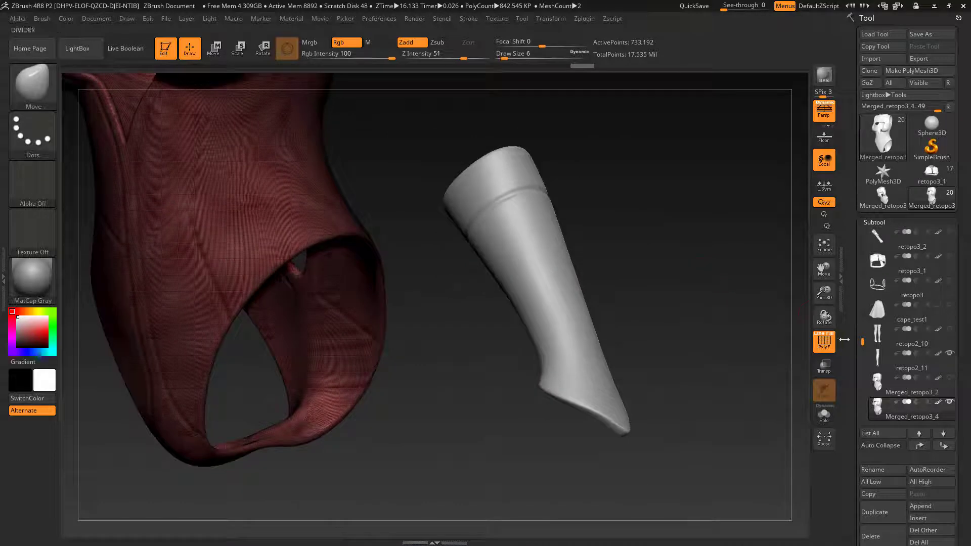
# Select the retopo2_11 leg subtool and turn off the polygon wireframe display with the torso, arm and leg parts all in view.
pyautogui.moveTo(863, 342); pyautogui.dragTo(863, 372)
pyautogui.moveTo(924, 271)
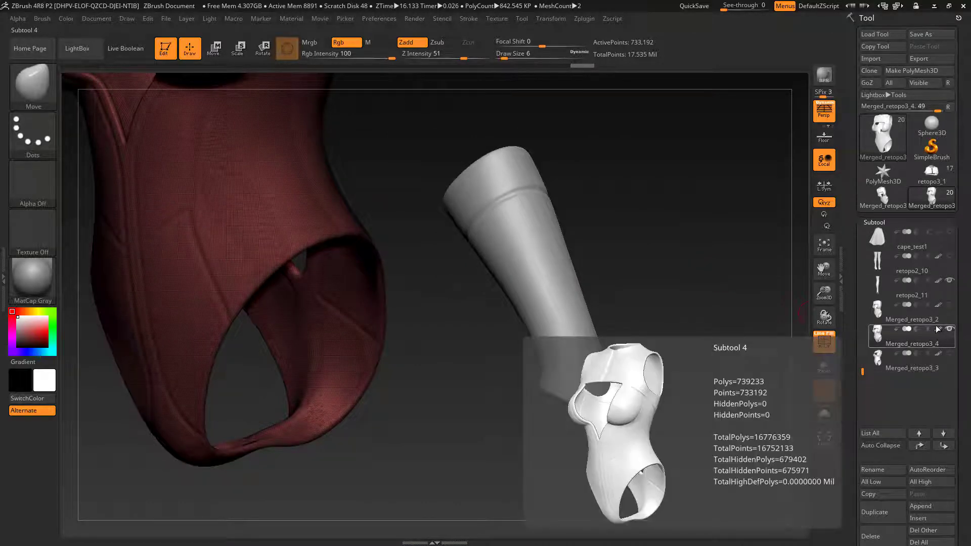
pyautogui.click(911, 290)
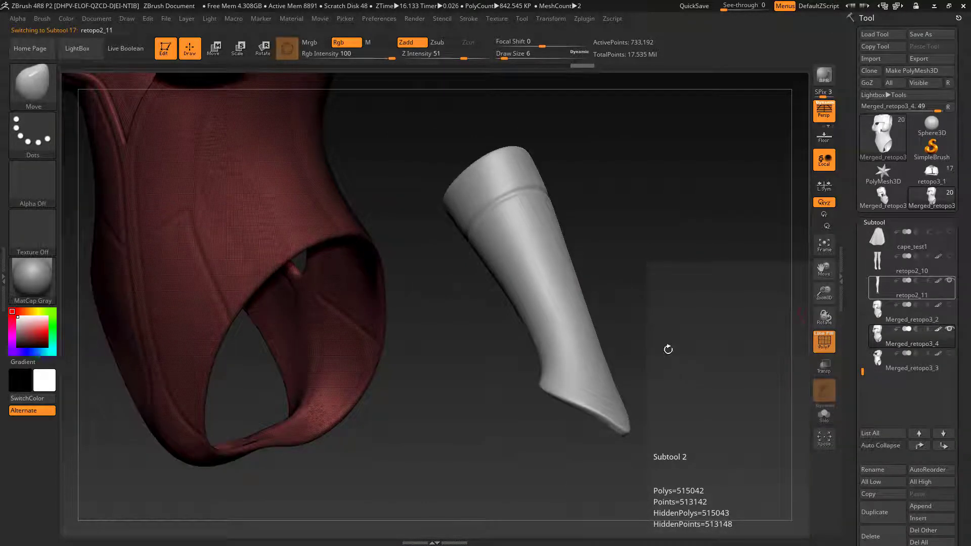
pyautogui.keyDown('alt'); pyautogui.moveTo(668, 350); pyautogui.dragTo(718, 92); pyautogui.keyUp('alt')
pyautogui.keyDown('alt'); pyautogui.moveTo(607, 379); pyautogui.dragTo(675, 136); pyautogui.keyUp('alt')
pyautogui.keyDown('alt'); pyautogui.moveTo(637, 358); pyautogui.dragTo(605, 318); pyautogui.keyUp('alt')
pyautogui.keyDown('alt'); pyautogui.moveTo(607, 147); pyautogui.dragTo(633, 333); pyautogui.keyUp('alt')
pyautogui.keyDown('alt'); pyautogui.moveTo(652, 137); pyautogui.dragTo(677, 172); pyautogui.keyUp('alt')
pyautogui.keyDown('alt'); pyautogui.moveTo(652, 386); pyautogui.dragTo(627, 167); pyautogui.keyUp('alt')
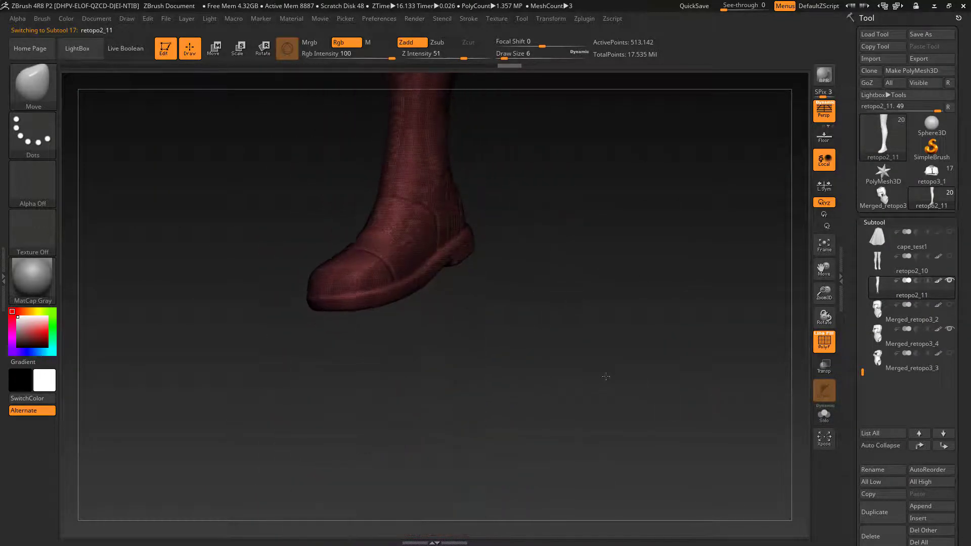
pyautogui.keyDown('alt'); pyautogui.moveTo(605, 377); pyautogui.dragTo(581, 505); pyautogui.keyUp('alt')
pyautogui.keyDown('alt'); pyautogui.moveTo(594, 324); pyautogui.dragTo(592, 527); pyautogui.keyUp('alt')
pyautogui.keyDown('alt'); pyautogui.moveTo(617, 136); pyautogui.dragTo(647, 273); pyautogui.keyUp('alt')
pyautogui.keyDown('alt'); pyautogui.moveTo(632, 412); pyautogui.dragTo(656, 380); pyautogui.keyUp('alt')
pyautogui.click(825, 342)
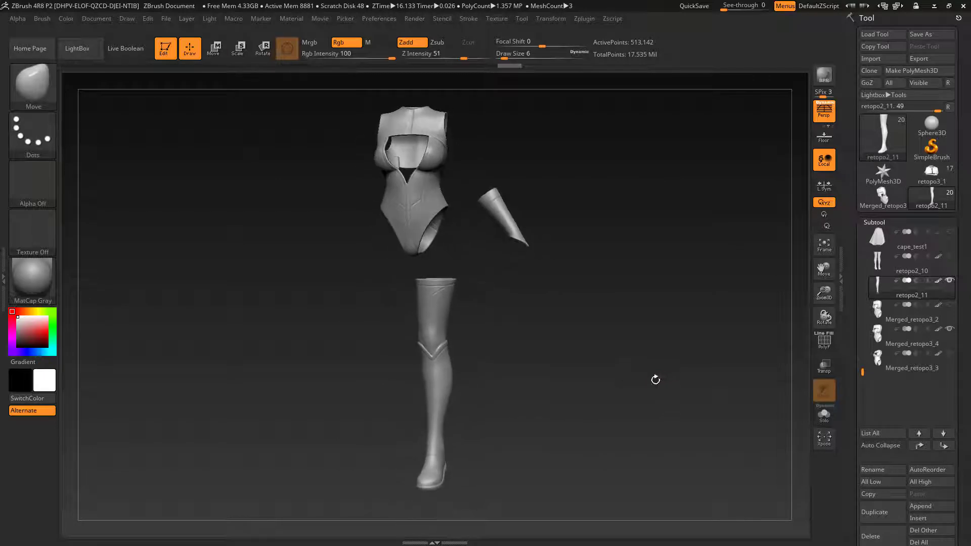
# Export the Merged_retopo3_4 torso subtool as an OBJ named retopo1_hi into the Superheroine project's Maya folder.
pyautogui.click(949, 341)
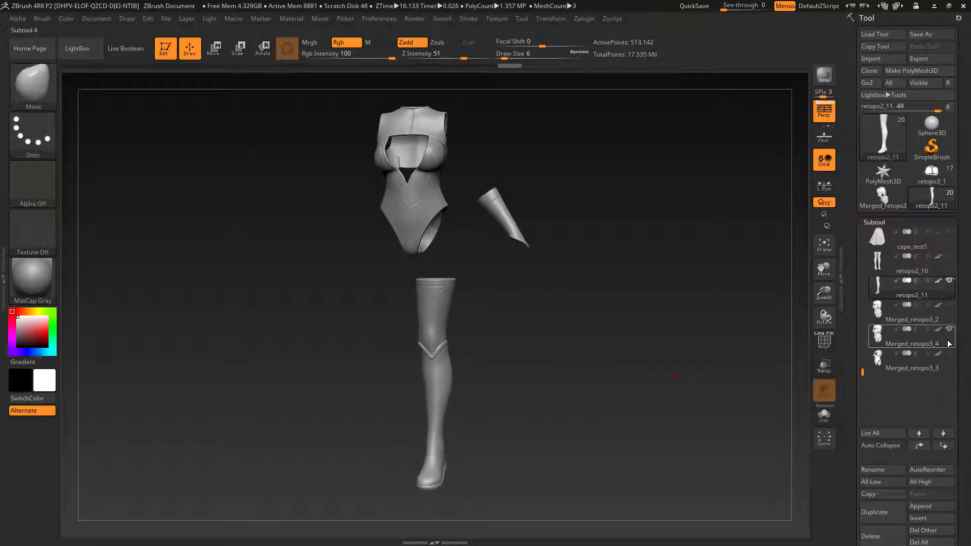
pyautogui.click(924, 61)
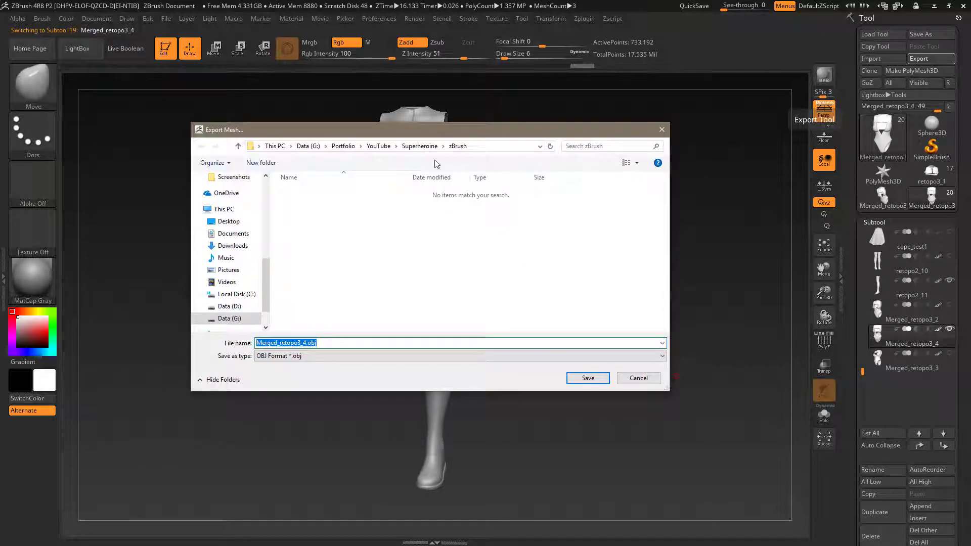
pyautogui.click(429, 147)
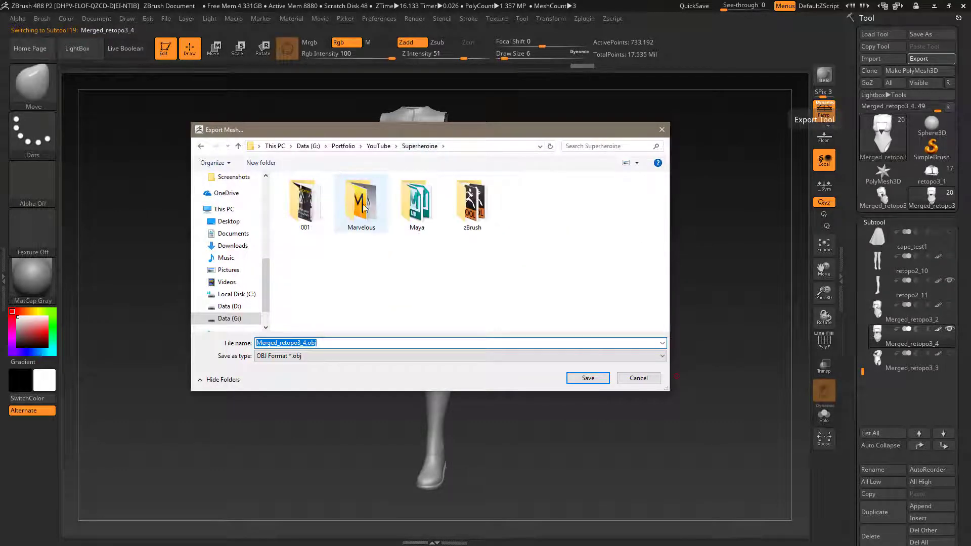
pyautogui.doubleClick(416, 203)
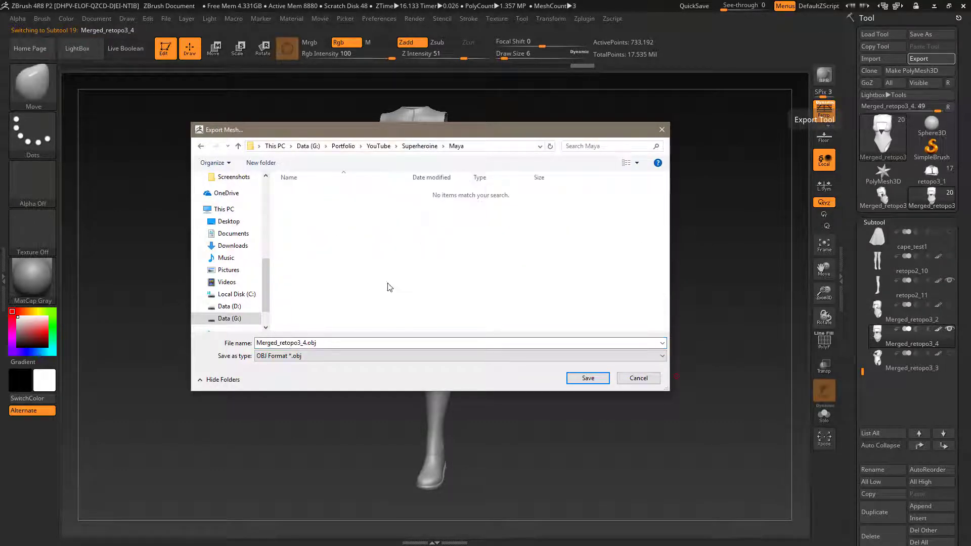
pyautogui.doubleClick(333, 343)
pyautogui.write('retopo1_')
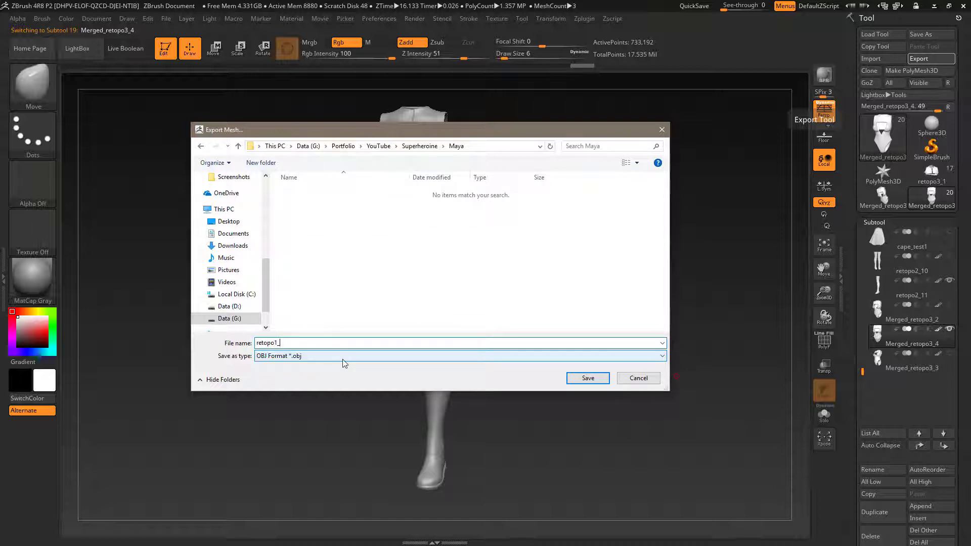
pyautogui.write('hi')
pyautogui.press('Return')
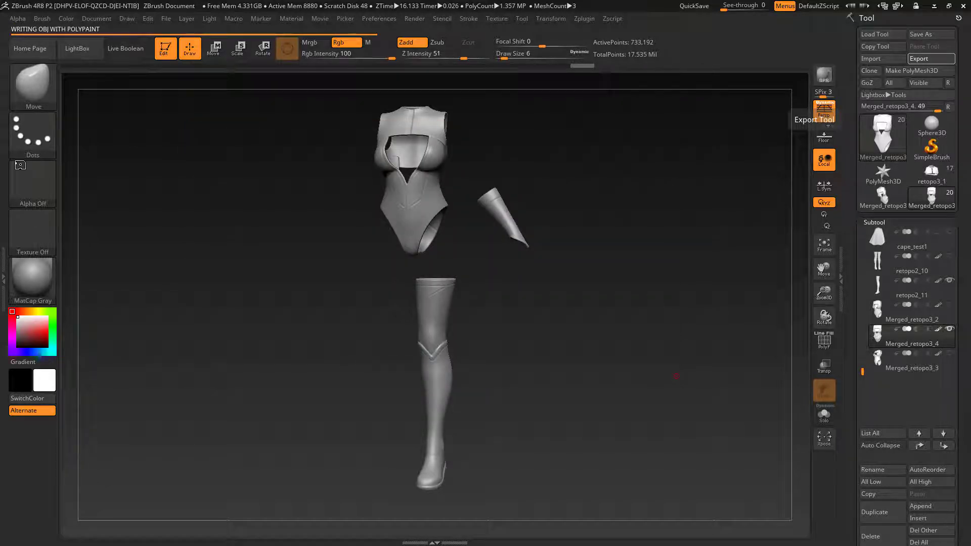
# Export the retopo2_11 leg subtool as an OBJ named retopo2_hi into the same Maya folder.
pyautogui.moveTo(898, 333)
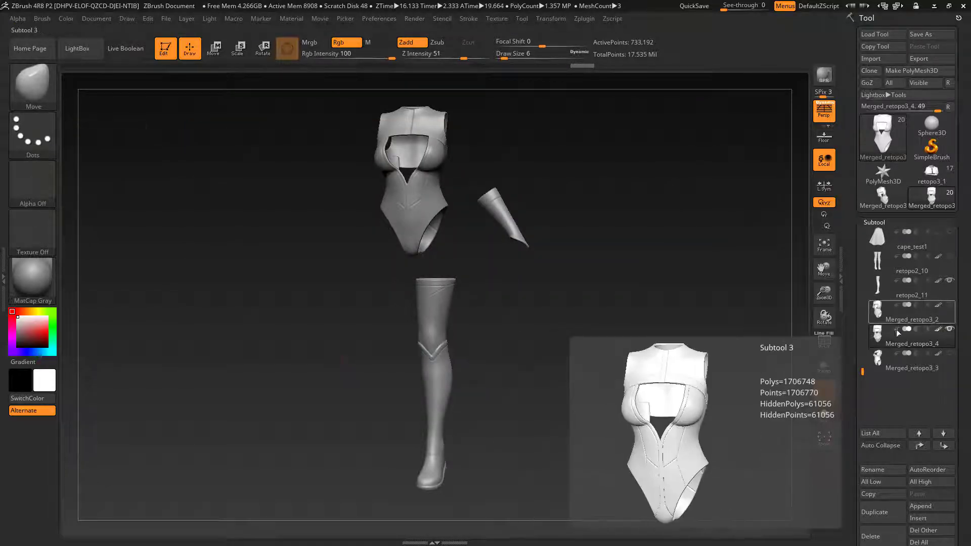
pyautogui.scroll(2, 898, 336)
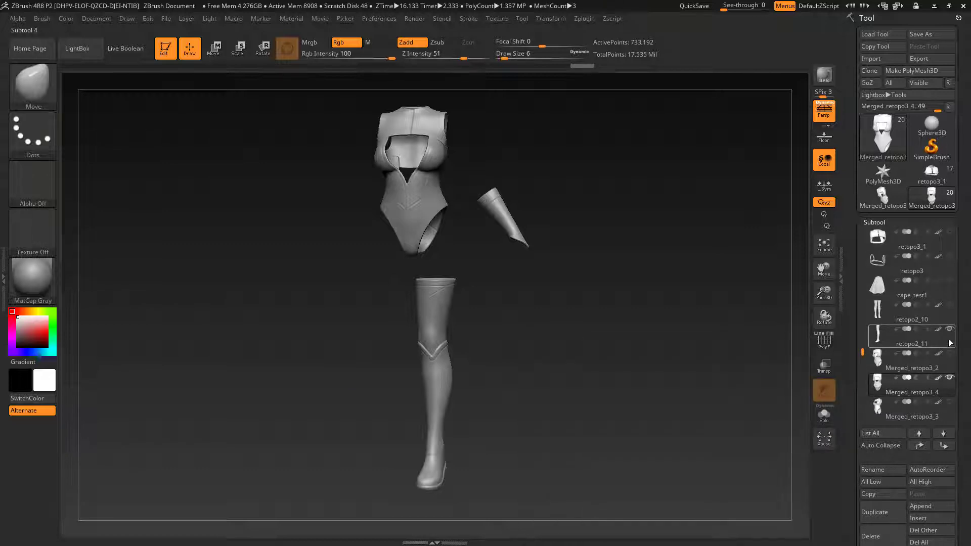
pyautogui.click(918, 58)
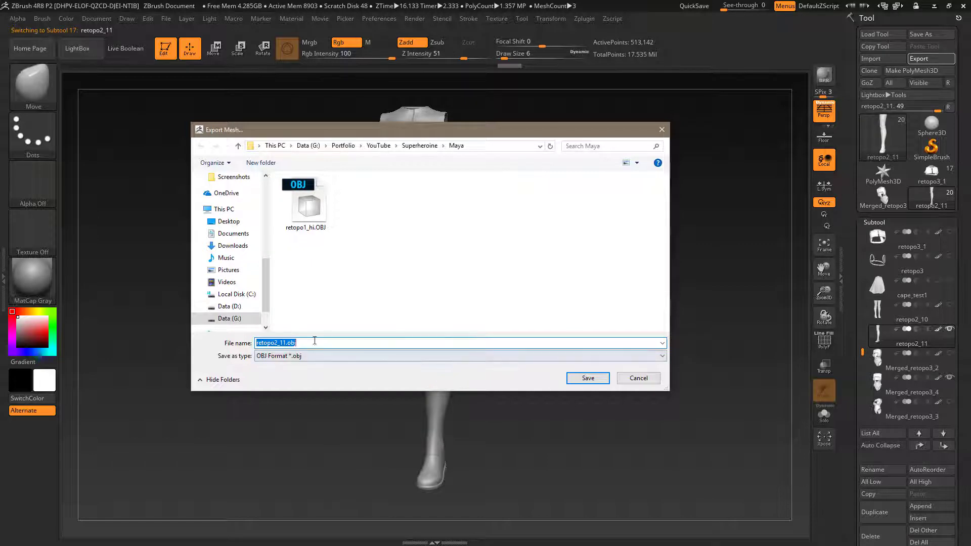
pyautogui.moveTo(305, 341); pyautogui.dragTo(292, 344)
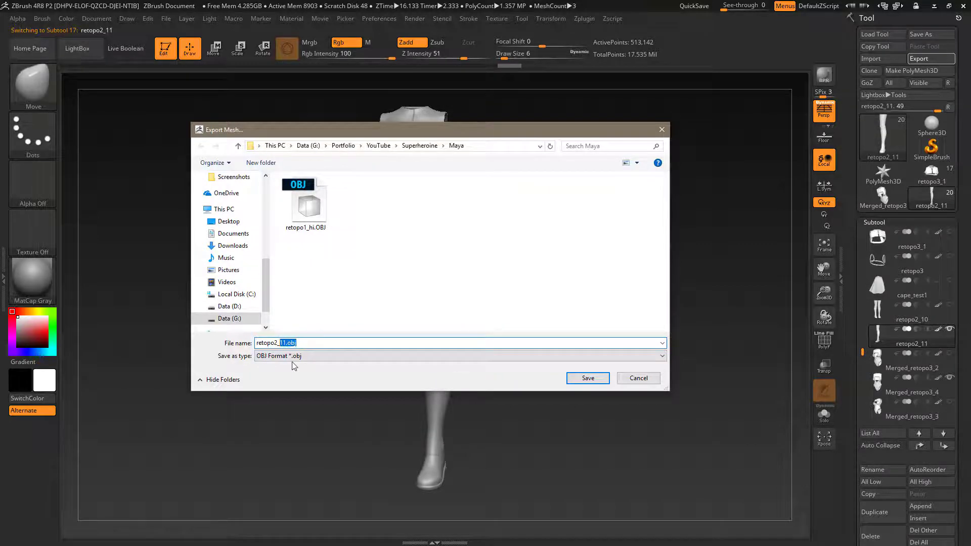
pyautogui.write('hi')
pyautogui.press('Return')
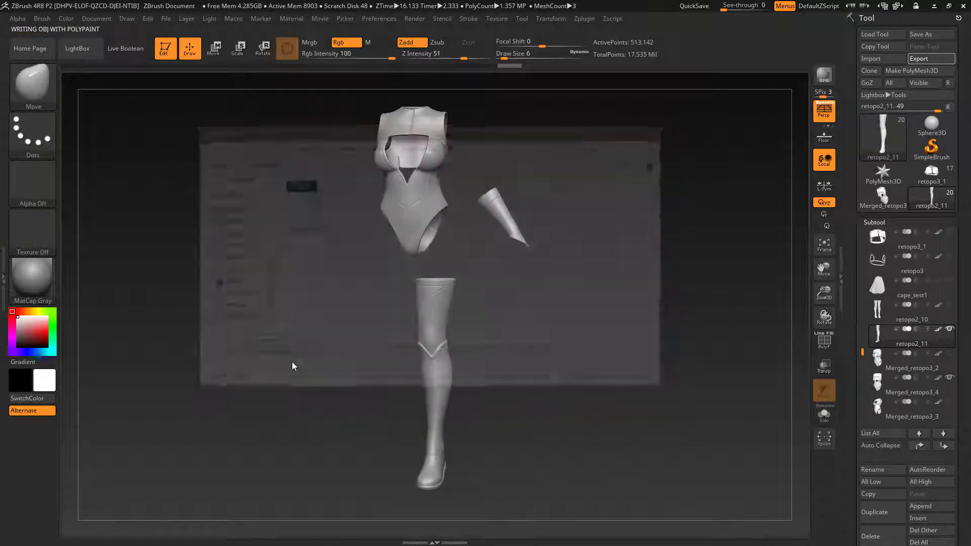
# Export the retopo2_12 forearm subtool as an OBJ named retopo3_hi into the Maya folder.
pyautogui.moveTo(855, 352); pyautogui.dragTo(855, 257)
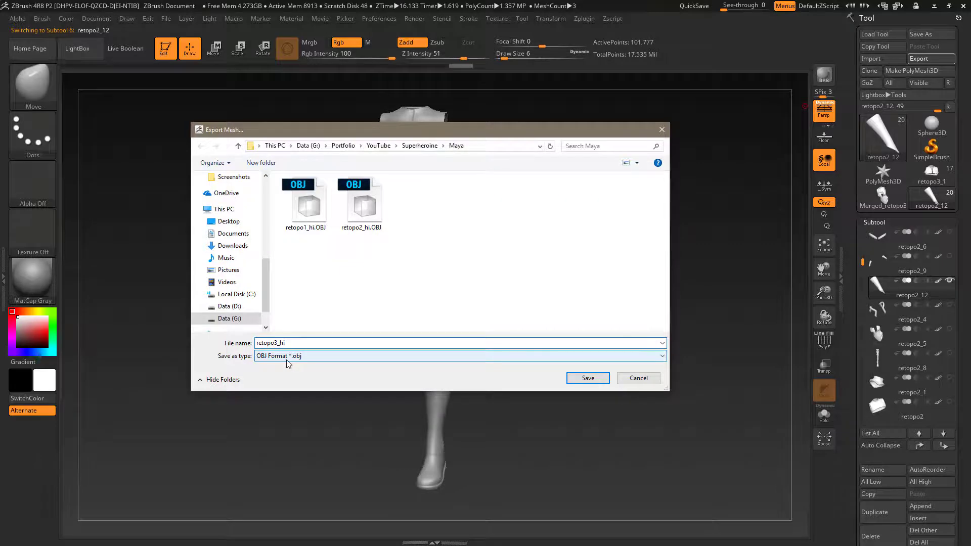
pyautogui.press('Return')
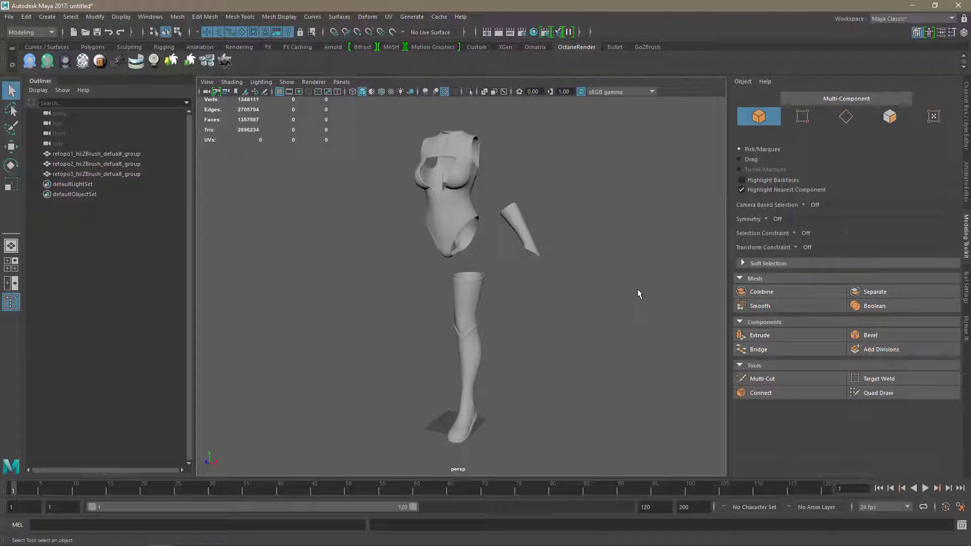
# In Maya, hide the imported retopo2_hi leg and retopo3_hi forearm meshes so only the torso stays displayed.
pyautogui.click(451, 217)
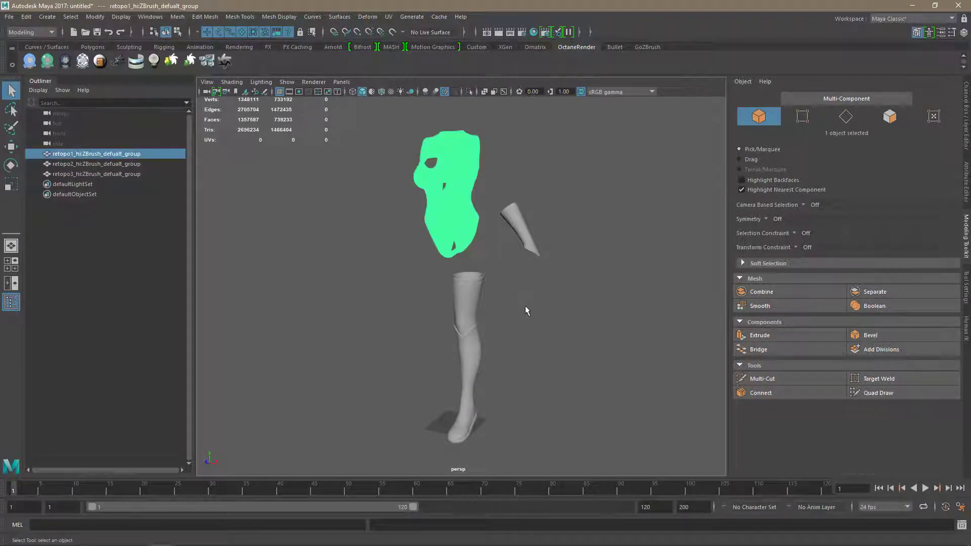
pyautogui.click(525, 306)
pyautogui.keyDown('alt'); pyautogui.moveTo(524, 306); pyautogui.dragTo(637, 341, button='right'); pyautogui.keyUp('alt')
pyautogui.keyDown('alt'); pyautogui.moveTo(529, 268); pyautogui.dragTo(539, 414, button='middle'); pyautogui.keyUp('alt')
pyautogui.keyDown('alt'); pyautogui.moveTo(567, 385); pyautogui.dragTo(505, 348, button='right'); pyautogui.keyUp('alt')
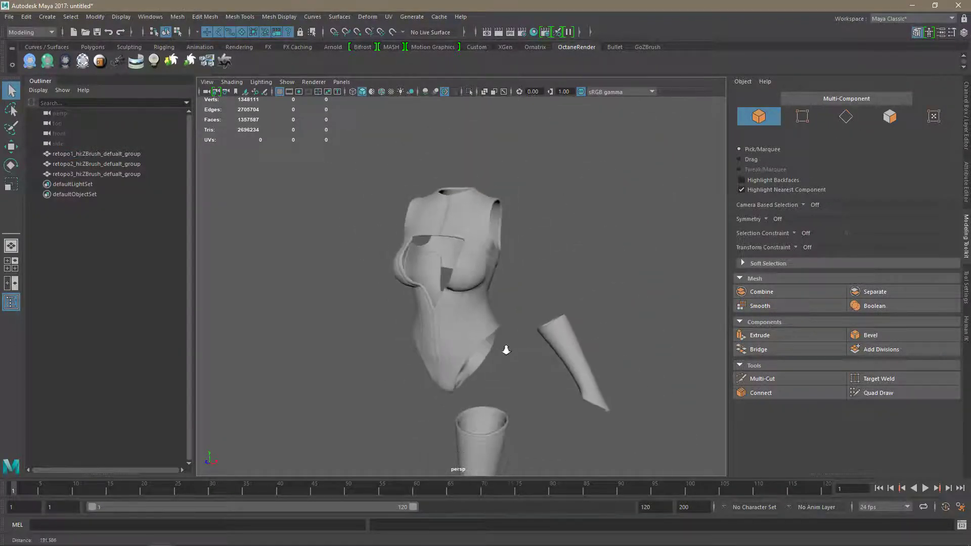
pyautogui.moveTo(507, 350)
pyautogui.keyDown('alt'); pyautogui.mouseDown()
pyautogui.moveTo(527, 351)
pyautogui.moveTo(514, 346)
pyautogui.mouseUp(); pyautogui.keyUp('alt')
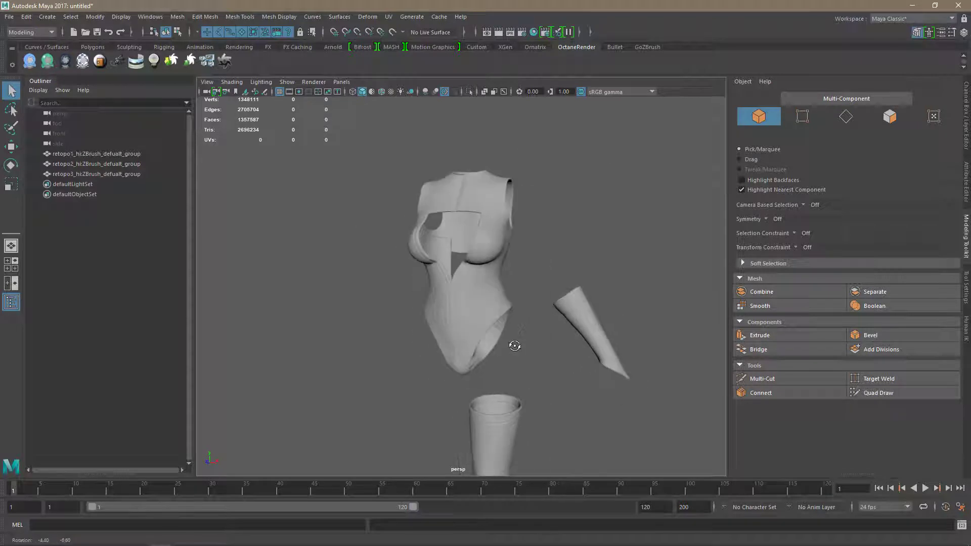
pyautogui.click(125, 164)
pyautogui.keyDown('shift'); pyautogui.click(126, 176); pyautogui.keyUp('shift')
pyautogui.hotkey('ctrl', 'h')
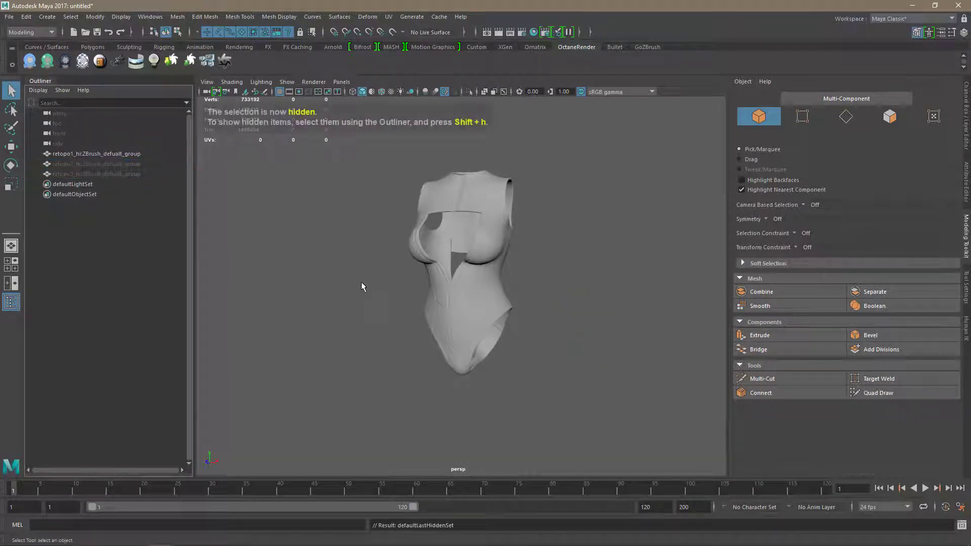
# Make the retopo1_hi torso mesh the live surface and face it from the front.
pyautogui.keyDown('alt'); pyautogui.moveTo(361, 286); pyautogui.dragTo(508, 321); pyautogui.keyUp('alt')
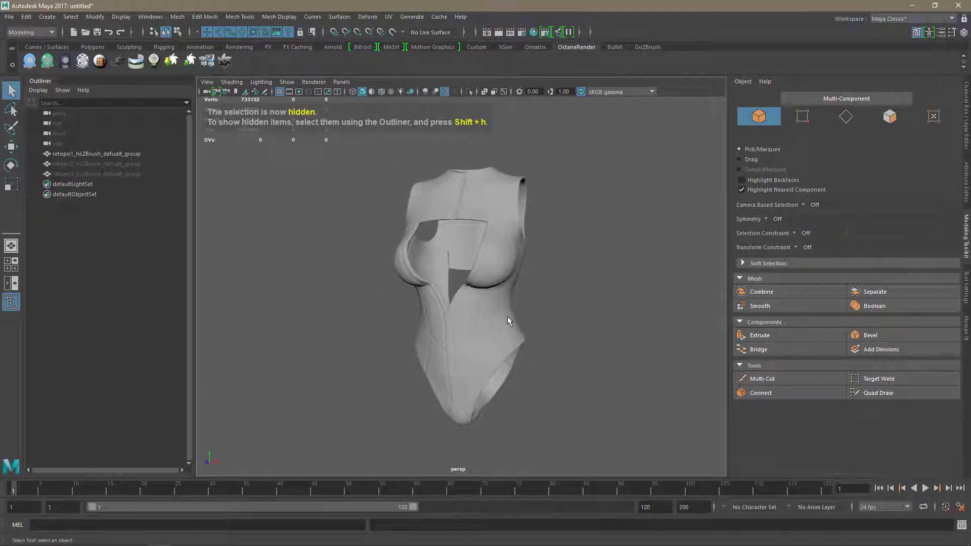
pyautogui.click(508, 317)
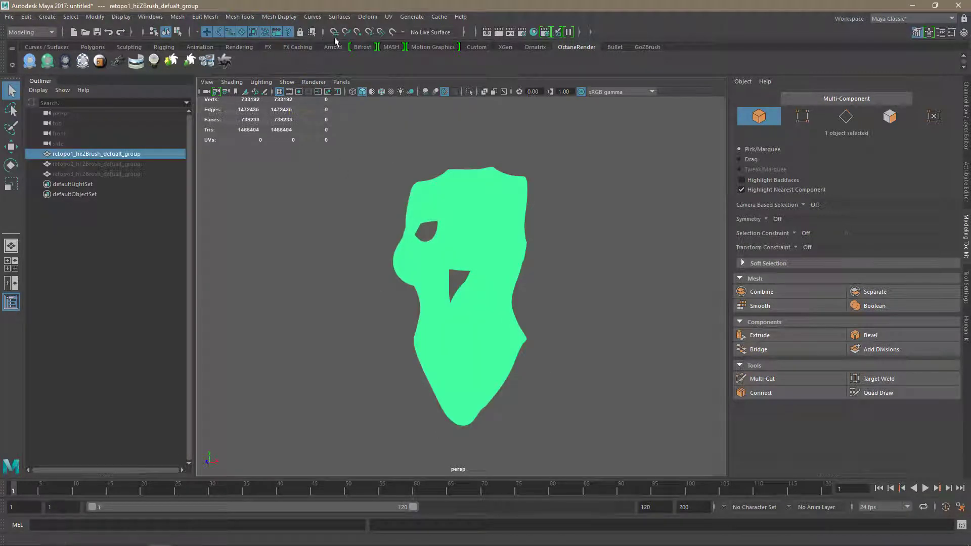
pyautogui.click(390, 35)
pyautogui.keyDown('alt'); pyautogui.moveTo(615, 360); pyautogui.dragTo(570, 333); pyautogui.keyUp('alt')
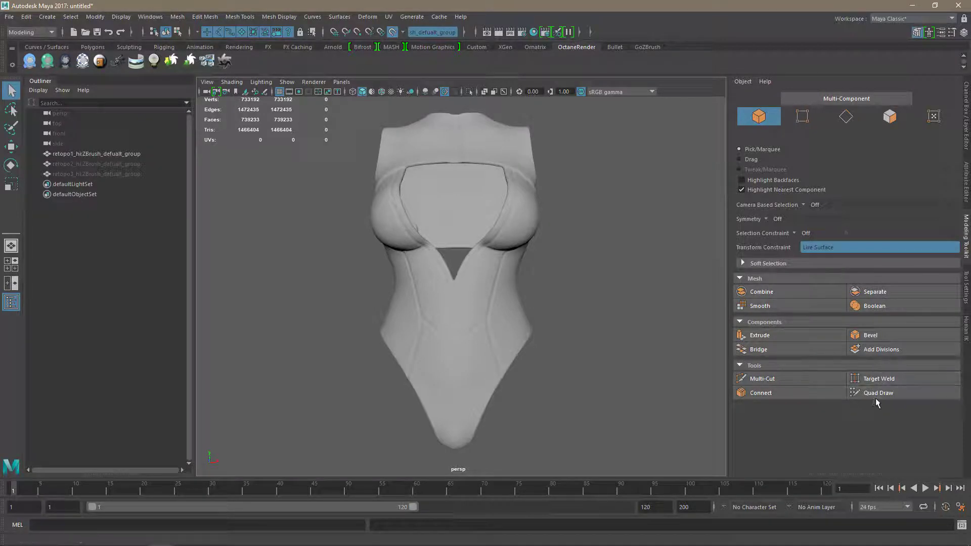
# Activate the Quad Draw tool and set the modeling symmetry to World X.
pyautogui.click(765, 221)
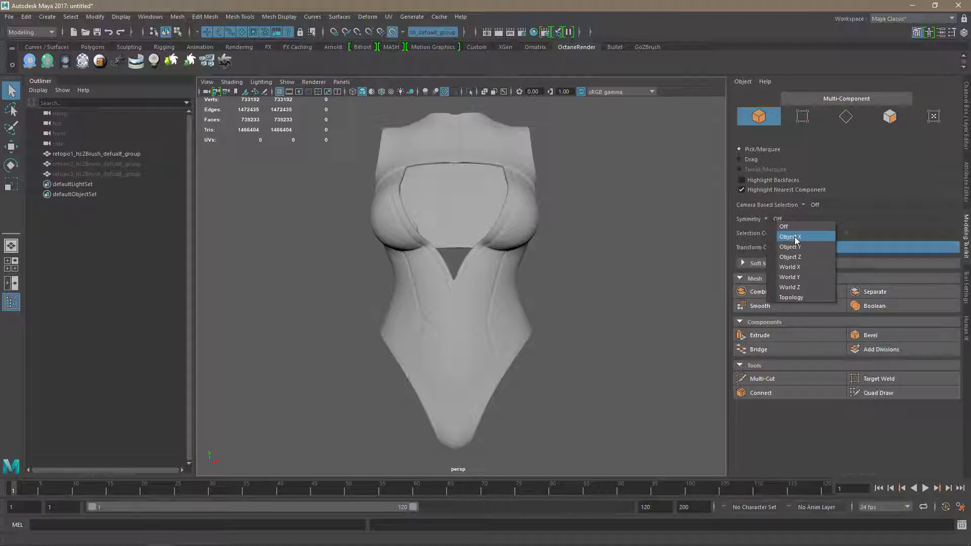
pyautogui.click(793, 237)
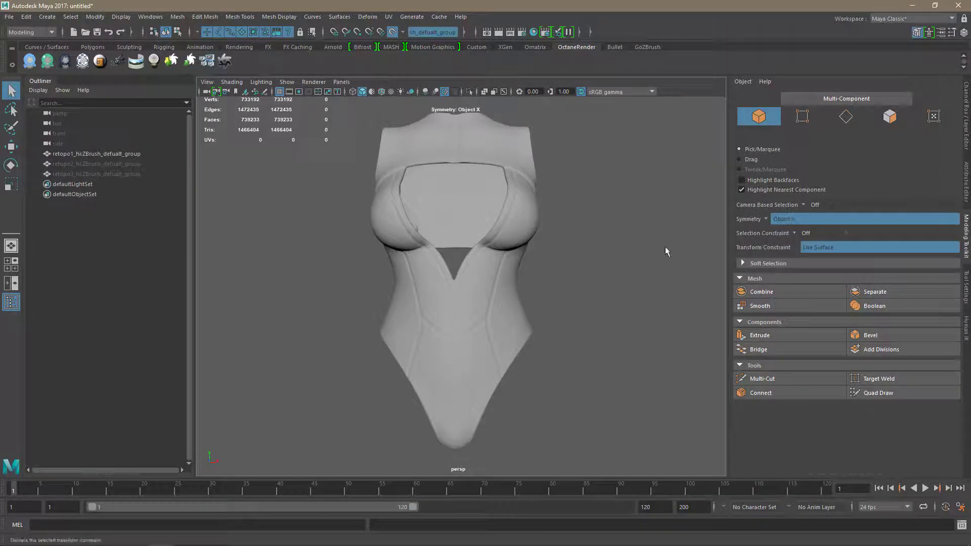
pyautogui.click(879, 393)
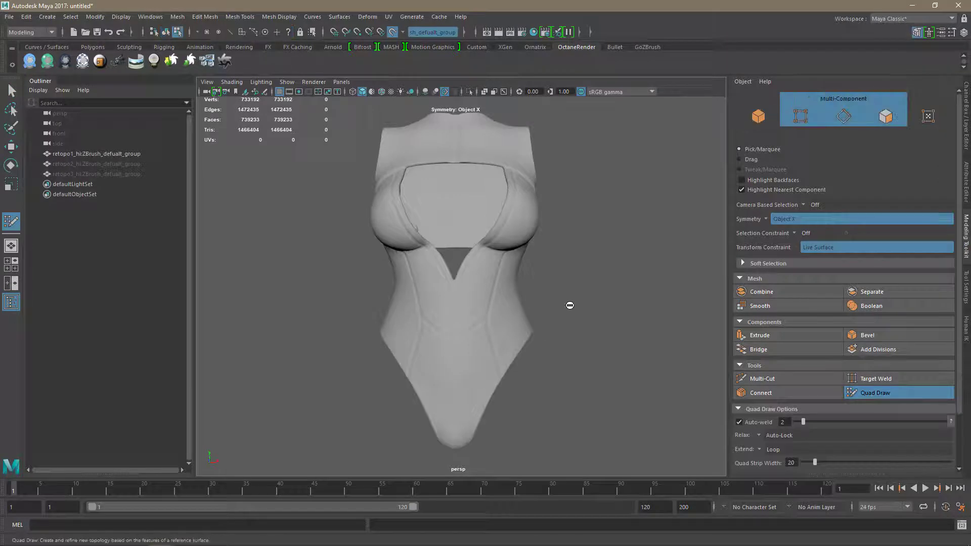
pyautogui.click(766, 220)
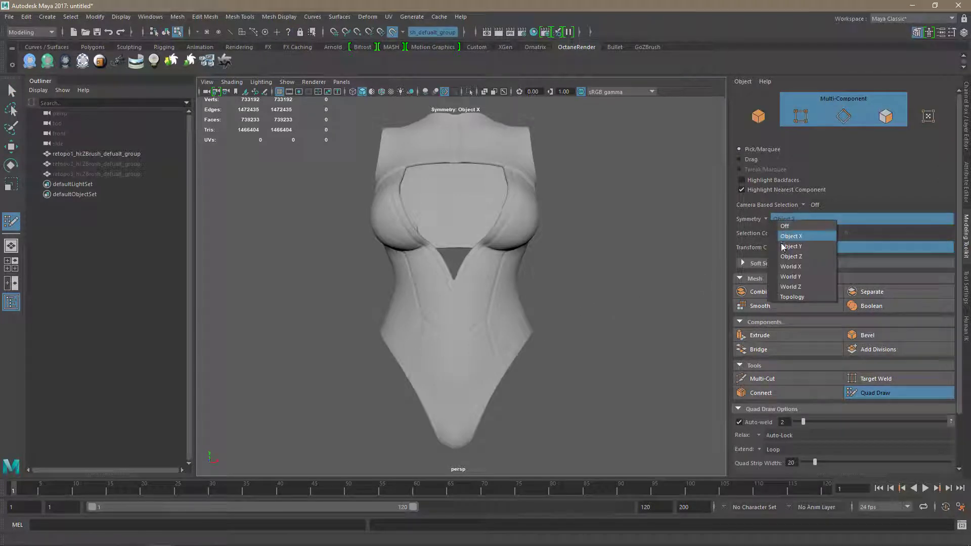
pyautogui.click(785, 268)
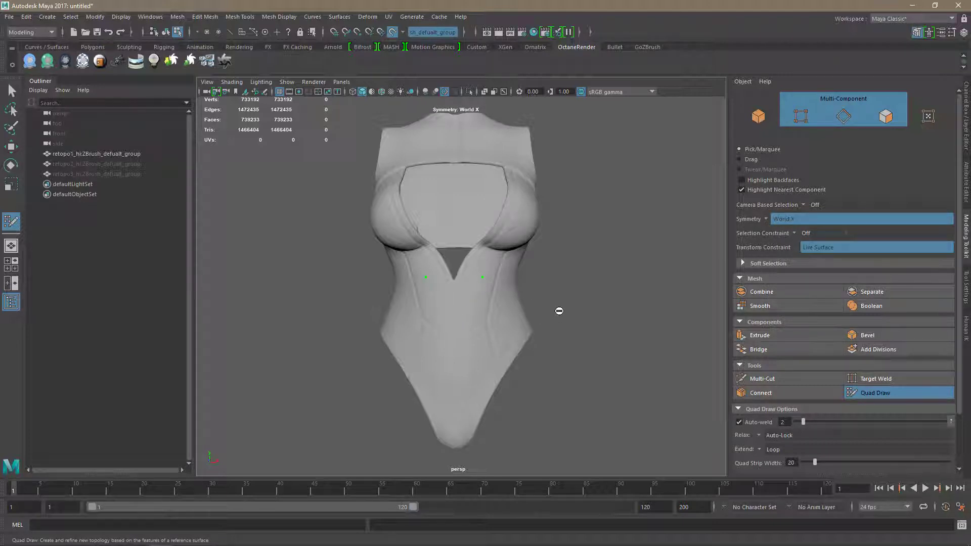
# Quad-draw a mirrored strip of four faces from under the bust to the waist, between centre line and side seam, and split it lengthwise with an edge loop.
pyautogui.moveTo(585, 301)
pyautogui.keyDown('alt'); pyautogui.mouseDown()
pyautogui.moveTo(576, 295)
pyautogui.moveTo(586, 308)
pyautogui.mouseUp(); pyautogui.keyUp('alt')
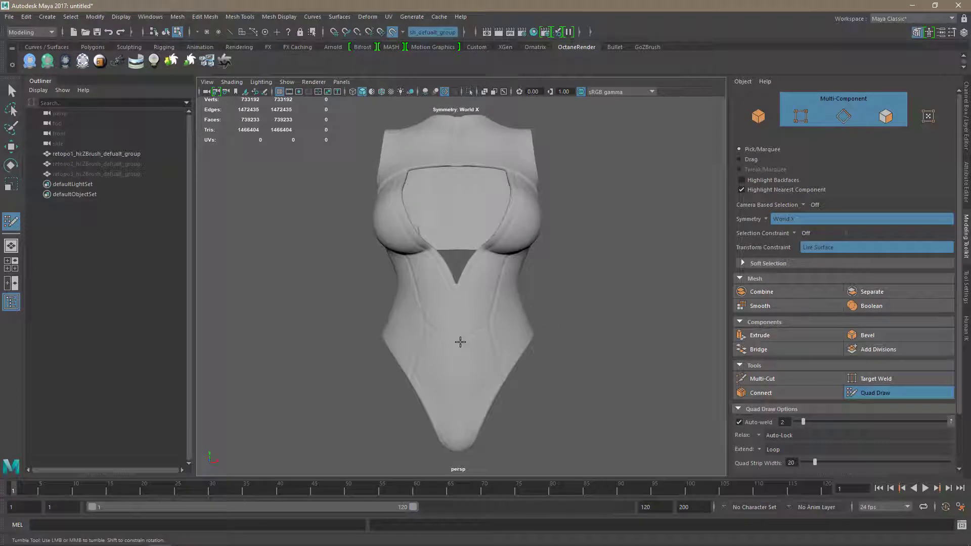
pyautogui.keyDown('alt'); pyautogui.moveTo(465, 284); pyautogui.dragTo(474, 353, button='right'); pyautogui.keyUp('alt')
pyautogui.keyDown('shift'); pyautogui.click(448, 325); pyautogui.keyUp('shift')
pyautogui.hotkey('ctrl', 'z')
pyautogui.click(496, 269)
pyautogui.keyDown('shift'); pyautogui.click(446, 317); pyautogui.keyUp('shift')
pyautogui.keyDown('shift'); pyautogui.click(456, 256); pyautogui.keyUp('shift')
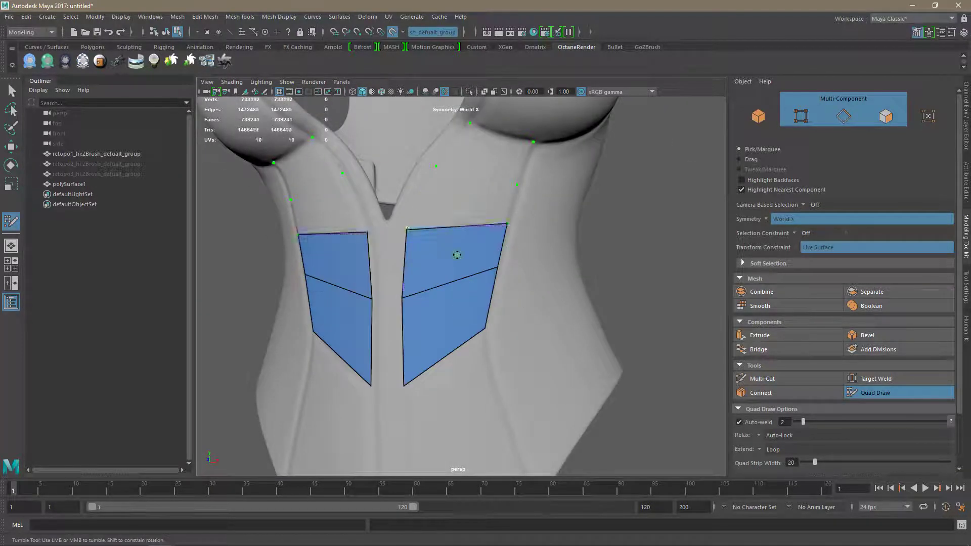
pyautogui.keyDown('shift'); pyautogui.click(464, 204); pyautogui.keyUp('shift')
pyautogui.keyDown('shift'); pyautogui.click(486, 158); pyautogui.keyUp('shift')
pyautogui.keyDown('alt'); pyautogui.moveTo(498, 177); pyautogui.dragTo(505, 213, button='right'); pyautogui.keyUp('alt')
pyautogui.keyDown('ctrl'); pyautogui.click(508, 227); pyautogui.keyUp('ctrl')
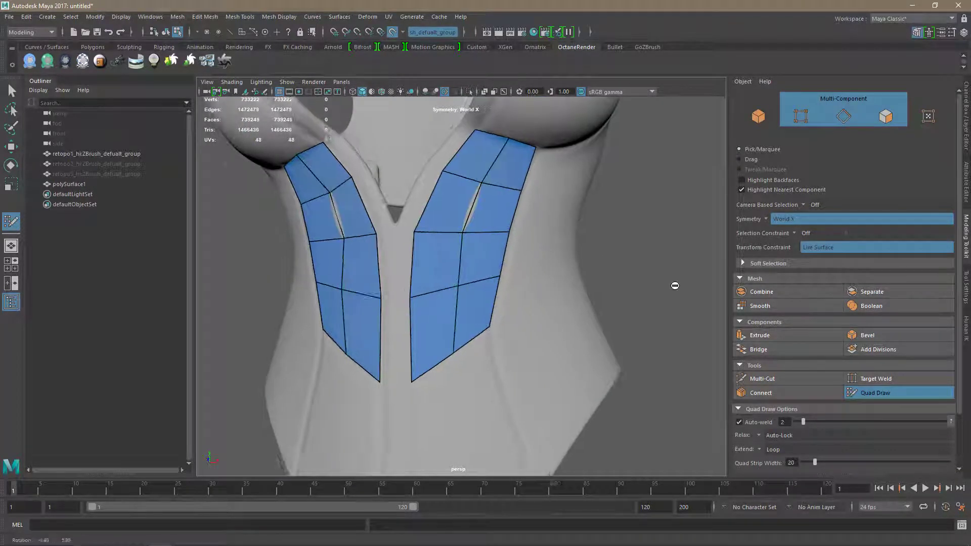
# Place mirrored Quad Draw points on the lower abdomen down to the crotch, along the centre line, the side seam and the leg opening.
pyautogui.keyDown('alt'); pyautogui.moveTo(639, 270); pyautogui.dragTo(598, 300); pyautogui.keyUp('alt')
pyautogui.keyDown('alt'); pyautogui.moveTo(598, 300); pyautogui.dragTo(424, 239, button='middle'); pyautogui.keyUp('alt')
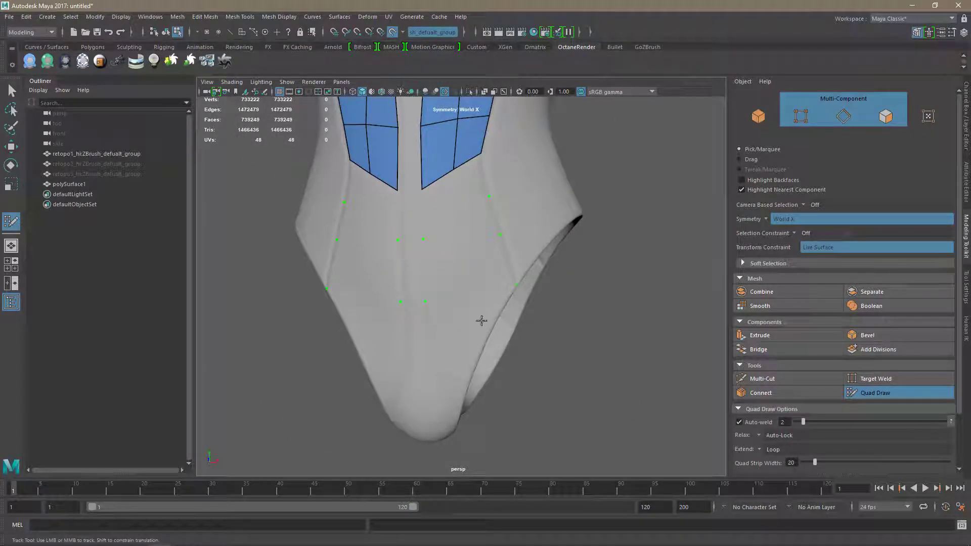
pyautogui.moveTo(489, 196); pyautogui.dragTo(484, 178)
pyautogui.moveTo(500, 234); pyautogui.dragTo(493, 209)
pyautogui.click(503, 245)
pyautogui.keyDown('shift'); pyautogui.click(460, 247); pyautogui.keyUp('shift')
pyautogui.hotkey('ctrl', 'z')
pyautogui.click(488, 336)
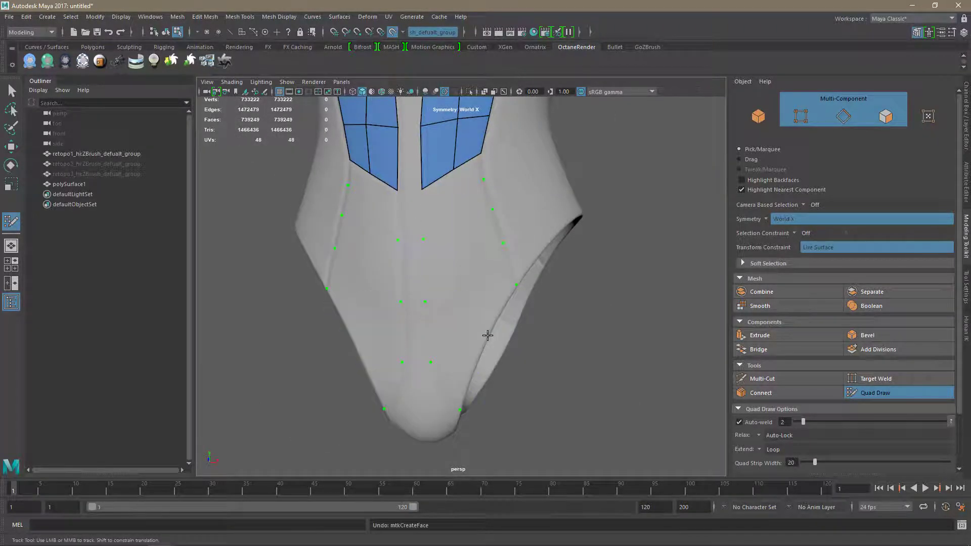
# Add middle points and fill the lower abdomen with two mirrored columns of quads joined to the waist patch, adjusting the seam points.
pyautogui.click(471, 308)
pyautogui.keyDown('shift'); pyautogui.click(461, 352); pyautogui.keyUp('shift')
pyautogui.moveTo(503, 245); pyautogui.dragTo(507, 257)
pyautogui.moveTo(492, 208); pyautogui.dragTo(495, 217)
pyautogui.click(462, 254)
pyautogui.keyDown('shift'); pyautogui.click(447, 307); pyautogui.keyUp('shift')
pyautogui.keyDown('shift'); pyautogui.click(483, 259); pyautogui.keyUp('shift')
pyautogui.click(456, 208)
pyautogui.keyDown('shift'); pyautogui.click(443, 251); pyautogui.keyUp('shift')
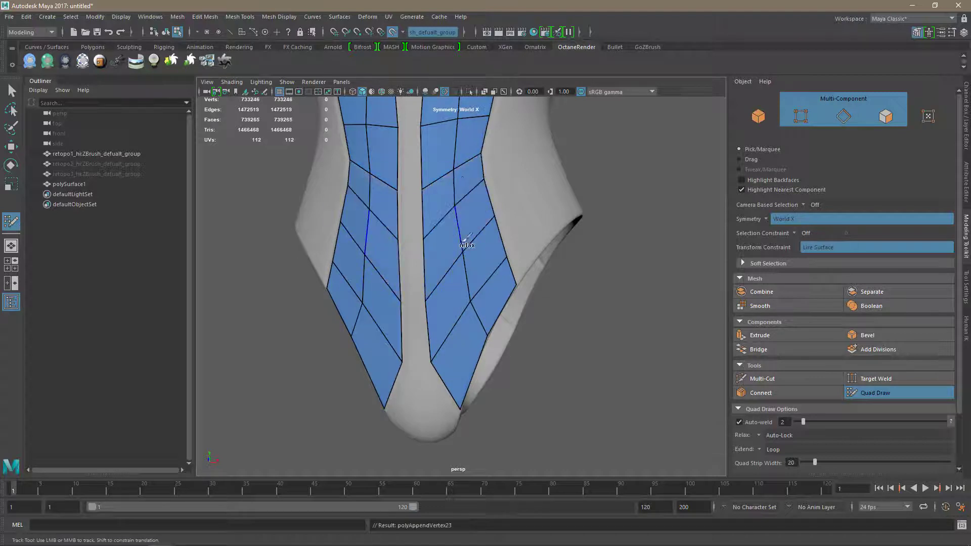
# Nudge a middle vertex and the lower centre-line vertex of the mirrored lower-abdomen quads into position.
pyautogui.moveTo(471, 307); pyautogui.dragTo(472, 304)
pyautogui.moveTo(433, 362); pyautogui.dragTo(434, 366)
pyautogui.keyDown('alt'); pyautogui.moveTo(506, 323); pyautogui.dragTo(572, 267, button='right'); pyautogui.keyUp('alt')
pyautogui.keyDown('alt'); pyautogui.moveTo(572, 267); pyautogui.dragTo(461, 207); pyautogui.keyUp('alt')
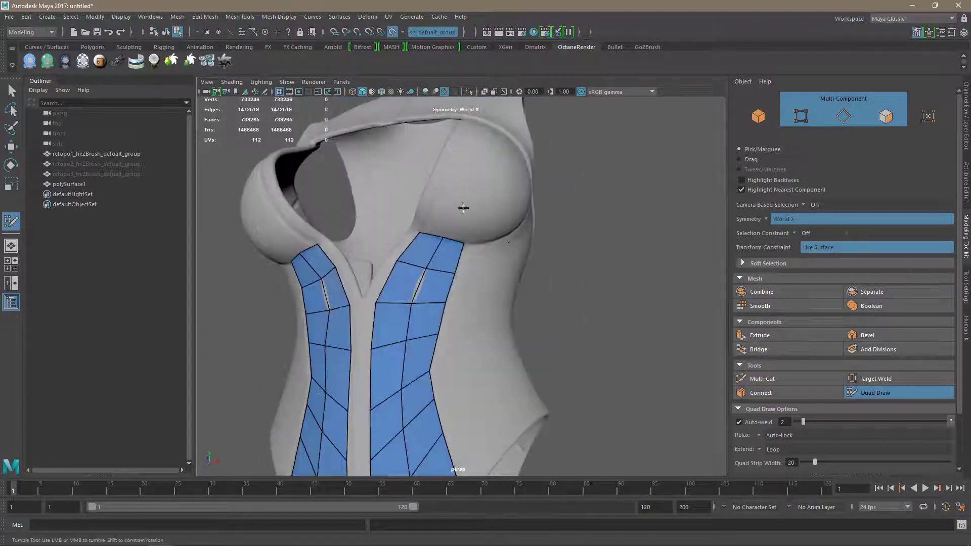
pyautogui.keyDown('alt'); pyautogui.moveTo(452, 160); pyautogui.dragTo(432, 269, button='middle'); pyautogui.keyUp('alt')
pyautogui.click(437, 286)
pyautogui.click(453, 240)
pyautogui.click(363, 277)
pyautogui.moveTo(456, 243)
pyautogui.keyDown('alt'); pyautogui.mouseDown()
pyautogui.moveTo(374, 263)
pyautogui.moveTo(429, 286)
pyautogui.moveTo(386, 243)
pyautogui.mouseUp(); pyautogui.keyUp('alt')
pyautogui.click(381, 233)
pyautogui.keyDown('shift'); pyautogui.click(320, 240); pyautogui.keyUp('shift')
pyautogui.keyDown('shift'); pyautogui.click(300, 265); pyautogui.keyUp('shift')
pyautogui.keyDown('shift'); pyautogui.click(275, 296); pyautogui.keyUp('shift')
pyautogui.moveTo(304, 298)
pyautogui.keyDown('alt'); pyautogui.mouseDown()
pyautogui.moveTo(412, 337)
pyautogui.moveTo(418, 267)
pyautogui.moveTo(390, 328)
pyautogui.moveTo(605, 336)
pyautogui.moveTo(485, 323)
pyautogui.moveTo(409, 336)
pyautogui.moveTo(379, 303)
pyautogui.moveTo(425, 377)
pyautogui.moveTo(470, 329)
pyautogui.moveTo(441, 300)
pyautogui.moveTo(448, 265)
pyautogui.mouseUp(); pyautogui.keyUp('alt')
pyautogui.hotkey('ctrl', 'z')
pyautogui.hotkey('ctrl', 'z')
pyautogui.hotkey('ctrl', 'z')
pyautogui.hotkey('ctrl', 'z')
pyautogui.hotkey('ctrl', 'z')
pyautogui.hotkey('ctrl', 'z')
pyautogui.hotkey('ctrl', 'z')
pyautogui.hotkey('ctrl', 'z')
pyautogui.hotkey('ctrl', 'z')
pyautogui.hotkey('ctrl', 'z')
# Place Quad Draw points over the breast cup and fill it with mirrored quads down to the under-bust edge.
pyautogui.click(477, 302)
pyautogui.keyDown('shift'); pyautogui.click(483, 318); pyautogui.keyUp('shift')
pyautogui.click(448, 371)
pyautogui.keyDown('shift'); pyautogui.click(465, 354); pyautogui.keyUp('shift')
pyautogui.click(427, 315)
pyautogui.keyDown('shift'); pyautogui.click(439, 335); pyautogui.keyUp('shift')
pyautogui.click(379, 303)
pyautogui.keyDown('shift'); pyautogui.click(366, 281); pyautogui.keyUp('shift')
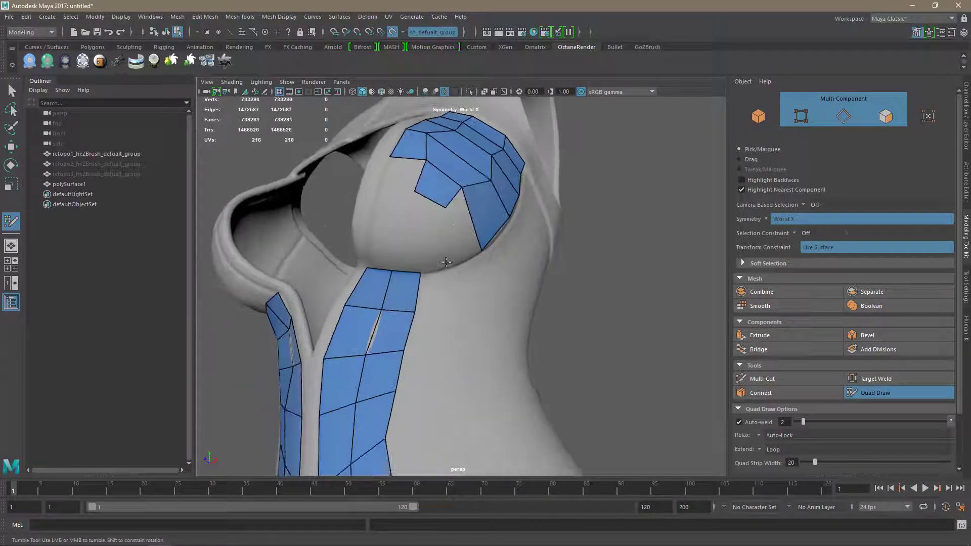
pyautogui.keyDown('shift'); pyautogui.click(459, 204); pyautogui.keyUp('shift')
pyautogui.keyDown('shift'); pyautogui.click(403, 175); pyautogui.keyUp('shift')
pyautogui.keyDown('shift'); pyautogui.click(423, 206); pyautogui.keyUp('shift')
pyautogui.keyDown('shift'); pyautogui.click(391, 204); pyautogui.keyUp('shift')
# Extend the mirrored quads from the breast cup across the side ribs, along the seam under the armhole, to the rear opening.
pyautogui.keyDown('alt'); pyautogui.moveTo(450, 253); pyautogui.dragTo(409, 258, button='right'); pyautogui.keyUp('alt')
pyautogui.keyDown('alt'); pyautogui.moveTo(409, 258); pyautogui.dragTo(419, 310); pyautogui.keyUp('alt')
pyautogui.keyDown('alt'); pyautogui.moveTo(418, 310); pyautogui.dragTo(455, 304, button='right'); pyautogui.keyUp('alt')
pyautogui.moveTo(282, 204)
pyautogui.keyDown('alt'); pyautogui.mouseDown()
pyautogui.moveTo(522, 167)
pyautogui.moveTo(444, 340)
pyautogui.moveTo(566, 273)
pyautogui.moveTo(577, 248)
pyautogui.moveTo(531, 283)
pyautogui.moveTo(560, 298)
pyautogui.moveTo(370, 230)
pyautogui.mouseUp(); pyautogui.keyUp('alt')
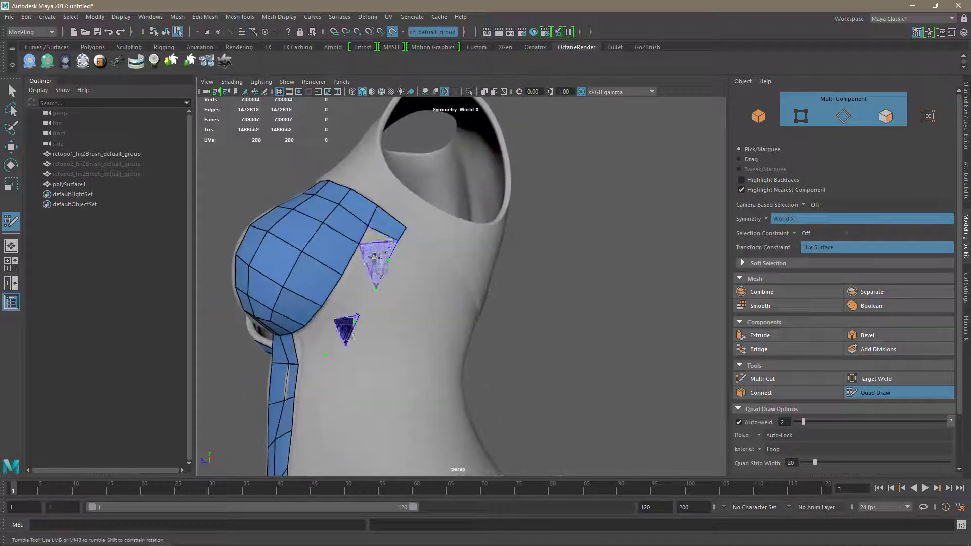
pyautogui.keyDown('shift'); pyautogui.click(379, 263); pyautogui.keyUp('shift')
pyautogui.moveTo(384, 283)
pyautogui.keyDown('alt'); pyautogui.mouseDown()
pyautogui.moveTo(425, 348)
pyautogui.moveTo(324, 279)
pyautogui.moveTo(300, 286)
pyautogui.mouseUp(); pyautogui.keyUp('alt')
pyautogui.keyDown('shift'); pyautogui.moveTo(219, 254); pyautogui.dragTo(285, 295); pyautogui.keyUp('shift')
pyautogui.keyDown('alt'); pyautogui.moveTo(420, 349); pyautogui.dragTo(448, 348); pyautogui.keyUp('alt')
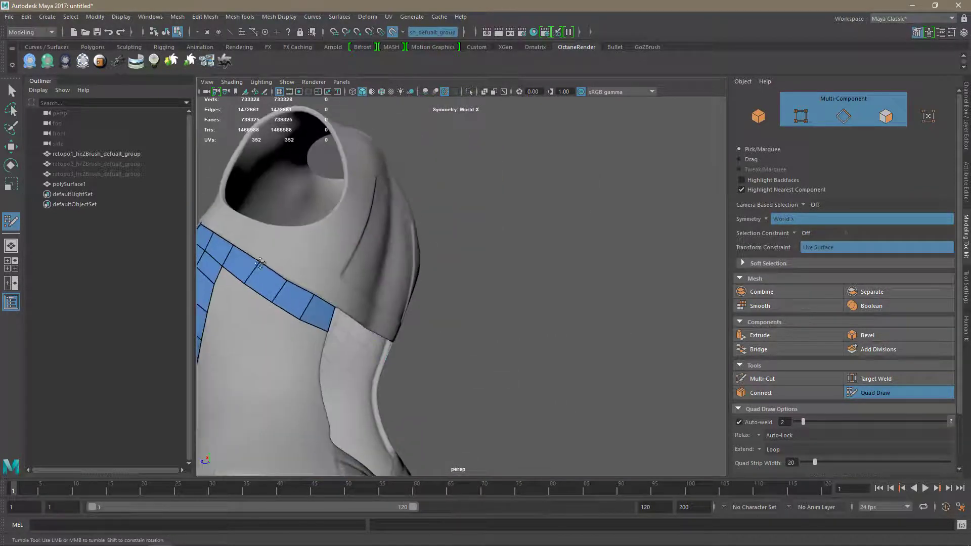
pyautogui.keyDown('alt'); pyautogui.moveTo(260, 263); pyautogui.dragTo(463, 291); pyautogui.keyUp('alt')
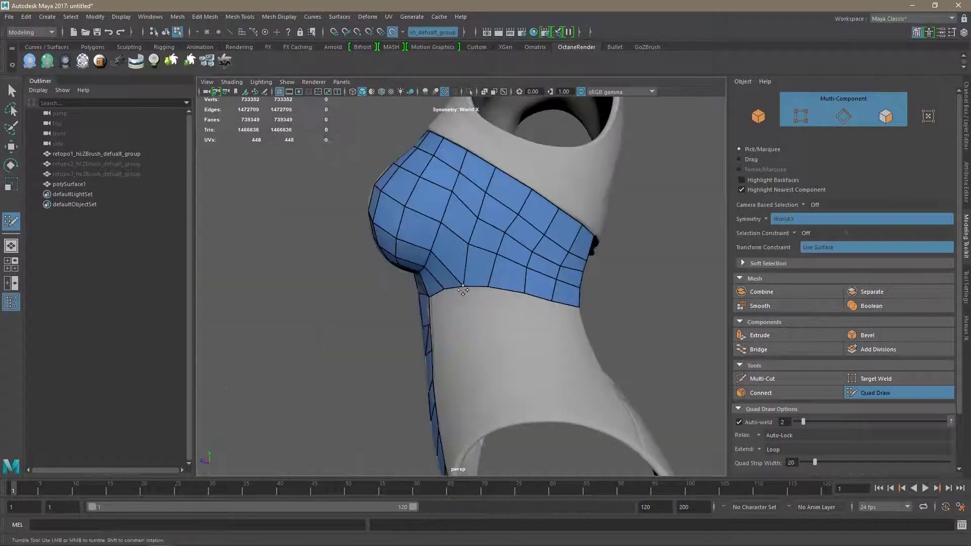
# Delete surplus edges in the lower part of the side rib patch, beside the under-bust area.
pyautogui.keyDown('alt'); pyautogui.moveTo(526, 271); pyautogui.dragTo(544, 318); pyautogui.keyUp('alt')
pyautogui.keyDown('ctrl'); pyautogui.keyDown('shift'); pyautogui.moveTo(508, 326); pyautogui.dragTo(455, 312); pyautogui.keyUp('shift'); pyautogui.keyUp('ctrl')
pyautogui.keyDown('ctrl'); pyautogui.keyDown('shift'); pyautogui.click(434, 302); pyautogui.keyUp('shift'); pyautogui.keyUp('ctrl')
pyautogui.keyDown('alt'); pyautogui.moveTo(470, 268); pyautogui.dragTo(551, 265); pyautogui.keyUp('alt')
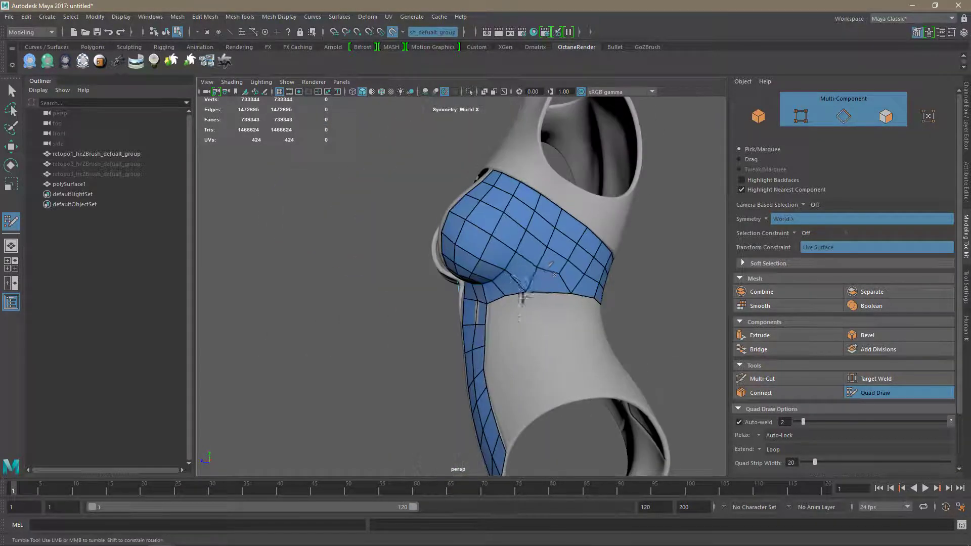
# Quad-draw mirrored columns down the rear side of the hip to the leg opening and join them to the rib patch.
pyautogui.keyDown('alt'); pyautogui.moveTo(550, 334); pyautogui.dragTo(455, 347); pyautogui.keyUp('alt')
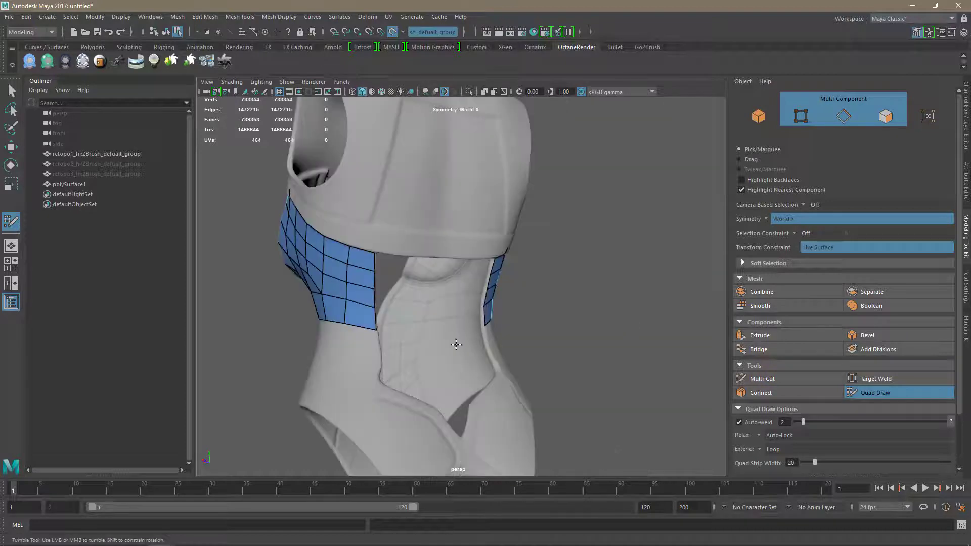
pyautogui.keyDown('alt'); pyautogui.moveTo(352, 363); pyautogui.dragTo(350, 400, button='right'); pyautogui.keyUp('alt')
pyautogui.moveTo(350, 400)
pyautogui.mouseDown()
pyautogui.moveTo(316, 440)
pyautogui.moveTo(342, 465)
pyautogui.mouseUp()
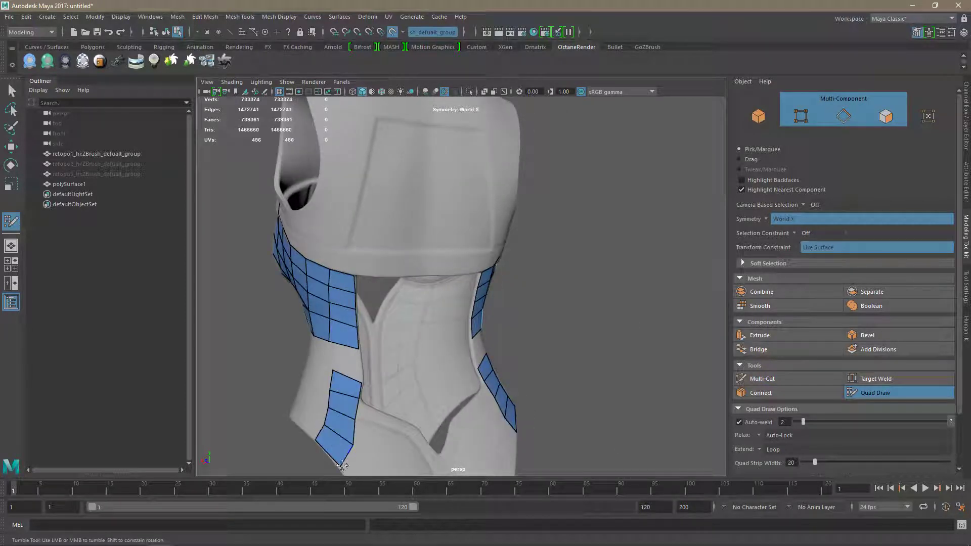
pyautogui.keyDown('shift'); pyautogui.click(348, 360); pyautogui.keyUp('shift')
pyautogui.moveTo(354, 364)
pyautogui.keyDown('alt'); pyautogui.mouseDown()
pyautogui.moveTo(445, 384)
pyautogui.moveTo(567, 370)
pyautogui.moveTo(588, 303)
pyautogui.moveTo(538, 278)
pyautogui.moveTo(509, 358)
pyautogui.moveTo(477, 350)
pyautogui.mouseUp(); pyautogui.keyUp('alt')
pyautogui.keyDown('shift'); pyautogui.click(439, 374); pyautogui.keyUp('shift')
pyautogui.keyDown('shift'); pyautogui.click(449, 418); pyautogui.keyUp('shift')
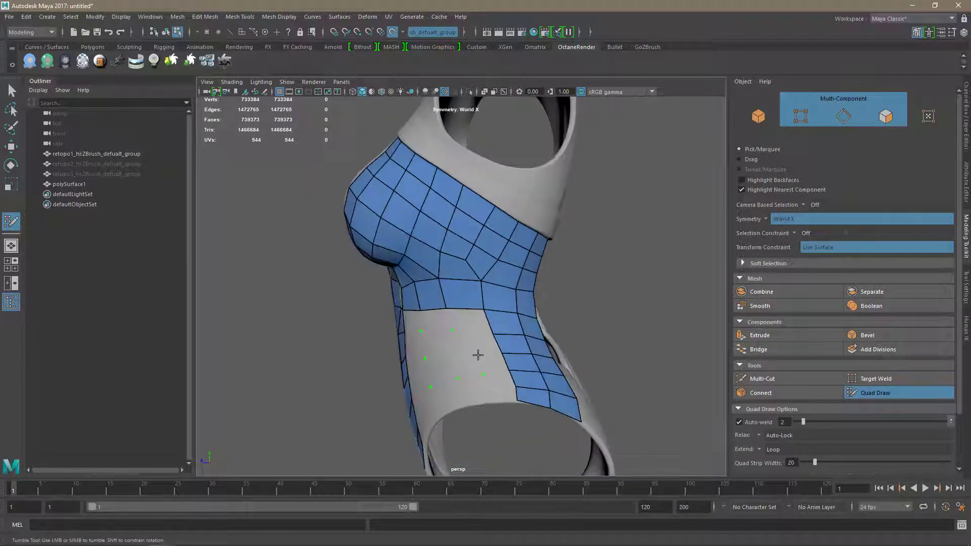
# Fill the hip side above the leg opening with further columns of mirrored quads next to the rear hip columns.
pyautogui.keyDown('shift'); pyautogui.click(501, 364); pyautogui.keyUp('shift')
pyautogui.keyDown('shift'); pyautogui.click(500, 387); pyautogui.keyUp('shift')
pyautogui.keyDown('shift'); pyautogui.click(470, 369); pyautogui.keyUp('shift')
pyautogui.keyDown('shift'); pyautogui.click(498, 323); pyautogui.keyUp('shift')
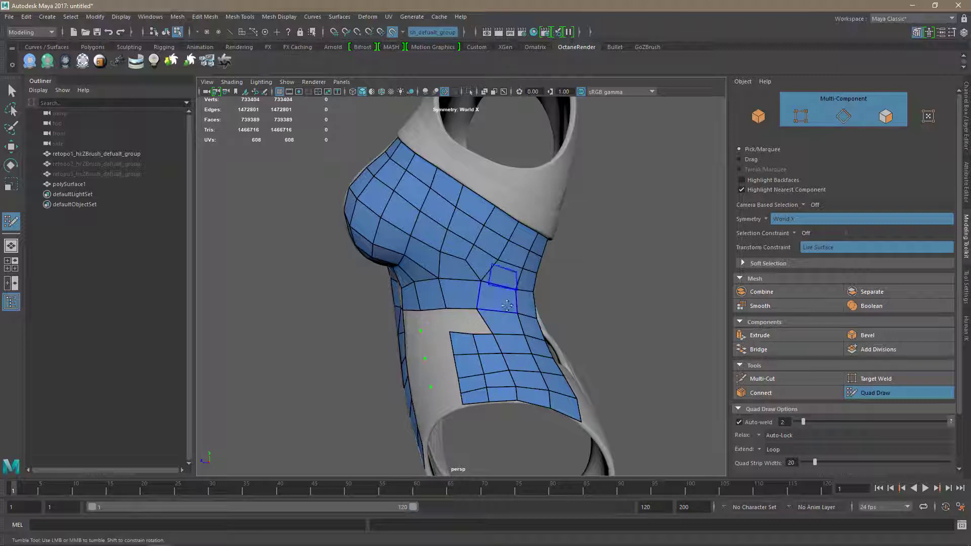
# Rework the side waist topology by clearing uneven faces and refilling with an even quad grid joining ribs and hip.
pyautogui.keyDown('shift'); pyautogui.click(470, 284); pyautogui.keyUp('shift')
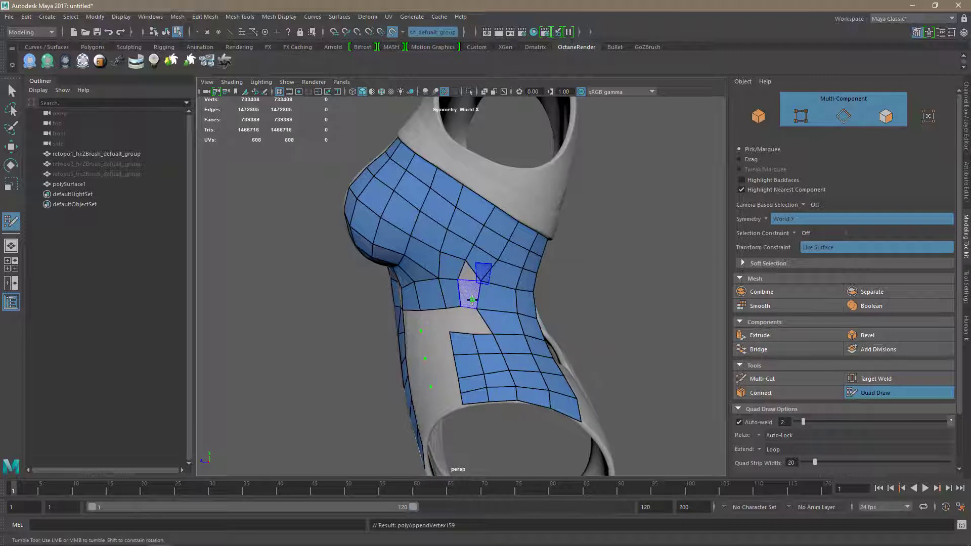
pyautogui.keyDown('ctrl'); pyautogui.click(476, 275); pyautogui.keyUp('ctrl')
pyautogui.keyDown('alt'); pyautogui.moveTo(473, 286); pyautogui.dragTo(430, 248); pyautogui.keyUp('alt')
pyautogui.keyDown('ctrl'); pyautogui.keyDown('shift'); pyautogui.click(458, 298); pyautogui.keyUp('shift'); pyautogui.keyUp('ctrl')
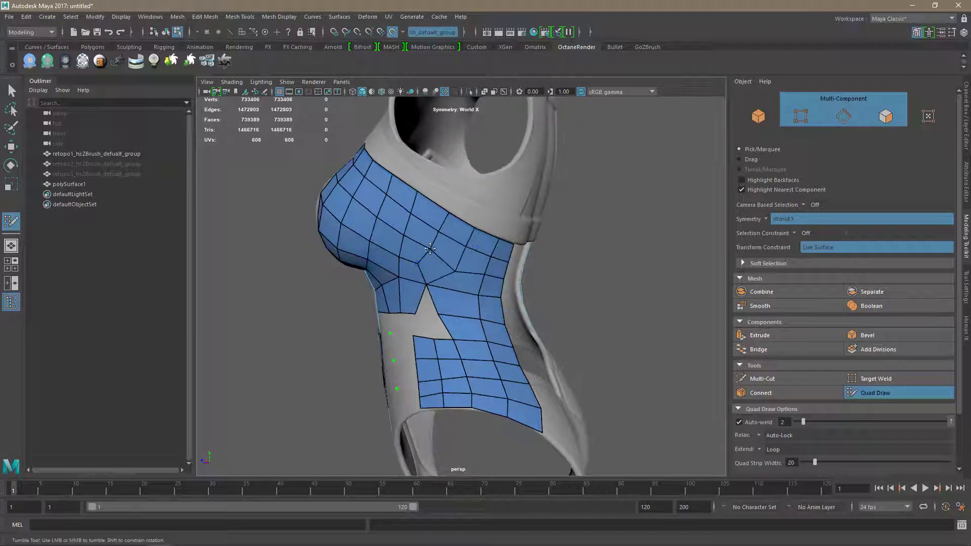
pyautogui.keyDown('shift'); pyautogui.click(457, 301); pyautogui.keyUp('shift')
pyautogui.keyDown('shift'); pyautogui.click(441, 264); pyautogui.keyUp('shift')
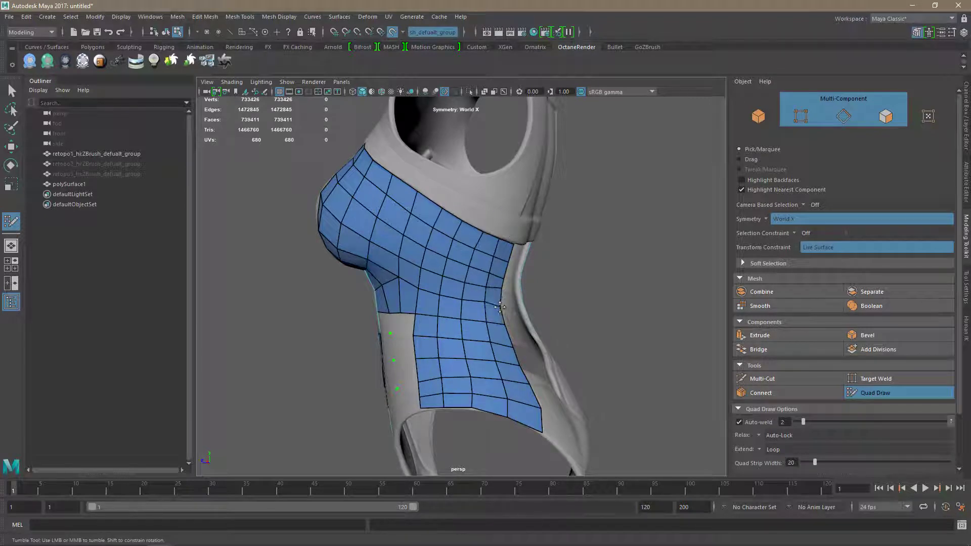
# Fill the remaining gap at the front of the waist and hip, connecting the side quads to the abdomen patch.
pyautogui.moveTo(500, 307)
pyautogui.keyDown('alt'); pyautogui.mouseDown()
pyautogui.moveTo(526, 319)
pyautogui.moveTo(406, 240)
pyautogui.moveTo(580, 354)
pyautogui.mouseUp(); pyautogui.keyUp('alt')
pyautogui.keyDown('shift'); pyautogui.click(517, 323); pyautogui.keyUp('shift')
pyautogui.keyDown('shift'); pyautogui.click(542, 339); pyautogui.keyUp('shift')
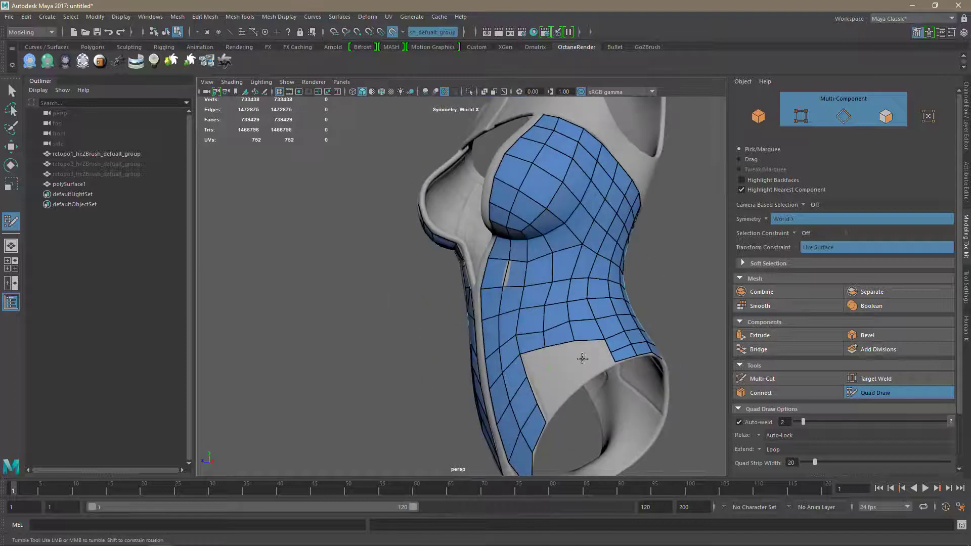
pyautogui.keyDown('shift'); pyautogui.click(580, 354); pyautogui.keyUp('shift')
pyautogui.keyDown('shift'); pyautogui.click(553, 382); pyautogui.keyUp('shift')
# Add a border row of mirrored quads along the upper edge of the leg opening from the abdomen to the rear hip.
pyautogui.keyDown('alt'); pyautogui.moveTo(638, 382); pyautogui.dragTo(531, 390); pyautogui.keyUp('alt')
pyautogui.keyDown('alt'); pyautogui.moveTo(596, 371); pyautogui.dragTo(448, 398); pyautogui.keyUp('alt')
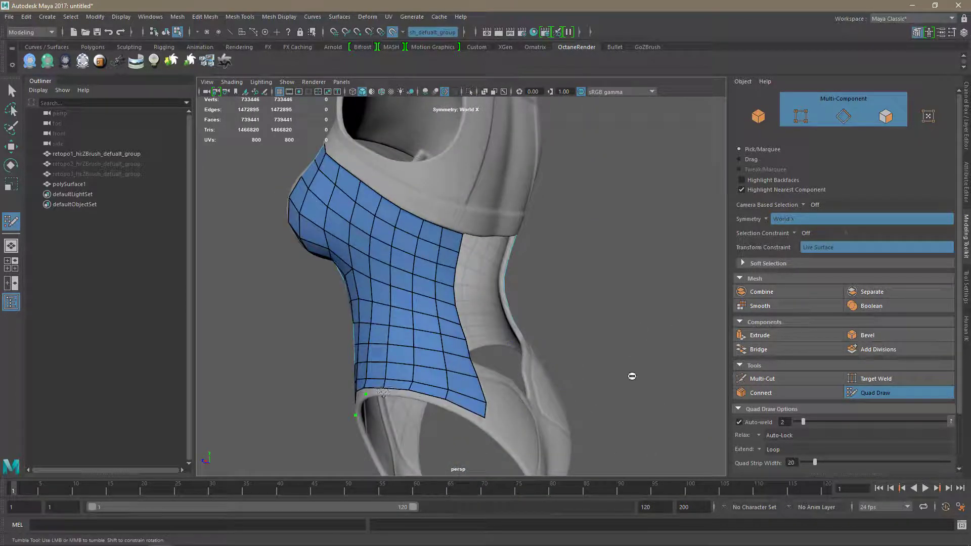
pyautogui.keyDown('alt'); pyautogui.moveTo(632, 376); pyautogui.dragTo(455, 288, button='middle'); pyautogui.keyUp('alt')
pyautogui.keyDown('alt'); pyautogui.moveTo(418, 277); pyautogui.dragTo(506, 304, button='right'); pyautogui.keyUp('alt')
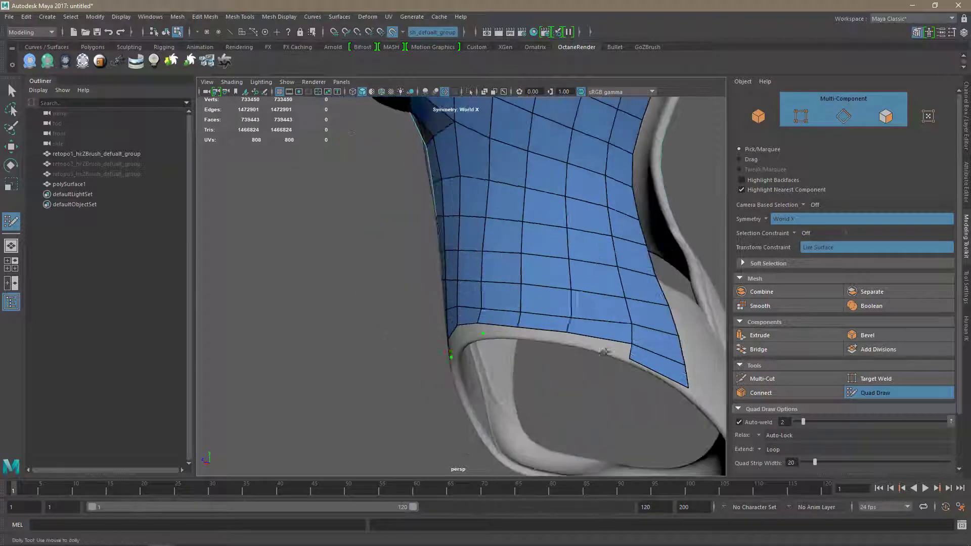
pyautogui.keyDown('shift'); pyautogui.click(601, 346); pyautogui.keyUp('shift')
pyautogui.keyDown('alt'); pyautogui.moveTo(630, 294); pyautogui.dragTo(650, 292); pyautogui.keyUp('alt')
pyautogui.keyDown('alt'); pyautogui.moveTo(650, 292); pyautogui.dragTo(603, 284, button='right'); pyautogui.keyUp('alt')
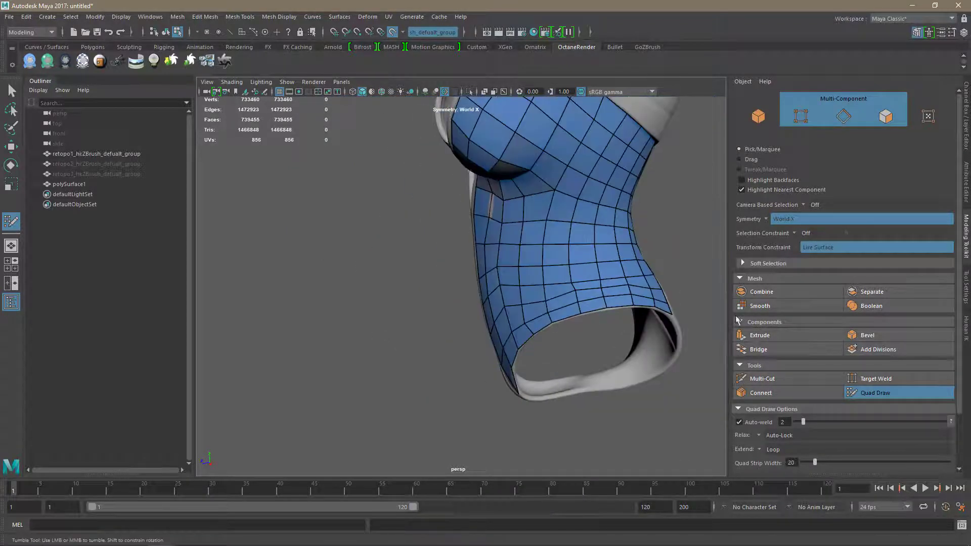
pyautogui.moveTo(594, 253)
pyautogui.keyDown('alt'); pyautogui.mouseDown()
pyautogui.moveTo(667, 250)
pyautogui.moveTo(577, 247)
pyautogui.moveTo(444, 273)
pyautogui.mouseUp(); pyautogui.keyUp('alt')
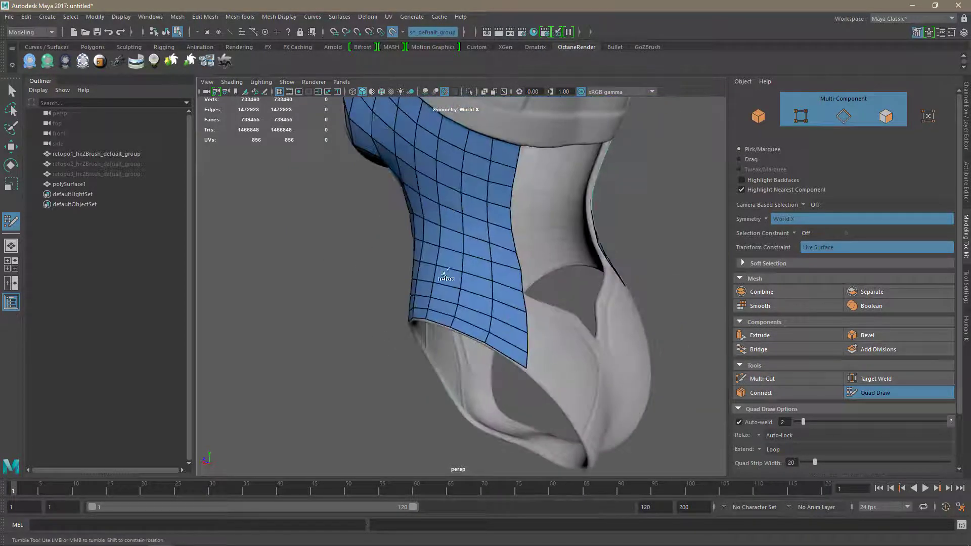
# Save the scene as retopo.mb in the Superheroine Maya folder.
pyautogui.keyDown('alt'); pyautogui.moveTo(517, 328); pyautogui.dragTo(702, 382); pyautogui.keyUp('alt')
pyautogui.hotkey('ctrl', 's')
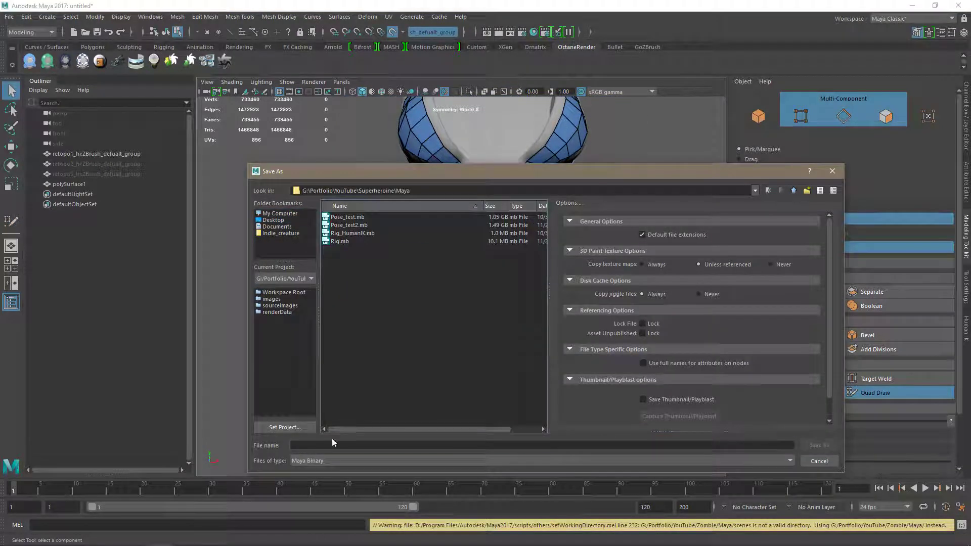
pyautogui.press('Return')
# Relax the hip quads and draw a mirrored two-column strip down the buttock along the leg opening.
pyautogui.moveTo(506, 328)
pyautogui.keyDown('alt'); pyautogui.mouseDown()
pyautogui.moveTo(622, 341)
pyautogui.moveTo(524, 321)
pyautogui.moveTo(520, 377)
pyautogui.mouseUp(); pyautogui.keyUp('alt')
pyautogui.moveTo(500, 312)
pyautogui.keyDown('shift'); pyautogui.mouseDown()
pyautogui.moveTo(501, 253)
pyautogui.moveTo(531, 352)
pyautogui.moveTo(539, 337)
pyautogui.mouseUp(); pyautogui.keyUp('shift')
pyautogui.moveTo(539, 336)
pyautogui.keyDown('alt'); pyautogui.mouseDown()
pyautogui.moveTo(515, 319)
pyautogui.moveTo(553, 241)
pyautogui.moveTo(526, 307)
pyautogui.moveTo(591, 275)
pyautogui.moveTo(481, 377)
pyautogui.moveTo(414, 324)
pyautogui.mouseUp(); pyautogui.keyUp('alt')
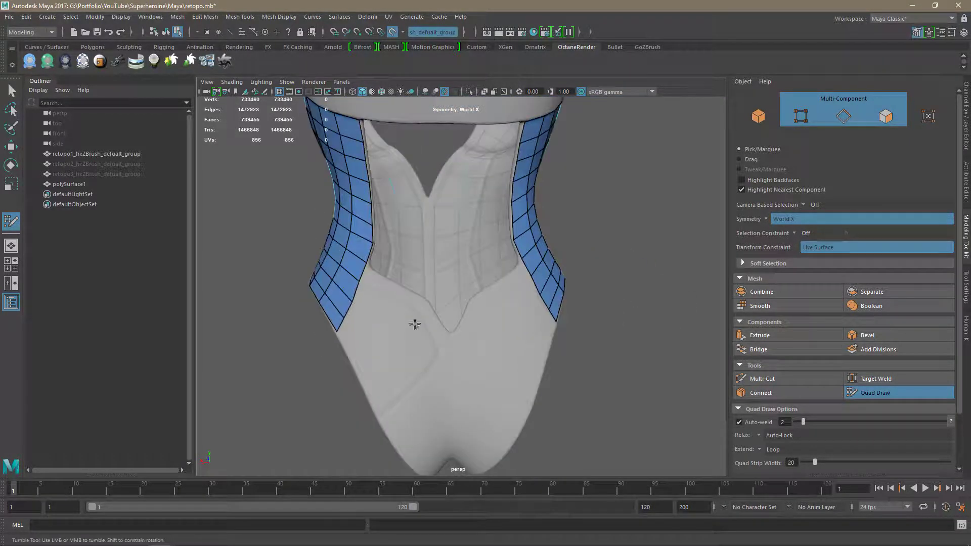
pyautogui.click(378, 330)
pyautogui.keyDown('shift'); pyautogui.click(360, 324); pyautogui.keyUp('shift')
pyautogui.keyDown('shift'); pyautogui.click(348, 339); pyautogui.keyUp('shift')
pyautogui.keyDown('shift'); pyautogui.click(362, 366); pyautogui.keyUp('shift')
pyautogui.keyDown('shift'); pyautogui.click(378, 392); pyautogui.keyUp('shift')
pyautogui.click(397, 357)
pyautogui.click(416, 380)
pyautogui.keyDown('shift'); pyautogui.click(397, 377); pyautogui.keyUp('shift')
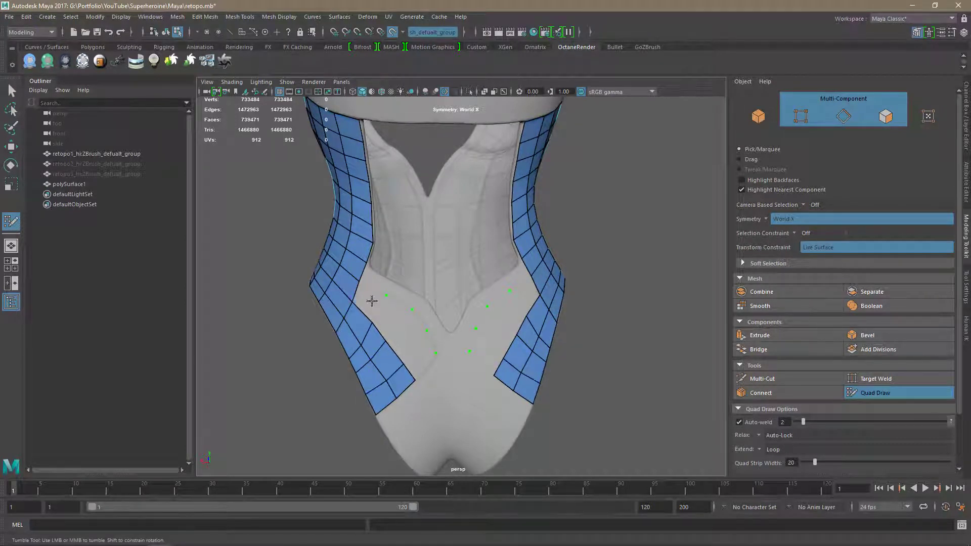
# Fill the upper buttock inward from the strip with more mirrored quads towards the centre line.
pyautogui.keyDown('shift'); pyautogui.click(384, 313); pyautogui.keyUp('shift')
pyautogui.keyDown('shift'); pyautogui.click(400, 331); pyautogui.keyUp('shift')
pyautogui.keyDown('shift'); pyautogui.click(412, 349); pyautogui.keyUp('shift')
pyautogui.keyDown('shift'); pyautogui.click(422, 367); pyautogui.keyUp('shift')
pyautogui.moveTo(592, 390)
pyautogui.keyDown('alt'); pyautogui.mouseDown()
pyautogui.moveTo(606, 397)
pyautogui.moveTo(412, 226)
pyautogui.moveTo(386, 214)
pyautogui.moveTo(372, 238)
pyautogui.mouseUp(); pyautogui.keyUp('alt')
pyautogui.click(353, 256)
pyautogui.keyDown('shift'); pyautogui.click(354, 236); pyautogui.keyUp('shift')
pyautogui.keyDown('shift'); pyautogui.click(374, 225); pyautogui.keyUp('shift')
pyautogui.keyDown('shift'); pyautogui.click(394, 216); pyautogui.keyUp('shift')
# Place rows of points below the buttock patch and fill them with mirrored quads down towards the crotch.
pyautogui.keyDown('alt'); pyautogui.moveTo(402, 332); pyautogui.dragTo(393, 273); pyautogui.keyUp('alt')
pyautogui.click(337, 190)
pyautogui.click(356, 188)
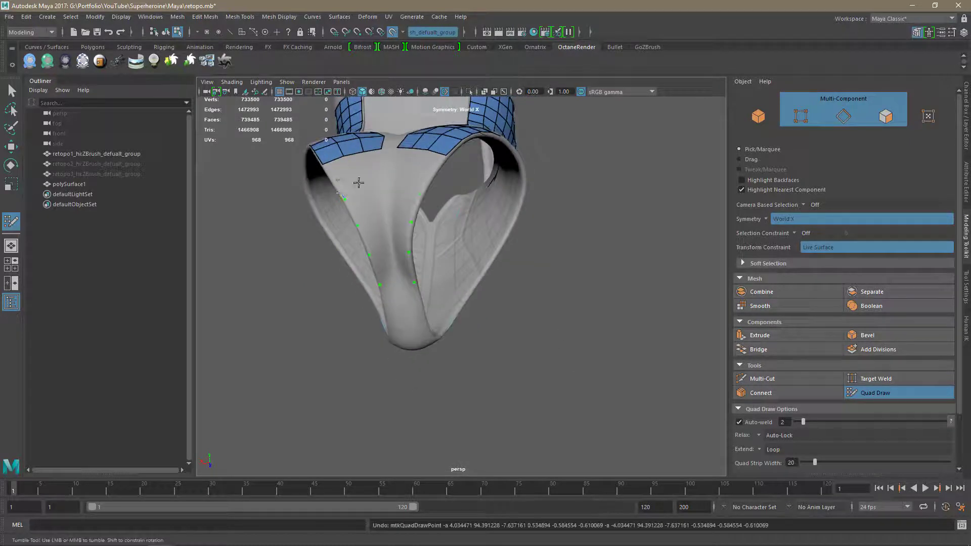
pyautogui.click(369, 186)
pyautogui.click(380, 184)
pyautogui.keyDown('shift'); pyautogui.click(375, 171); pyautogui.keyUp('shift')
pyautogui.keyDown('shift'); pyautogui.click(357, 172); pyautogui.keyUp('shift')
pyautogui.keyDown('shift'); pyautogui.click(338, 176); pyautogui.keyUp('shift')
pyautogui.keyDown('alt'); pyautogui.moveTo(366, 210); pyautogui.dragTo(342, 223); pyautogui.keyUp('alt')
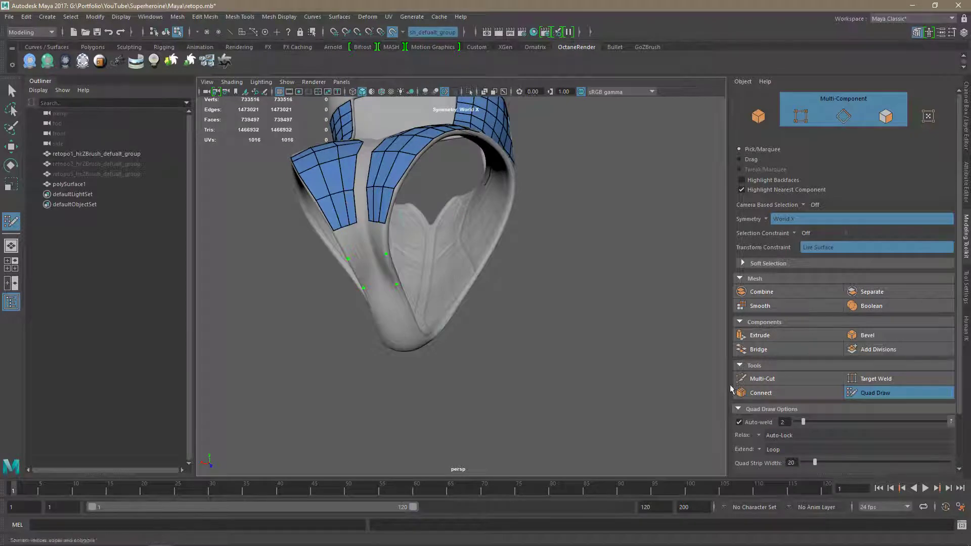
pyautogui.keyDown('alt'); pyautogui.moveTo(283, 273); pyautogui.dragTo(364, 292, button='right'); pyautogui.keyUp('alt')
pyautogui.click(364, 293)
pyautogui.keyDown('shift'); pyautogui.click(304, 267); pyautogui.keyUp('shift')
pyautogui.keyDown('shift'); pyautogui.click(323, 261); pyautogui.keyUp('shift')
pyautogui.keyDown('shift'); pyautogui.click(339, 254); pyautogui.keyUp('shift')
# Continue the rear centre strip and side columns under the crotch with one more row of mirrored quads.
pyautogui.keyDown('alt'); pyautogui.moveTo(486, 323); pyautogui.dragTo(427, 333, button='right'); pyautogui.keyUp('alt')
pyautogui.keyDown('alt'); pyautogui.moveTo(354, 243); pyautogui.dragTo(420, 263); pyautogui.keyUp('alt')
pyautogui.keyDown('alt'); pyautogui.moveTo(400, 238); pyautogui.dragTo(476, 237, button='right'); pyautogui.keyUp('alt')
pyautogui.click(461, 230)
pyautogui.click(463, 337)
pyautogui.keyDown('shift'); pyautogui.click(453, 283); pyautogui.keyUp('shift')
pyautogui.click(478, 234)
pyautogui.keyDown('shift'); pyautogui.click(472, 314); pyautogui.keyUp('shift')
pyautogui.click(447, 380)
pyautogui.keyDown('shift'); pyautogui.click(417, 308); pyautogui.keyUp('shift')
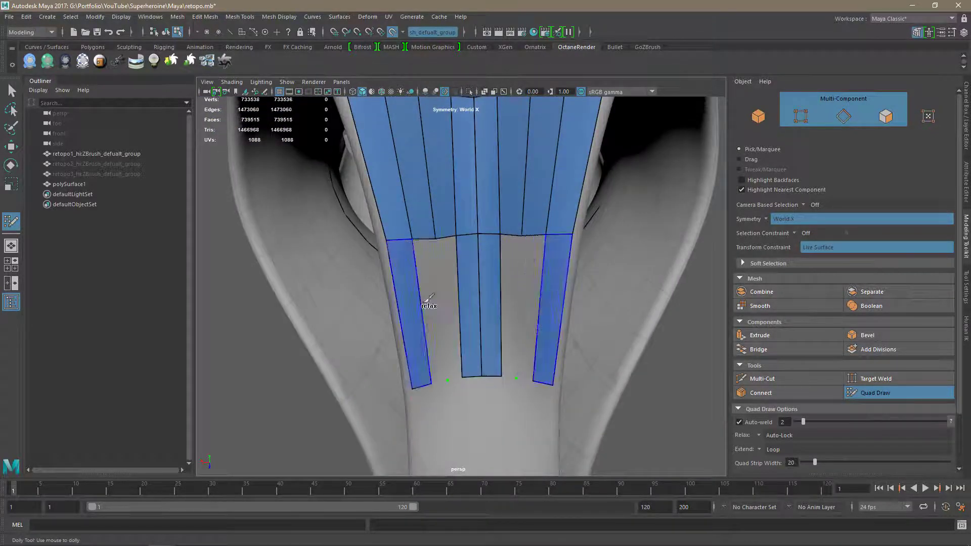
pyautogui.keyDown('shift'); pyautogui.click(429, 299); pyautogui.keyUp('shift')
pyautogui.keyDown('shift'); pyautogui.click(448, 306); pyautogui.keyUp('shift')
# Place points on the front centre line of the lower abdomen and bridge the gap between the mirrored halves with quads.
pyautogui.keyDown('alt'); pyautogui.moveTo(450, 303); pyautogui.dragTo(693, 371); pyautogui.keyUp('alt')
pyautogui.click(459, 426)
pyautogui.click(459, 266)
pyautogui.keyDown('shift'); pyautogui.click(459, 314); pyautogui.keyUp('shift')
pyautogui.click(459, 151)
pyautogui.keyDown('shift'); pyautogui.click(466, 185); pyautogui.keyUp('shift')
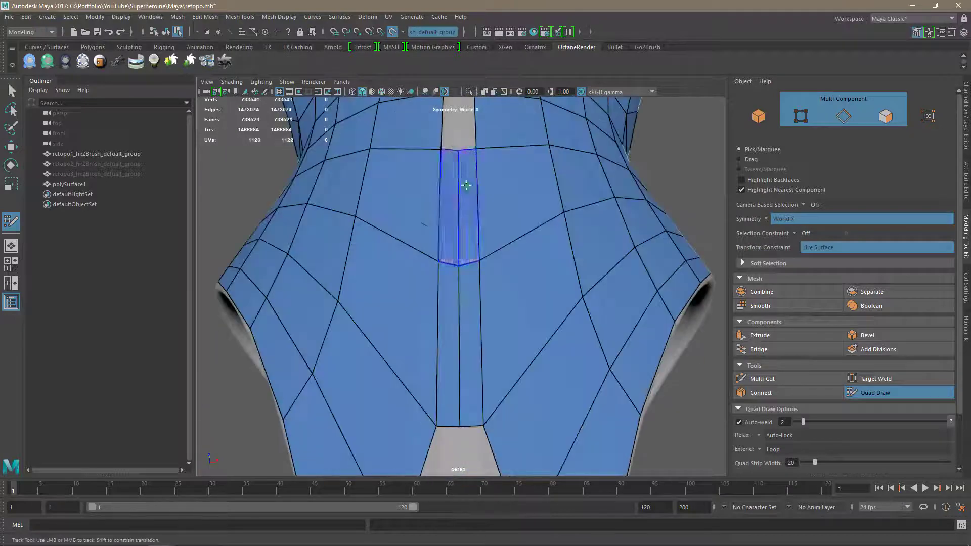
# Rebuild the rear with wider mirrored quads around centre-line points, joining the buttocks to the crotch patch.
pyautogui.keyDown('alt'); pyautogui.moveTo(465, 185); pyautogui.dragTo(496, 323); pyautogui.keyUp('alt')
pyautogui.moveTo(456, 252)
pyautogui.keyDown('alt'); pyautogui.mouseDown()
pyautogui.moveTo(451, 195)
pyautogui.moveTo(429, 275)
pyautogui.moveTo(483, 342)
pyautogui.moveTo(502, 181)
pyautogui.moveTo(490, 317)
pyautogui.moveTo(460, 425)
pyautogui.moveTo(422, 254)
pyautogui.moveTo(451, 391)
pyautogui.moveTo(635, 366)
pyautogui.moveTo(473, 354)
pyautogui.moveTo(626, 329)
pyautogui.moveTo(632, 289)
pyautogui.moveTo(521, 321)
pyautogui.mouseUp(); pyautogui.keyUp('alt')
pyautogui.keyDown('shift'); pyautogui.click(451, 195); pyautogui.keyUp('shift')
pyautogui.keyDown('ctrl'); pyautogui.keyDown('shift'); pyautogui.click(410, 263); pyautogui.keyUp('shift'); pyautogui.keyUp('ctrl')
pyautogui.keyDown('shift'); pyautogui.click(443, 370); pyautogui.keyUp('shift')
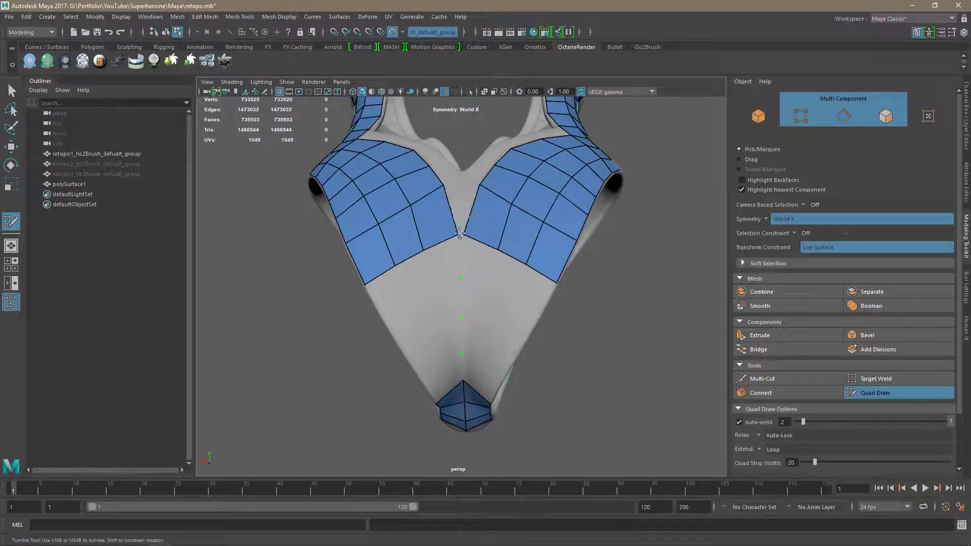
pyautogui.keyDown('shift'); pyautogui.click(460, 233); pyautogui.keyUp('shift')
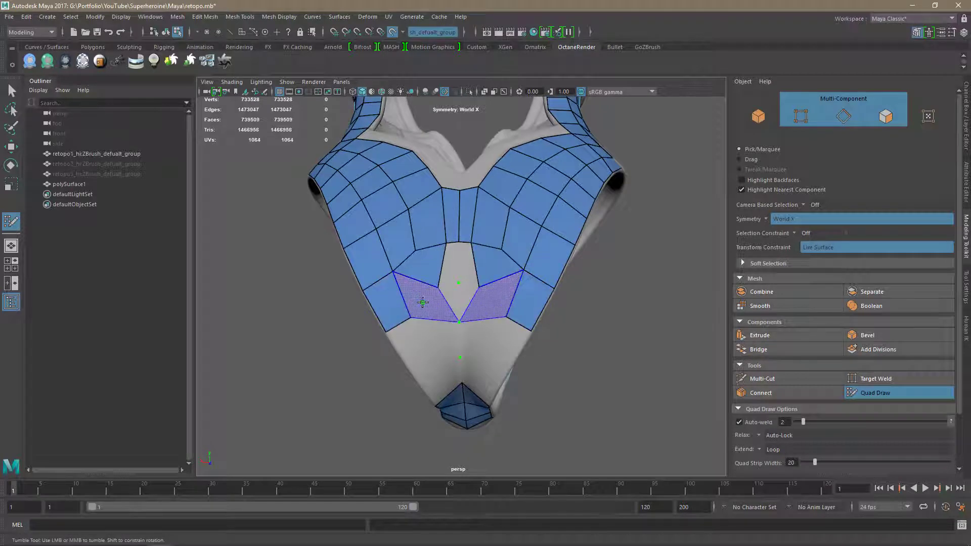
pyautogui.keyDown('shift'); pyautogui.click(406, 358); pyautogui.keyUp('shift')
pyautogui.keyDown('alt'); pyautogui.moveTo(407, 358); pyautogui.dragTo(572, 363); pyautogui.keyUp('alt')
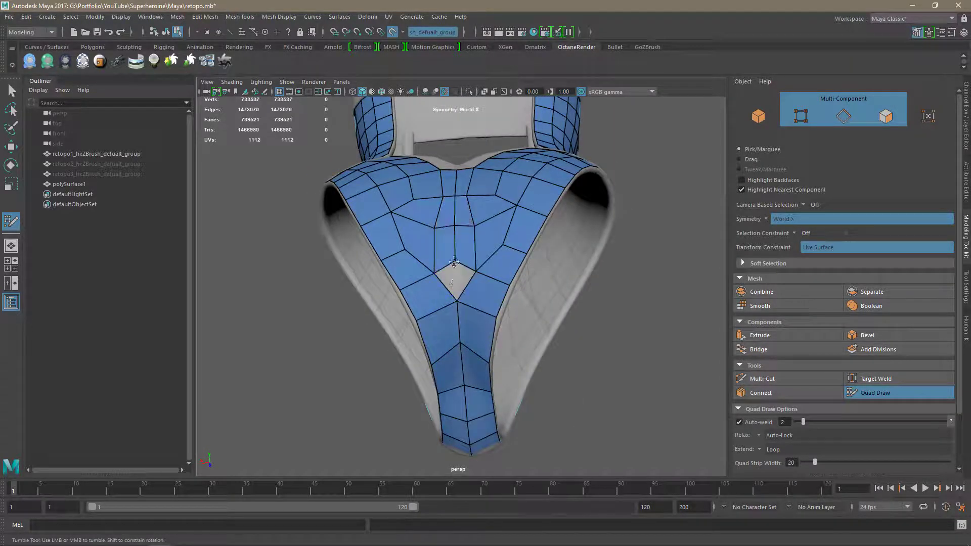
# Split the crotch patch lengthwise with a mirrored edge loop and adjust its vertices on the front side.
pyautogui.keyDown('alt'); pyautogui.moveTo(454, 263); pyautogui.dragTo(462, 209); pyautogui.keyUp('alt')
pyautogui.keyDown('shift'); pyautogui.click(458, 308); pyautogui.keyUp('shift')
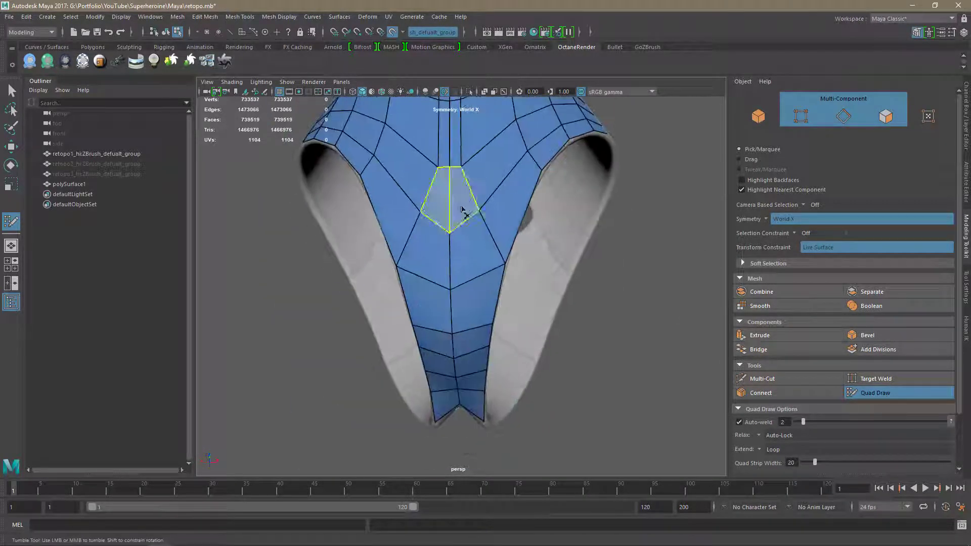
pyautogui.keyDown('ctrl'); pyautogui.click(472, 329); pyautogui.keyUp('ctrl')
pyautogui.keyDown('alt'); pyautogui.moveTo(473, 328); pyautogui.dragTo(478, 310); pyautogui.keyUp('alt')
pyautogui.click(495, 308)
pyautogui.click(470, 303)
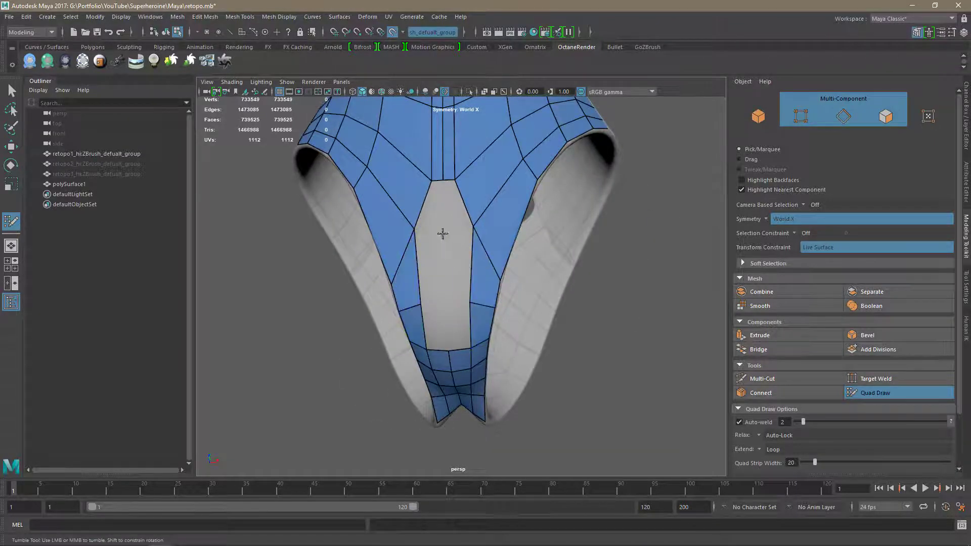
# Fill the open quads at the lower front and close the front centre gap up to the point of the neckline.
pyautogui.keyDown('alt'); pyautogui.moveTo(582, 328); pyautogui.dragTo(475, 293); pyautogui.keyUp('alt')
pyautogui.keyDown('alt'); pyautogui.moveTo(455, 256); pyautogui.dragTo(476, 304); pyautogui.keyUp('alt')
pyautogui.keyDown('shift'); pyautogui.click(355, 197); pyautogui.keyUp('shift')
pyautogui.keyDown('alt'); pyautogui.moveTo(476, 304); pyautogui.dragTo(546, 349, button='right'); pyautogui.keyUp('alt')
pyautogui.keyDown('alt'); pyautogui.moveTo(463, 390); pyautogui.dragTo(480, 360, button='middle'); pyautogui.keyUp('alt')
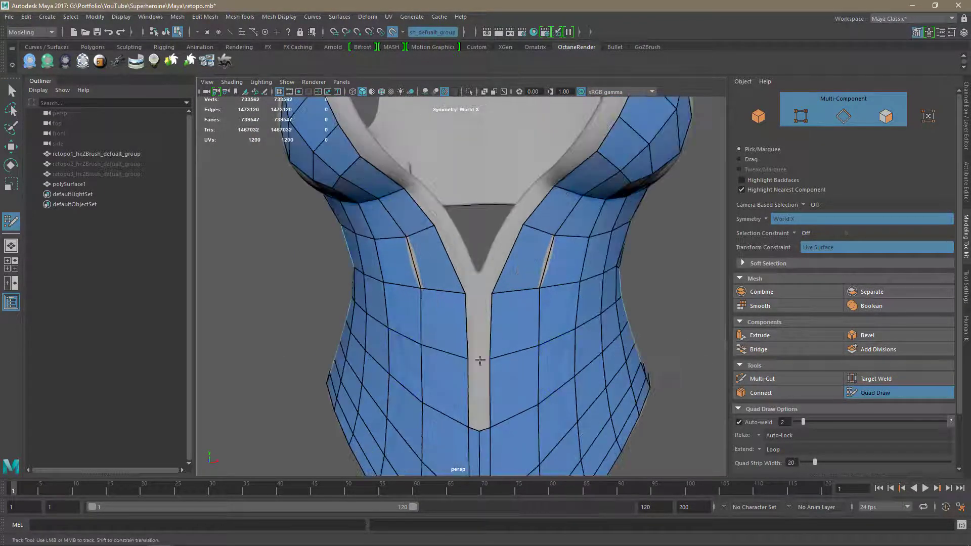
pyautogui.keyDown('shift'); pyautogui.click(483, 328); pyautogui.keyUp('shift')
pyautogui.keyDown('alt'); pyautogui.moveTo(484, 328); pyautogui.dragTo(511, 198); pyautogui.keyUp('alt')
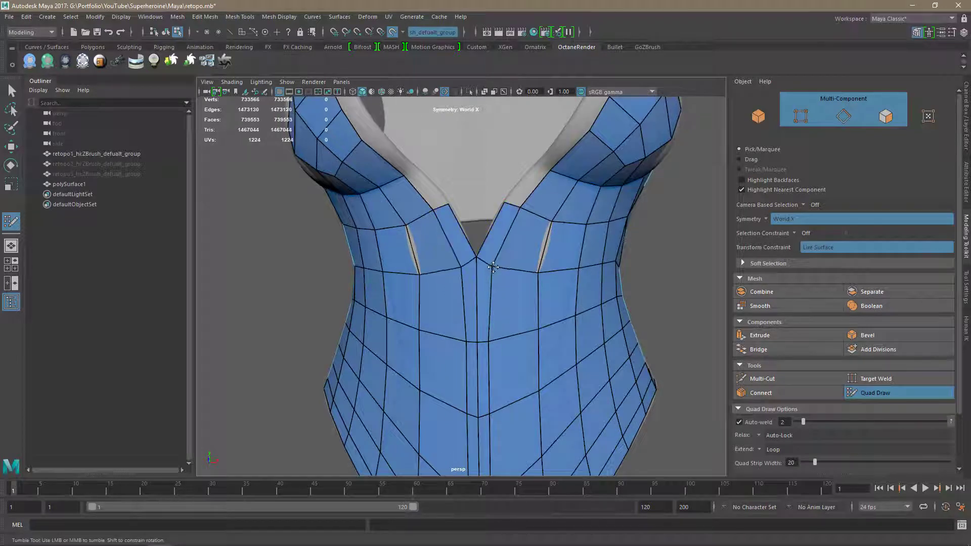
# Continue the mirrored quad strip up the inner neckline edge of the breast cups.
pyautogui.keyDown('alt'); pyautogui.moveTo(493, 267); pyautogui.dragTo(485, 278); pyautogui.keyUp('alt')
pyautogui.keyDown('shift'); pyautogui.click(512, 176); pyautogui.keyUp('shift')
pyautogui.keyDown('alt'); pyautogui.moveTo(521, 172); pyautogui.dragTo(506, 192); pyautogui.keyUp('alt')
pyautogui.keyDown('shift'); pyautogui.click(528, 161); pyautogui.keyUp('shift')
pyautogui.keyDown('alt'); pyautogui.moveTo(582, 156); pyautogui.dragTo(501, 202); pyautogui.keyUp('alt')
pyautogui.keyDown('shift'); pyautogui.click(515, 233); pyautogui.keyUp('shift')
pyautogui.click(540, 136)
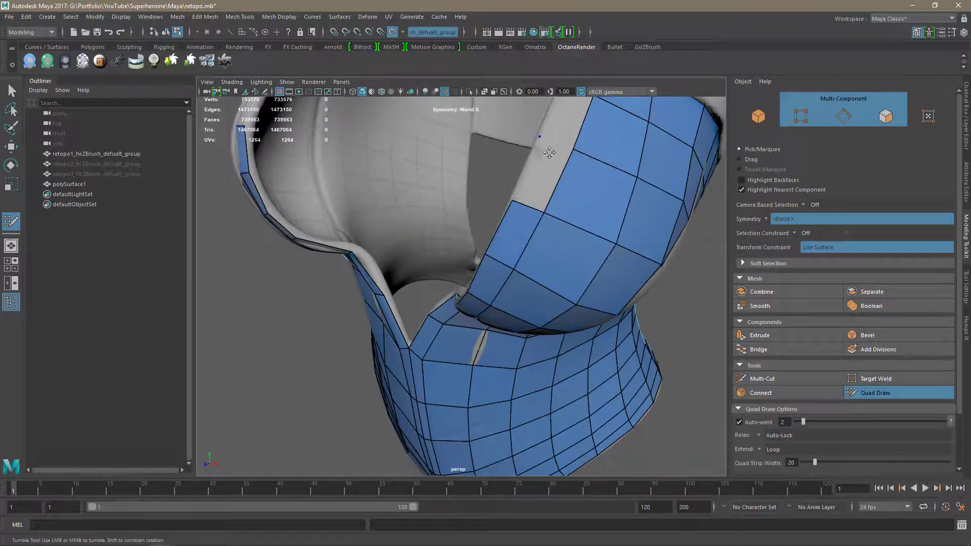
pyautogui.moveTo(549, 152)
pyautogui.keyDown('alt'); pyautogui.mouseDown()
pyautogui.moveTo(541, 185)
pyautogui.moveTo(607, 202)
pyautogui.moveTo(540, 152)
pyautogui.mouseUp(); pyautogui.keyUp('alt')
pyautogui.keyDown('shift'); pyautogui.click(541, 185); pyautogui.keyUp('shift')
pyautogui.keyDown('shift'); pyautogui.click(526, 202); pyautogui.keyUp('shift')
# Build a mirrored two-column strip of quads along the upper chest's centre line, from its lower edge to the neck opening.
pyautogui.moveTo(607, 212)
pyautogui.keyDown('alt'); pyautogui.mouseDown()
pyautogui.moveTo(696, 282)
pyautogui.moveTo(601, 347)
pyautogui.moveTo(526, 372)
pyautogui.moveTo(386, 211)
pyautogui.mouseUp(); pyautogui.keyUp('alt')
pyautogui.click(390, 215)
pyautogui.click(375, 270)
pyautogui.click(394, 270)
pyautogui.keyDown('shift'); pyautogui.click(384, 243); pyautogui.keyUp('shift')
pyautogui.keyDown('alt'); pyautogui.moveTo(377, 169); pyautogui.dragTo(403, 231, button='middle'); pyautogui.keyUp('alt')
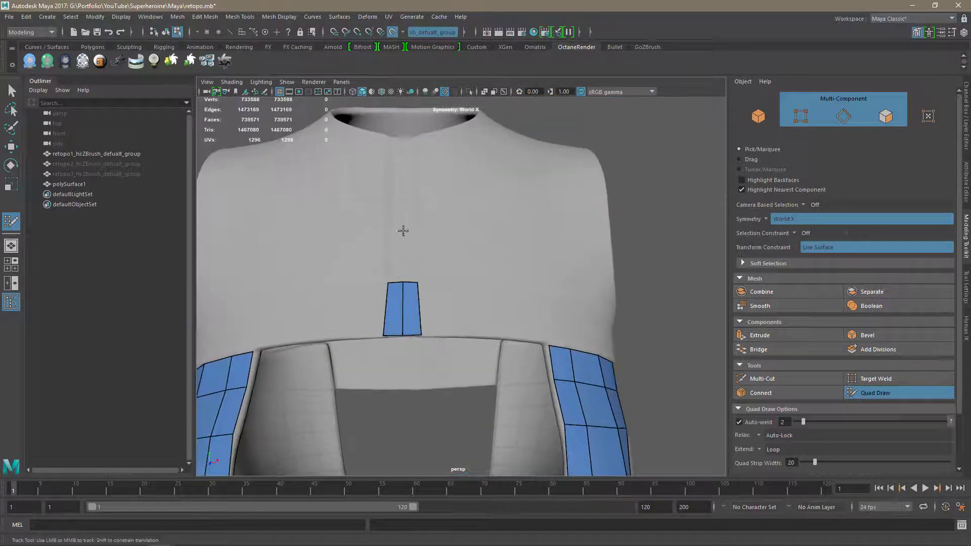
pyautogui.keyDown('shift'); pyautogui.click(414, 255); pyautogui.keyUp('shift')
pyautogui.keyDown('shift'); pyautogui.click(410, 207); pyautogui.keyUp('shift')
pyautogui.keyDown('shift'); pyautogui.click(409, 161); pyautogui.keyUp('shift')
# Start a mirrored row of quads along the lower edge of the upper chest, running outward from the centre strip.
pyautogui.keyDown('alt'); pyautogui.moveTo(658, 212); pyautogui.dragTo(700, 269); pyautogui.keyUp('alt')
pyautogui.click(459, 323)
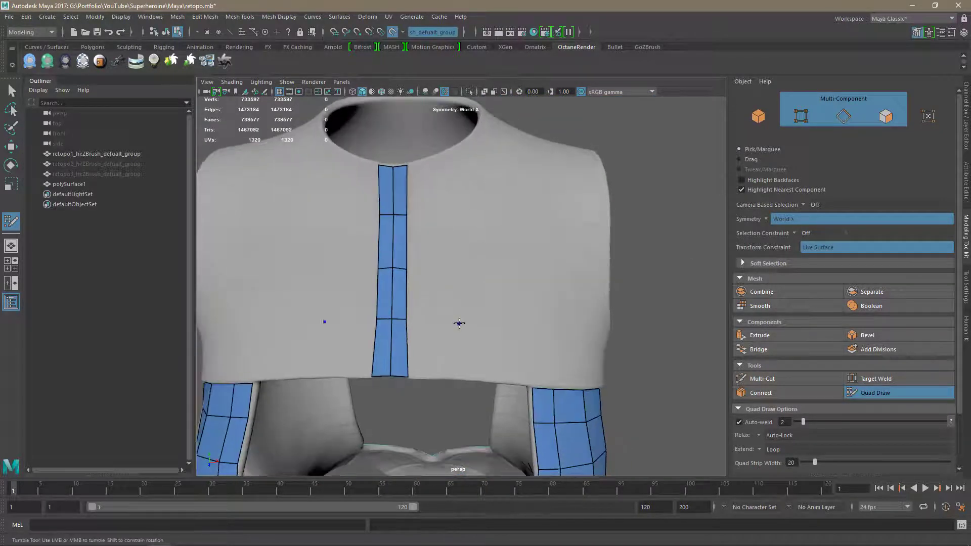
pyautogui.keyDown('shift'); pyautogui.click(432, 349); pyautogui.keyUp('shift')
pyautogui.keyDown('alt'); pyautogui.moveTo(581, 324); pyautogui.dragTo(511, 314); pyautogui.keyUp('alt')
pyautogui.keyDown('shift'); pyautogui.click(427, 331); pyautogui.keyUp('shift')
pyautogui.keyDown('alt'); pyautogui.moveTo(671, 328); pyautogui.dragTo(601, 323); pyautogui.keyUp('alt')
pyautogui.click(436, 303)
pyautogui.click(419, 347)
pyautogui.keyDown('shift'); pyautogui.click(416, 319); pyautogui.keyUp('shift')
# Extend the lower chest row outward above the breast cups towards the underside of the armhole.
pyautogui.click(446, 356)
pyautogui.click(464, 321)
pyautogui.keyDown('shift'); pyautogui.click(441, 331); pyautogui.keyUp('shift')
pyautogui.keyDown('alt'); pyautogui.moveTo(496, 349); pyautogui.dragTo(403, 315); pyautogui.keyUp('alt')
pyautogui.keyDown('shift'); pyautogui.click(445, 336); pyautogui.keyUp('shift')
pyautogui.keyDown('alt'); pyautogui.moveTo(696, 357); pyautogui.dragTo(614, 331); pyautogui.keyUp('alt')
pyautogui.click(424, 313)
pyautogui.click(405, 346)
pyautogui.keyDown('shift'); pyautogui.click(394, 317); pyautogui.keyUp('shift')
pyautogui.keyDown('alt'); pyautogui.moveTo(395, 317); pyautogui.dragTo(440, 318); pyautogui.keyUp('alt')
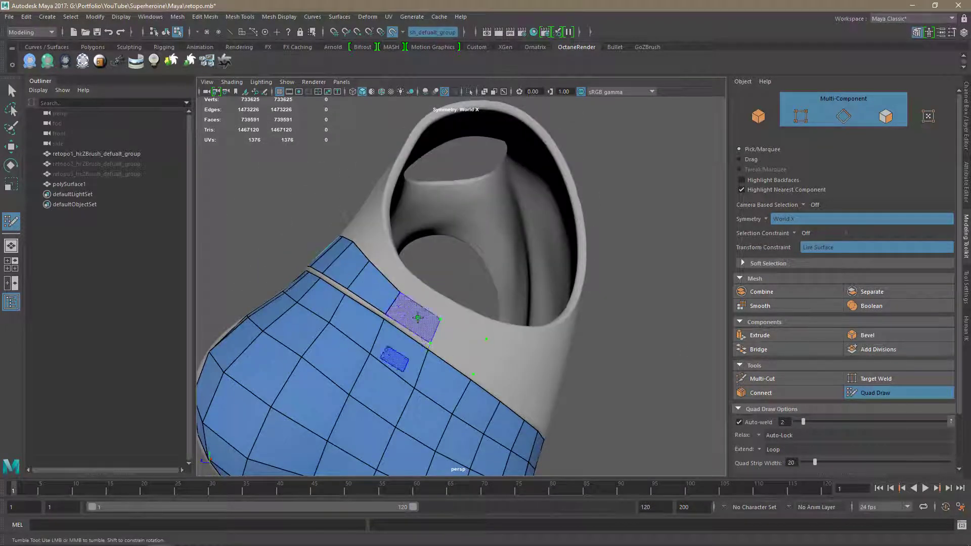
# Carry the quads under the armhole and lay a mirrored strip up its front rim towards the shoulder.
pyautogui.keyDown('alt'); pyautogui.moveTo(620, 378); pyautogui.dragTo(587, 372); pyautogui.keyUp('alt')
pyautogui.keyDown('shift'); pyautogui.click(457, 336); pyautogui.keyUp('shift')
pyautogui.keyDown('alt'); pyautogui.moveTo(445, 340); pyautogui.dragTo(493, 349); pyautogui.keyUp('alt')
pyautogui.click(473, 364)
pyautogui.click(498, 333)
pyautogui.keyDown('alt'); pyautogui.moveTo(509, 292); pyautogui.dragTo(422, 266); pyautogui.keyUp('alt')
pyautogui.keyDown('shift'); pyautogui.click(416, 303); pyautogui.keyUp('shift')
pyautogui.moveTo(511, 293)
pyautogui.keyDown('alt'); pyautogui.mouseDown()
pyautogui.moveTo(646, 290)
pyautogui.moveTo(546, 263)
pyautogui.mouseUp(); pyautogui.keyUp('alt')
pyautogui.keyDown('shift'); pyautogui.click(407, 253); pyautogui.keyUp('shift')
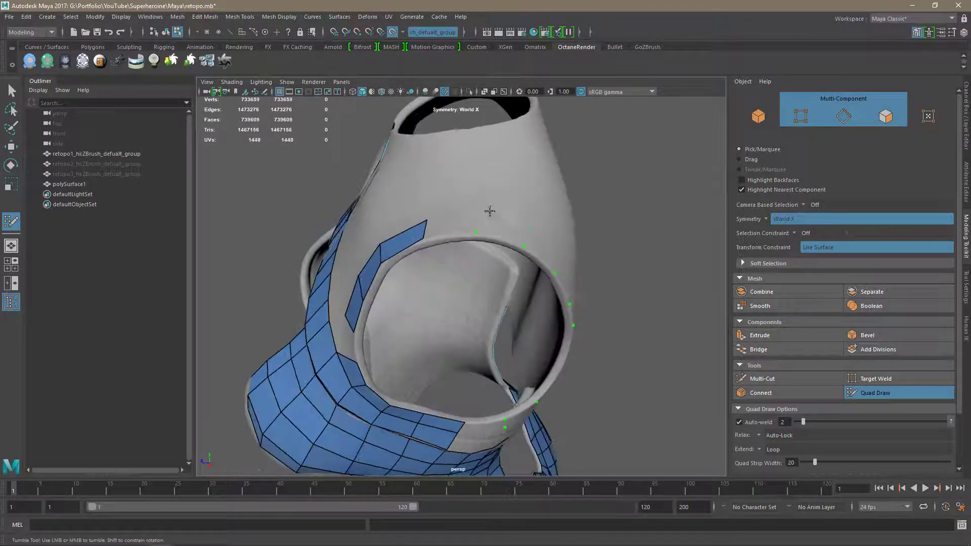
# Continue the armhole rim strip over the shoulder and around the back, adjusting a vertex on the rim.
pyautogui.keyDown('shift'); pyautogui.click(448, 227); pyautogui.keyUp('shift')
pyautogui.moveTo(448, 228)
pyautogui.keyDown('alt'); pyautogui.mouseDown()
pyautogui.moveTo(470, 232)
pyautogui.moveTo(435, 235)
pyautogui.mouseUp(); pyautogui.keyUp('alt')
pyautogui.keyDown('shift'); pyautogui.click(467, 258); pyautogui.keyUp('shift')
pyautogui.click(435, 235)
pyautogui.click(438, 270)
pyautogui.keyDown('shift'); pyautogui.click(424, 296); pyautogui.keyUp('shift')
pyautogui.moveTo(425, 297)
pyautogui.keyDown('alt'); pyautogui.mouseDown()
pyautogui.moveTo(481, 283)
pyautogui.moveTo(422, 286)
pyautogui.moveTo(387, 253)
pyautogui.mouseUp(); pyautogui.keyUp('alt')
pyautogui.keyDown('shift'); pyautogui.click(483, 283); pyautogui.keyUp('shift')
pyautogui.moveTo(379, 236); pyautogui.dragTo(383, 234)
# Fill quads below the armhole to extend the side patch towards the back.
pyautogui.keyDown('alt'); pyautogui.moveTo(393, 269); pyautogui.dragTo(403, 340); pyautogui.keyUp('alt')
pyautogui.moveTo(525, 392)
pyautogui.keyDown('alt'); pyautogui.mouseDown()
pyautogui.moveTo(741, 399)
pyautogui.moveTo(405, 367)
pyautogui.moveTo(458, 381)
pyautogui.moveTo(418, 367)
pyautogui.moveTo(512, 319)
pyautogui.moveTo(334, 374)
pyautogui.mouseUp(); pyautogui.keyUp('alt')
pyautogui.click(476, 400)
pyautogui.keyDown('shift'); pyautogui.click(467, 375); pyautogui.keyUp('shift')
pyautogui.keyDown('shift'); pyautogui.click(428, 363); pyautogui.keyUp('shift')
pyautogui.keyDown('shift'); pyautogui.click(401, 348); pyautogui.keyUp('shift')
pyautogui.click(424, 365)
pyautogui.click(419, 323)
pyautogui.keyDown('shift'); pyautogui.click(409, 344); pyautogui.keyUp('shift')
# Fill the gap behind the armhole rim and lay a row of mirrored quads across the upper back.
pyautogui.keyDown('alt'); pyautogui.moveTo(431, 347); pyautogui.dragTo(626, 215); pyautogui.keyUp('alt')
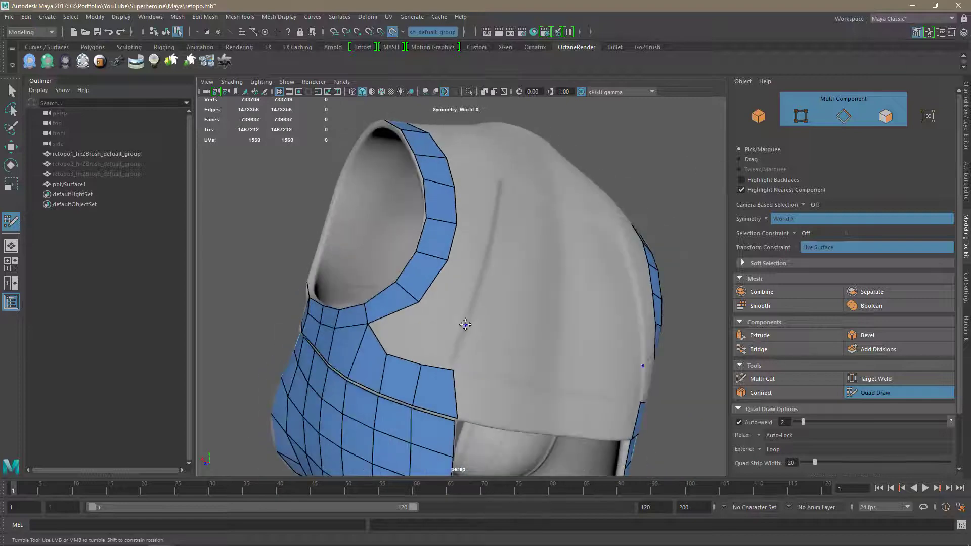
pyautogui.keyDown('shift'); pyautogui.click(405, 334); pyautogui.keyUp('shift')
pyautogui.keyDown('alt'); pyautogui.moveTo(703, 177); pyautogui.dragTo(640, 173); pyautogui.keyUp('alt')
pyautogui.keyDown('shift'); pyautogui.click(408, 322); pyautogui.keyUp('shift')
pyautogui.keyDown('shift'); pyautogui.click(431, 195); pyautogui.keyUp('shift')
pyautogui.keyDown('shift'); pyautogui.click(427, 227); pyautogui.keyUp('shift')
pyautogui.keyDown('alt'); pyautogui.moveTo(567, 232); pyautogui.dragTo(481, 273); pyautogui.keyUp('alt')
pyautogui.keyDown('shift'); pyautogui.click(452, 251); pyautogui.keyUp('shift')
pyautogui.keyDown('shift'); pyautogui.click(513, 249); pyautogui.keyUp('shift')
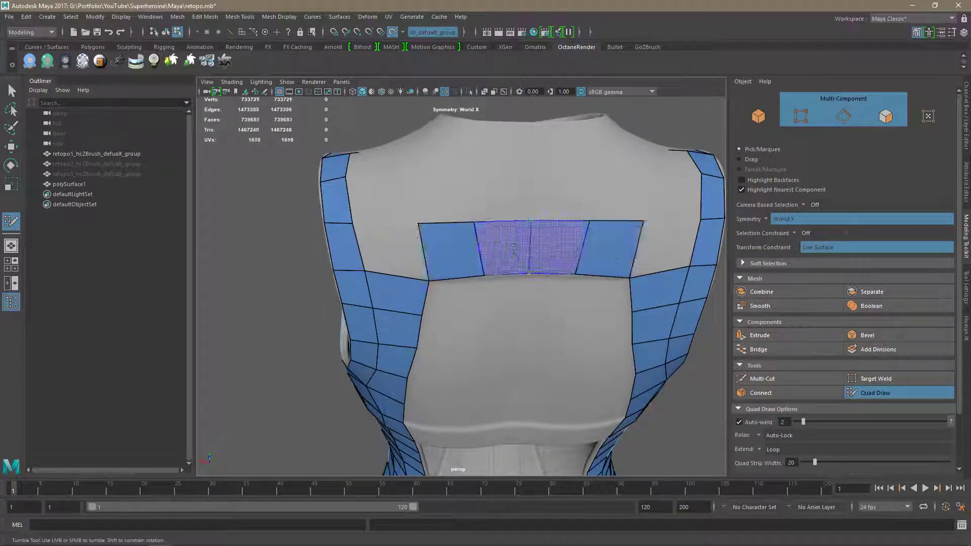
pyautogui.keyDown('shift'); pyautogui.click(514, 249); pyautogui.keyUp('shift')
# Add rows of quads on the upper back from the horizontal row up to the rear neckline.
pyautogui.keyDown('alt'); pyautogui.moveTo(493, 160); pyautogui.dragTo(561, 212); pyautogui.keyUp('alt')
pyautogui.keyDown('shift'); pyautogui.click(412, 249); pyautogui.keyUp('shift')
pyautogui.keyDown('shift'); pyautogui.click(471, 251); pyautogui.keyUp('shift')
pyautogui.keyDown('shift'); pyautogui.click(530, 233); pyautogui.keyUp('shift')
pyautogui.keyDown('shift'); pyautogui.click(528, 204); pyautogui.keyUp('shift')
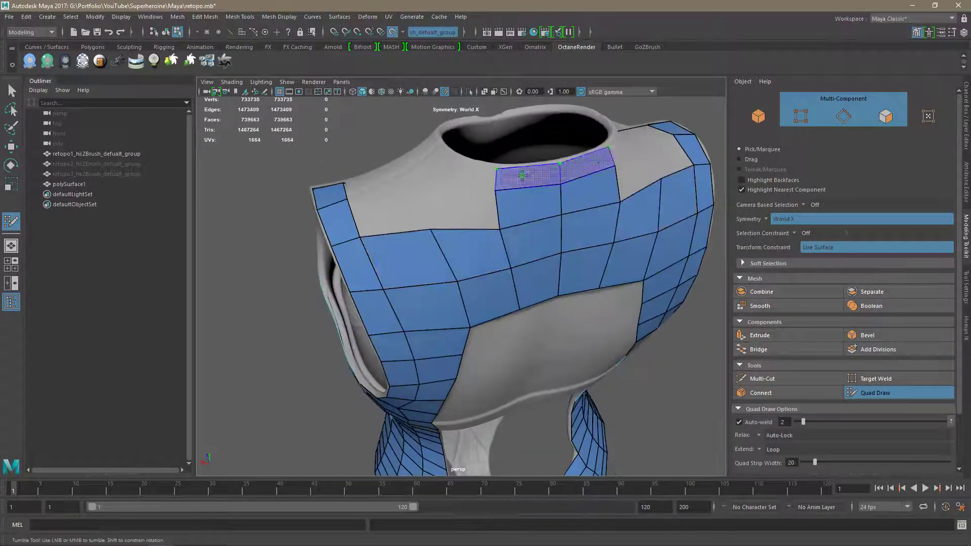
pyautogui.keyDown('shift'); pyautogui.click(526, 178); pyautogui.keyUp('shift')
# Close the top of both shoulders with mirrored quads between the neckline and the armhole rims.
pyautogui.click(457, 158)
pyautogui.keyDown('alt'); pyautogui.moveTo(458, 167); pyautogui.dragTo(536, 175); pyautogui.keyUp('alt')
pyautogui.keyDown('shift'); pyautogui.click(509, 178); pyautogui.keyUp('shift')
pyautogui.keyDown('shift'); pyautogui.click(467, 169); pyautogui.keyUp('shift')
pyautogui.click(490, 212)
pyautogui.click(428, 210)
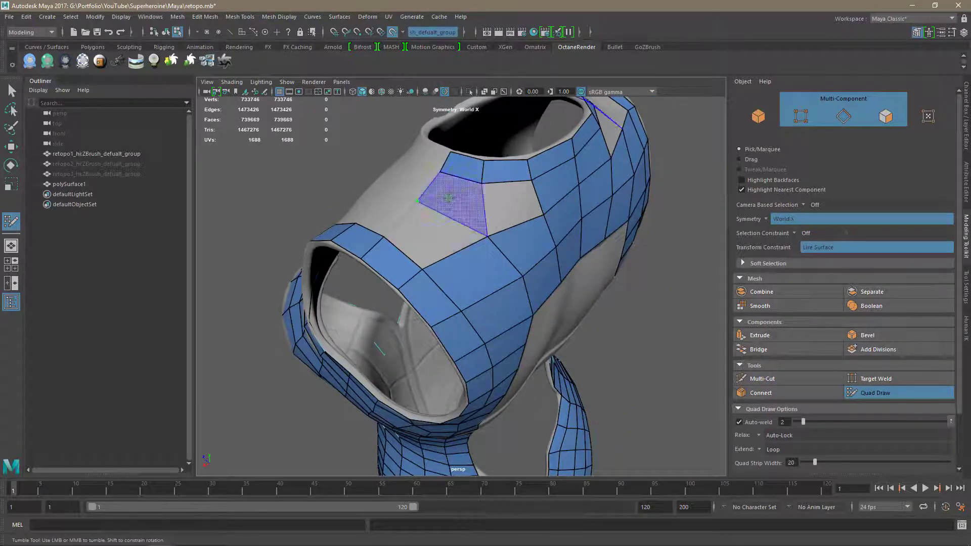
pyautogui.keyDown('shift'); pyautogui.click(453, 195); pyautogui.keyUp('shift')
pyautogui.keyDown('shift'); pyautogui.click(508, 200); pyautogui.keyUp('shift')
# Fill the open middle of the back with a mirrored grid of quads down to its lower edge.
pyautogui.moveTo(511, 228)
pyautogui.keyDown('alt'); pyautogui.mouseDown()
pyautogui.moveTo(422, 314)
pyautogui.moveTo(389, 381)
pyautogui.moveTo(474, 200)
pyautogui.mouseUp(); pyautogui.keyUp('alt')
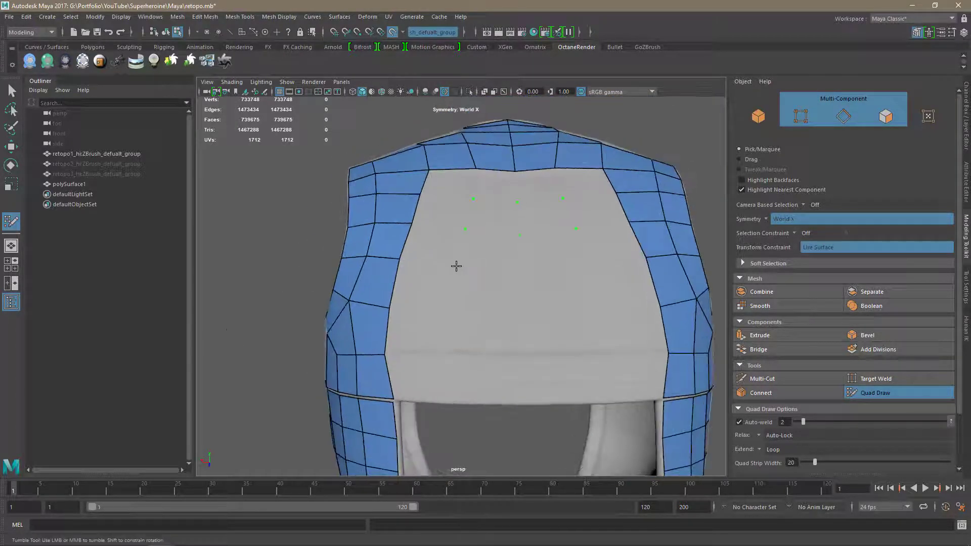
pyautogui.click(525, 354)
pyautogui.click(529, 403)
pyautogui.click(458, 402)
pyautogui.keyDown('shift'); pyautogui.click(487, 326); pyautogui.keyUp('shift')
pyautogui.keyDown('shift'); pyautogui.click(491, 252); pyautogui.keyUp('shift')
pyautogui.keyDown('shift'); pyautogui.click(425, 329); pyautogui.keyUp('shift')
pyautogui.keyDown('shift'); pyautogui.click(420, 375); pyautogui.keyUp('shift')
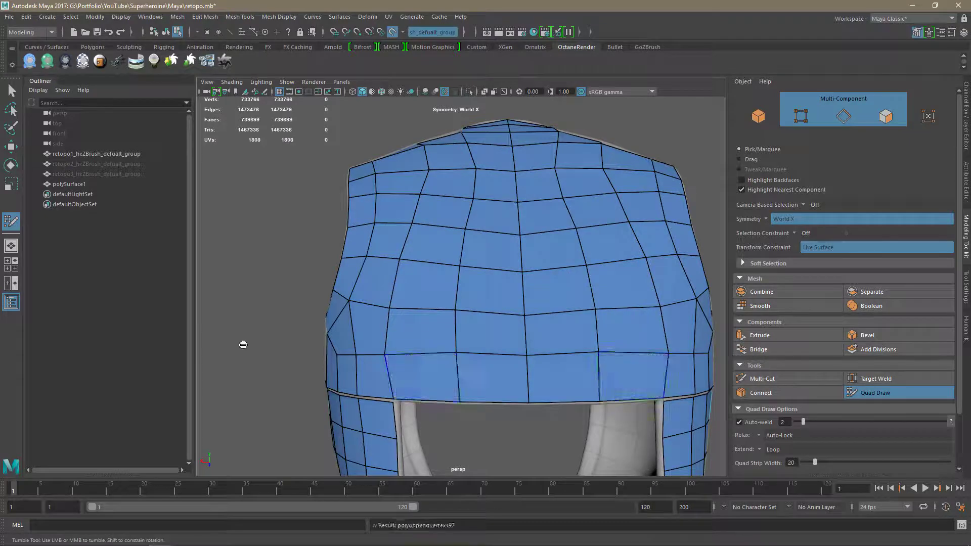
# Fill the lower part of the upper chest with mirrored quads between the centre strip and the armhole rims.
pyautogui.moveTo(243, 345)
pyautogui.keyDown('alt'); pyautogui.mouseDown()
pyautogui.moveTo(528, 257)
pyautogui.moveTo(488, 221)
pyautogui.mouseUp(); pyautogui.keyUp('alt')
pyautogui.click(493, 379)
pyautogui.keyDown('shift'); pyautogui.click(498, 367); pyautogui.keyUp('shift')
pyautogui.keyDown('shift'); pyautogui.click(477, 384); pyautogui.keyUp('shift')
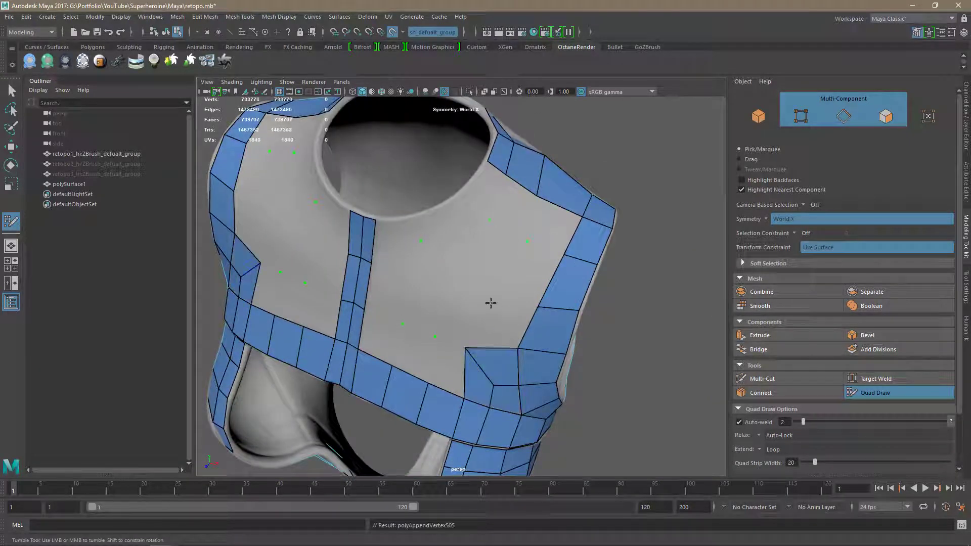
pyautogui.click(491, 304)
pyautogui.keyDown('shift'); pyautogui.click(447, 368); pyautogui.keyUp('shift')
pyautogui.keyDown('alt'); pyautogui.moveTo(407, 362); pyautogui.dragTo(448, 331); pyautogui.keyUp('alt')
pyautogui.click(466, 287)
pyautogui.keyDown('shift'); pyautogui.click(445, 308); pyautogui.keyUp('shift')
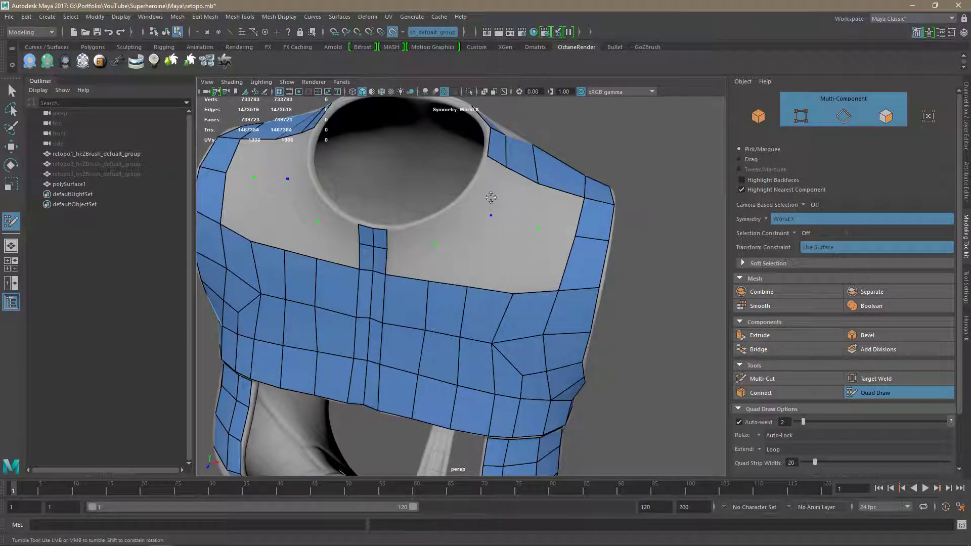
# Place points along the front neckline and fill the rest of the upper chest up to the shoulders.
pyautogui.click(471, 188)
pyautogui.click(432, 220)
pyautogui.keyDown('shift'); pyautogui.click(412, 236); pyautogui.keyUp('shift')
pyautogui.keyDown('shift'); pyautogui.click(488, 183); pyautogui.keyUp('shift')
pyautogui.keyDown('shift'); pyautogui.click(455, 257); pyautogui.keyUp('shift')
pyautogui.keyDown('shift'); pyautogui.click(509, 256); pyautogui.keyUp('shift')
# Close the narrow seam between the upper chest panel and the breast cups and sides with mirrored quads.
pyautogui.keyDown('alt'); pyautogui.moveTo(546, 273); pyautogui.dragTo(533, 243); pyautogui.keyUp('alt')
pyautogui.keyDown('alt'); pyautogui.moveTo(683, 284); pyautogui.dragTo(632, 138); pyautogui.keyUp('alt')
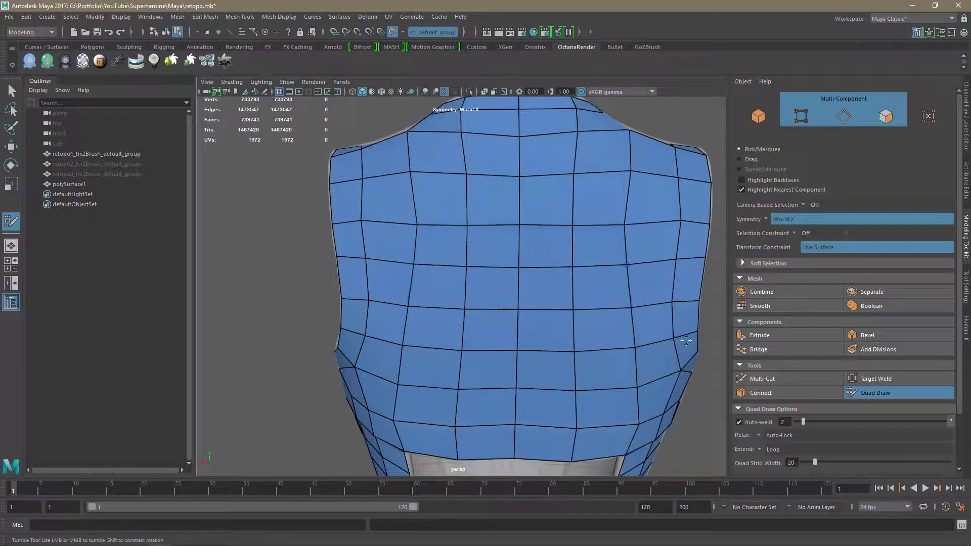
pyautogui.keyDown('alt'); pyautogui.moveTo(686, 341); pyautogui.dragTo(475, 273); pyautogui.keyUp('alt')
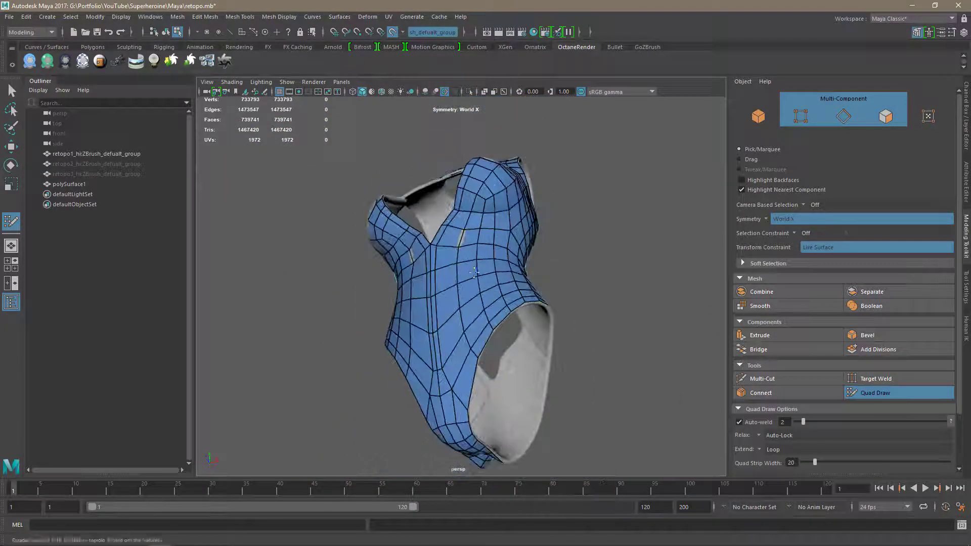
pyautogui.keyDown('alt'); pyautogui.moveTo(487, 329); pyautogui.dragTo(646, 321); pyautogui.keyUp('alt')
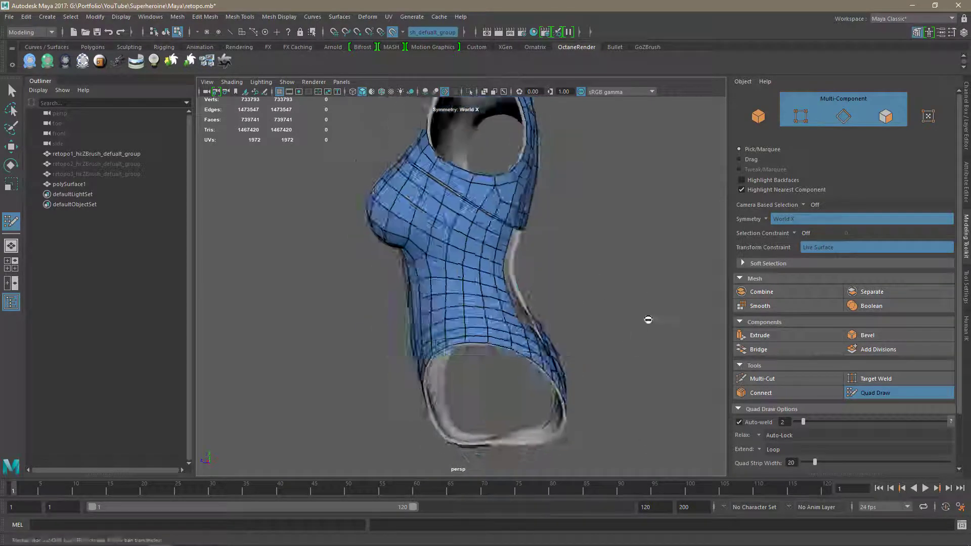
pyautogui.keyDown('alt'); pyautogui.moveTo(645, 321); pyautogui.dragTo(562, 232, button='right'); pyautogui.keyUp('alt')
pyautogui.keyDown('shift'); pyautogui.click(498, 165); pyautogui.keyUp('shift')
pyautogui.keyDown('shift'); pyautogui.click(561, 231); pyautogui.keyUp('shift')
pyautogui.keyDown('alt'); pyautogui.moveTo(561, 232); pyautogui.dragTo(472, 278); pyautogui.keyUp('alt')
pyautogui.keyDown('shift'); pyautogui.click(444, 195); pyautogui.keyUp('shift')
# Turn off the live surface, exit Quad Draw and hide the high-poly retopo1 costume mesh.
pyautogui.keyDown('alt'); pyautogui.moveTo(472, 278); pyautogui.dragTo(542, 385, button='right'); pyautogui.keyUp('alt')
pyautogui.keyDown('alt'); pyautogui.moveTo(542, 385); pyautogui.dragTo(583, 340); pyautogui.keyUp('alt')
pyautogui.keyDown('alt'); pyautogui.moveTo(583, 340); pyautogui.dragTo(581, 340, button='right'); pyautogui.keyUp('alt')
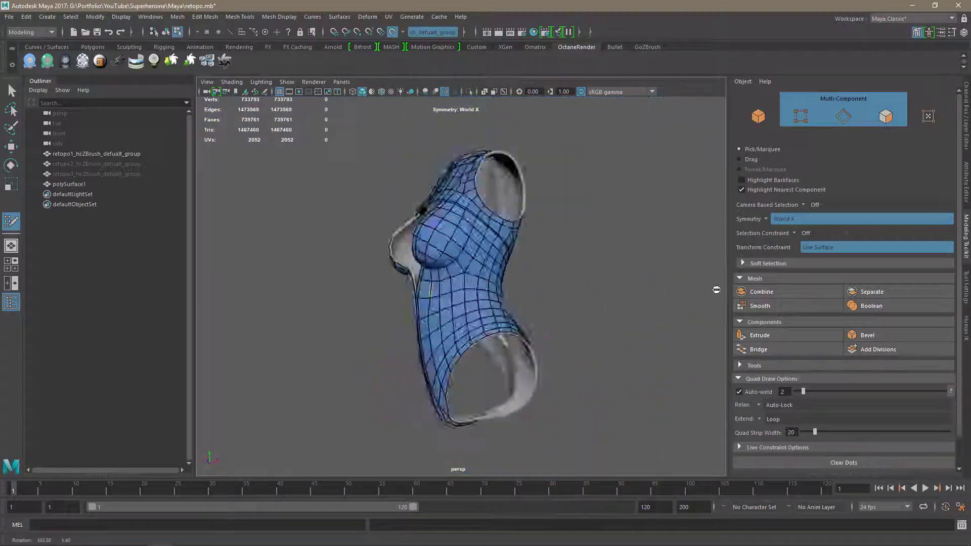
pyautogui.keyDown('alt'); pyautogui.moveTo(581, 340); pyautogui.dragTo(575, 305); pyautogui.keyUp('alt')
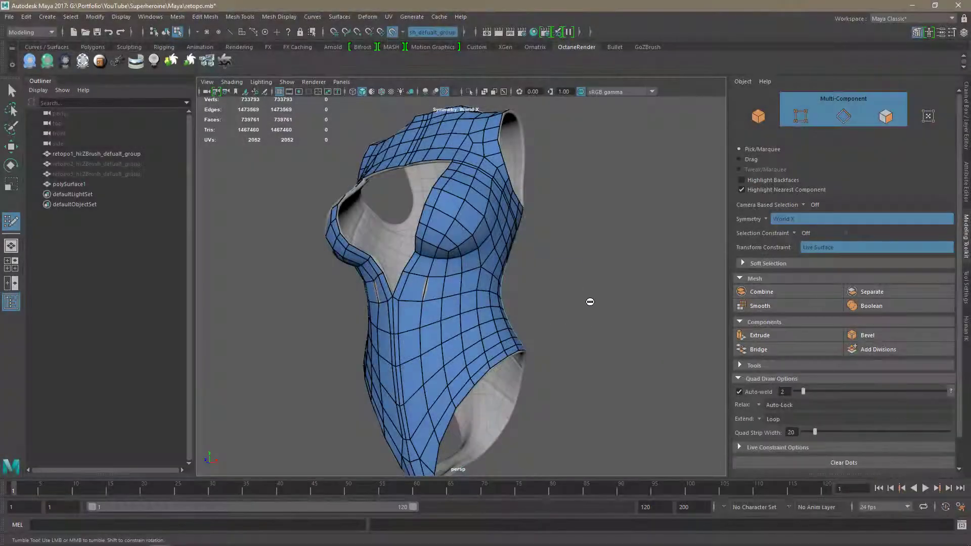
pyautogui.keyDown('alt'); pyautogui.moveTo(591, 302); pyautogui.dragTo(619, 321); pyautogui.keyUp('alt')
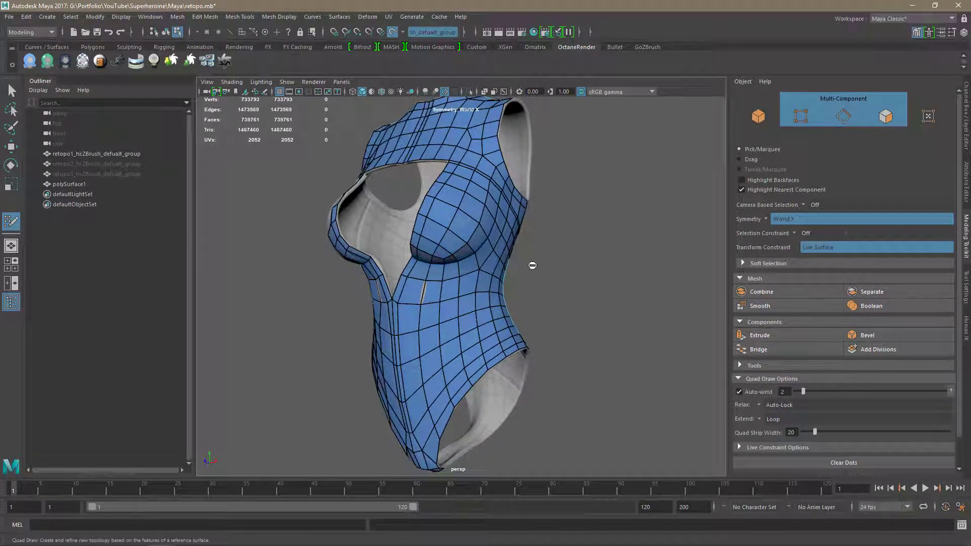
pyautogui.click(395, 34)
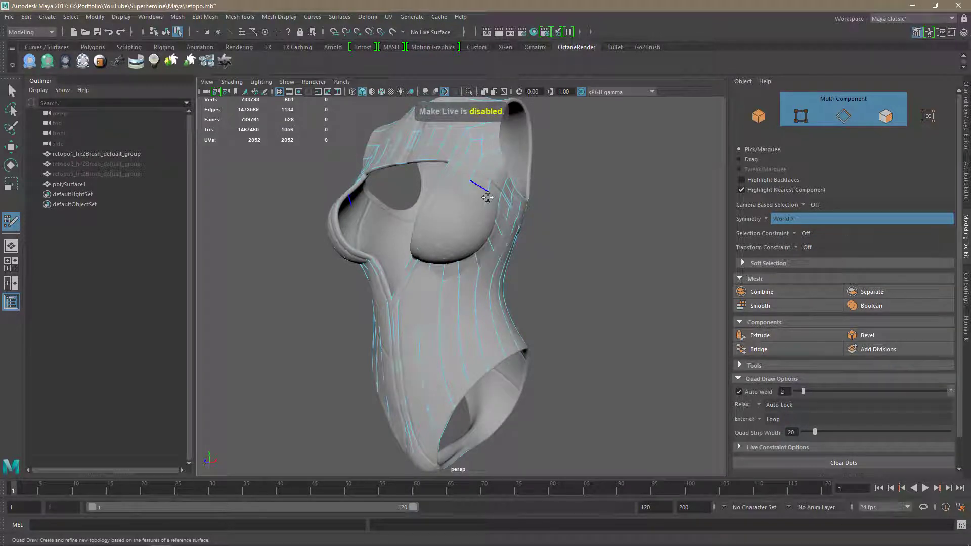
pyautogui.press('q')
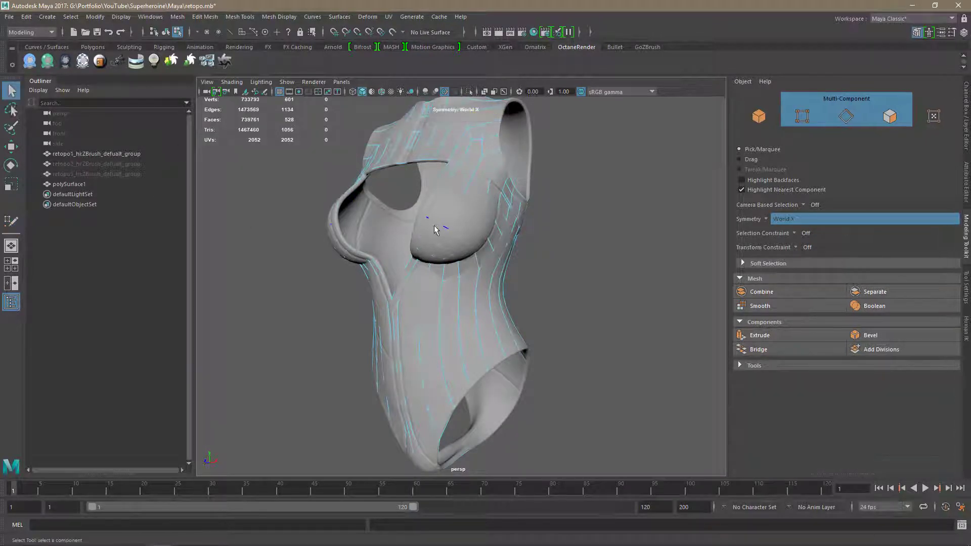
pyautogui.click(102, 154)
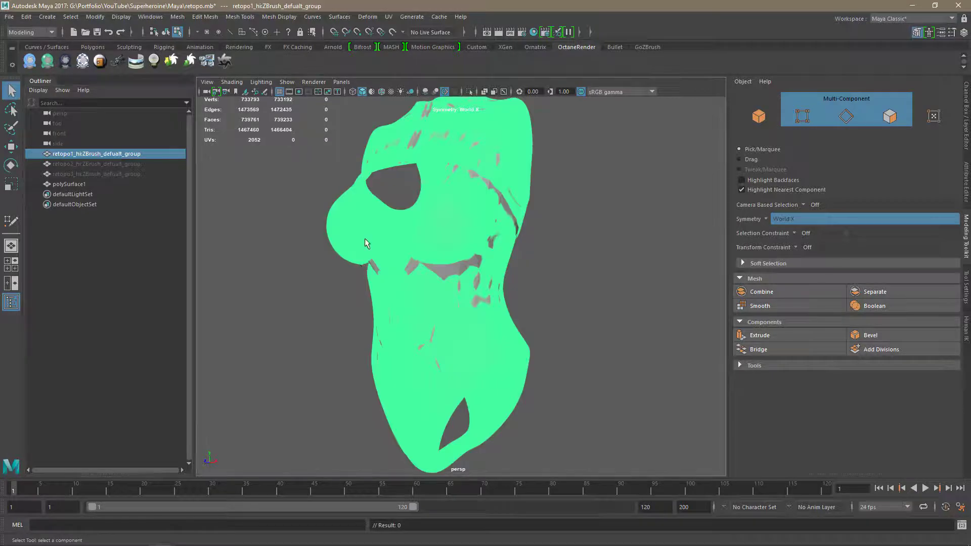
pyautogui.hotkey('ctrl', 'h')
# Display the new retopology mesh without smooth mesh preview.
pyautogui.click(440, 223)
pyautogui.keyDown('alt'); pyautogui.moveTo(450, 241); pyautogui.dragTo(462, 325, button='middle'); pyautogui.keyUp('alt')
pyautogui.keyDown('alt'); pyautogui.moveTo(489, 308); pyautogui.dragTo(505, 380); pyautogui.keyUp('alt')
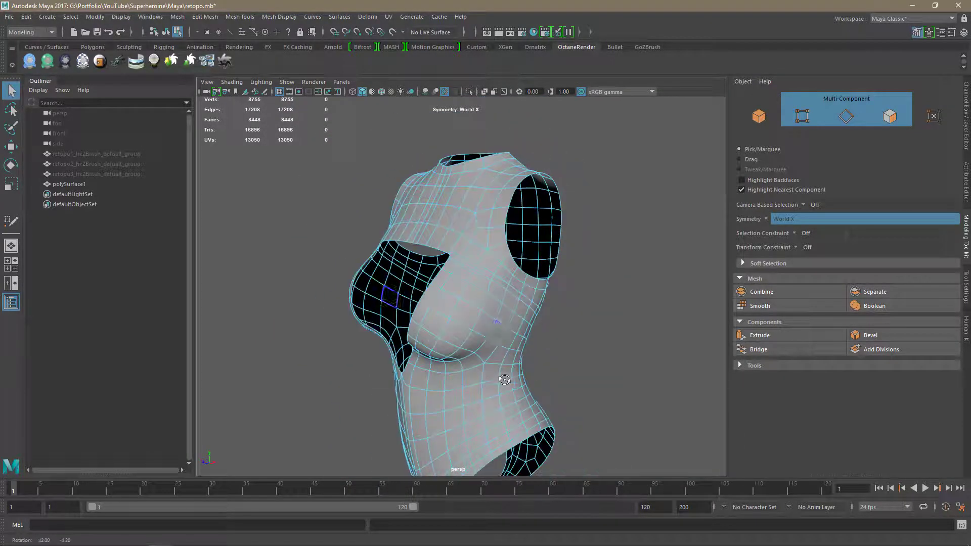
pyautogui.press('1')
pyautogui.keyDown('alt'); pyautogui.moveTo(499, 331); pyautogui.dragTo(542, 377); pyautogui.keyUp('alt')
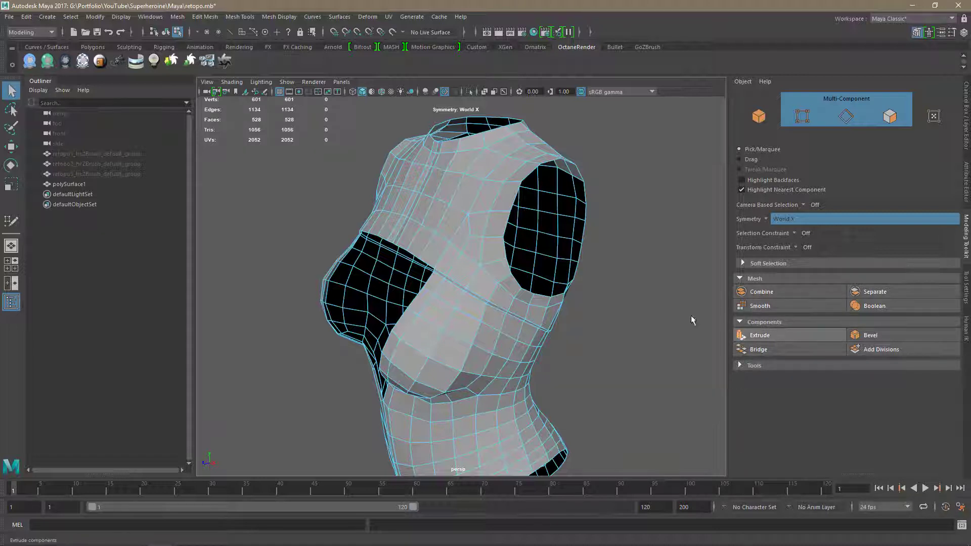
pyautogui.keyDown('alt'); pyautogui.moveTo(694, 321); pyautogui.dragTo(657, 310); pyautogui.keyUp('alt')
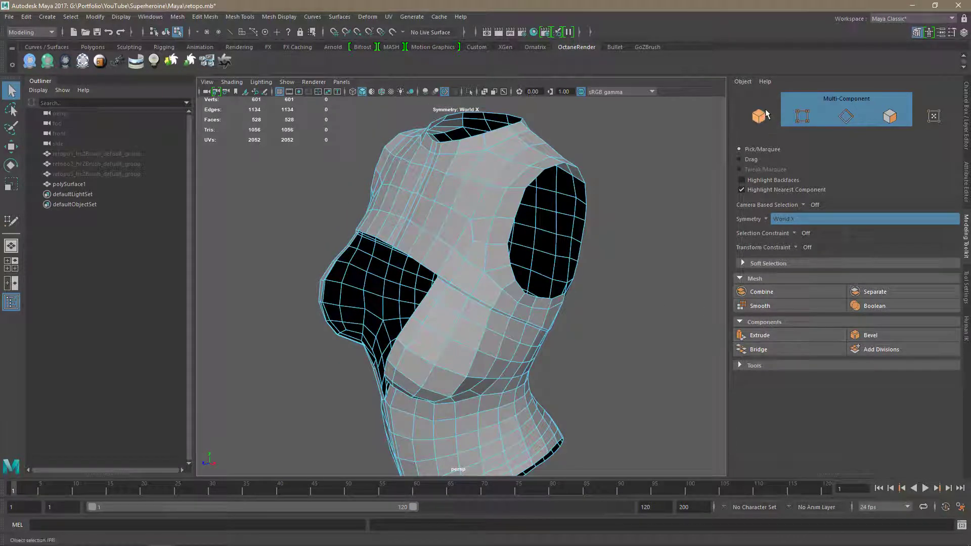
# Extrude the whole retopology mesh inward with a Local Translate Z of -0.8 to give the costume thickness.
pyautogui.press('F8')
pyautogui.click(744, 334)
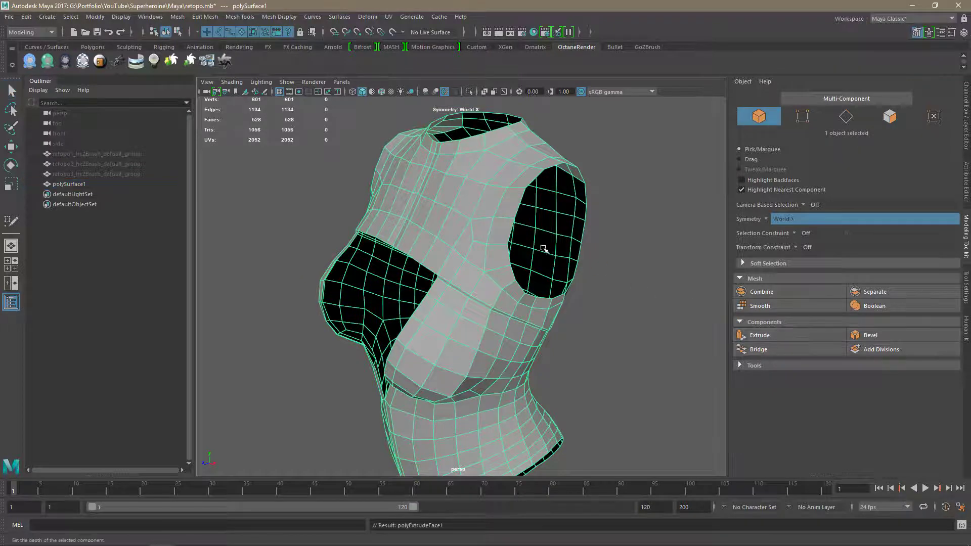
pyautogui.moveTo(613, 249); pyautogui.dragTo(611, 248)
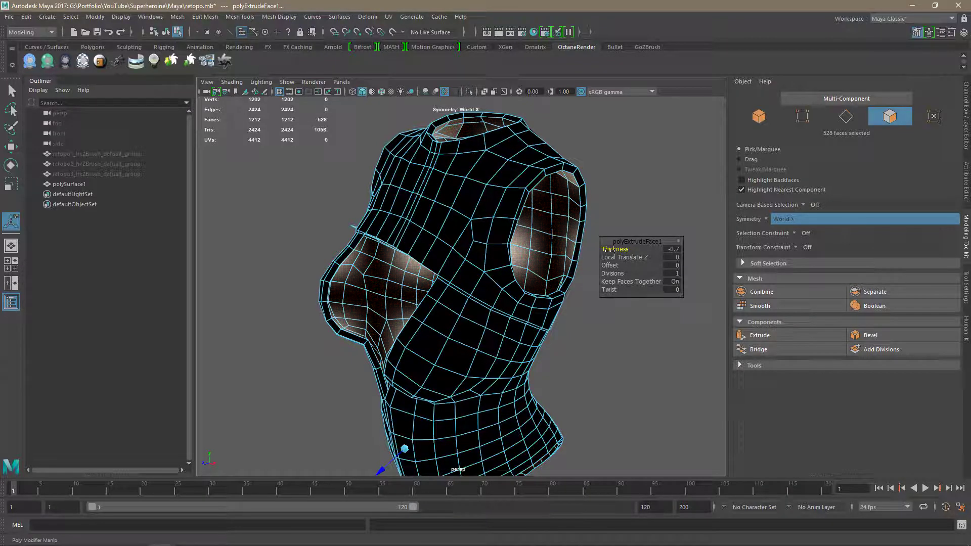
pyautogui.hotkey('ctrl', 'z')
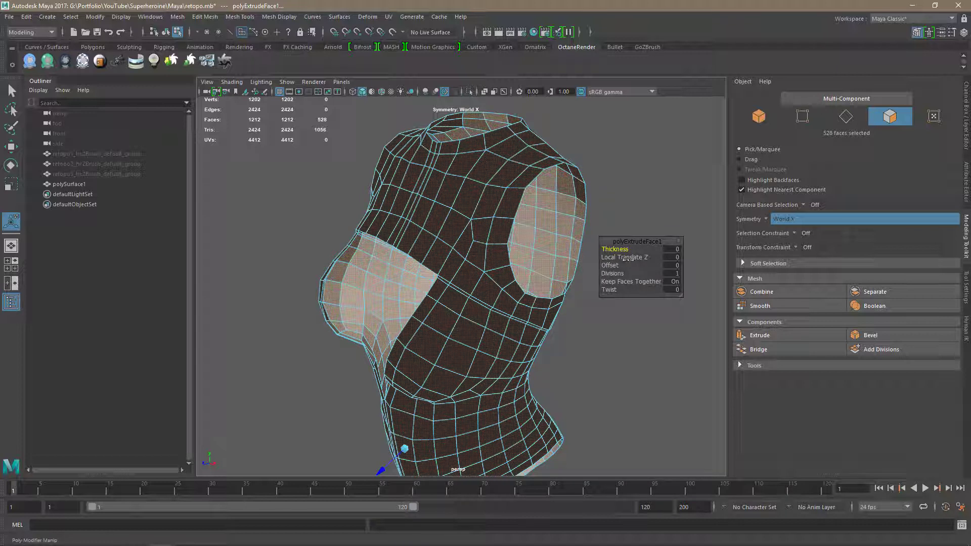
pyautogui.moveTo(639, 257); pyautogui.dragTo(635, 257)
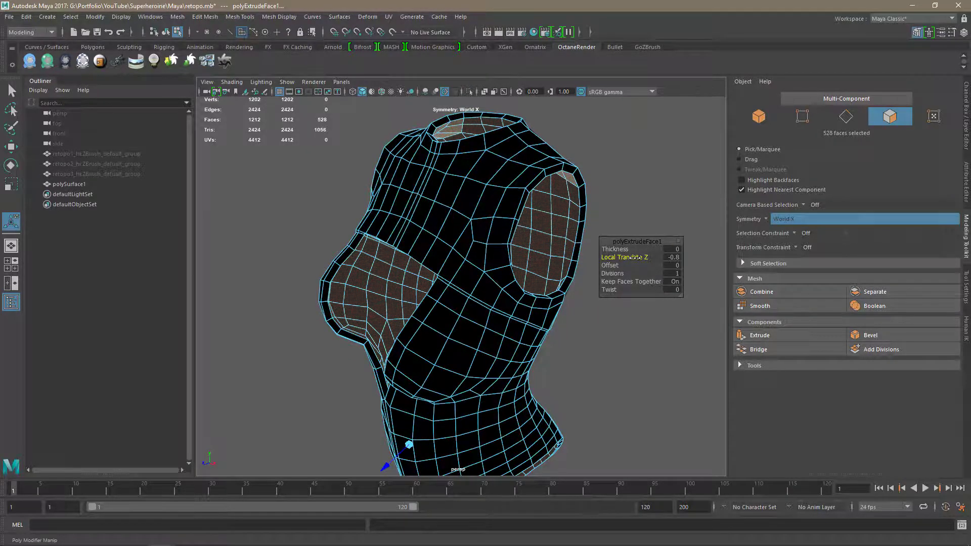
pyautogui.keyDown('alt'); pyautogui.moveTo(521, 345); pyautogui.dragTo(545, 326); pyautogui.keyUp('alt')
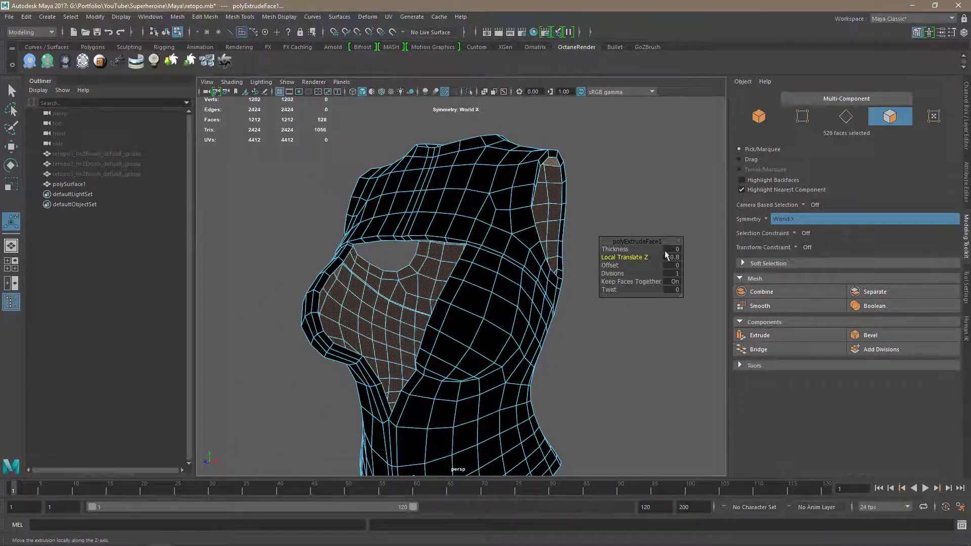
pyautogui.click(679, 195)
# Reverse the normals of polySurface1.
pyautogui.click(765, 121)
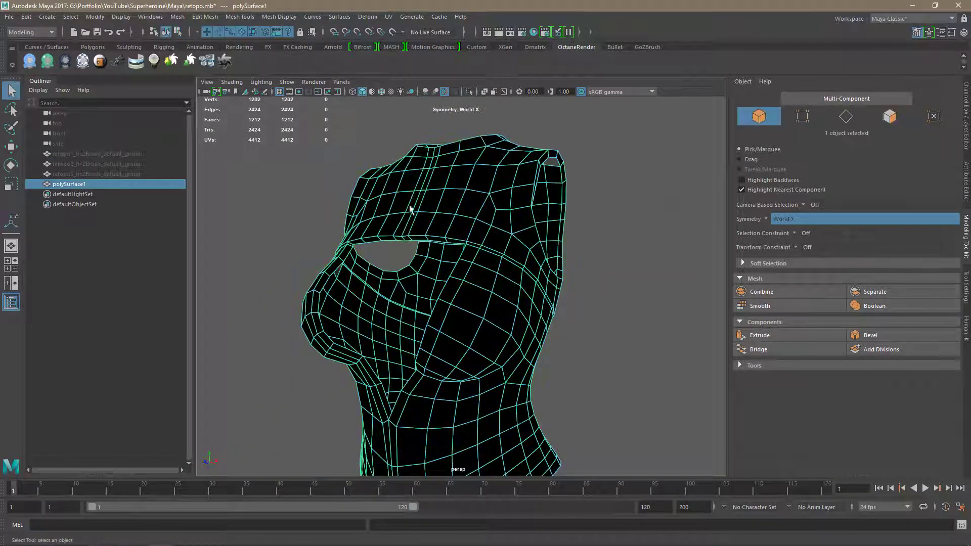
pyautogui.click(478, 48)
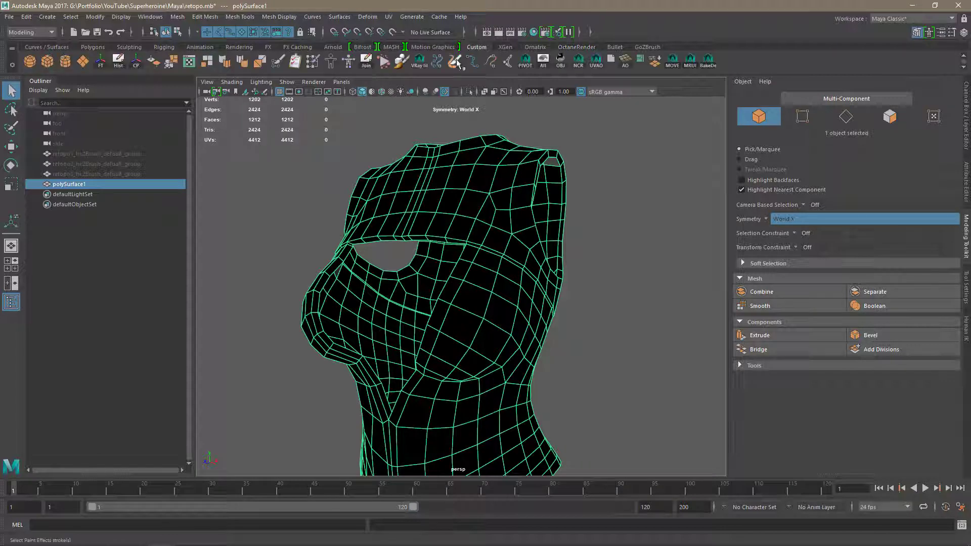
pyautogui.click(153, 61)
pyautogui.click(608, 299)
pyautogui.moveTo(608, 299)
pyautogui.keyDown('alt'); pyautogui.mouseDown()
pyautogui.moveTo(628, 353)
pyautogui.moveTo(578, 314)
pyautogui.mouseUp(); pyautogui.keyUp('alt')
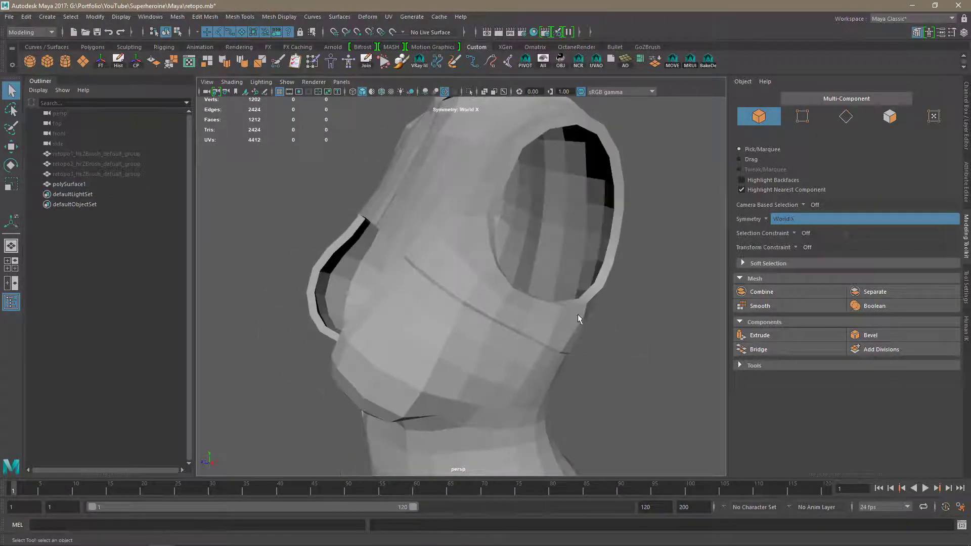
# Try to connect the edges across both armhole rims of polySurface1 with two segments and a pinch of about 1.13.
pyautogui.click(577, 314)
pyautogui.keyDown('alt'); pyautogui.moveTo(654, 324); pyautogui.dragTo(608, 397); pyautogui.keyUp('alt')
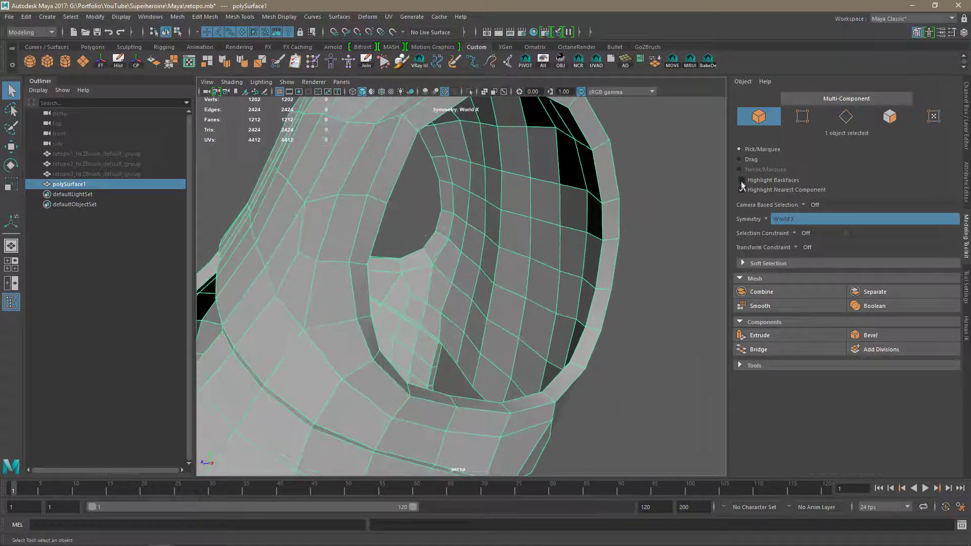
pyautogui.click(829, 120)
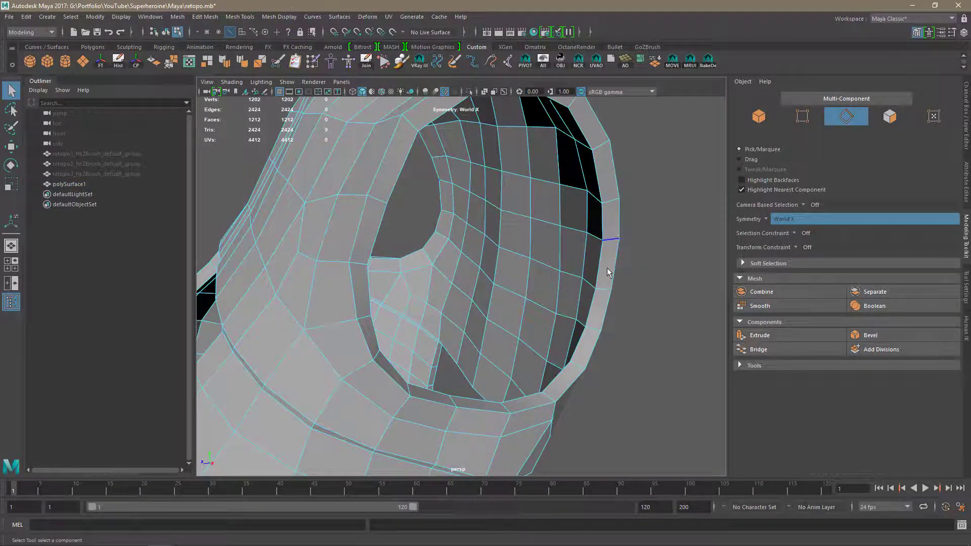
pyautogui.click(606, 291)
pyautogui.click(740, 365)
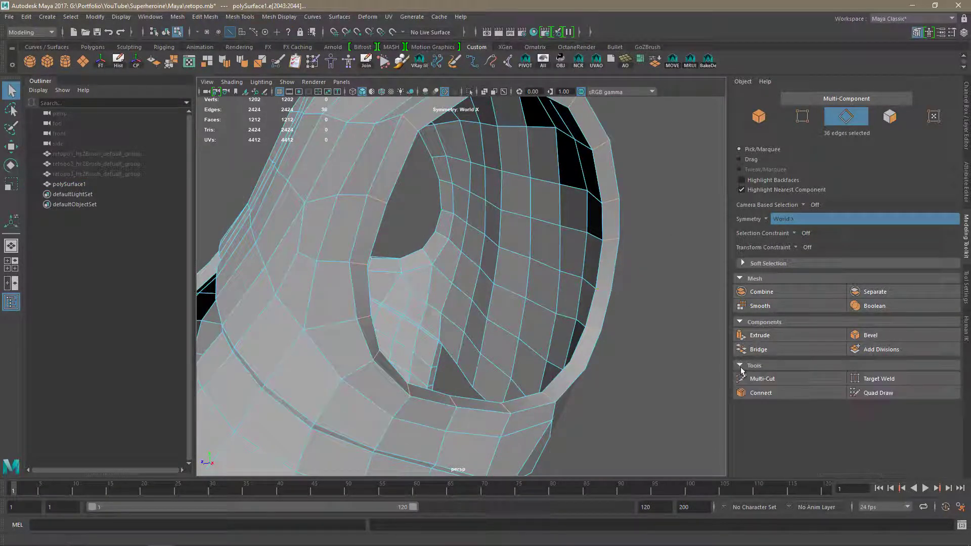
pyautogui.click(759, 393)
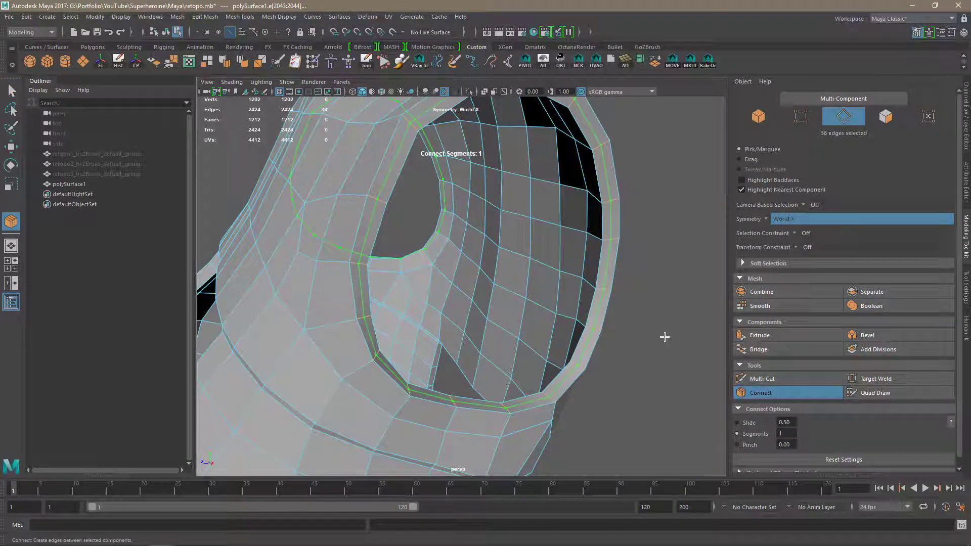
pyautogui.keyDown('ctrl'); pyautogui.moveTo(664, 337); pyautogui.dragTo(669, 336, button='middle'); pyautogui.keyUp('ctrl')
pyautogui.moveTo(616, 264)
pyautogui.mouseDown(button='right')
pyautogui.moveTo(627, 258)
pyautogui.moveTo(582, 255)
pyautogui.moveTo(597, 265)
pyautogui.mouseUp(button='right')
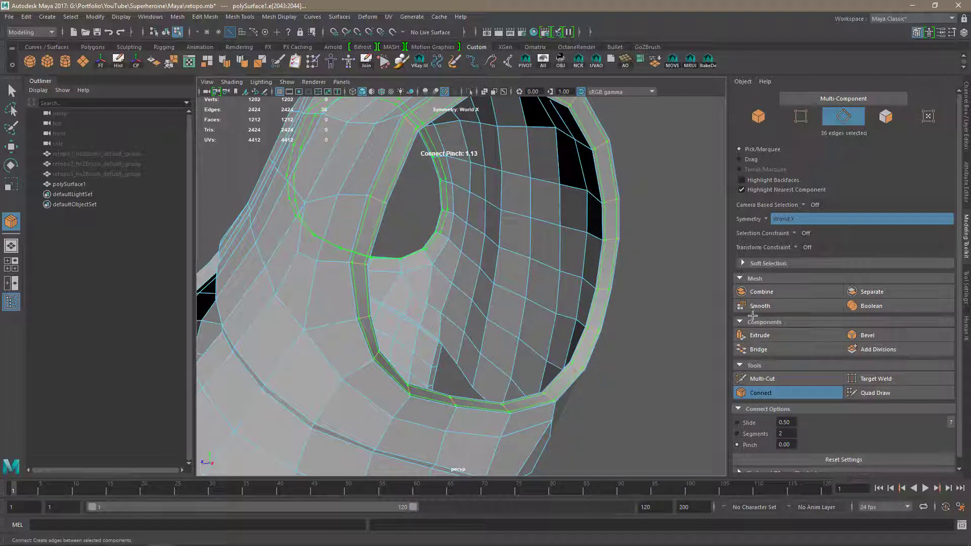
pyautogui.click(680, 292)
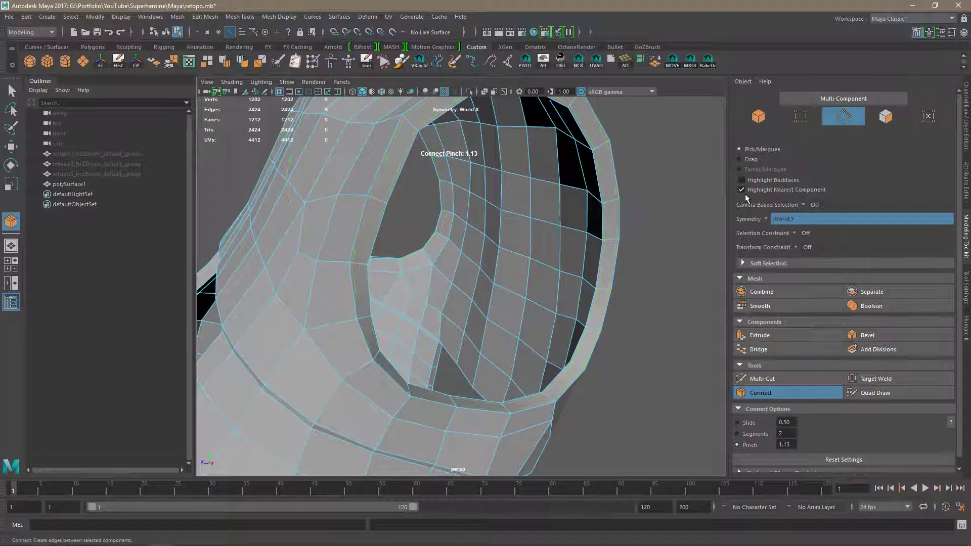
# Connect the edges across the chest window's rim with two segments and a 1.13 pinch.
pyautogui.click(760, 116)
pyautogui.keyDown('alt'); pyautogui.moveTo(718, 318); pyautogui.dragTo(575, 350, button='right'); pyautogui.keyUp('alt')
pyautogui.keyDown('alt'); pyautogui.moveTo(575, 349); pyautogui.dragTo(526, 253); pyautogui.keyUp('alt')
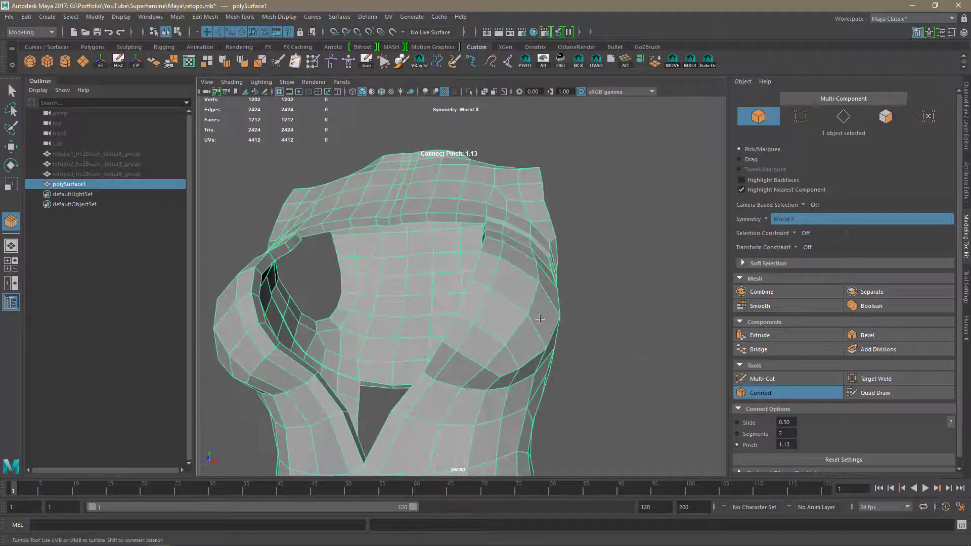
pyautogui.keyDown('alt'); pyautogui.moveTo(526, 253); pyautogui.dragTo(413, 181, button='right'); pyautogui.keyUp('alt')
pyautogui.click(843, 117)
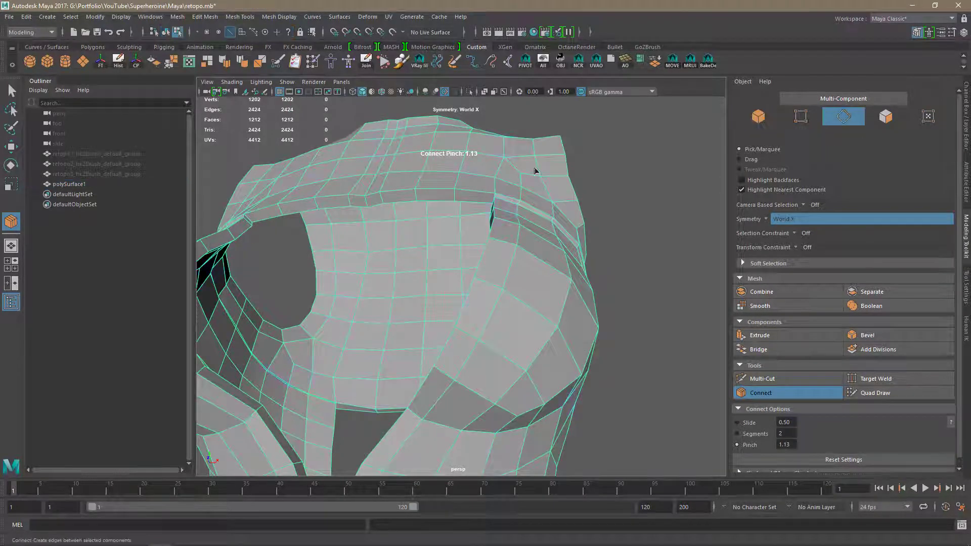
pyautogui.click(453, 197)
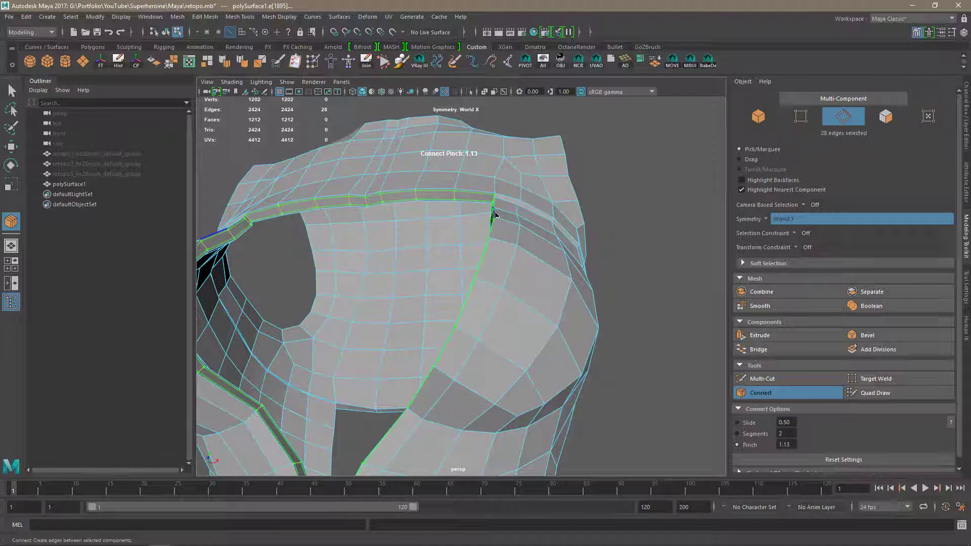
pyautogui.press('q')
# Connect the edges across the neckline rim with two pinched segments, then return to selecting.
pyautogui.keyDown('alt'); pyautogui.moveTo(526, 181); pyautogui.dragTo(530, 263); pyautogui.keyUp('alt')
pyautogui.click(478, 189)
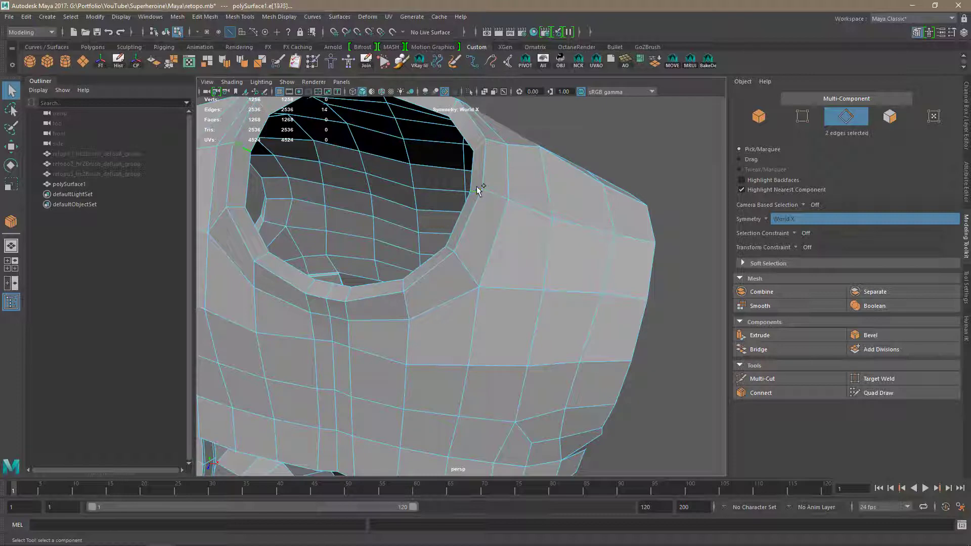
pyautogui.click(758, 395)
pyautogui.press('q')
# Connect the edges across both leg opening rims with a single centred segment, using reset Connect settings.
pyautogui.keyDown('alt'); pyautogui.moveTo(624, 309); pyautogui.dragTo(490, 269, button='right'); pyautogui.keyUp('alt')
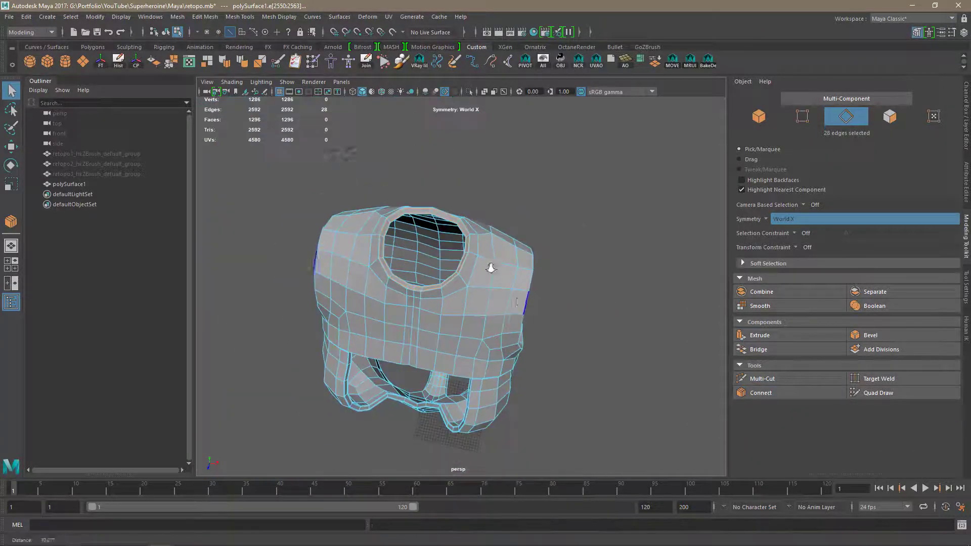
pyautogui.keyDown('alt'); pyautogui.moveTo(490, 269); pyautogui.dragTo(471, 340); pyautogui.keyUp('alt')
pyautogui.keyDown('alt'); pyautogui.moveTo(473, 308); pyautogui.dragTo(442, 199, button='middle'); pyautogui.keyUp('alt')
pyautogui.keyDown('alt'); pyautogui.moveTo(442, 199); pyautogui.dragTo(442, 256); pyautogui.keyUp('alt')
pyautogui.keyDown('alt'); pyautogui.moveTo(442, 256); pyautogui.dragTo(513, 248, button='right'); pyautogui.keyUp('alt')
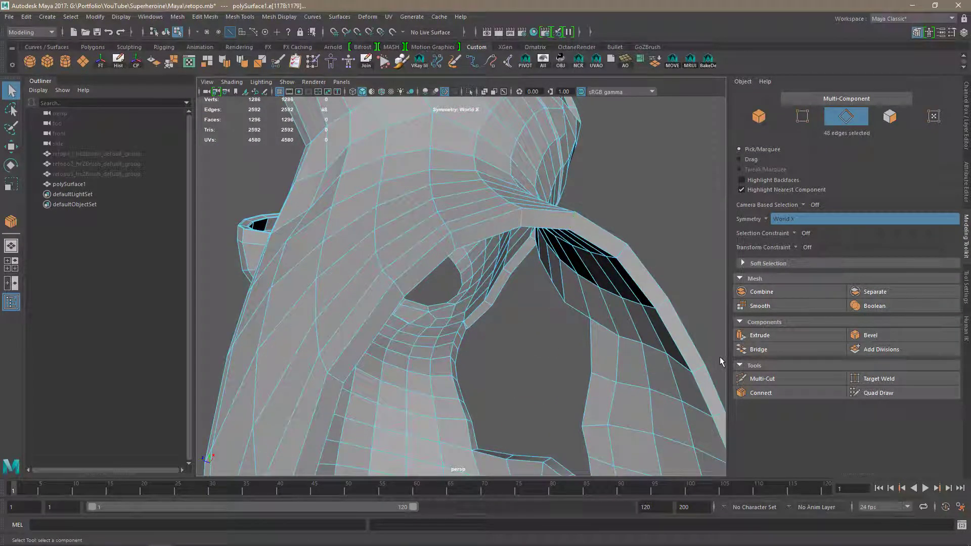
pyautogui.click(758, 393)
pyautogui.keyDown('ctrl'); pyautogui.keyDown('shift'); pyautogui.moveTo(559, 221); pyautogui.dragTo(565, 269, button='right'); pyautogui.keyUp('shift'); pyautogui.keyUp('ctrl')
pyautogui.press('q')
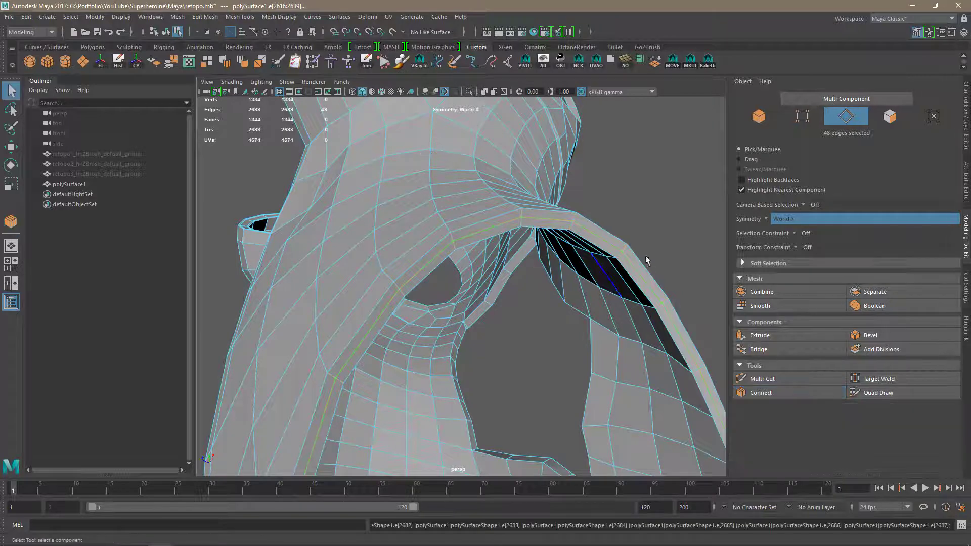
# Try to connect the edges across the back opening's rim with two segments and a pinch of about 0.91.
pyautogui.click(758, 117)
pyautogui.press('f')
pyautogui.keyDown('alt'); pyautogui.moveTo(536, 296); pyautogui.dragTo(596, 295); pyautogui.keyUp('alt')
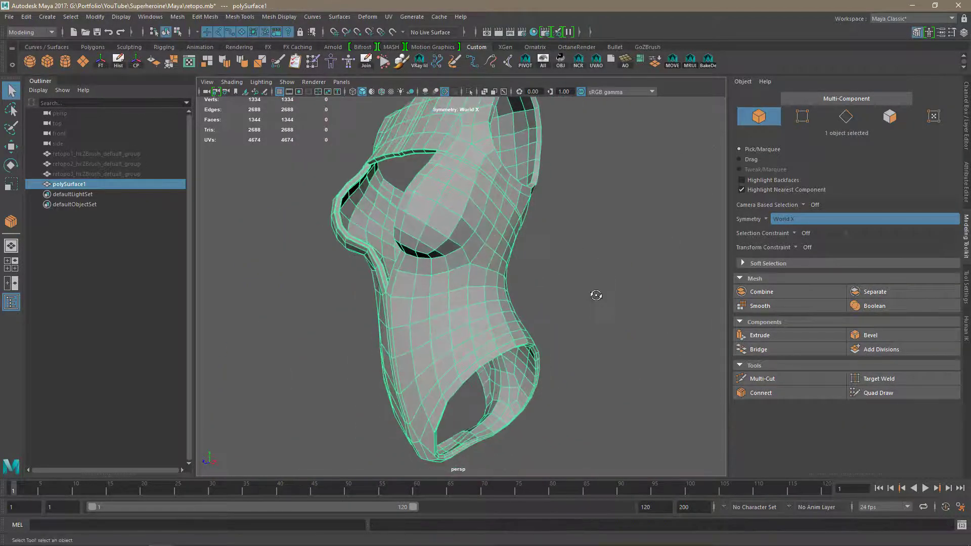
pyautogui.keyDown('alt'); pyautogui.moveTo(637, 231); pyautogui.dragTo(561, 304); pyautogui.keyUp('alt')
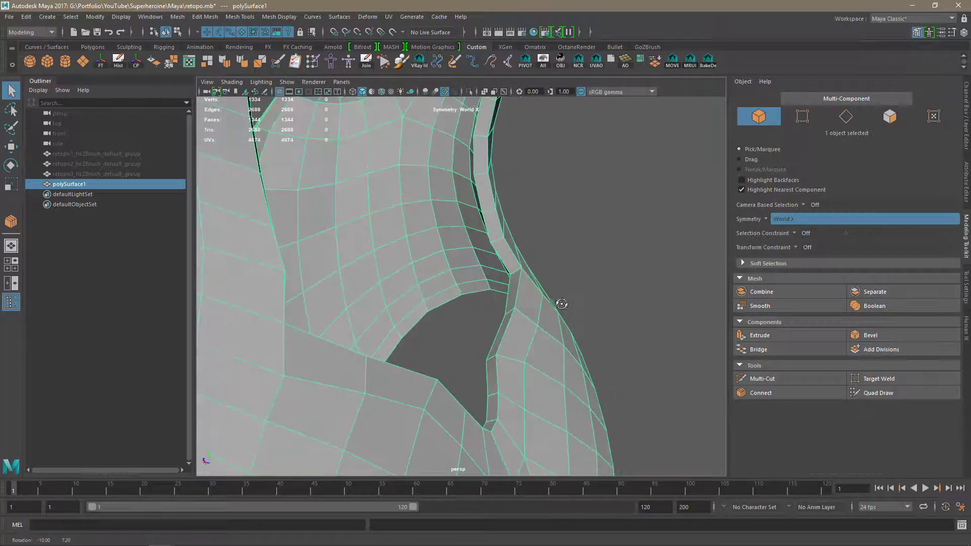
pyautogui.click(846, 117)
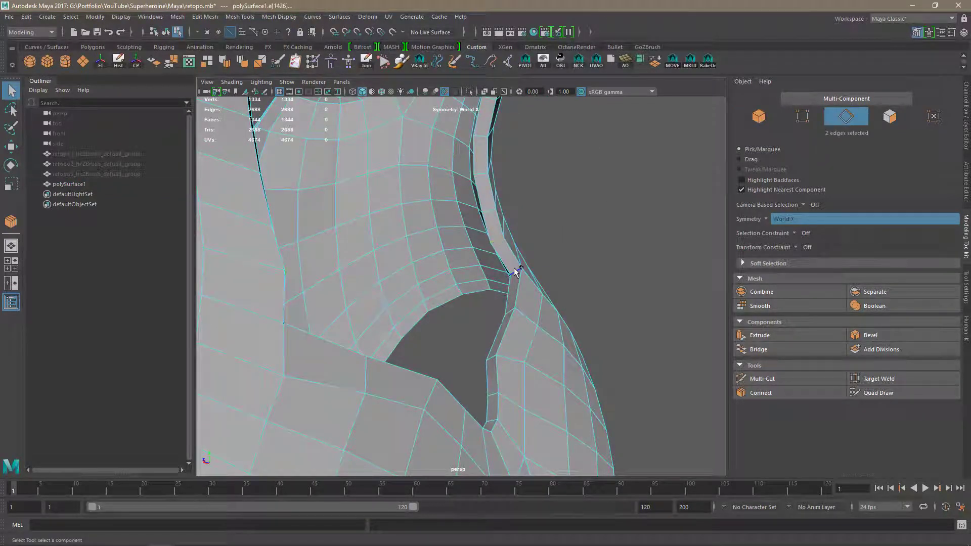
pyautogui.keyDown('alt'); pyautogui.moveTo(515, 272); pyautogui.dragTo(572, 330); pyautogui.keyUp('alt')
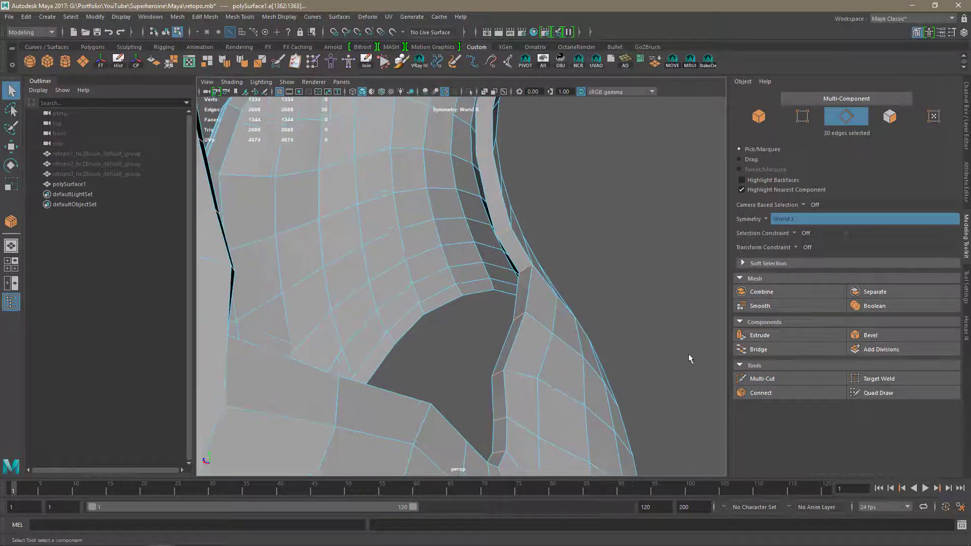
pyautogui.click(760, 393)
pyautogui.scroll(2, 540, 311)
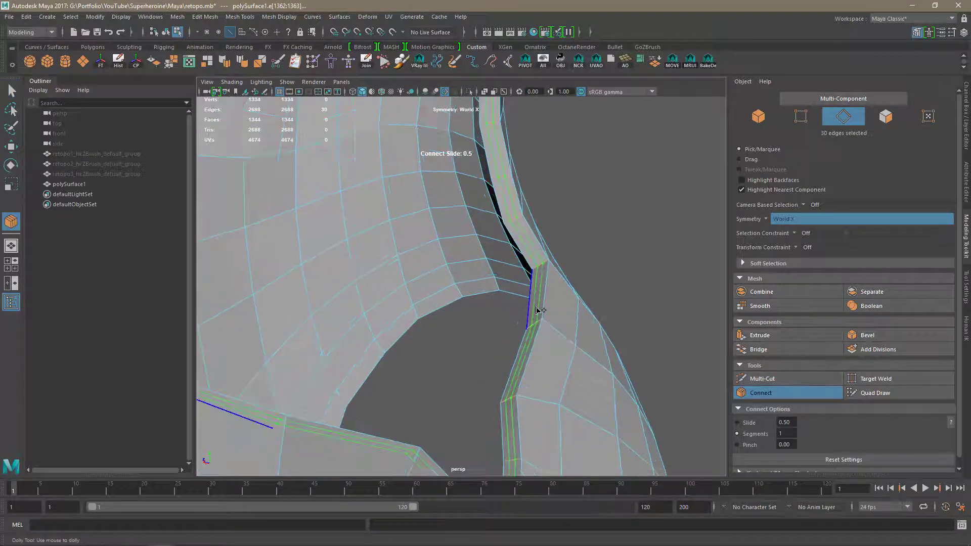
pyautogui.keyDown('ctrl'); pyautogui.moveTo(539, 311); pyautogui.dragTo(535, 285, button='middle'); pyautogui.keyUp('ctrl')
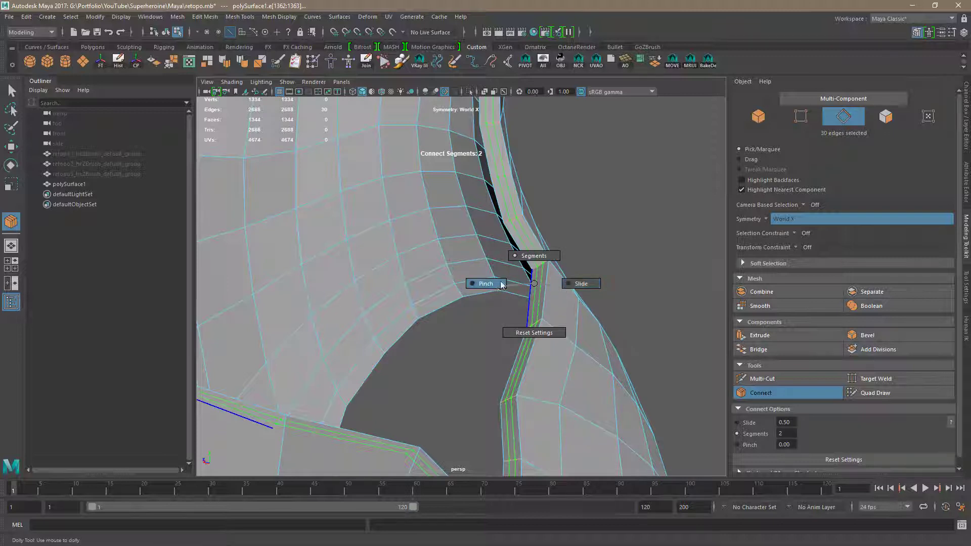
pyautogui.keyDown('ctrl'); pyautogui.keyDown('shift'); pyautogui.moveTo(500, 285); pyautogui.dragTo(500, 286, button='right'); pyautogui.keyUp('shift'); pyautogui.keyUp('ctrl')
pyautogui.scroll(2, 523, 240)
pyautogui.moveTo(523, 240); pyautogui.dragTo(521, 236, button='middle')
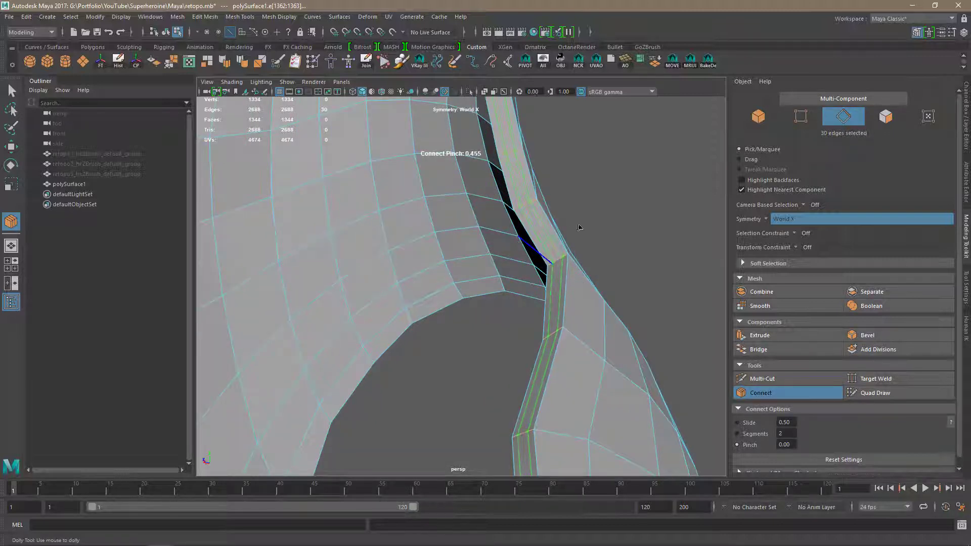
pyautogui.moveTo(580, 228); pyautogui.dragTo(613, 223, button='middle')
pyautogui.press('Return')
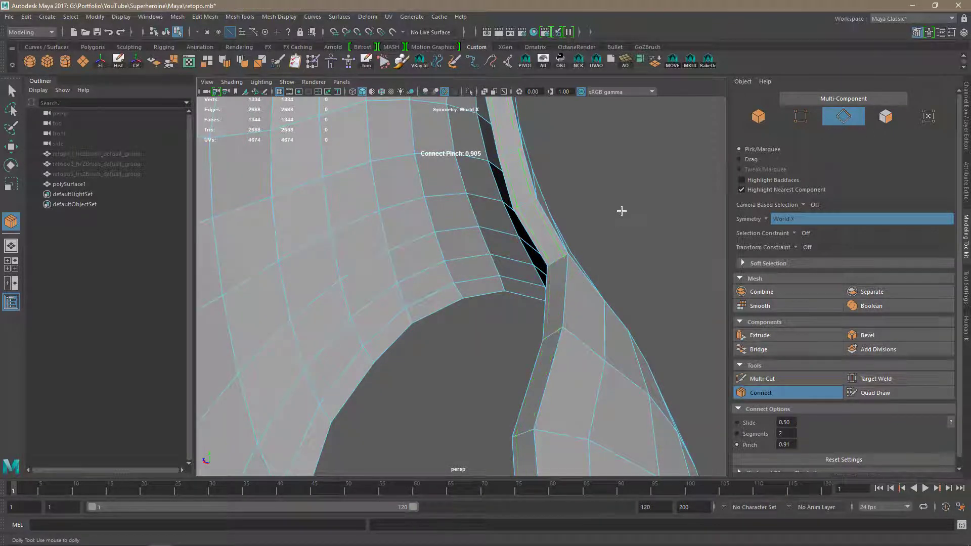
# Connect the back opening's rim edges again, keeping two segments and a 0.91 pinch.
pyautogui.scroll(-2, 667, 277)
pyautogui.keyDown('alt'); pyautogui.moveTo(599, 331); pyautogui.dragTo(657, 354, button='right'); pyautogui.keyUp('alt')
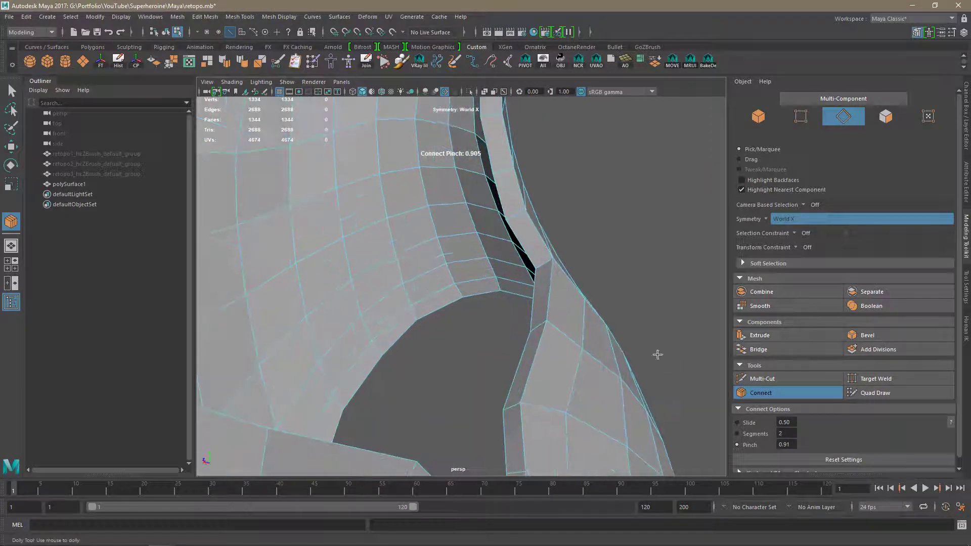
pyautogui.keyDown('alt'); pyautogui.moveTo(642, 302); pyautogui.dragTo(591, 273); pyautogui.keyUp('alt')
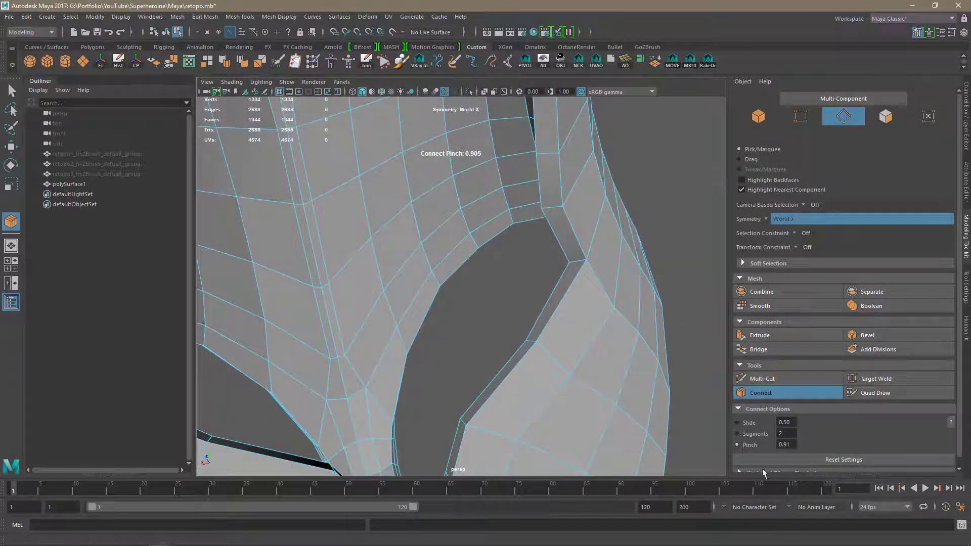
pyautogui.click(556, 208)
pyautogui.press('q')
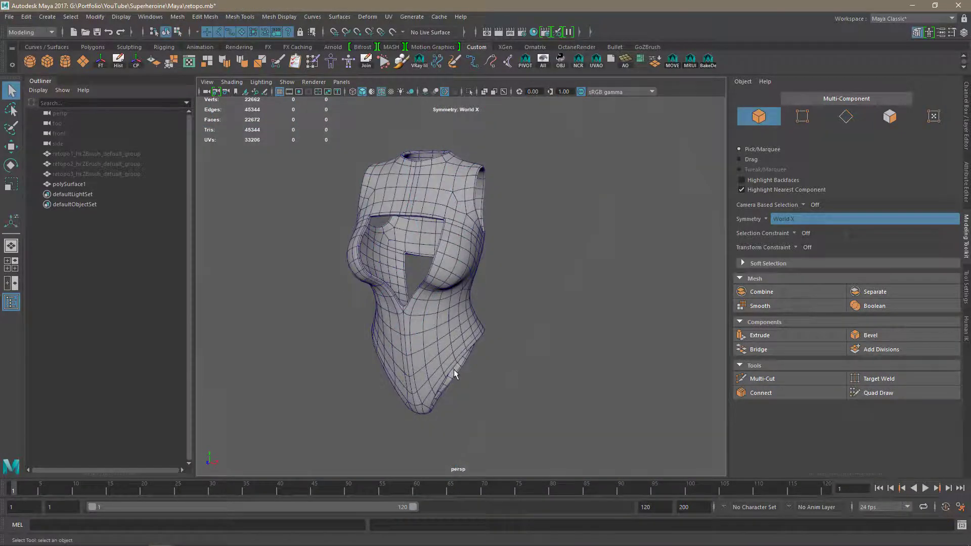
pyautogui.click(113, 164)
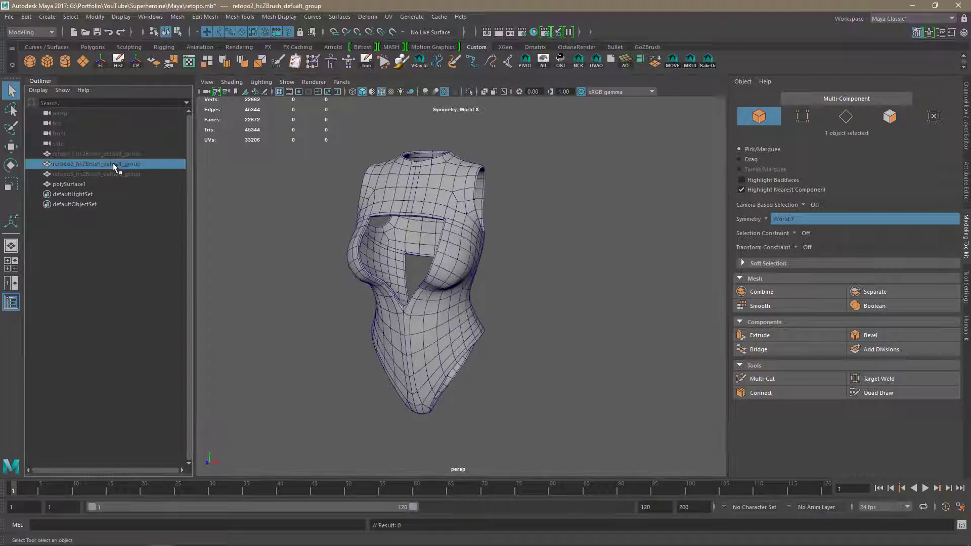
pyautogui.hotkey('shift', 'h')
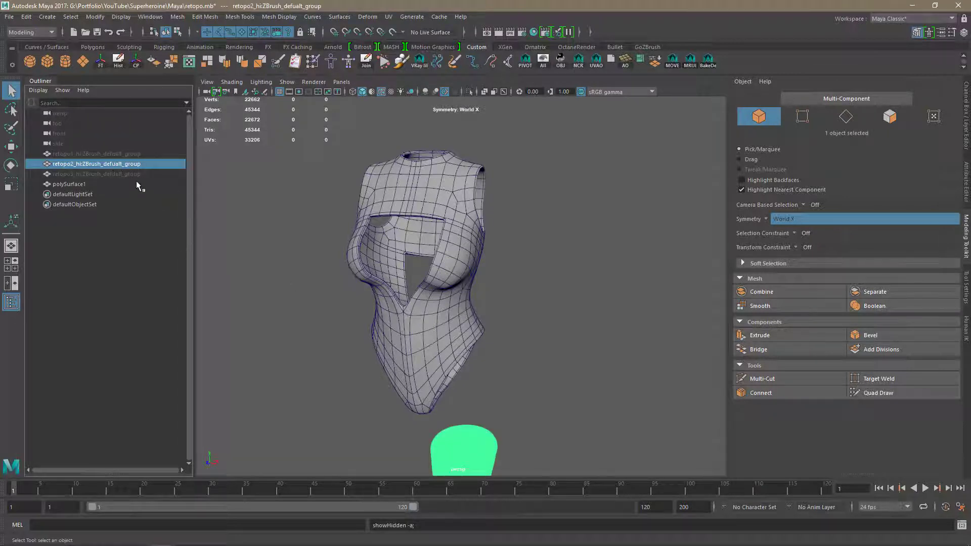
pyautogui.click(132, 175)
pyautogui.hotkey('ctrl', 'z')
pyautogui.hotkey('ctrl', 'z')
# Unhide the high-poly retopo3 glove mesh and turn off wireframe on shaded.
pyautogui.click(132, 174)
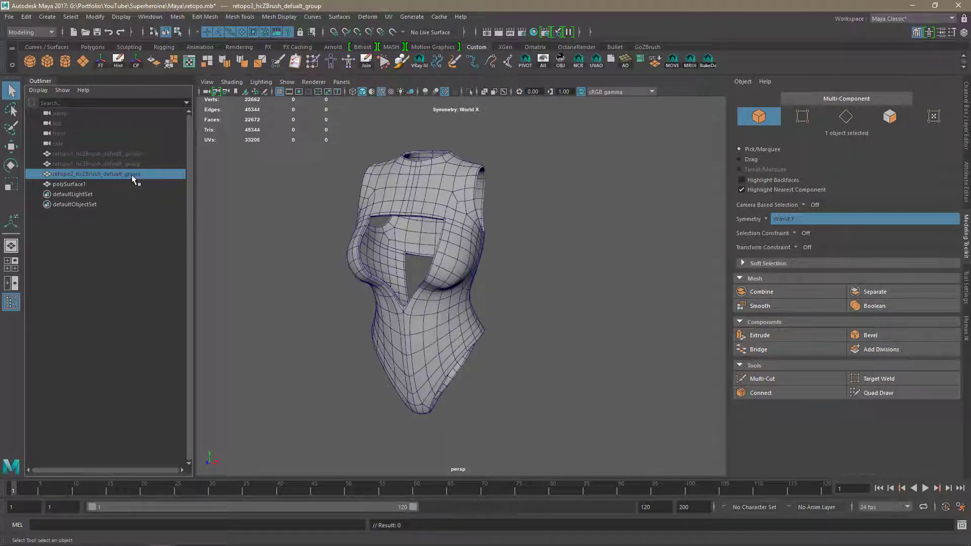
pyautogui.hotkey('shift', 'h')
pyautogui.click(572, 300)
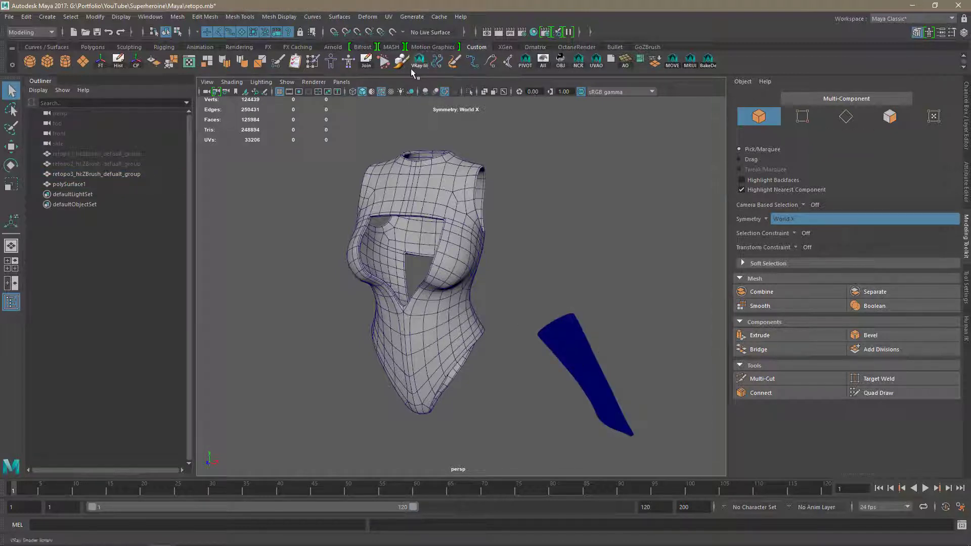
pyautogui.click(382, 92)
# Make the retopo3 glove mesh the live surface and hide the finished torso mesh.
pyautogui.click(554, 342)
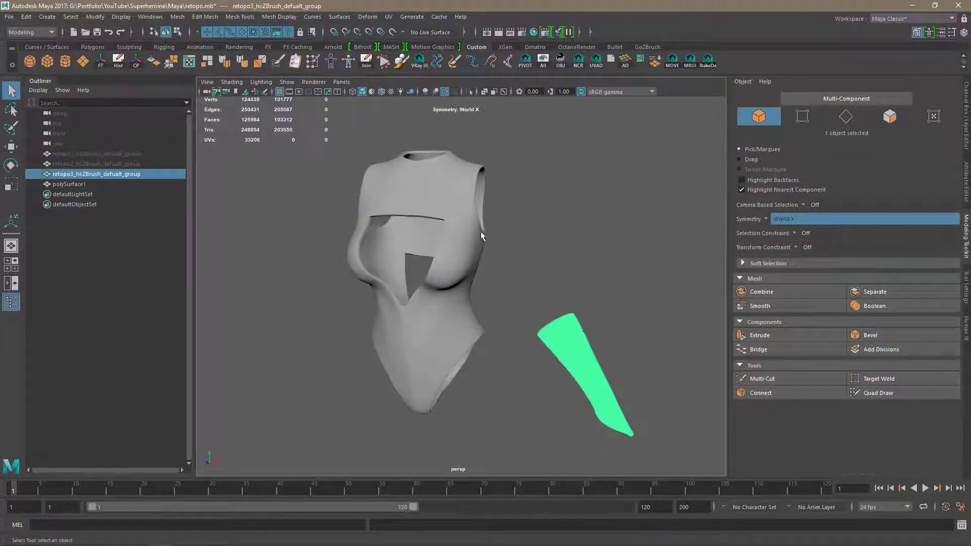
pyautogui.click(394, 33)
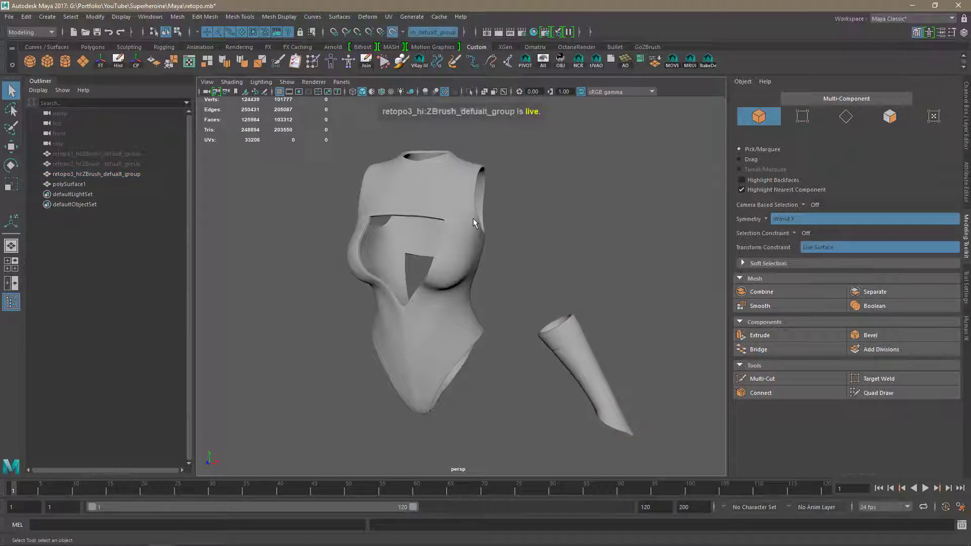
pyautogui.click(472, 217)
pyautogui.hotkey('ctrl', 'h')
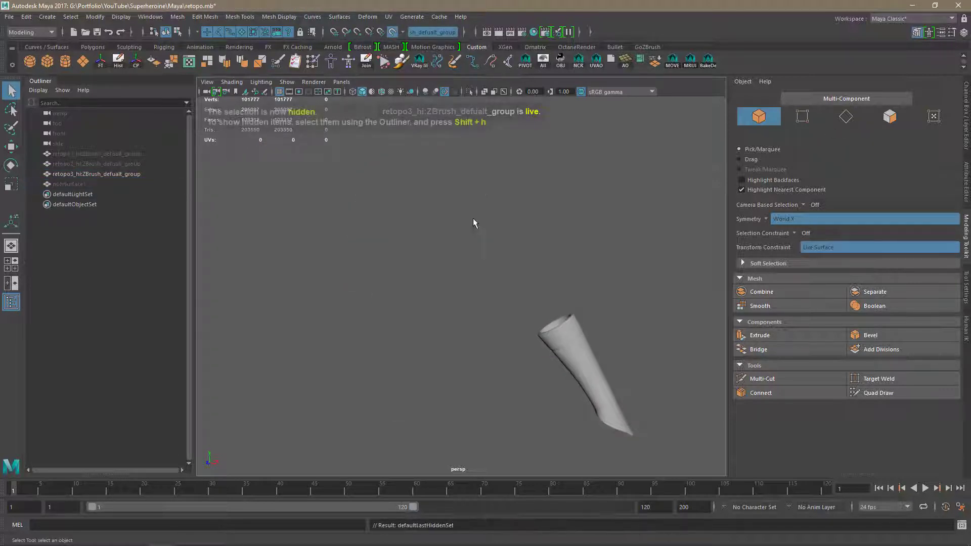
# Start Quad Draw for the glove with symmetry turned off.
pyautogui.keyDown('alt'); pyautogui.moveTo(599, 383); pyautogui.dragTo(450, 276, button='middle'); pyautogui.keyUp('alt')
pyautogui.keyDown('alt'); pyautogui.moveTo(450, 275); pyautogui.dragTo(510, 320, button='right'); pyautogui.keyUp('alt')
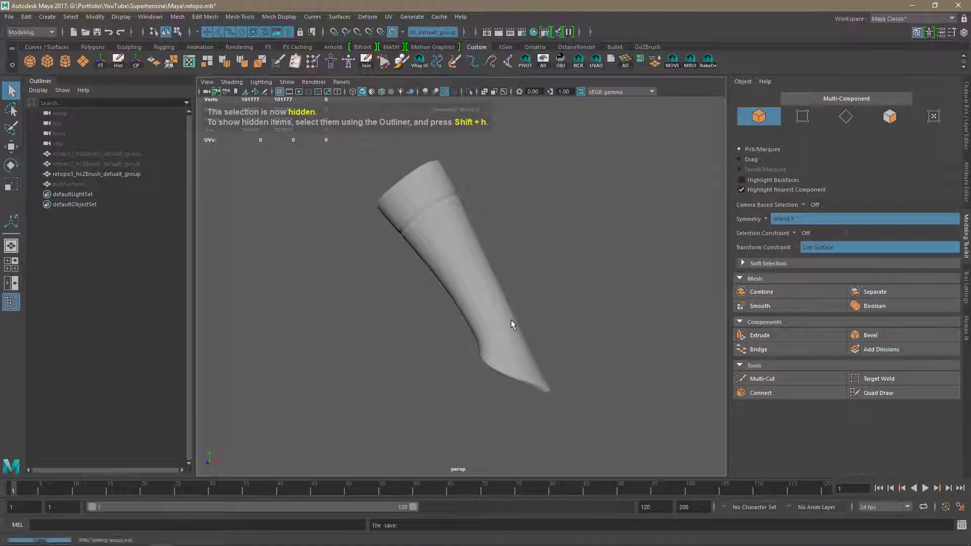
pyautogui.moveTo(510, 320)
pyautogui.keyDown('alt'); pyautogui.mouseDown()
pyautogui.moveTo(586, 361)
pyautogui.moveTo(505, 324)
pyautogui.mouseUp(); pyautogui.keyUp('alt')
pyautogui.click(878, 393)
pyautogui.click(768, 219)
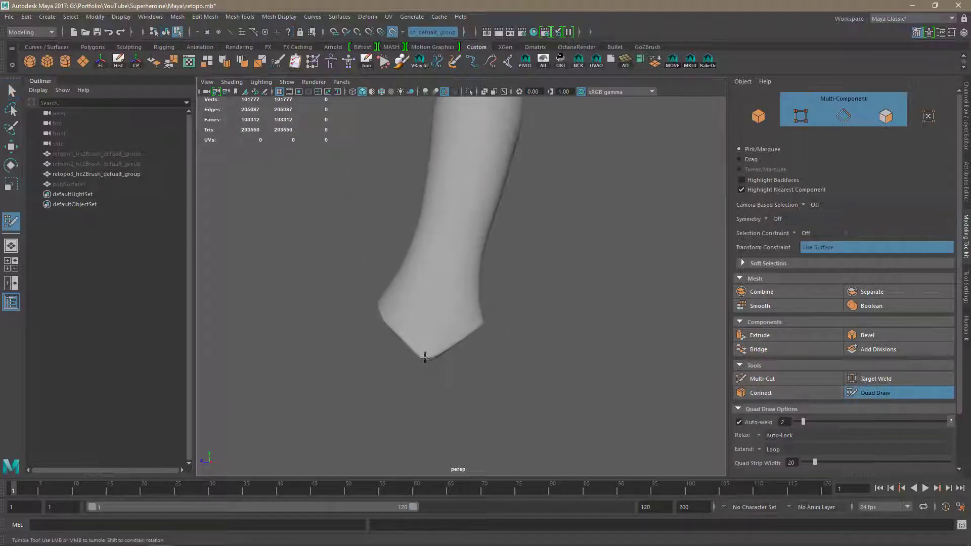
# Draw a V-shaped strip of five quads along the pointed end of the glove.
pyautogui.click(425, 356)
pyautogui.keyDown('alt'); pyautogui.moveTo(465, 369); pyautogui.dragTo(405, 406); pyautogui.keyUp('alt')
pyautogui.click(426, 384)
pyautogui.keyDown('shift'); pyautogui.click(417, 402); pyautogui.keyUp('shift')
pyautogui.click(400, 371)
pyautogui.keyDown('shift'); pyautogui.click(403, 396); pyautogui.keyUp('shift')
pyautogui.click(441, 378)
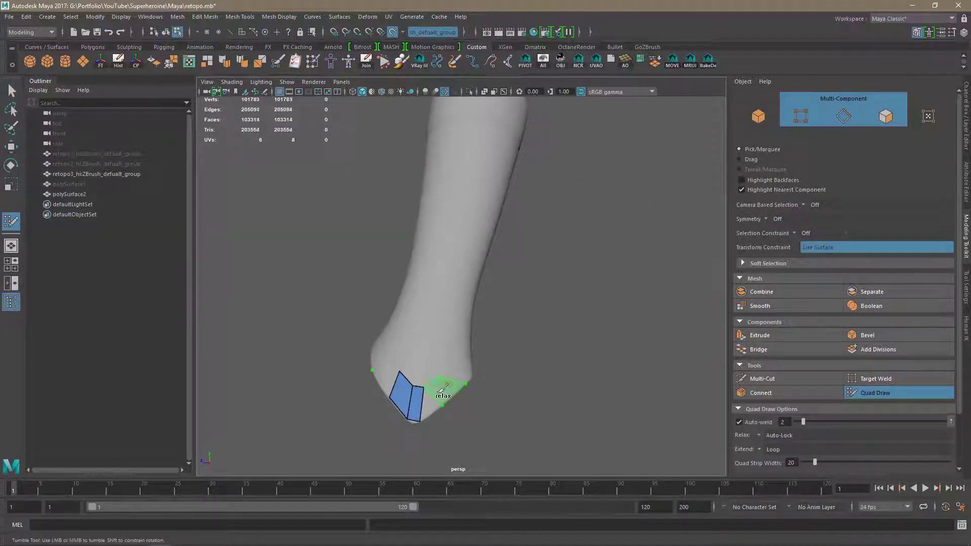
pyautogui.keyDown('shift'); pyautogui.click(435, 396); pyautogui.keyUp('shift')
pyautogui.click(461, 363)
pyautogui.keyDown('shift'); pyautogui.click(453, 383); pyautogui.keyUp('shift')
pyautogui.click(390, 350)
pyautogui.keyDown('shift'); pyautogui.click(388, 373); pyautogui.keyUp('shift')
pyautogui.keyDown('alt'); pyautogui.moveTo(450, 374); pyautogui.dragTo(435, 383); pyautogui.keyUp('alt')
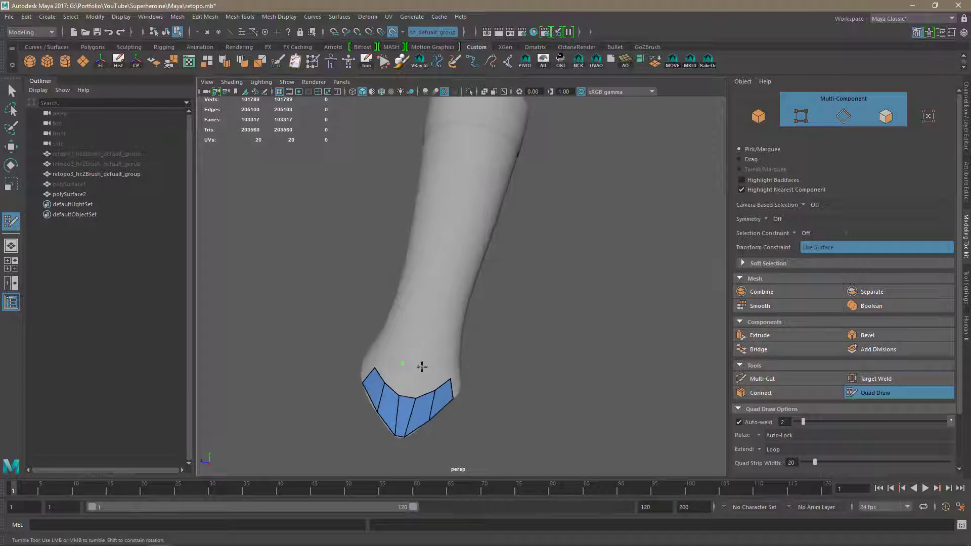
# Fill a second row of quads behind the V-shaped strip on the back of the hand.
pyautogui.click(425, 366)
pyautogui.click(399, 360)
pyautogui.keyDown('shift'); pyautogui.click(411, 379); pyautogui.keyUp('shift')
pyautogui.keyDown('shift'); pyautogui.click(434, 381); pyautogui.keyUp('shift')
pyautogui.keyDown('shift'); pyautogui.click(390, 374); pyautogui.keyUp('shift')
# Extend the quads from the back of the hand up over the wrist.
pyautogui.moveTo(380, 355)
pyautogui.keyDown('alt'); pyautogui.mouseDown()
pyautogui.moveTo(461, 359)
pyautogui.moveTo(384, 324)
pyautogui.mouseUp(); pyautogui.keyUp('alt')
pyautogui.click(461, 358)
pyautogui.keyDown('shift'); pyautogui.click(448, 375); pyautogui.keyUp('shift')
pyautogui.keyDown('shift'); pyautogui.click(357, 299); pyautogui.keyUp('shift')
pyautogui.keyDown('alt'); pyautogui.moveTo(487, 314); pyautogui.dragTo(443, 299); pyautogui.keyUp('alt')
pyautogui.keyDown('shift'); pyautogui.click(316, 286); pyautogui.keyUp('shift')
pyautogui.moveTo(301, 304)
pyautogui.keyDown('alt'); pyautogui.mouseDown()
pyautogui.moveTo(399, 354)
pyautogui.moveTo(473, 354)
pyautogui.mouseUp(); pyautogui.keyUp('alt')
pyautogui.keyDown('alt'); pyautogui.moveTo(445, 354); pyautogui.dragTo(486, 354, button='right'); pyautogui.keyUp('alt')
# Fill quads along the side of the hand towards the wrist.
pyautogui.click(481, 316)
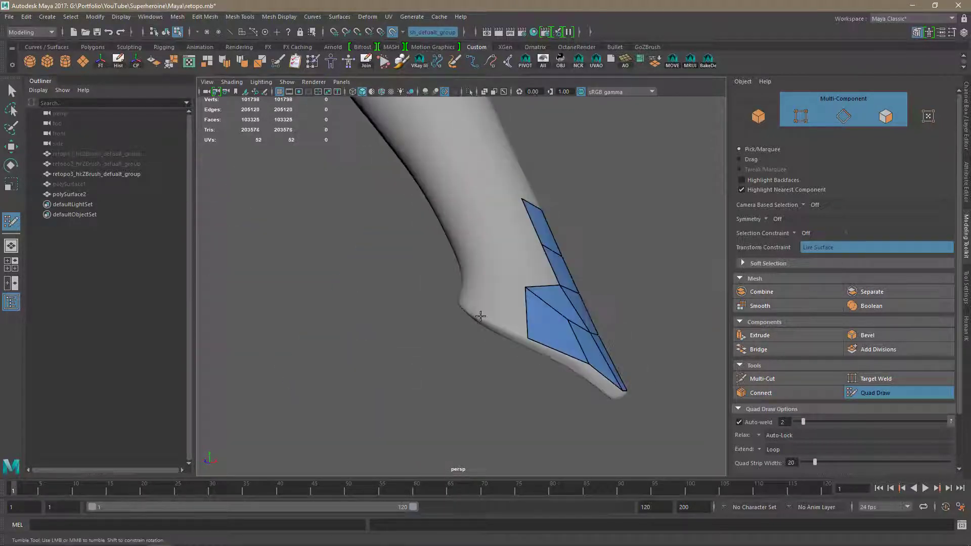
pyautogui.keyDown('shift'); pyautogui.click(500, 312); pyautogui.keyUp('shift')
pyautogui.keyDown('alt'); pyautogui.moveTo(522, 393); pyautogui.dragTo(455, 364); pyautogui.keyUp('alt')
pyautogui.moveTo(400, 359)
pyautogui.keyDown('alt'); pyautogui.mouseDown(button='right')
pyautogui.moveTo(420, 360)
pyautogui.moveTo(384, 358)
pyautogui.mouseUp(button='right'); pyautogui.keyUp('alt')
pyautogui.moveTo(494, 354)
pyautogui.keyDown('alt'); pyautogui.mouseDown()
pyautogui.moveTo(654, 278)
pyautogui.moveTo(557, 283)
pyautogui.mouseUp(); pyautogui.keyUp('alt')
pyautogui.keyDown('shift'); pyautogui.click(549, 298); pyautogui.keyUp('shift')
pyautogui.click(507, 252)
# Carry the quads around the underside of the wrist and lower forearm, undoing the last fill.
pyautogui.keyDown('alt'); pyautogui.moveTo(507, 251); pyautogui.dragTo(636, 265); pyautogui.keyUp('alt')
pyautogui.keyDown('shift'); pyautogui.click(405, 262); pyautogui.keyUp('shift')
pyautogui.keyDown('shift'); pyautogui.click(405, 293); pyautogui.keyUp('shift')
pyautogui.click(471, 263)
pyautogui.moveTo(419, 279)
pyautogui.keyDown('alt'); pyautogui.mouseDown()
pyautogui.moveTo(481, 295)
pyautogui.moveTo(511, 323)
pyautogui.moveTo(506, 298)
pyautogui.moveTo(464, 295)
pyautogui.moveTo(458, 303)
pyautogui.moveTo(485, 400)
pyautogui.moveTo(623, 304)
pyautogui.moveTo(506, 271)
pyautogui.moveTo(471, 275)
pyautogui.moveTo(470, 201)
pyautogui.mouseUp(); pyautogui.keyUp('alt')
pyautogui.keyDown('shift'); pyautogui.click(481, 295); pyautogui.keyUp('shift')
pyautogui.keyDown('shift'); pyautogui.click(455, 280); pyautogui.keyUp('shift')
pyautogui.hotkey('ctrl', 'z')
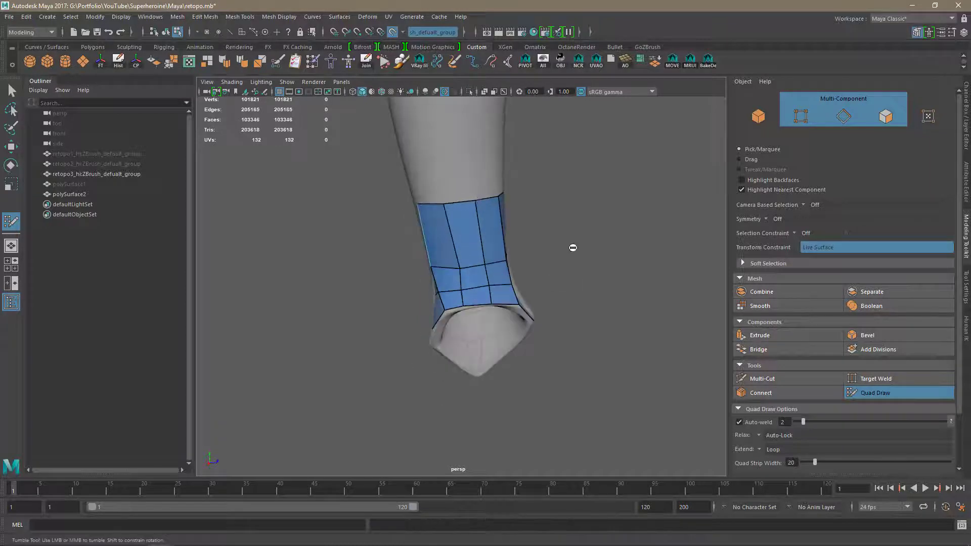
# Fill long quads around the forearm up to the cuff seam and divide them with edge loops.
pyautogui.keyDown('alt'); pyautogui.moveTo(573, 247); pyautogui.dragTo(514, 249); pyautogui.keyUp('alt')
pyautogui.keyDown('alt'); pyautogui.moveTo(513, 250); pyautogui.dragTo(508, 407, button='middle'); pyautogui.keyUp('alt')
pyautogui.click(455, 262)
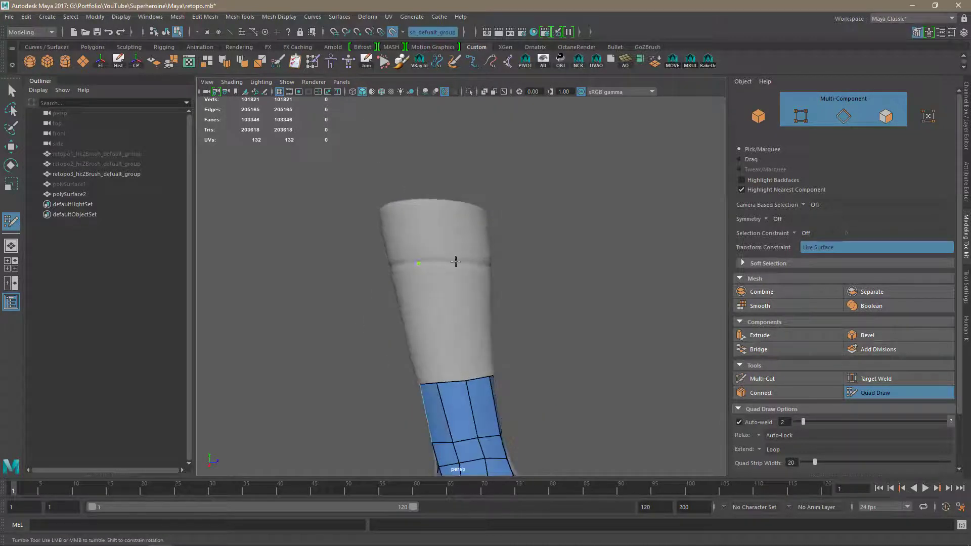
pyautogui.keyDown('shift'); pyautogui.click(455, 324); pyautogui.keyUp('shift')
pyautogui.keyDown('alt'); pyautogui.moveTo(455, 324); pyautogui.dragTo(498, 259); pyautogui.keyUp('alt')
pyautogui.click(471, 251)
pyautogui.keyDown('shift'); pyautogui.click(446, 268); pyautogui.keyUp('shift')
pyautogui.keyDown('ctrl'); pyautogui.click(557, 341); pyautogui.keyUp('ctrl')
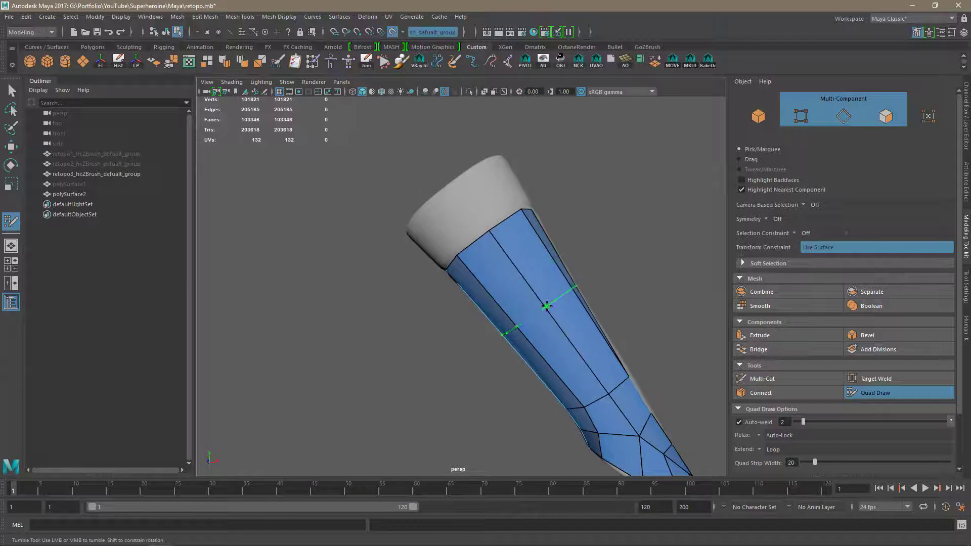
pyautogui.keyDown('ctrl'); pyautogui.click(546, 305); pyautogui.keyUp('ctrl')
# Fill quads around the glove's cuff from the seam up to the opening.
pyautogui.keyDown('alt'); pyautogui.moveTo(607, 349); pyautogui.dragTo(531, 387); pyautogui.keyUp('alt')
pyautogui.click(460, 200)
pyautogui.click(511, 197)
pyautogui.keyDown('shift'); pyautogui.click(486, 233); pyautogui.keyUp('shift')
pyautogui.keyDown('alt'); pyautogui.moveTo(486, 234); pyautogui.dragTo(450, 191); pyautogui.keyUp('alt')
pyautogui.click(453, 190)
pyautogui.keyDown('shift'); pyautogui.click(441, 231); pyautogui.keyUp('shift')
pyautogui.click(450, 192)
pyautogui.keyDown('shift'); pyautogui.click(456, 221); pyautogui.keyUp('shift')
pyautogui.keyDown('shift'); pyautogui.click(490, 200); pyautogui.keyUp('shift')
# Insert another edge loop around the glove's sleeve.
pyautogui.keyDown('alt'); pyautogui.moveTo(627, 253); pyautogui.dragTo(596, 262, button='right'); pyautogui.keyUp('alt')
pyautogui.keyDown('alt'); pyautogui.moveTo(596, 262); pyautogui.dragTo(470, 314); pyautogui.keyUp('alt')
pyautogui.keyDown('ctrl'); pyautogui.click(494, 266); pyautogui.keyUp('ctrl')
pyautogui.scroll(5, 603, 224)
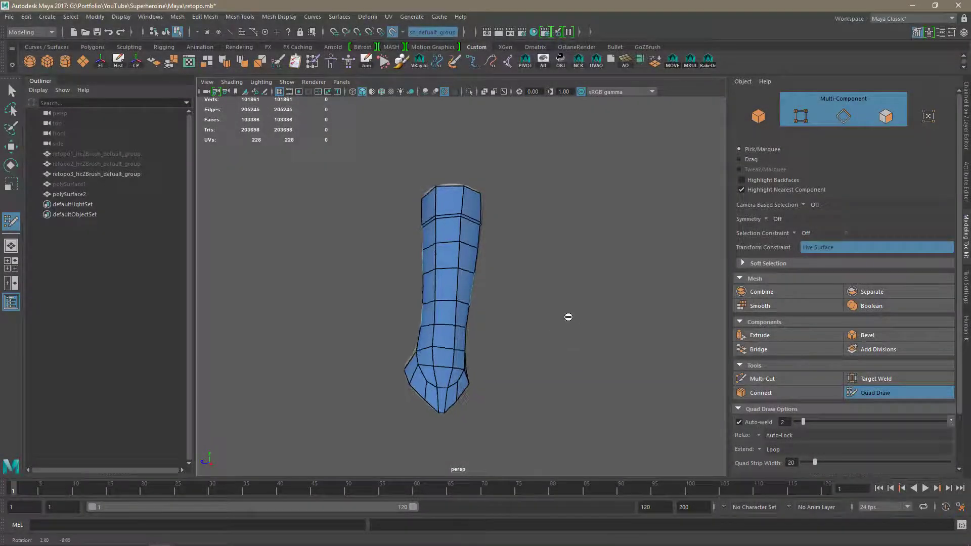
# Exit Quad Draw, turn off the live surface and hide the high-poly retopo3 glove mesh.
pyautogui.keyDown('alt'); pyautogui.moveTo(569, 317); pyautogui.dragTo(535, 317); pyautogui.keyUp('alt')
pyautogui.press('q')
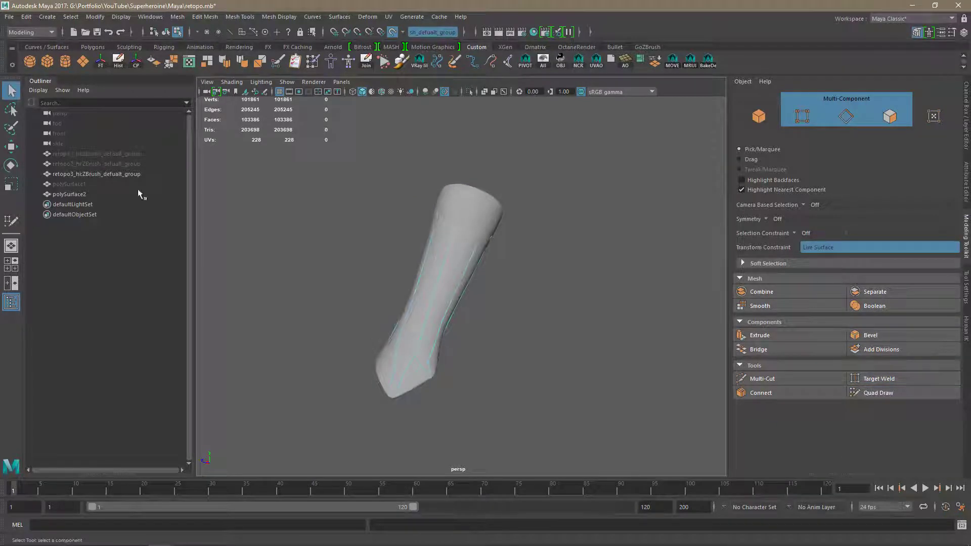
pyautogui.click(83, 175)
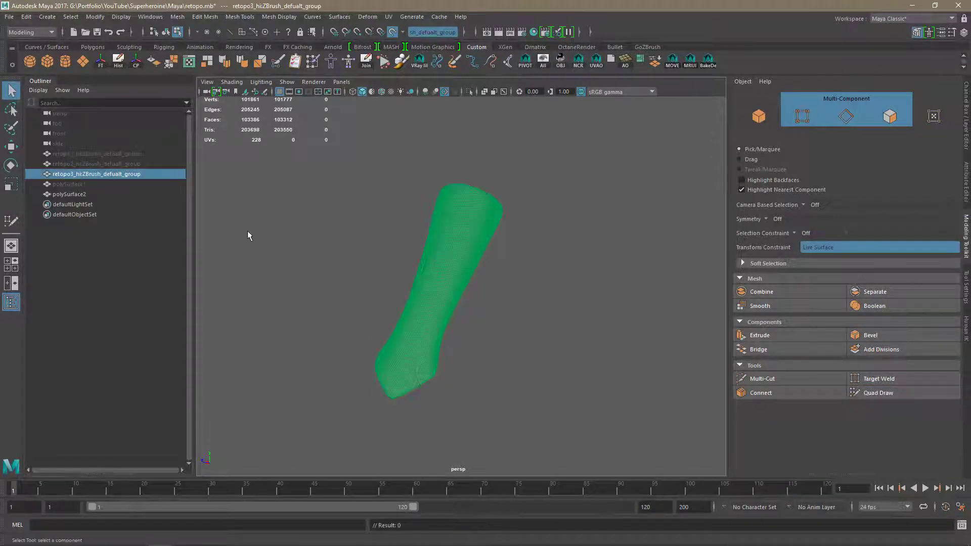
pyautogui.click(392, 32)
pyautogui.hotkey('ctrl', 'h')
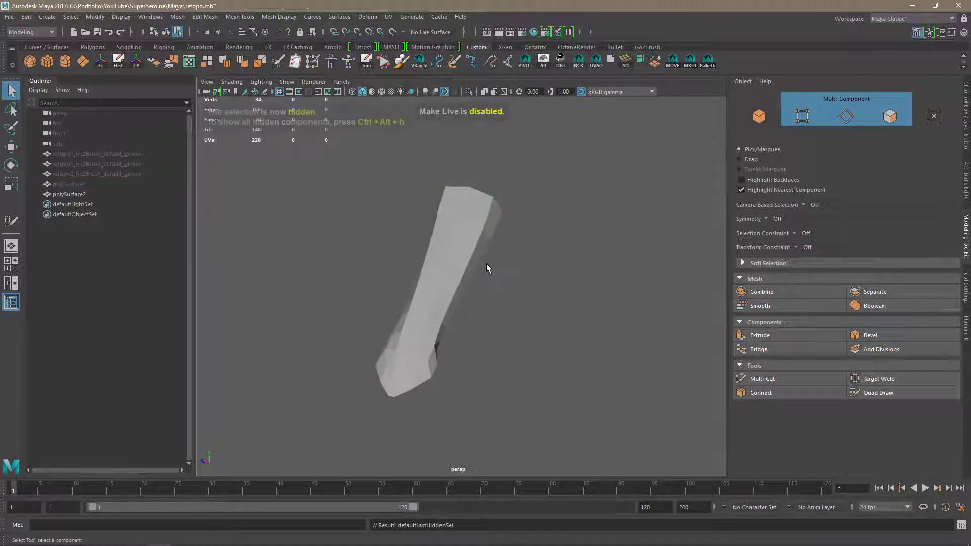
# Preview the retopologized glove smoothed, return to the unsmoothed display and save the scene.
pyautogui.press('3')
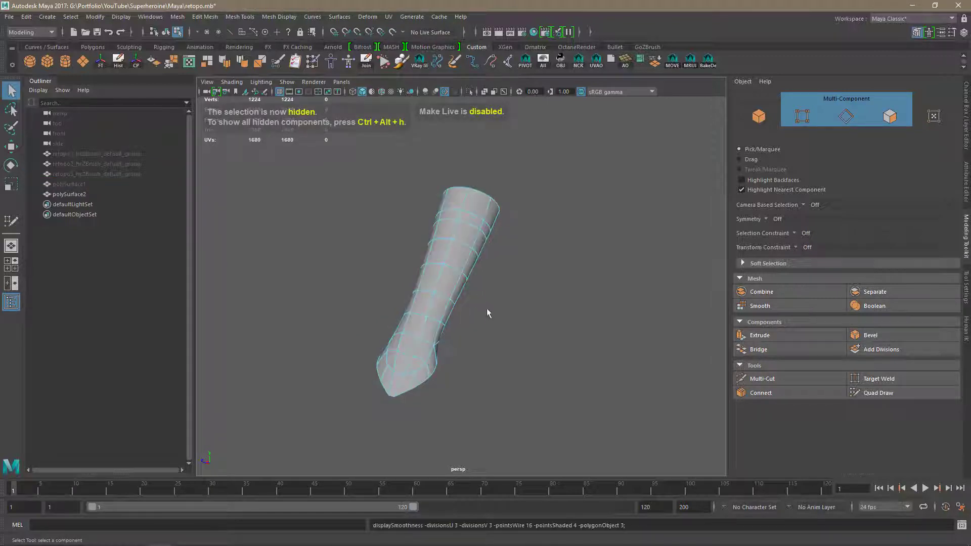
pyautogui.keyDown('alt'); pyautogui.moveTo(469, 301); pyautogui.dragTo(503, 368); pyautogui.keyUp('alt')
pyautogui.press('1')
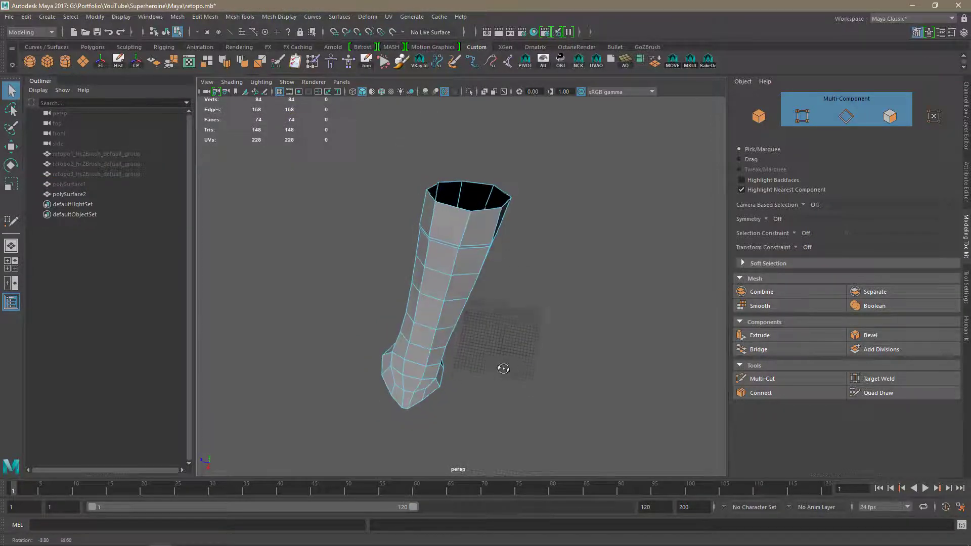
pyautogui.click(769, 116)
pyautogui.hotkey('ctrl', 's')
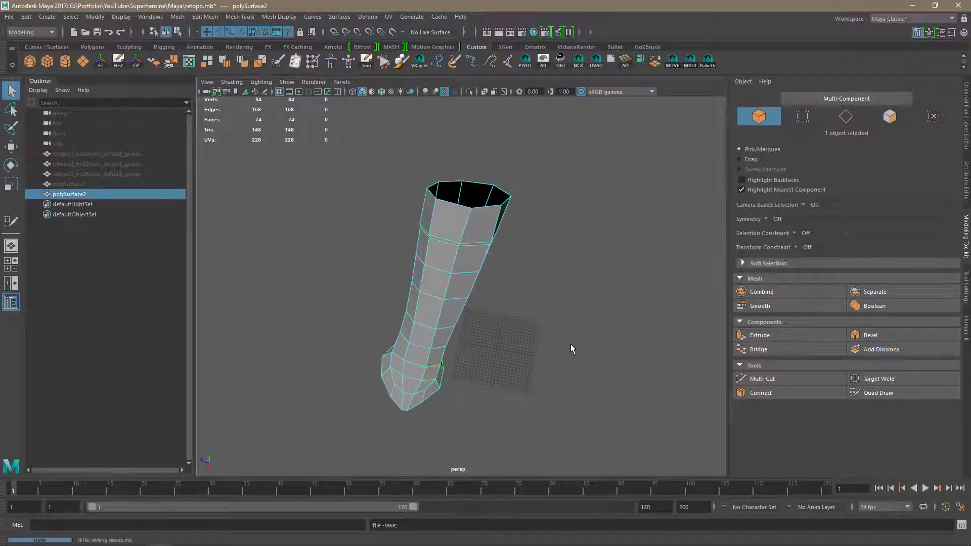
# Extrude all of the glove's faces, try a Local Translate Z of -1.2 and a thickness value, and undo both offsets.
pyautogui.click(759, 335)
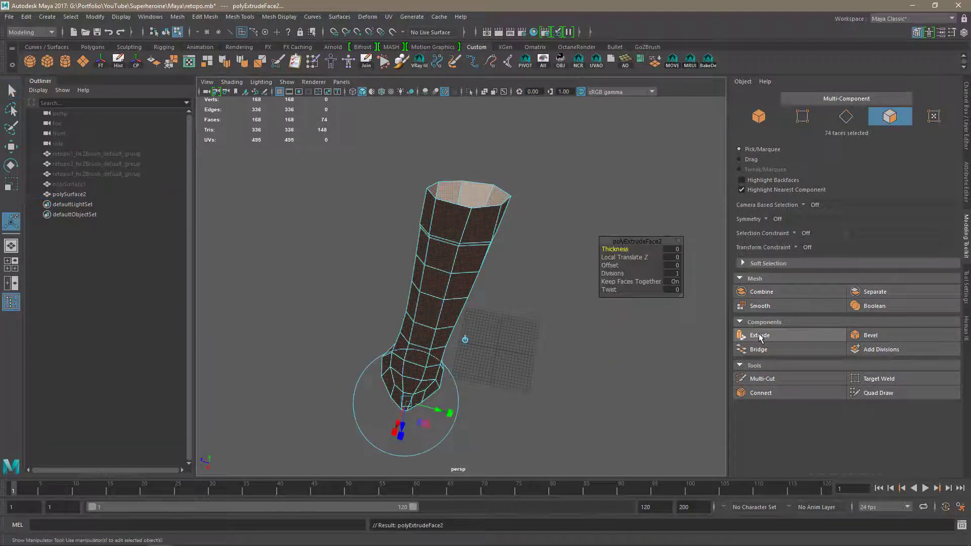
pyautogui.moveTo(629, 258); pyautogui.dragTo(626, 258)
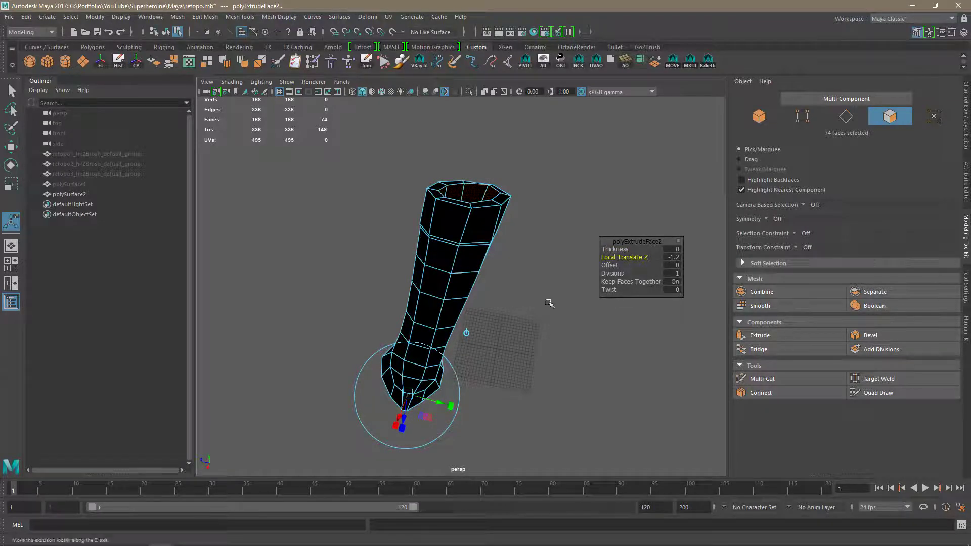
pyautogui.keyDown('alt'); pyautogui.moveTo(550, 303); pyautogui.dragTo(526, 329); pyautogui.keyUp('alt')
pyautogui.hotkey('ctrl', 'z')
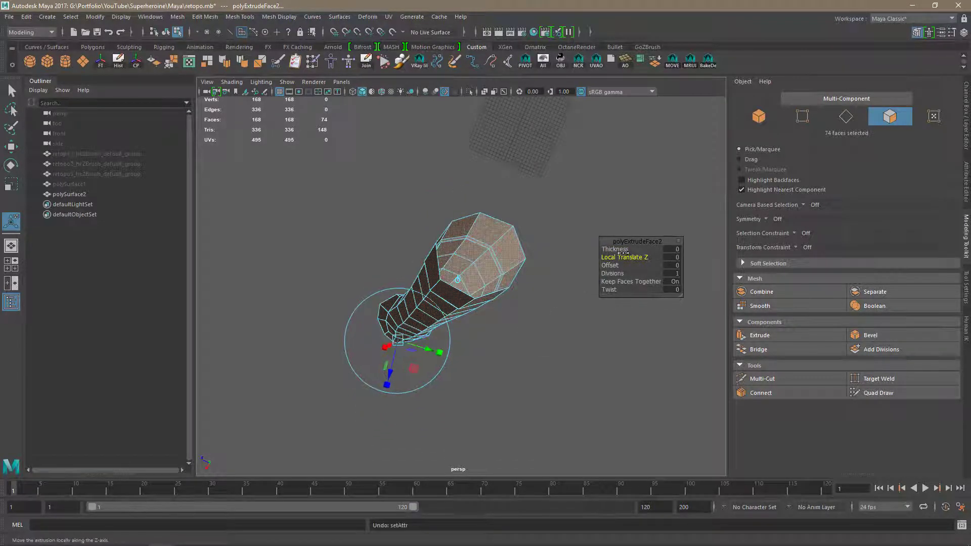
pyautogui.moveTo(627, 250); pyautogui.dragTo(618, 249)
pyautogui.keyDown('alt'); pyautogui.moveTo(493, 385); pyautogui.dragTo(488, 353); pyautogui.keyUp('alt')
pyautogui.hotkey('ctrl', 'z')
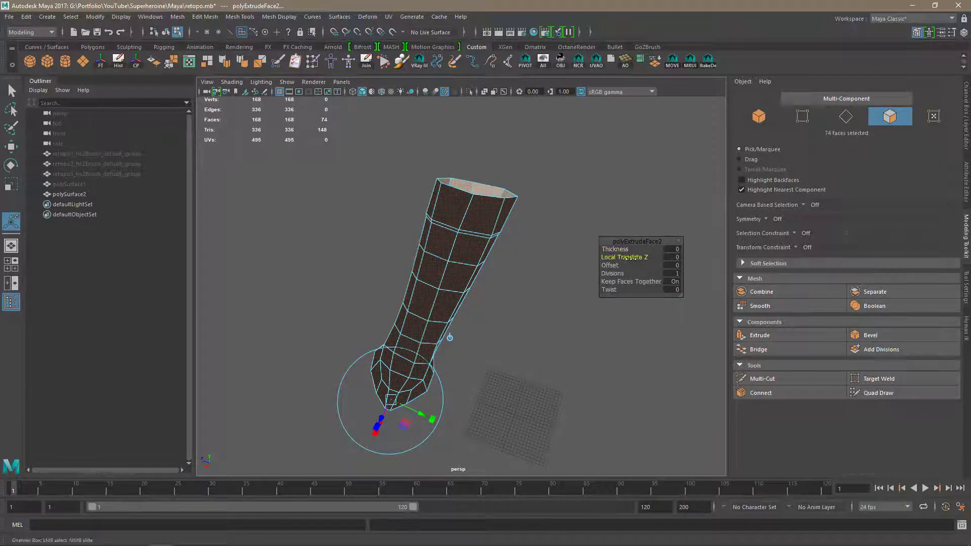
# Give the glove extrusion a Local Translate Z of -1.1 to form the wall thickness.
pyautogui.moveTo(628, 257); pyautogui.dragTo(625, 260)
pyautogui.keyDown('alt'); pyautogui.moveTo(493, 373); pyautogui.dragTo(603, 184); pyautogui.keyUp('alt')
pyautogui.moveTo(603, 184); pyautogui.dragTo(606, 181, button='middle')
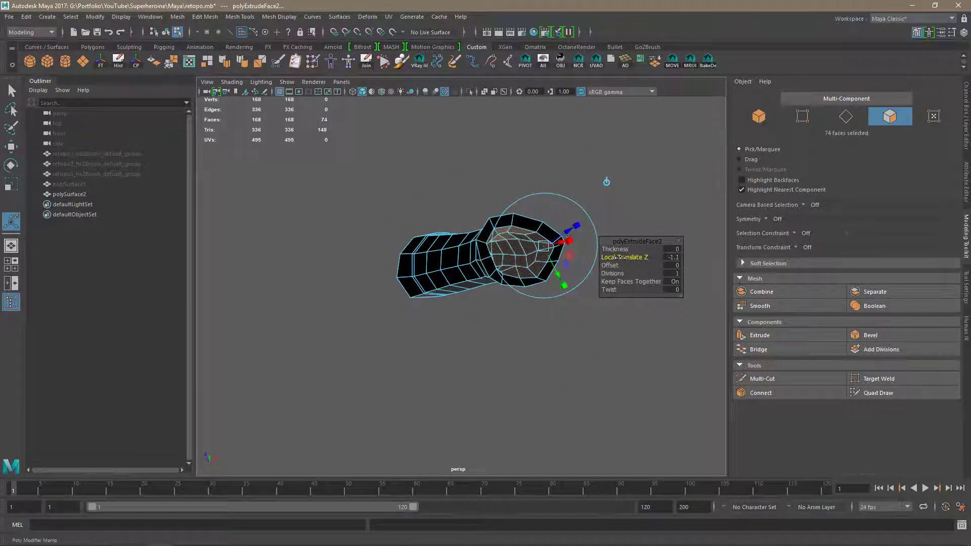
pyautogui.keyDown('alt'); pyautogui.moveTo(605, 331); pyautogui.dragTo(585, 341); pyautogui.keyUp('alt')
pyautogui.click(591, 348)
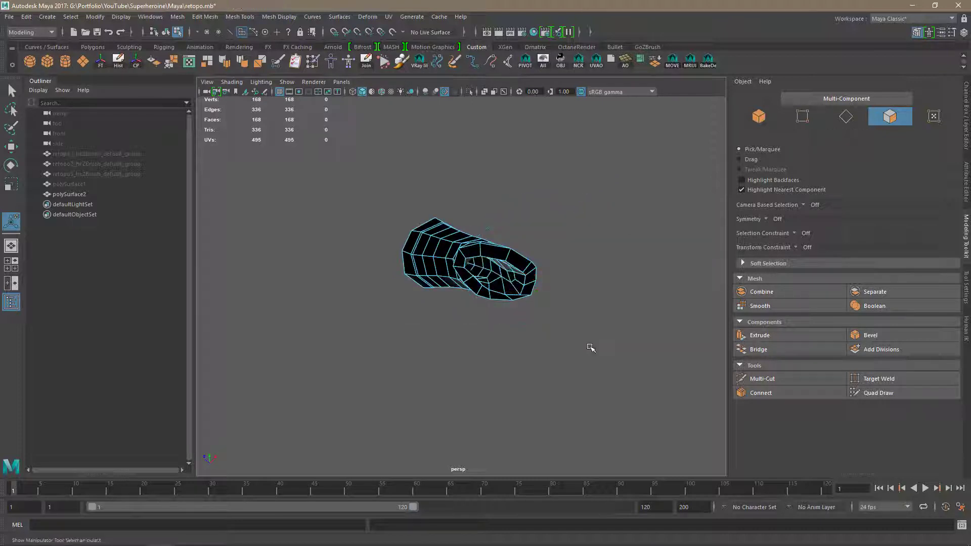
# Return to object selection and reverse the extruded glove mesh's normals.
pyautogui.press('F8')
pyautogui.press('q')
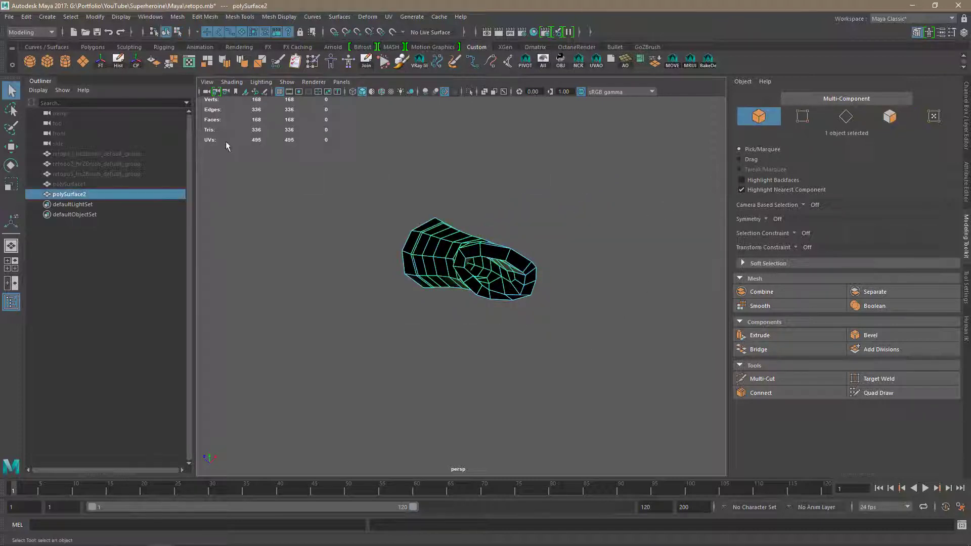
pyautogui.click(158, 64)
pyautogui.keyDown('alt'); pyautogui.moveTo(414, 344); pyautogui.dragTo(537, 368, button='right'); pyautogui.keyUp('alt')
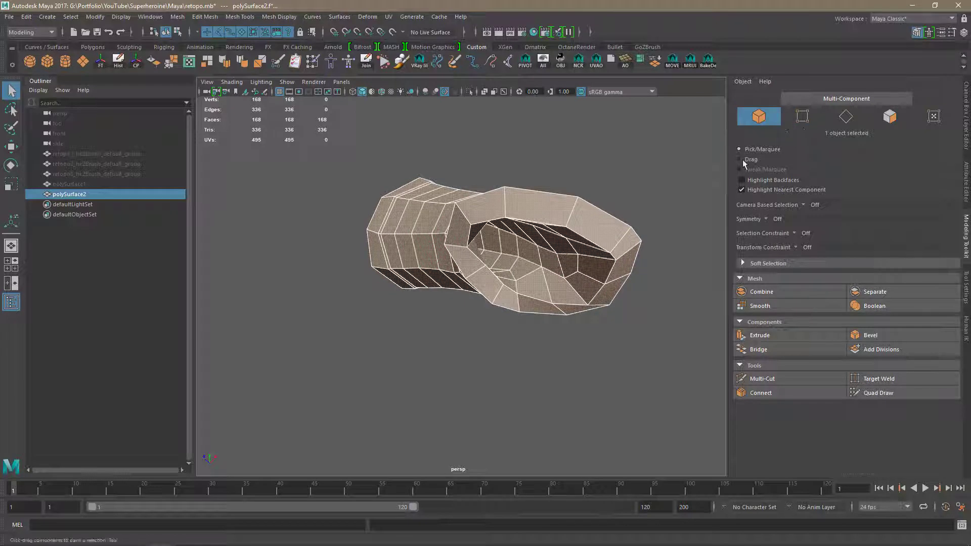
# Connect the crosswise rim edges at both glove openings with 2 segments and pinch 0.91, and preview the glove smoothed.
pyautogui.click(845, 118)
pyautogui.click(574, 218)
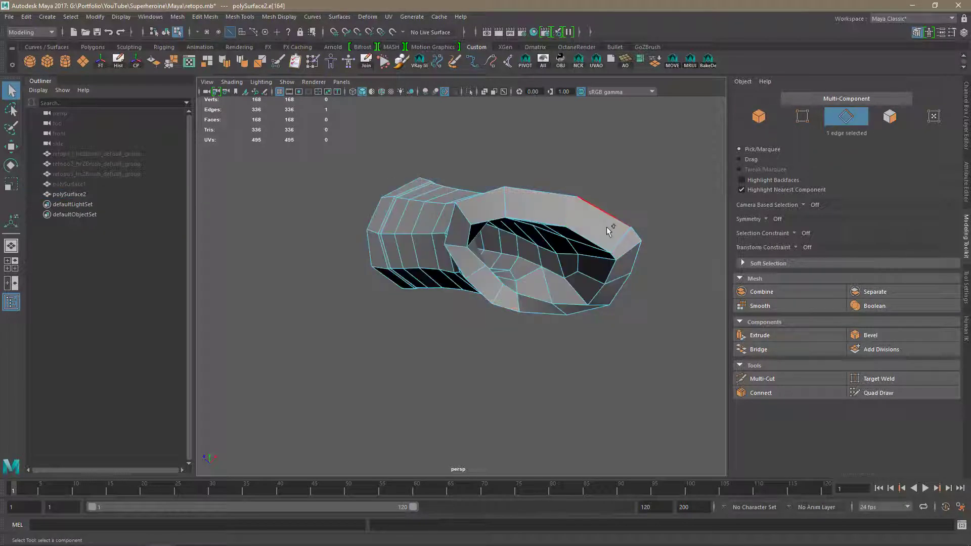
pyautogui.keyDown('alt'); pyautogui.moveTo(496, 169); pyautogui.dragTo(410, 238); pyautogui.keyUp('alt')
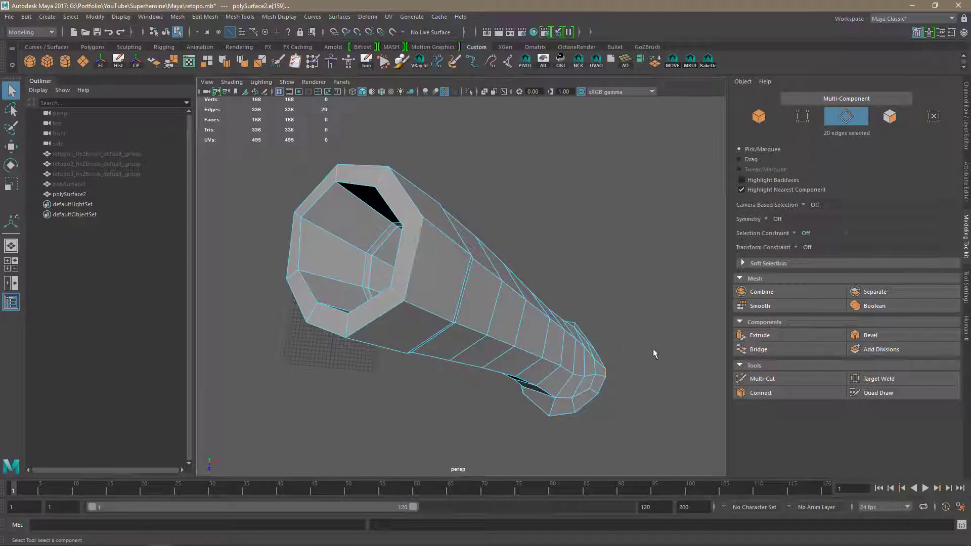
pyautogui.click(765, 394)
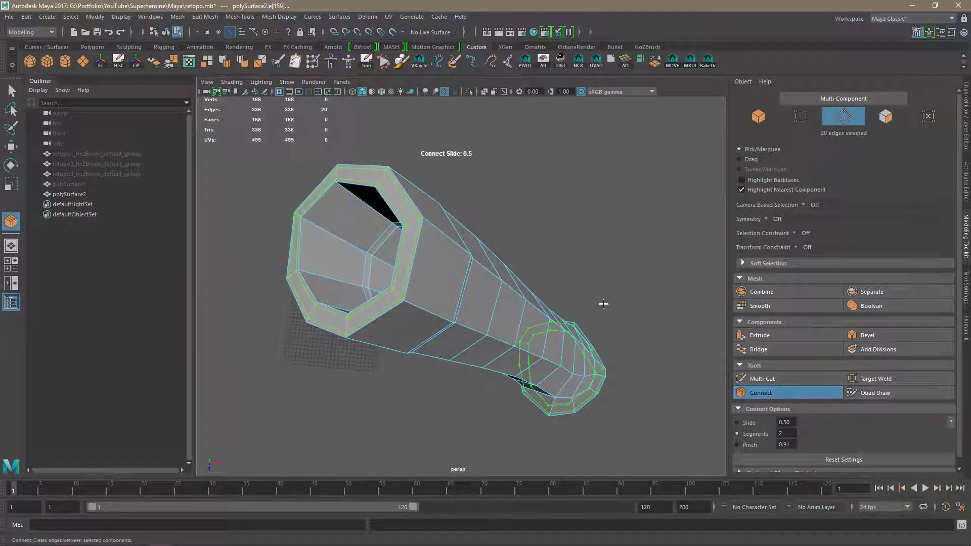
pyautogui.press('q')
pyautogui.moveTo(615, 254)
pyautogui.keyDown('alt'); pyautogui.mouseDown()
pyautogui.moveTo(581, 354)
pyautogui.moveTo(525, 293)
pyautogui.moveTo(530, 260)
pyautogui.moveTo(559, 290)
pyautogui.moveTo(553, 381)
pyautogui.moveTo(434, 393)
pyautogui.moveTo(337, 293)
pyautogui.moveTo(352, 393)
pyautogui.mouseUp(); pyautogui.keyUp('alt')
pyautogui.press('3')
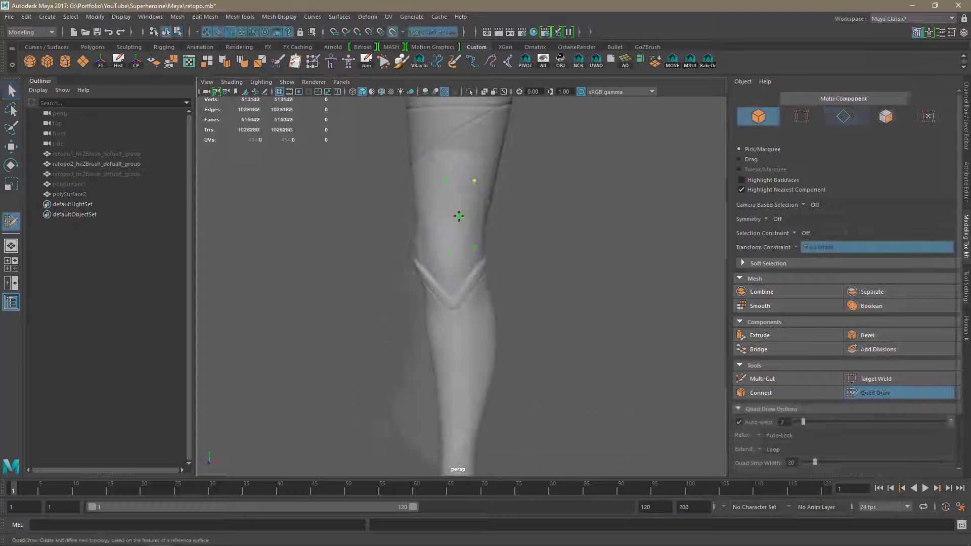
# Draw a band of quads around the leg of the live retopo2 mesh, just above the knee.
pyautogui.keyDown('shift'); pyautogui.click(401, 212); pyautogui.keyUp('shift')
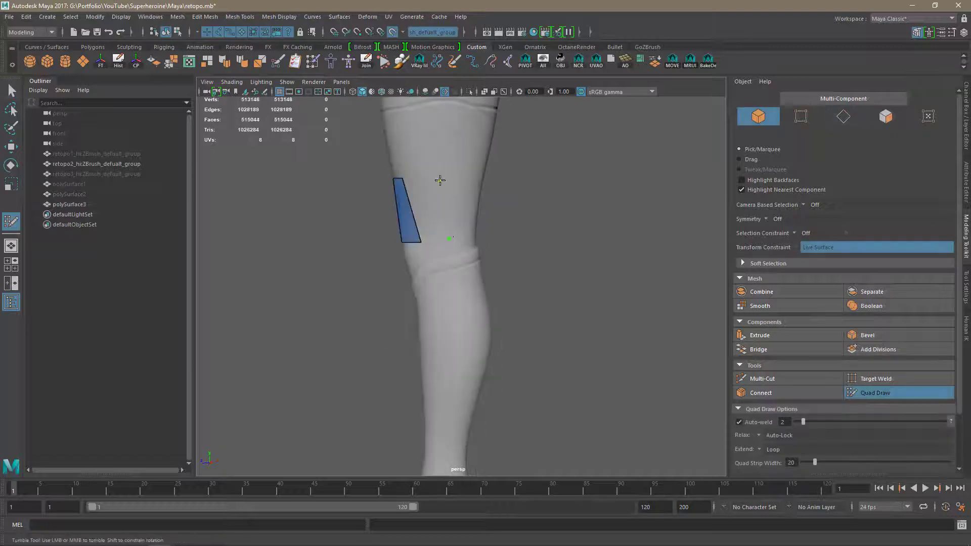
pyautogui.moveTo(440, 180)
pyautogui.keyDown('alt'); pyautogui.mouseDown()
pyautogui.moveTo(481, 216)
pyautogui.moveTo(605, 243)
pyautogui.moveTo(457, 259)
pyautogui.moveTo(486, 183)
pyautogui.moveTo(572, 305)
pyautogui.moveTo(488, 271)
pyautogui.moveTo(490, 216)
pyautogui.mouseUp(); pyautogui.keyUp('alt')
pyautogui.keyDown('shift'); pyautogui.click(501, 224); pyautogui.keyUp('shift')
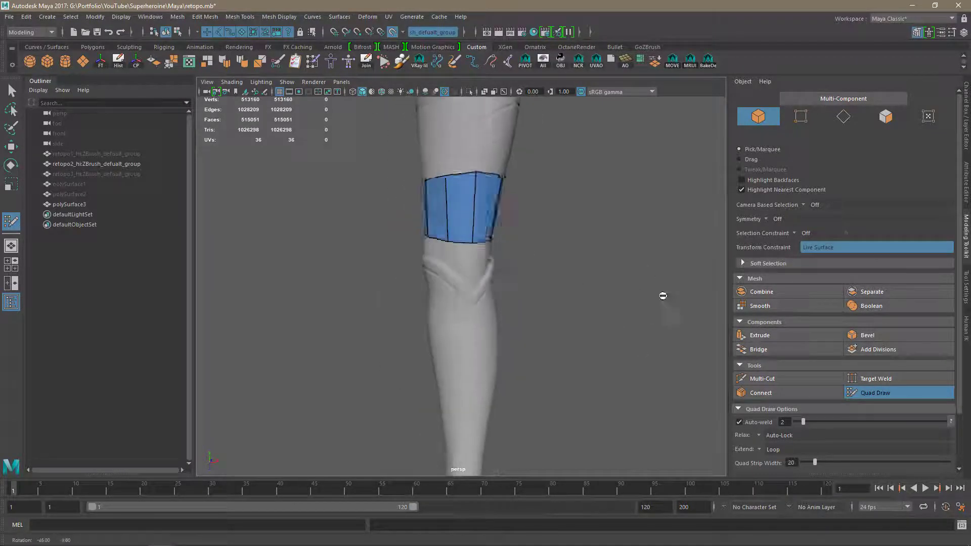
pyautogui.keyDown('alt'); pyautogui.moveTo(663, 296); pyautogui.dragTo(549, 265); pyautogui.keyUp('alt')
# Hide the high-poly retopo2 leg mesh to inspect the new quad ring, and show it again.
pyautogui.click(97, 164)
pyautogui.hotkey('ctrl', 'h')
pyautogui.keyDown('alt'); pyautogui.moveTo(435, 313); pyautogui.dragTo(484, 232); pyautogui.keyUp('alt')
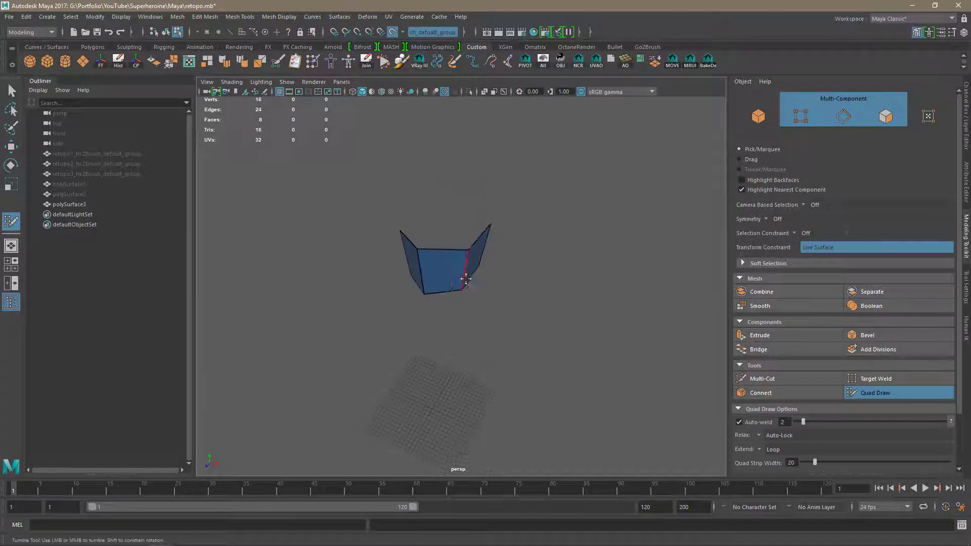
pyautogui.keyDown('alt'); pyautogui.moveTo(466, 279); pyautogui.dragTo(267, 303); pyautogui.keyUp('alt')
pyautogui.hotkey('shift', 'h')
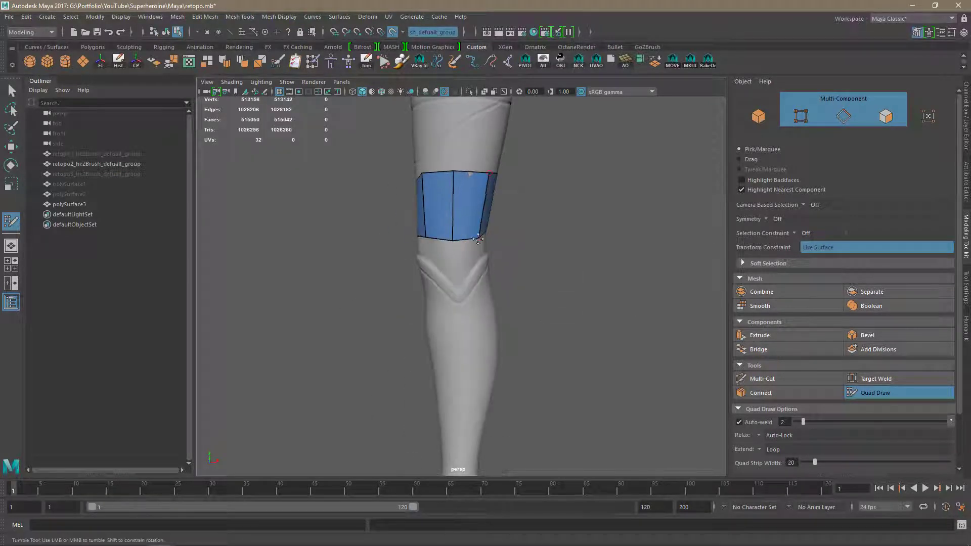
# Reposition the quad ring's vertices so they are evenly spaced around the leg above the knee.
pyautogui.keyDown('alt'); pyautogui.moveTo(478, 239); pyautogui.dragTo(449, 193); pyautogui.keyUp('alt')
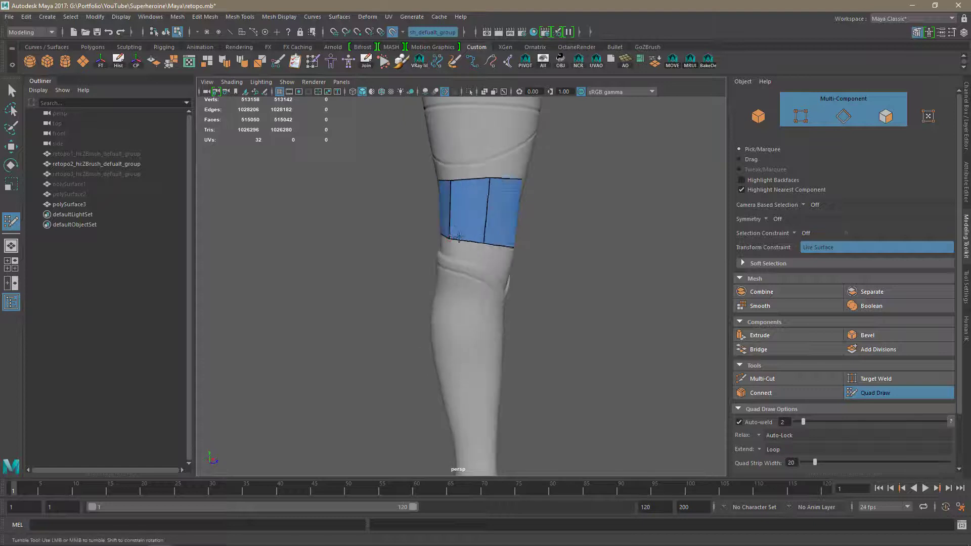
pyautogui.keyDown('alt'); pyautogui.moveTo(461, 247); pyautogui.dragTo(450, 182); pyautogui.keyUp('alt')
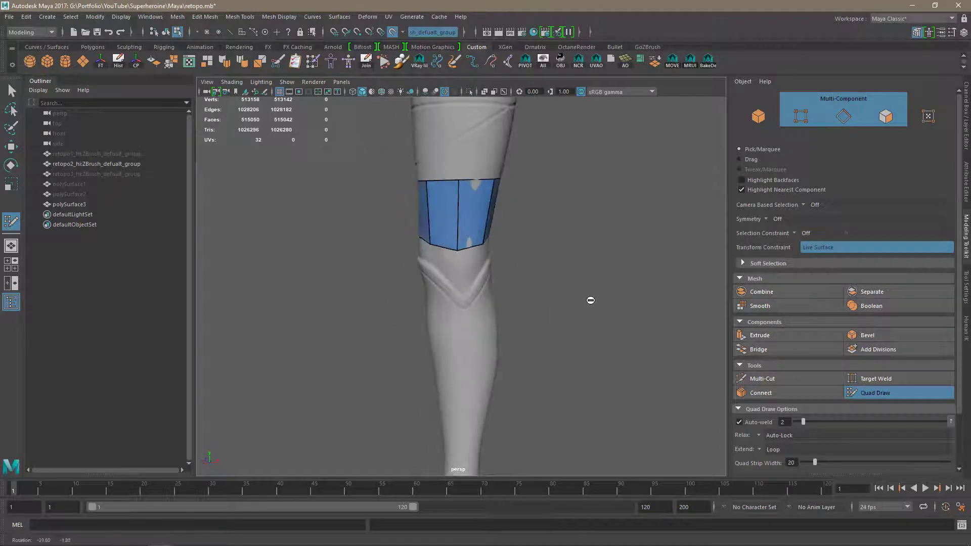
pyautogui.keyDown('alt'); pyautogui.moveTo(339, 341); pyautogui.dragTo(500, 238); pyautogui.keyUp('alt')
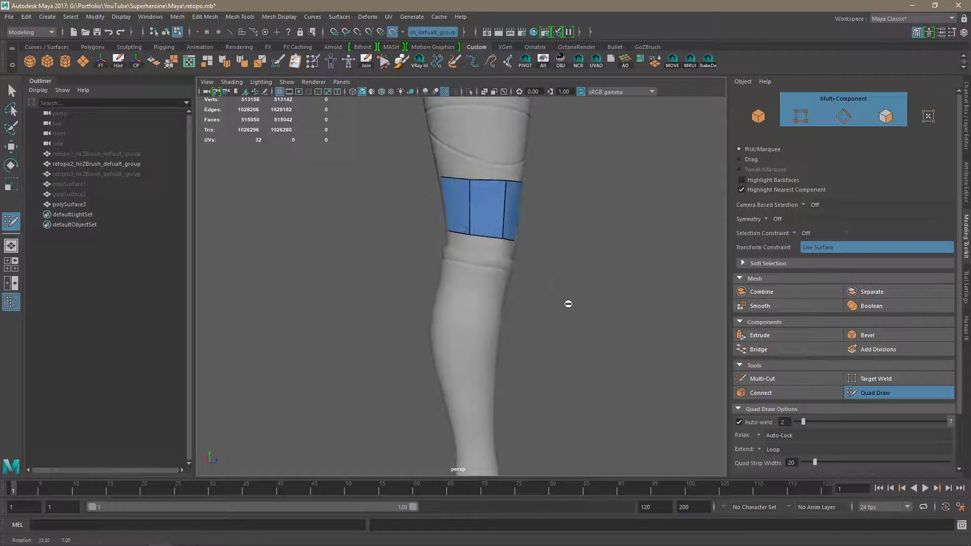
# Insert an edge loop through the leg ring and add a row of quads above it.
pyautogui.keyDown('alt'); pyautogui.moveTo(563, 262); pyautogui.dragTo(457, 243); pyautogui.keyUp('alt')
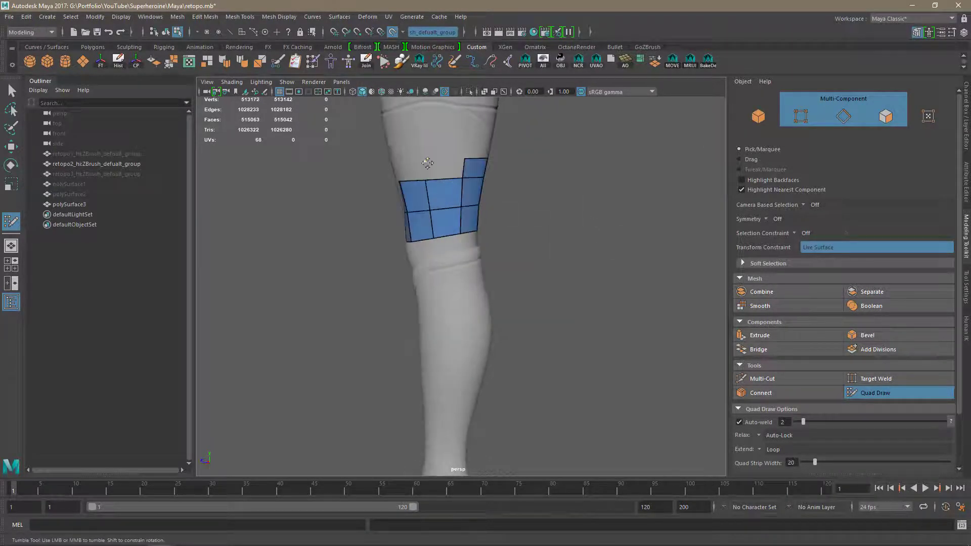
pyautogui.keyDown('alt'); pyautogui.moveTo(537, 231); pyautogui.dragTo(628, 301); pyautogui.keyUp('alt')
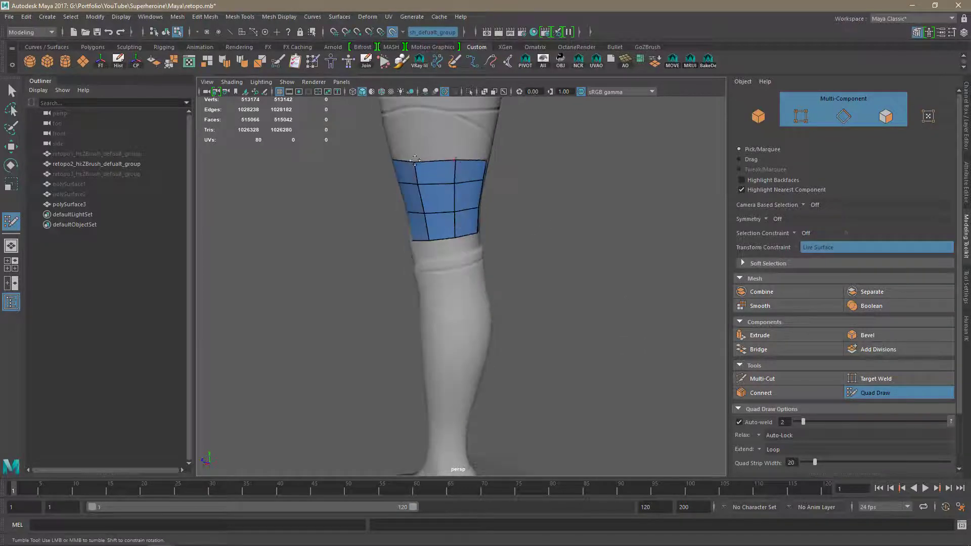
pyautogui.keyDown('alt'); pyautogui.moveTo(491, 159); pyautogui.dragTo(476, 200); pyautogui.keyUp('alt')
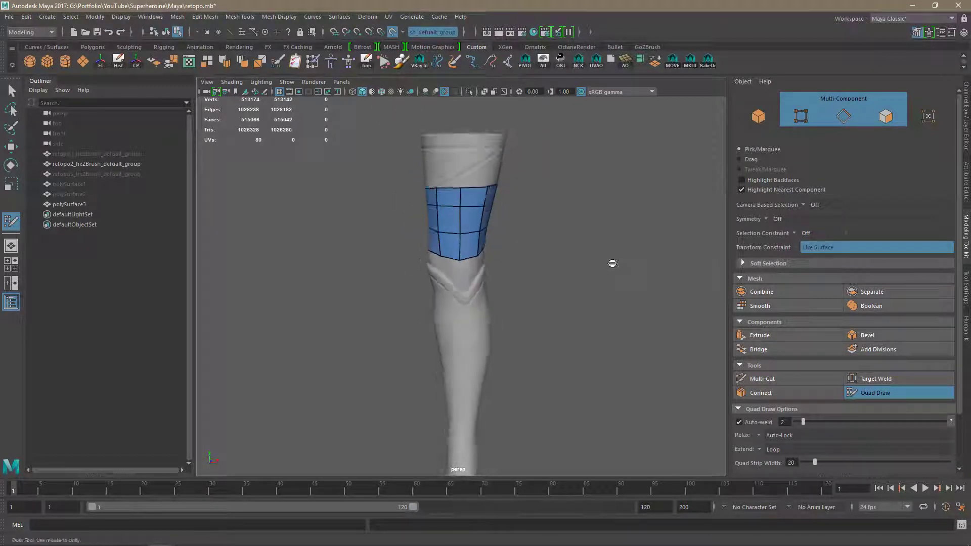
# Add another full ring of quads around the thigh and tidy the edges of the patch.
pyautogui.moveTo(612, 263)
pyautogui.keyDown('alt'); pyautogui.mouseDown()
pyautogui.moveTo(469, 175)
pyautogui.moveTo(457, 180)
pyautogui.moveTo(500, 167)
pyautogui.moveTo(426, 202)
pyautogui.moveTo(531, 233)
pyautogui.moveTo(511, 268)
pyautogui.moveTo(458, 206)
pyautogui.mouseUp(); pyautogui.keyUp('alt')
pyautogui.keyDown('shift'); pyautogui.click(399, 195); pyautogui.keyUp('shift')
pyautogui.keyDown('shift'); pyautogui.click(469, 211); pyautogui.keyUp('shift')
pyautogui.keyDown('shift'); pyautogui.click(493, 208); pyautogui.keyUp('shift')
pyautogui.keyDown('ctrl'); pyautogui.keyDown('shift'); pyautogui.click(467, 243); pyautogui.keyUp('shift'); pyautogui.keyUp('ctrl')
pyautogui.keyDown('ctrl'); pyautogui.keyDown('shift'); pyautogui.click(478, 277); pyautogui.keyUp('shift'); pyautogui.keyUp('ctrl')
# Extend the leg mesh with a row of quads down to the V-shaped ridge at the knee.
pyautogui.keyDown('alt'); pyautogui.moveTo(287, 344); pyautogui.dragTo(430, 349, button='right'); pyautogui.keyUp('alt')
pyautogui.keyDown('alt'); pyautogui.moveTo(506, 404); pyautogui.dragTo(425, 259, button='middle'); pyautogui.keyUp('alt')
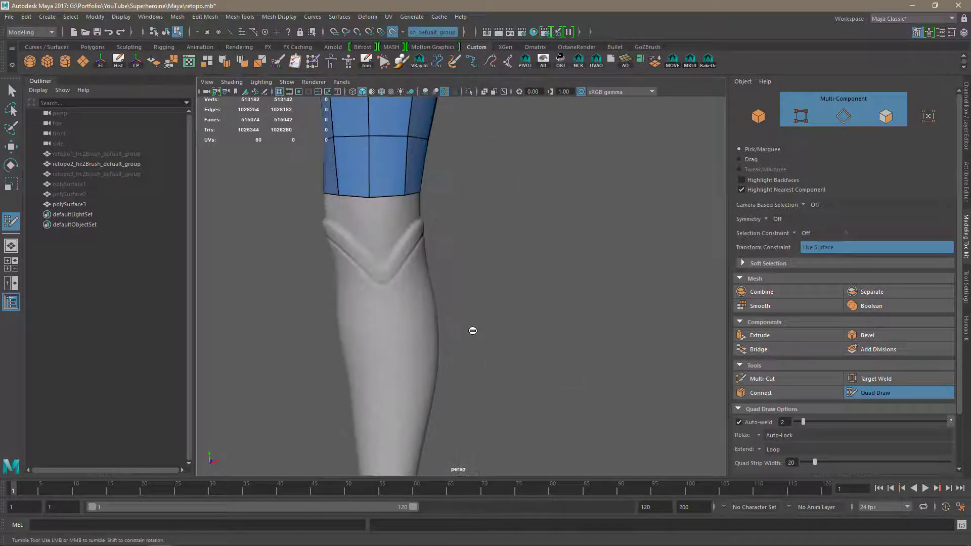
pyautogui.keyDown('alt'); pyautogui.moveTo(473, 329); pyautogui.dragTo(536, 324); pyautogui.keyUp('alt')
pyautogui.click(449, 219)
pyautogui.click(476, 226)
pyautogui.keyDown('alt'); pyautogui.moveTo(536, 283); pyautogui.dragTo(469, 288); pyautogui.keyUp('alt')
pyautogui.click(384, 254)
pyautogui.click(411, 219)
pyautogui.keyDown('shift'); pyautogui.click(359, 212); pyautogui.keyUp('shift')
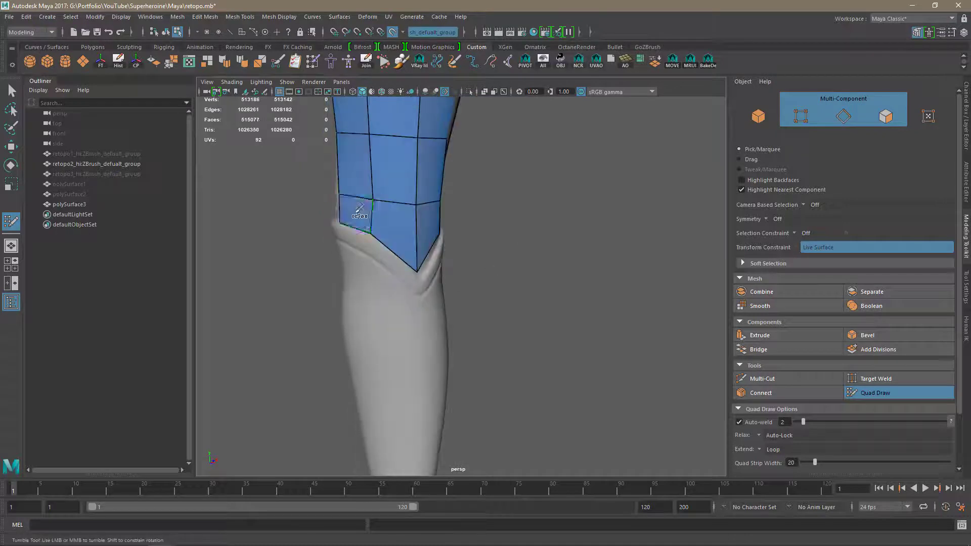
# Insert an edge loop in the lowest row and place points along both edges of the V-shaped knee ridge.
pyautogui.moveTo(357, 213)
pyautogui.keyDown('alt'); pyautogui.mouseDown()
pyautogui.moveTo(523, 234)
pyautogui.moveTo(500, 260)
pyautogui.moveTo(500, 307)
pyautogui.moveTo(481, 246)
pyautogui.mouseUp(); pyautogui.keyUp('alt')
pyautogui.click(523, 218)
pyautogui.keyDown('alt'); pyautogui.moveTo(541, 287); pyautogui.dragTo(486, 283); pyautogui.keyUp('alt')
pyautogui.click(447, 245)
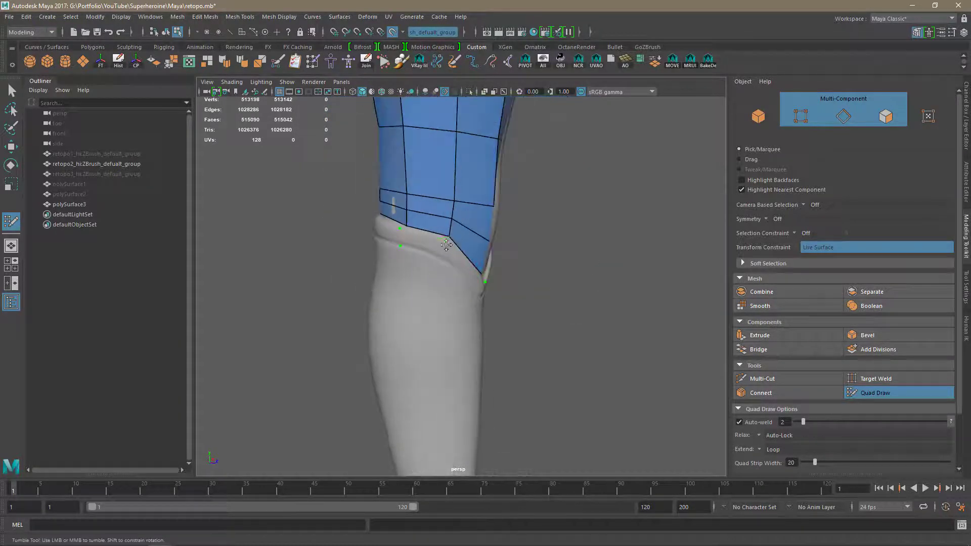
pyautogui.click(483, 276)
pyautogui.moveTo(576, 268)
pyautogui.keyDown('alt'); pyautogui.mouseDown()
pyautogui.moveTo(559, 292)
pyautogui.moveTo(552, 344)
pyautogui.mouseUp(); pyautogui.keyUp('alt')
pyautogui.keyDown('alt'); pyautogui.moveTo(553, 344); pyautogui.dragTo(632, 346, button='right'); pyautogui.keyUp('alt')
pyautogui.click(467, 379)
pyautogui.click(346, 354)
pyautogui.keyDown('alt'); pyautogui.moveTo(339, 322); pyautogui.dragTo(362, 278); pyautogui.keyUp('alt')
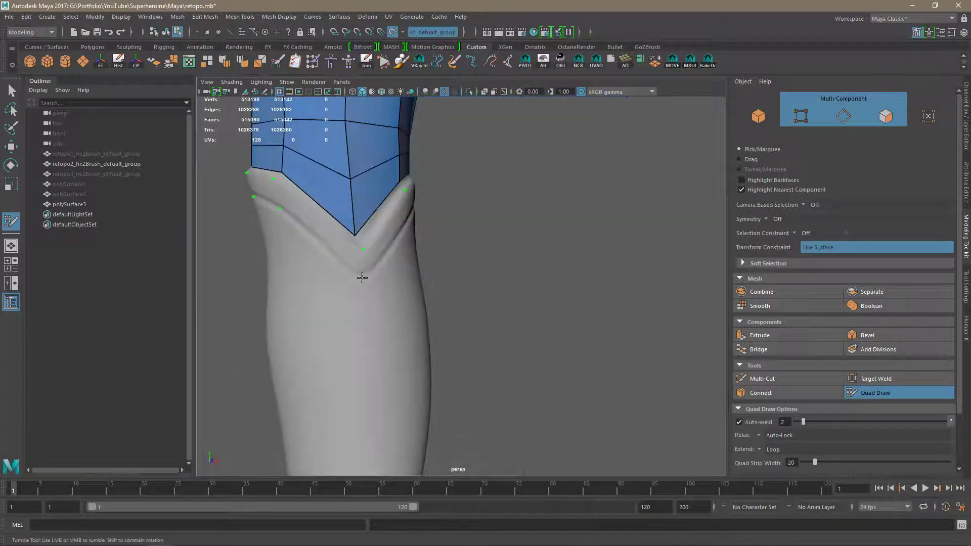
# Fill the first quad on the front of the V-shaped ridge and fit its corners to the ridge's tip.
pyautogui.keyDown('alt'); pyautogui.moveTo(322, 238); pyautogui.dragTo(340, 283); pyautogui.keyUp('alt')
pyautogui.keyDown('alt'); pyautogui.moveTo(340, 283); pyautogui.dragTo(364, 289, button='right'); pyautogui.keyUp('alt')
pyautogui.keyDown('shift'); pyautogui.click(368, 311); pyautogui.keyUp('shift')
pyautogui.keyDown('alt'); pyautogui.moveTo(368, 311); pyautogui.dragTo(427, 315); pyautogui.keyUp('alt')
pyautogui.keyDown('ctrl'); pyautogui.keyDown('shift'); pyautogui.click(427, 315); pyautogui.keyUp('shift'); pyautogui.keyUp('ctrl')
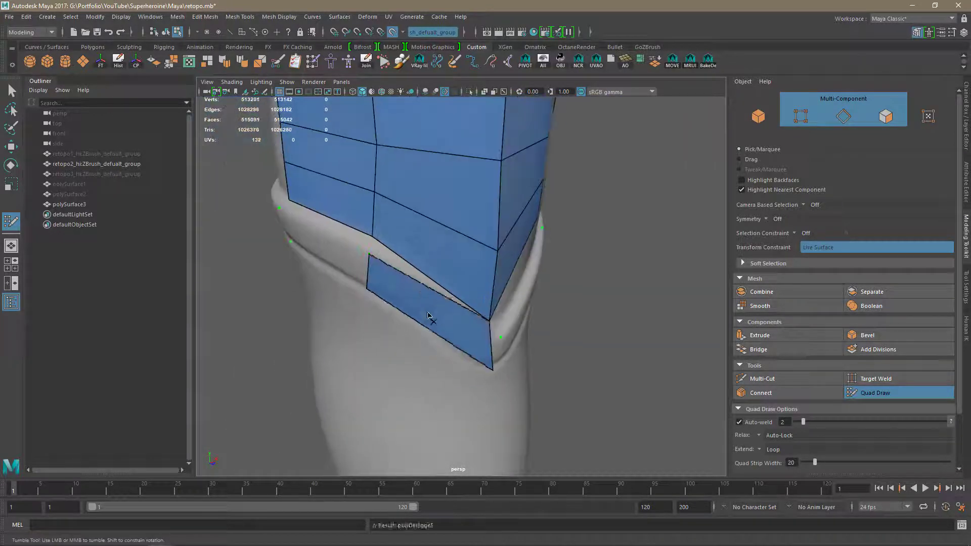
pyautogui.keyDown('alt'); pyautogui.moveTo(464, 343); pyautogui.dragTo(444, 376); pyautogui.keyUp('alt')
pyautogui.keyDown('ctrl'); pyautogui.keyDown('shift'); pyautogui.click(384, 338); pyautogui.keyUp('shift'); pyautogui.keyUp('ctrl')
pyautogui.keyDown('alt'); pyautogui.moveTo(384, 338); pyautogui.dragTo(414, 288); pyautogui.keyUp('alt')
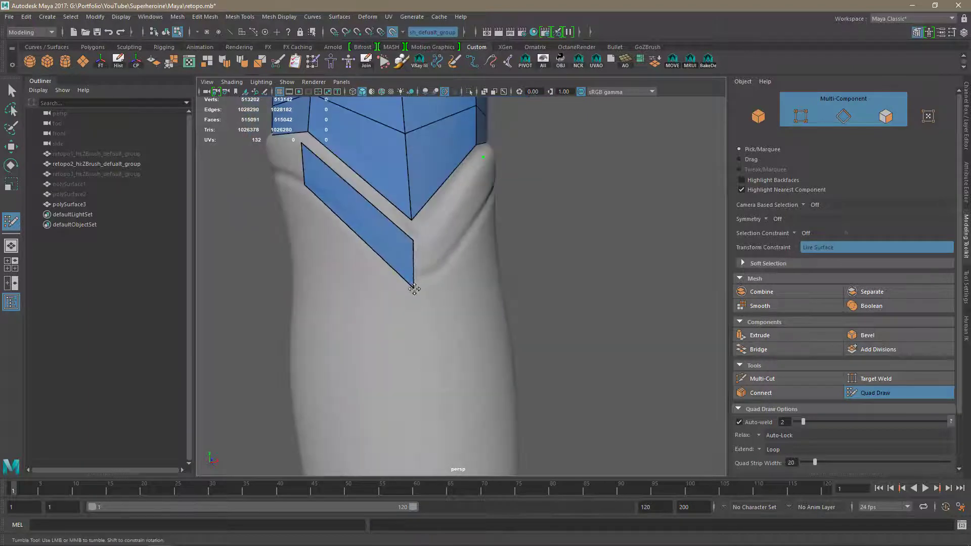
# Fill the rest of the quad band around the knee ridge and close the gap to the thigh mesh.
pyautogui.keyDown('shift'); pyautogui.click(372, 205); pyautogui.keyUp('shift')
pyautogui.keyDown('alt'); pyautogui.moveTo(371, 205); pyautogui.dragTo(339, 253); pyautogui.keyUp('alt')
pyautogui.keyDown('alt'); pyautogui.moveTo(338, 253); pyautogui.dragTo(374, 275, button='right'); pyautogui.keyUp('alt')
pyautogui.keyDown('shift'); pyautogui.click(373, 298); pyautogui.keyUp('shift')
pyautogui.moveTo(373, 298)
pyautogui.keyDown('alt'); pyautogui.mouseDown()
pyautogui.moveTo(405, 318)
pyautogui.moveTo(488, 284)
pyautogui.moveTo(477, 226)
pyautogui.moveTo(516, 325)
pyautogui.moveTo(532, 265)
pyautogui.mouseUp(); pyautogui.keyUp('alt')
pyautogui.keyDown('shift'); pyautogui.click(476, 225); pyautogui.keyUp('shift')
pyautogui.keyDown('ctrl'); pyautogui.keyDown('shift'); pyautogui.click(472, 305); pyautogui.keyUp('shift'); pyautogui.keyUp('ctrl')
pyautogui.keyDown('shift'); pyautogui.click(496, 304); pyautogui.keyUp('shift')
pyautogui.moveTo(552, 300)
pyautogui.keyDown('alt'); pyautogui.mouseDown()
pyautogui.moveTo(509, 310)
pyautogui.moveTo(561, 268)
pyautogui.moveTo(503, 310)
pyautogui.moveTo(460, 318)
pyautogui.moveTo(462, 210)
pyautogui.moveTo(476, 221)
pyautogui.mouseUp(); pyautogui.keyUp('alt')
pyautogui.keyDown('shift'); pyautogui.click(561, 268); pyautogui.keyUp('shift')
pyautogui.keyDown('shift'); pyautogui.click(460, 318); pyautogui.keyUp('shift')
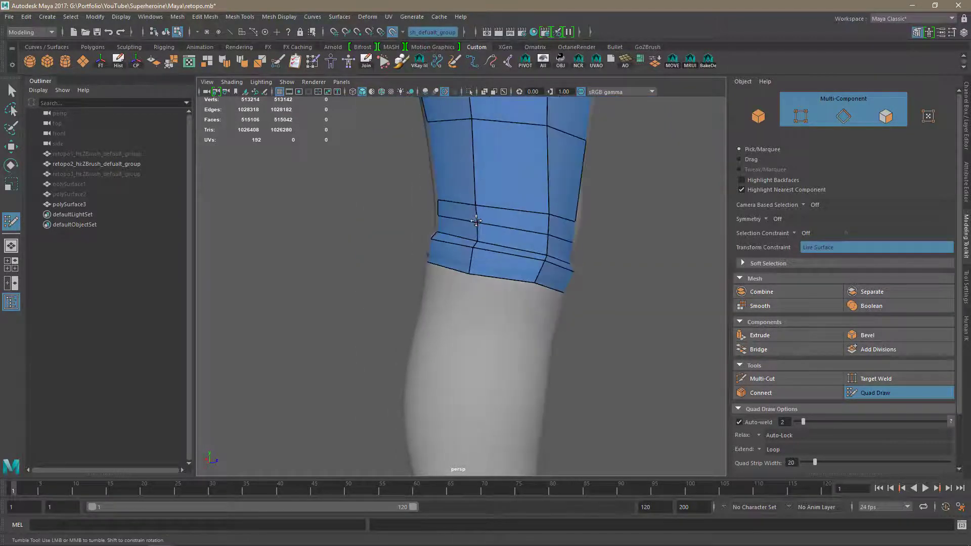
# Fill rings of quads below the knee ridge around the upper calf and split them with an edge loop.
pyautogui.keyDown('alt'); pyautogui.moveTo(403, 279); pyautogui.dragTo(545, 332); pyautogui.keyUp('alt')
pyautogui.keyDown('alt'); pyautogui.moveTo(546, 332); pyautogui.dragTo(475, 323, button='right'); pyautogui.keyUp('alt')
pyautogui.click(161, 232)
pyautogui.keyDown('alt'); pyautogui.moveTo(516, 430); pyautogui.dragTo(526, 354, button='middle'); pyautogui.keyUp('alt')
pyautogui.keyDown('alt'); pyautogui.moveTo(526, 354); pyautogui.dragTo(500, 367); pyautogui.keyUp('alt')
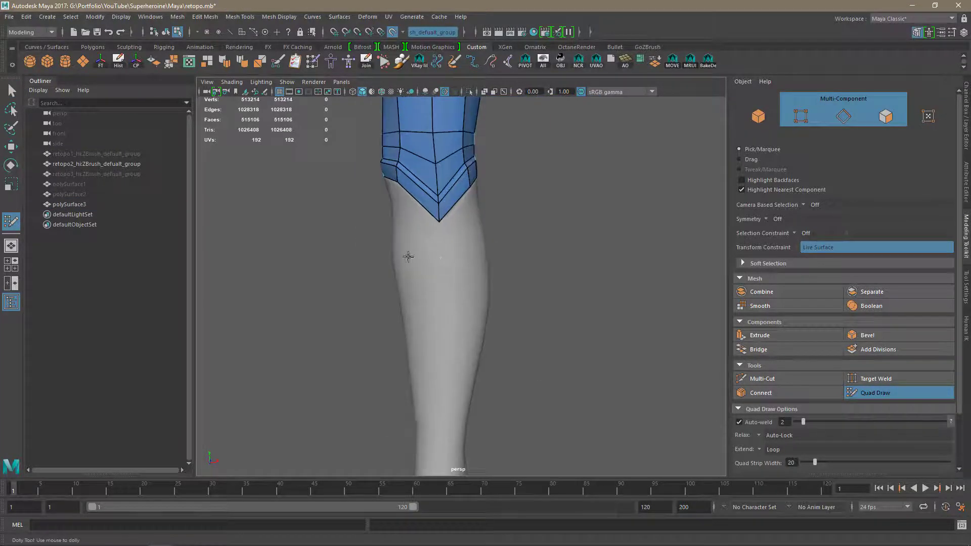
pyautogui.moveTo(407, 256)
pyautogui.keyDown('alt'); pyautogui.mouseDown()
pyautogui.moveTo(431, 267)
pyautogui.moveTo(499, 247)
pyautogui.moveTo(477, 206)
pyautogui.moveTo(516, 294)
pyautogui.mouseUp(); pyautogui.keyUp('alt')
pyautogui.keyDown('shift'); pyautogui.click(477, 206); pyautogui.keyUp('shift')
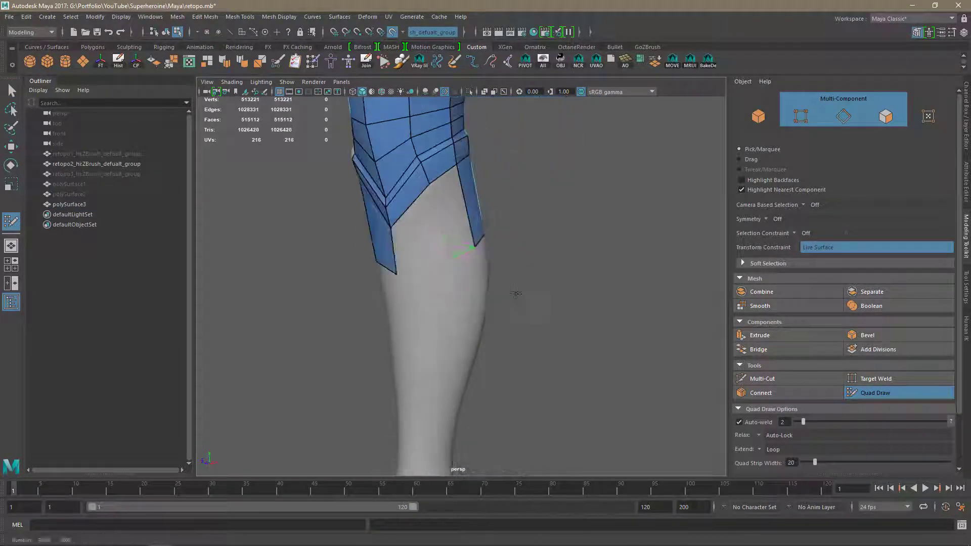
pyautogui.keyDown('ctrl'); pyautogui.click(390, 244); pyautogui.keyUp('ctrl')
pyautogui.keyDown('alt'); pyautogui.moveTo(390, 245); pyautogui.dragTo(459, 258); pyautogui.keyUp('alt')
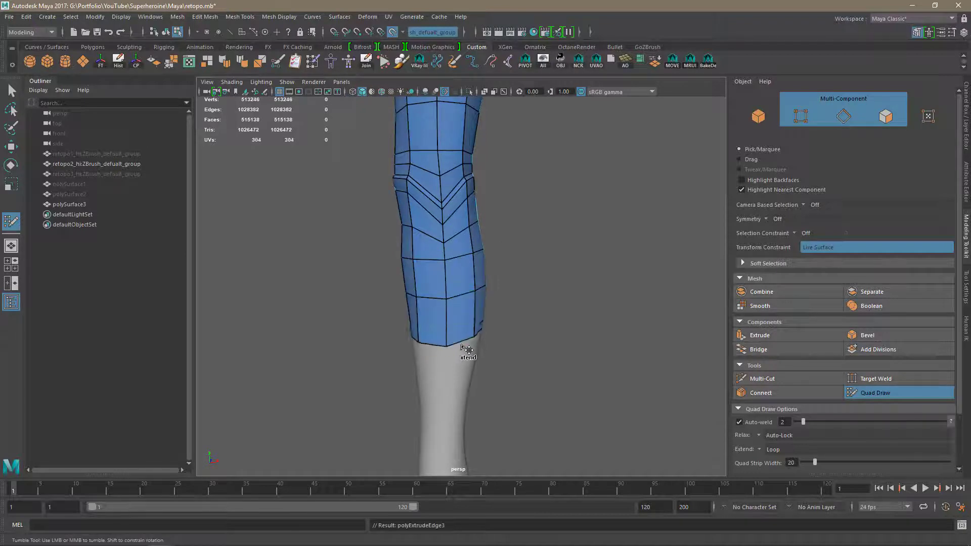
# Extend the calf mesh's lower border down to the ankle as one ring of long quads.
pyautogui.keyDown('alt'); pyautogui.moveTo(461, 347); pyautogui.dragTo(482, 278, button='middle'); pyautogui.keyUp('alt')
pyautogui.moveTo(482, 279); pyautogui.dragTo(473, 400)
pyautogui.keyDown('alt'); pyautogui.moveTo(473, 399); pyautogui.dragTo(478, 304); pyautogui.keyUp('alt')
pyautogui.moveTo(478, 303)
pyautogui.mouseDown()
pyautogui.moveTo(483, 405)
pyautogui.moveTo(451, 317)
pyautogui.mouseUp()
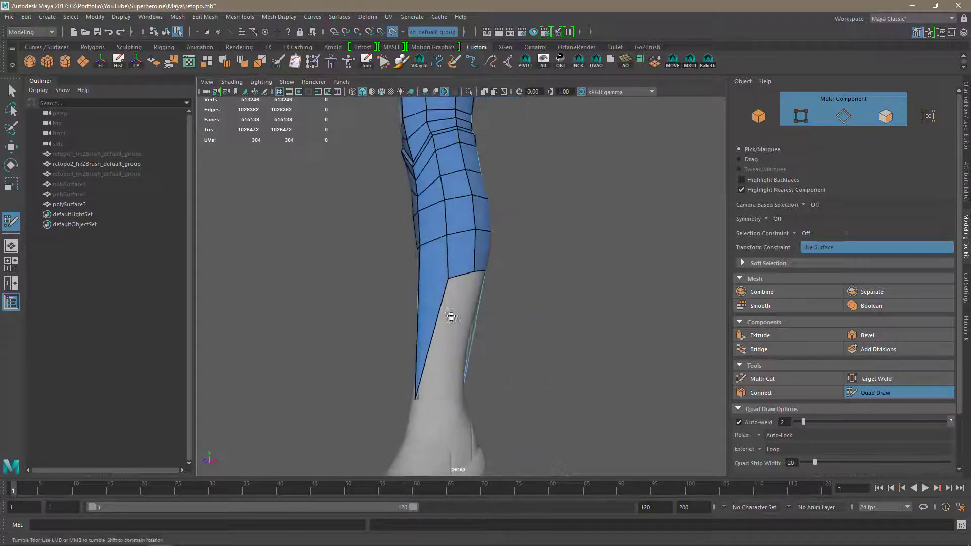
pyautogui.moveTo(448, 278); pyautogui.dragTo(438, 402)
pyautogui.moveTo(475, 272)
pyautogui.mouseDown()
pyautogui.moveTo(457, 404)
pyautogui.moveTo(408, 411)
pyautogui.moveTo(457, 400)
pyautogui.moveTo(472, 257)
pyautogui.moveTo(450, 251)
pyautogui.mouseUp()
pyautogui.keyDown('ctrl'); pyautogui.click(447, 269); pyautogui.keyUp('ctrl')
pyautogui.keyDown('ctrl'); pyautogui.click(446, 298); pyautogui.keyUp('ctrl')
pyautogui.keyDown('ctrl'); pyautogui.click(445, 333); pyautogui.keyUp('ctrl')
pyautogui.keyDown('ctrl'); pyautogui.click(444, 370); pyautogui.keyUp('ctrl')
pyautogui.keyDown('alt'); pyautogui.moveTo(526, 360); pyautogui.dragTo(506, 357, button='right'); pyautogui.keyUp('alt')
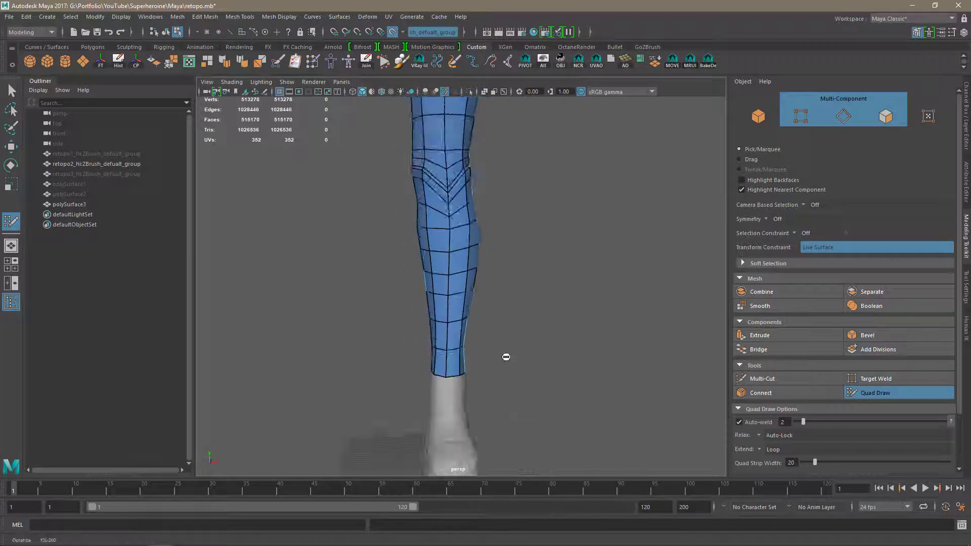
pyautogui.keyDown('alt'); pyautogui.moveTo(506, 357); pyautogui.dragTo(510, 297); pyautogui.keyUp('alt')
pyautogui.hotkey('ctrl', 'z')
pyautogui.hotkey('ctrl', 'z')
pyautogui.hotkey('ctrl', 'z')
pyautogui.hotkey('ctrl', 'z')
# Insert two edge loops around the long quads of the lower leg.
pyautogui.keyDown('ctrl'); pyautogui.click(446, 238); pyautogui.keyUp('ctrl')
pyautogui.keyDown('ctrl'); pyautogui.click(445, 278); pyautogui.keyUp('ctrl')
pyautogui.keyDown('alt'); pyautogui.moveTo(450, 354); pyautogui.dragTo(453, 281, button='middle'); pyautogui.keyUp('alt')
pyautogui.keyDown('alt'); pyautogui.moveTo(452, 303); pyautogui.dragTo(495, 342, button='right'); pyautogui.keyUp('alt')
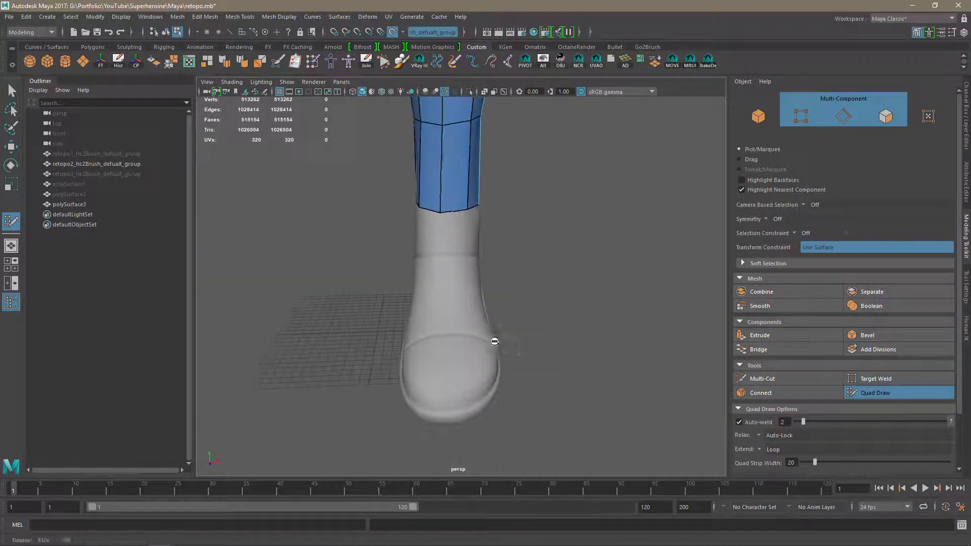
# Place points over the instep and toe and fill quads from the ankle to the tip of the foot.
pyautogui.keyDown('alt'); pyautogui.moveTo(447, 353); pyautogui.dragTo(540, 435); pyautogui.keyUp('alt')
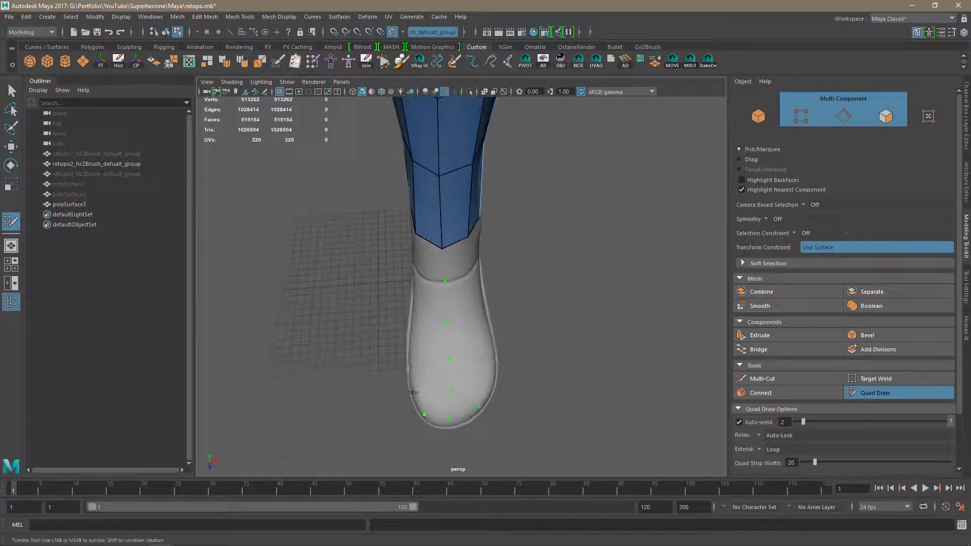
pyautogui.keyDown('shift'); pyautogui.click(545, 375); pyautogui.keyUp('shift')
pyautogui.keyDown('alt'); pyautogui.moveTo(449, 400); pyautogui.dragTo(615, 377); pyautogui.keyUp('alt')
pyautogui.keyDown('shift'); pyautogui.click(453, 339); pyautogui.keyUp('shift')
pyautogui.keyDown('shift'); pyautogui.click(401, 349); pyautogui.keyUp('shift')
pyautogui.keyDown('shift'); pyautogui.click(423, 319); pyautogui.keyUp('shift')
pyautogui.keyDown('alt'); pyautogui.moveTo(470, 364); pyautogui.dragTo(629, 367); pyautogui.keyUp('alt')
pyautogui.keyDown('shift'); pyautogui.click(455, 306); pyautogui.keyUp('shift')
pyautogui.keyDown('shift'); pyautogui.click(432, 277); pyautogui.keyUp('shift')
pyautogui.keyDown('ctrl'); pyautogui.click(465, 291); pyautogui.keyUp('ctrl')
pyautogui.keyDown('shift'); pyautogui.click(470, 233); pyautogui.keyUp('shift')
pyautogui.keyDown('alt'); pyautogui.moveTo(506, 303); pyautogui.dragTo(497, 361); pyautogui.keyUp('alt')
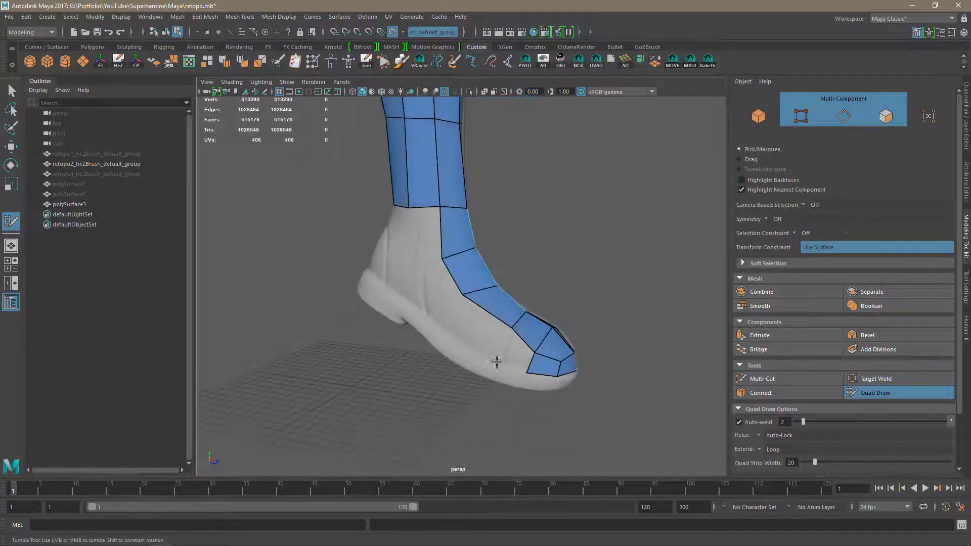
# Place points along one side of the foot above the sole and fill the side quads.
pyautogui.click(497, 362)
pyautogui.click(470, 338)
pyautogui.click(444, 314)
pyautogui.keyDown('shift'); pyautogui.click(505, 348); pyautogui.keyUp('shift')
pyautogui.keyDown('shift'); pyautogui.click(475, 321); pyautogui.keyUp('shift')
pyautogui.keyDown('shift'); pyautogui.click(441, 284); pyautogui.keyUp('shift')
# Fill quads along the foot's opposite side and continue them below the ankle towards the heel.
pyautogui.keyDown('alt'); pyautogui.moveTo(546, 319); pyautogui.dragTo(419, 310); pyautogui.keyUp('alt')
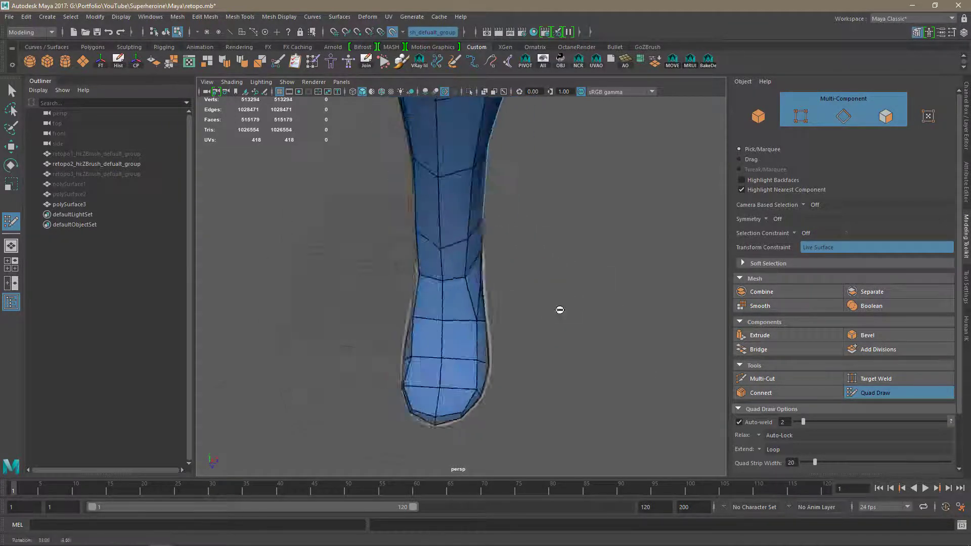
pyautogui.keyDown('alt'); pyautogui.moveTo(559, 310); pyautogui.dragTo(627, 273); pyautogui.keyUp('alt')
pyautogui.keyDown('shift'); pyautogui.click(449, 236); pyautogui.keyUp('shift')
pyautogui.keyDown('shift'); pyautogui.click(463, 278); pyautogui.keyUp('shift')
pyautogui.moveTo(566, 284)
pyautogui.keyDown('alt'); pyautogui.mouseDown()
pyautogui.moveTo(360, 277)
pyautogui.moveTo(566, 283)
pyautogui.mouseUp(); pyautogui.keyUp('alt')
pyautogui.click(402, 258)
pyautogui.click(403, 279)
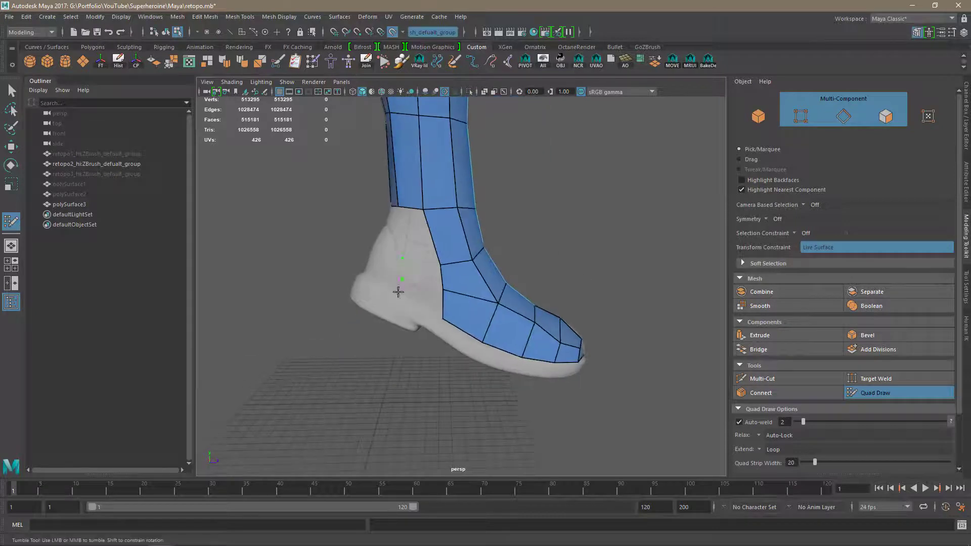
pyautogui.moveTo(398, 291)
pyautogui.keyDown('alt'); pyautogui.mouseDown()
pyautogui.moveTo(572, 288)
pyautogui.moveTo(453, 279)
pyautogui.mouseUp(); pyautogui.keyUp('alt')
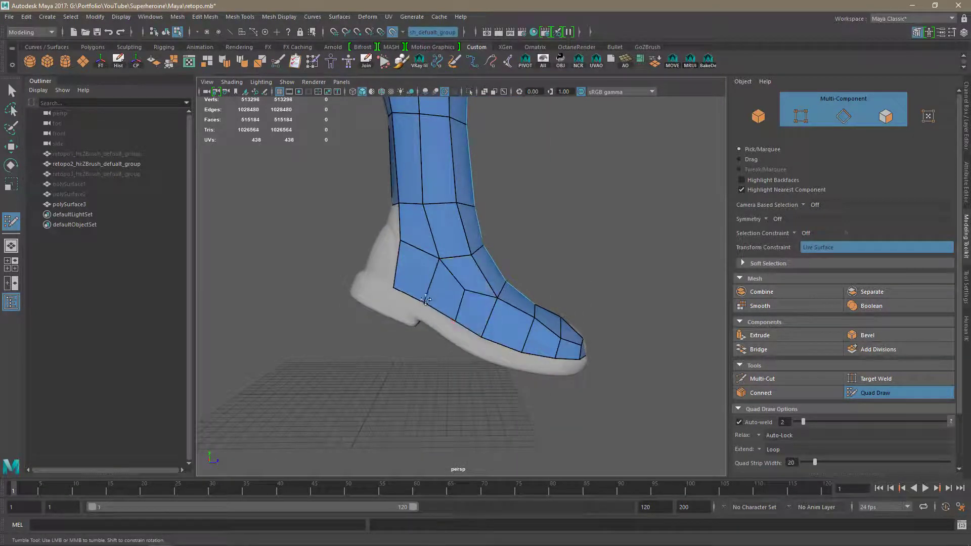
# Fill the quads around the back of the heel and place points on the heel of the sole.
pyautogui.keyDown('alt'); pyautogui.moveTo(582, 298); pyautogui.dragTo(425, 370); pyautogui.keyUp('alt')
pyautogui.moveTo(516, 359)
pyautogui.keyDown('alt'); pyautogui.mouseDown()
pyautogui.moveTo(411, 388)
pyautogui.moveTo(527, 279)
pyautogui.moveTo(450, 283)
pyautogui.moveTo(412, 379)
pyautogui.moveTo(605, 394)
pyautogui.moveTo(486, 373)
pyautogui.mouseUp(); pyautogui.keyUp('alt')
pyautogui.keyDown('shift'); pyautogui.click(501, 291); pyautogui.keyUp('shift')
pyautogui.keyDown('shift'); pyautogui.click(499, 253); pyautogui.keyUp('shift')
pyautogui.keyDown('shift'); pyautogui.click(488, 247); pyautogui.keyUp('shift')
pyautogui.keyDown('shift'); pyautogui.click(488, 283); pyautogui.keyUp('shift')
pyautogui.click(485, 314)
pyautogui.click(484, 333)
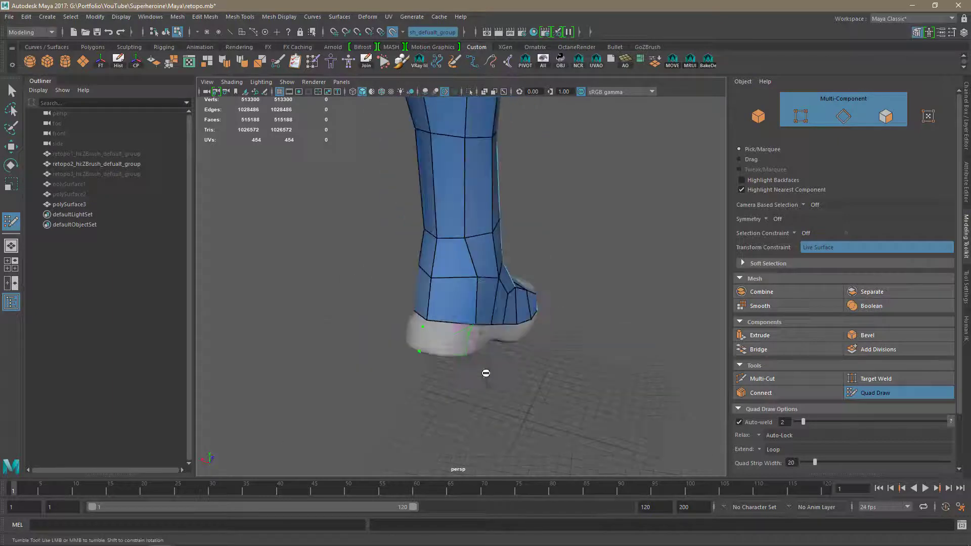
# Fill quads around the sides of the sole's heel up to the step under the arch.
pyautogui.keyDown('alt'); pyautogui.moveTo(480, 279); pyautogui.dragTo(597, 291); pyautogui.keyUp('alt')
pyautogui.keyDown('shift'); pyautogui.click(516, 301); pyautogui.keyUp('shift')
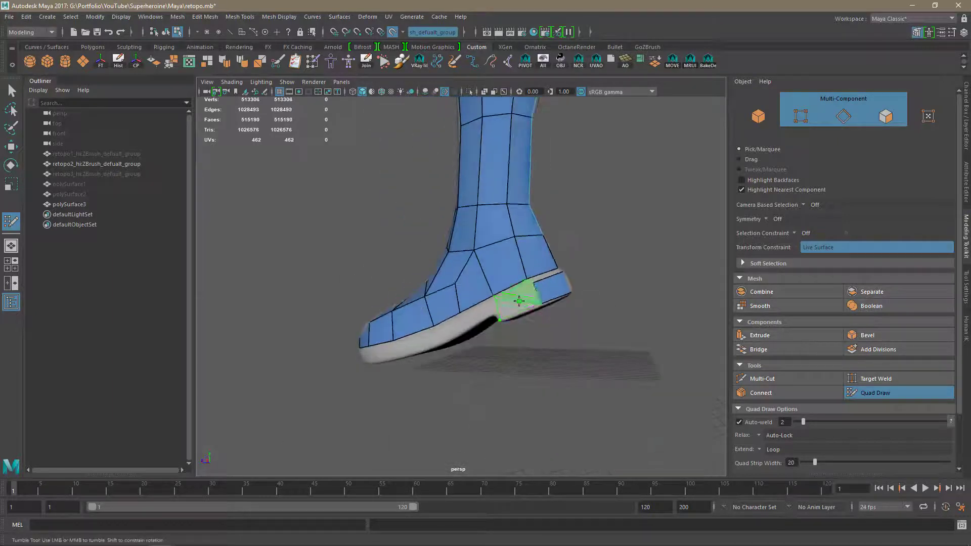
pyautogui.keyDown('alt'); pyautogui.moveTo(516, 301); pyautogui.dragTo(471, 320); pyautogui.keyUp('alt')
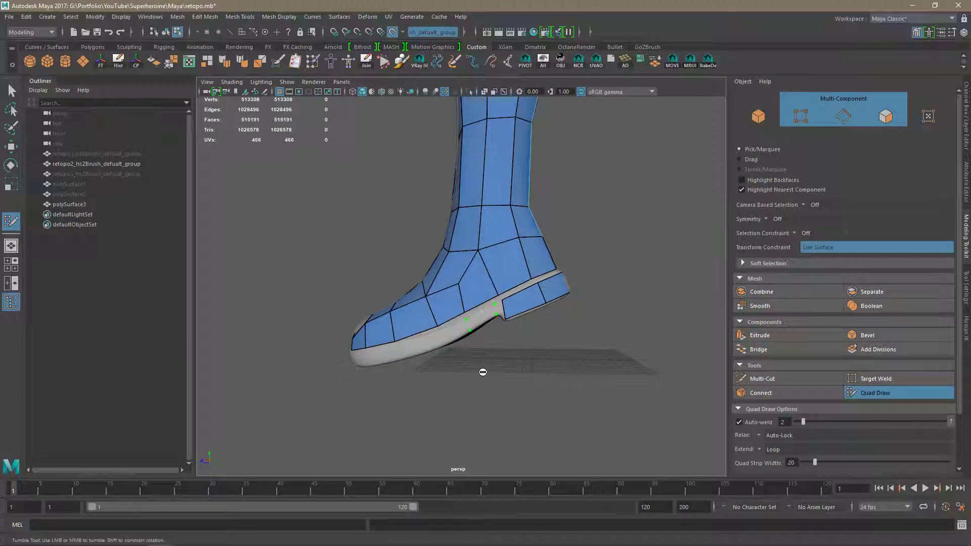
pyautogui.keyDown('alt'); pyautogui.moveTo(482, 372); pyautogui.dragTo(464, 364); pyautogui.keyUp('alt')
pyautogui.keyDown('alt'); pyautogui.moveTo(463, 364); pyautogui.dragTo(569, 382, button='right'); pyautogui.keyUp('alt')
pyautogui.keyDown('shift'); pyautogui.click(566, 346); pyautogui.keyUp('shift')
pyautogui.keyDown('alt'); pyautogui.moveTo(566, 346); pyautogui.dragTo(586, 335); pyautogui.keyUp('alt')
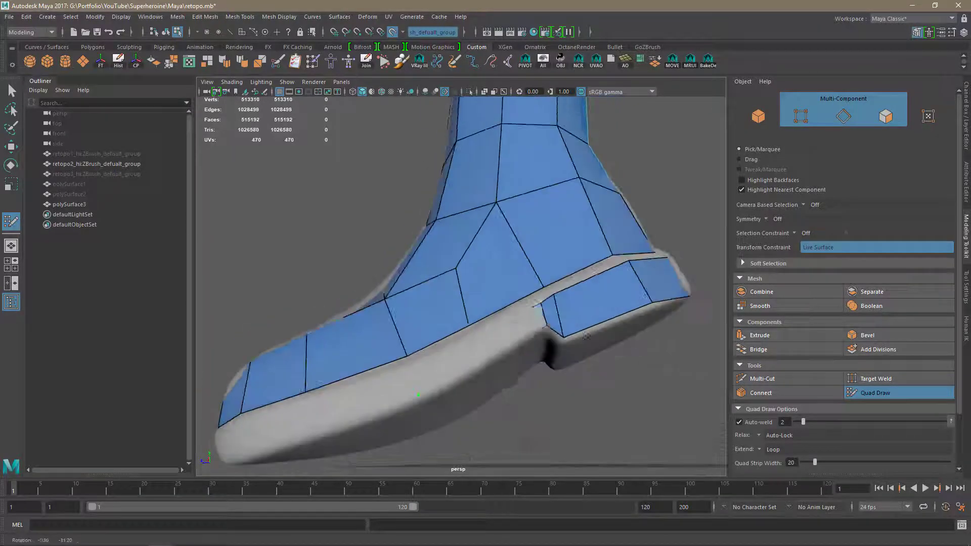
# Bridge the gap between the heel block and the shoe upper with quads, and insert an edge loop through the heel.
pyautogui.keyDown('shift'); pyautogui.click(607, 265); pyautogui.keyUp('shift')
pyautogui.keyDown('alt'); pyautogui.moveTo(607, 264); pyautogui.dragTo(517, 281); pyautogui.keyUp('alt')
pyautogui.keyDown('shift'); pyautogui.click(581, 338); pyautogui.keyUp('shift')
pyautogui.click(380, 318)
pyautogui.keyDown('shift'); pyautogui.click(334, 291); pyautogui.keyUp('shift')
pyautogui.keyDown('shift'); pyautogui.click(306, 326); pyautogui.keyUp('shift')
pyautogui.click(424, 326)
pyautogui.keyDown('shift'); pyautogui.click(405, 303); pyautogui.keyUp('shift')
pyautogui.keyDown('ctrl'); pyautogui.click(349, 316); pyautogui.keyUp('ctrl')
pyautogui.keyDown('alt'); pyautogui.moveTo(555, 346); pyautogui.dragTo(481, 375); pyautogui.keyUp('alt')
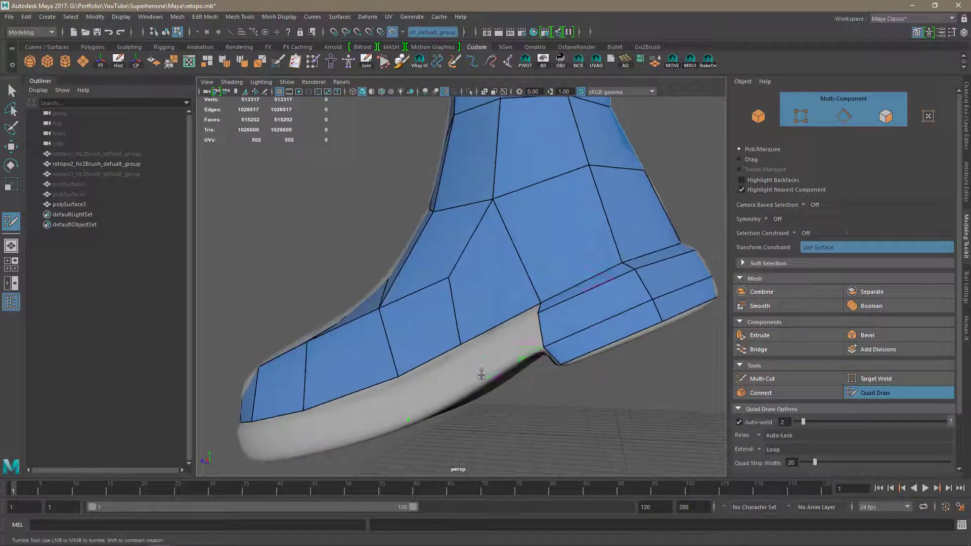
# Fill quads along one side of the sole from the heel to the forefoot, connected to the shoe upper.
pyautogui.keyDown('shift'); pyautogui.click(530, 389); pyautogui.keyUp('shift')
pyautogui.keyDown('alt'); pyautogui.moveTo(505, 322); pyautogui.dragTo(435, 405, button='right'); pyautogui.keyUp('alt')
pyautogui.keyDown('shift'); pyautogui.click(424, 422); pyautogui.keyUp('shift')
pyautogui.keyDown('shift'); pyautogui.click(440, 398); pyautogui.keyUp('shift')
pyautogui.keyDown('alt'); pyautogui.moveTo(441, 397); pyautogui.dragTo(511, 370); pyautogui.keyUp('alt')
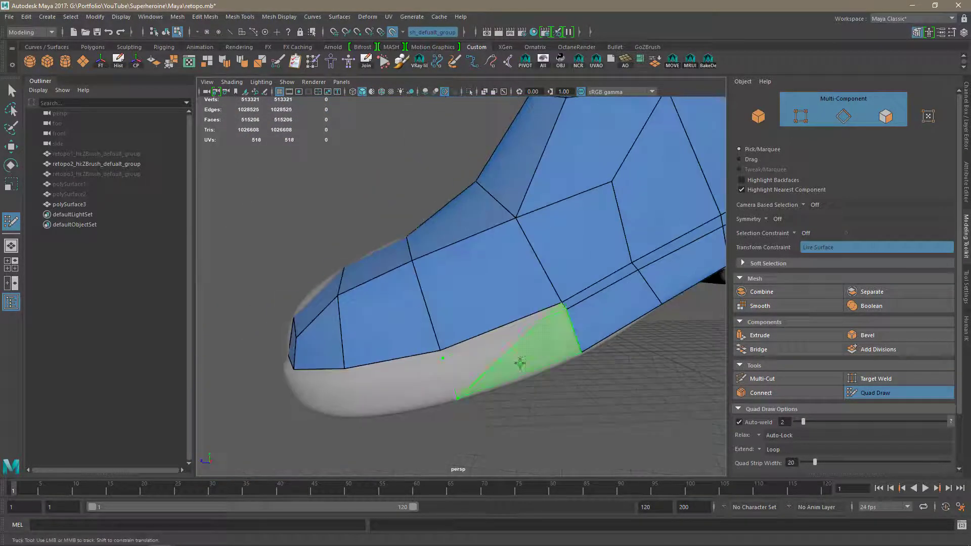
pyautogui.keyDown('shift'); pyautogui.click(520, 362); pyautogui.keyUp('shift')
pyautogui.keyDown('alt'); pyautogui.moveTo(520, 362); pyautogui.dragTo(522, 348, button='right'); pyautogui.keyUp('alt')
pyautogui.keyDown('shift'); pyautogui.click(522, 349); pyautogui.keyUp('shift')
# Place points around the toe end of the sole and fill the quads up to the shoe upper.
pyautogui.click(307, 413)
pyautogui.click(340, 433)
pyautogui.keyDown('alt'); pyautogui.moveTo(341, 434); pyautogui.dragTo(596, 359); pyautogui.keyUp('alt')
pyautogui.keyDown('shift'); pyautogui.click(481, 369); pyautogui.keyUp('shift')
pyautogui.keyDown('shift'); pyautogui.click(512, 393); pyautogui.keyUp('shift')
pyautogui.click(462, 394)
pyautogui.keyDown('shift'); pyautogui.click(502, 380); pyautogui.keyUp('shift')
# Fill quads along the other side of the sole from the toe back to the heel.
pyautogui.keyDown('alt'); pyautogui.moveTo(502, 379); pyautogui.dragTo(430, 336); pyautogui.keyUp('alt')
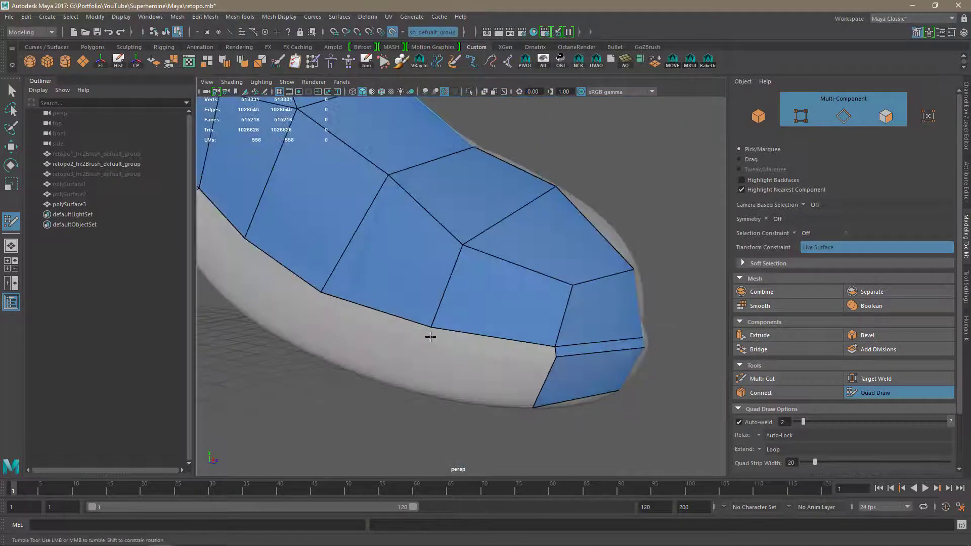
pyautogui.keyDown('alt'); pyautogui.moveTo(488, 374); pyautogui.dragTo(521, 366); pyautogui.keyUp('alt')
pyautogui.keyDown('shift'); pyautogui.click(523, 367); pyautogui.keyUp('shift')
pyautogui.keyDown('alt'); pyautogui.moveTo(523, 367); pyautogui.dragTo(582, 400, button='right'); pyautogui.keyUp('alt')
pyautogui.keyDown('alt'); pyautogui.moveTo(329, 433); pyautogui.dragTo(440, 379); pyautogui.keyUp('alt')
pyautogui.click(344, 341)
pyautogui.keyDown('shift'); pyautogui.click(435, 341); pyautogui.keyUp('shift')
pyautogui.keyDown('alt'); pyautogui.moveTo(435, 341); pyautogui.dragTo(450, 308); pyautogui.keyUp('alt')
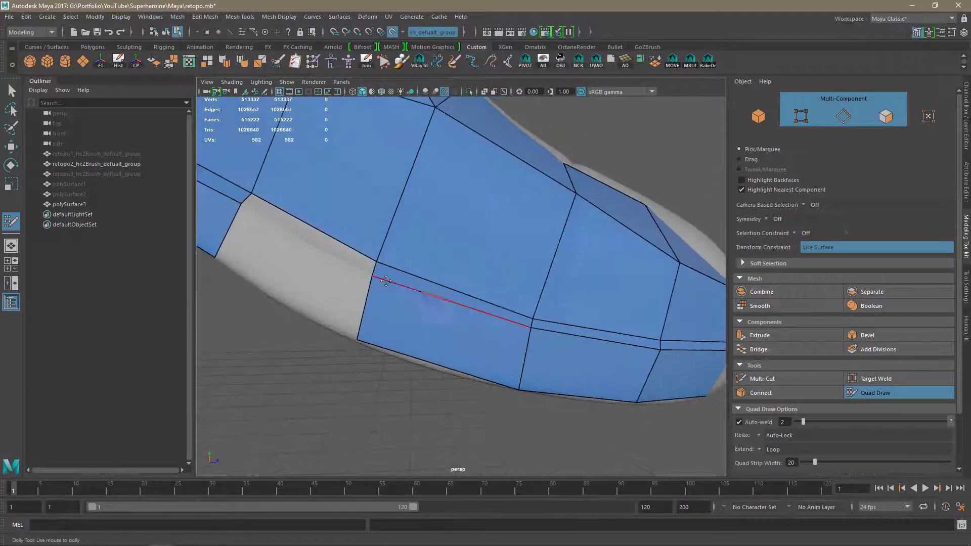
pyautogui.keyDown('shift'); pyautogui.click(296, 283); pyautogui.keyUp('shift')
# Close the underside of the sole and heel with two columns of quads and tidy their centre line.
pyautogui.keyDown('alt'); pyautogui.moveTo(296, 283); pyautogui.dragTo(399, 313); pyautogui.keyUp('alt')
pyautogui.keyDown('alt'); pyautogui.moveTo(518, 228); pyautogui.dragTo(445, 207); pyautogui.keyUp('alt')
pyautogui.keyDown('shift'); pyautogui.click(466, 258); pyautogui.keyUp('shift')
pyautogui.keyDown('shift'); pyautogui.click(324, 279); pyautogui.keyUp('shift')
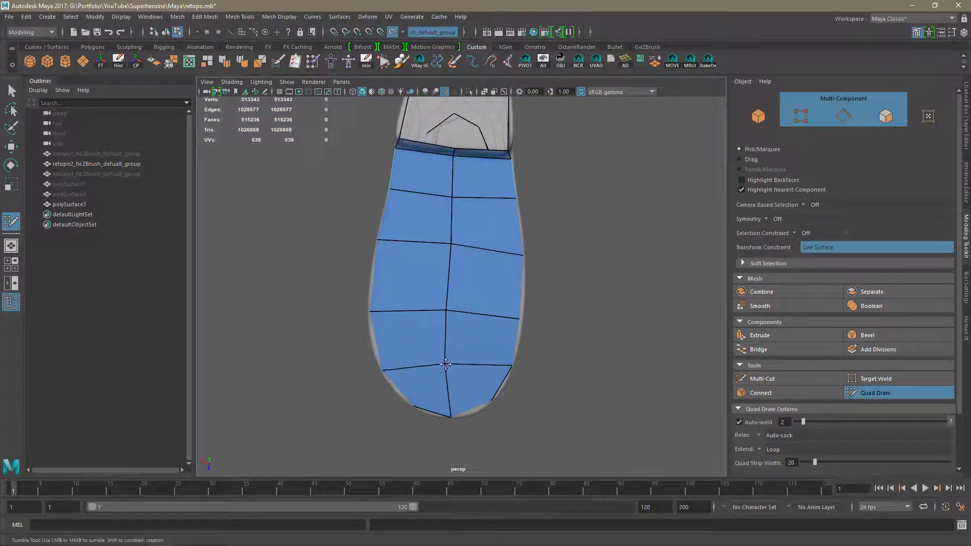
pyautogui.keyDown('alt'); pyautogui.moveTo(445, 364); pyautogui.dragTo(444, 348); pyautogui.keyUp('alt')
pyautogui.keyDown('shift'); pyautogui.click(440, 260); pyautogui.keyUp('shift')
pyautogui.keyDown('shift'); pyautogui.click(504, 280); pyautogui.keyUp('shift')
pyautogui.moveTo(505, 279)
pyautogui.keyDown('alt'); pyautogui.mouseDown()
pyautogui.moveTo(503, 341)
pyautogui.moveTo(455, 313)
pyautogui.mouseUp(); pyautogui.keyUp('alt')
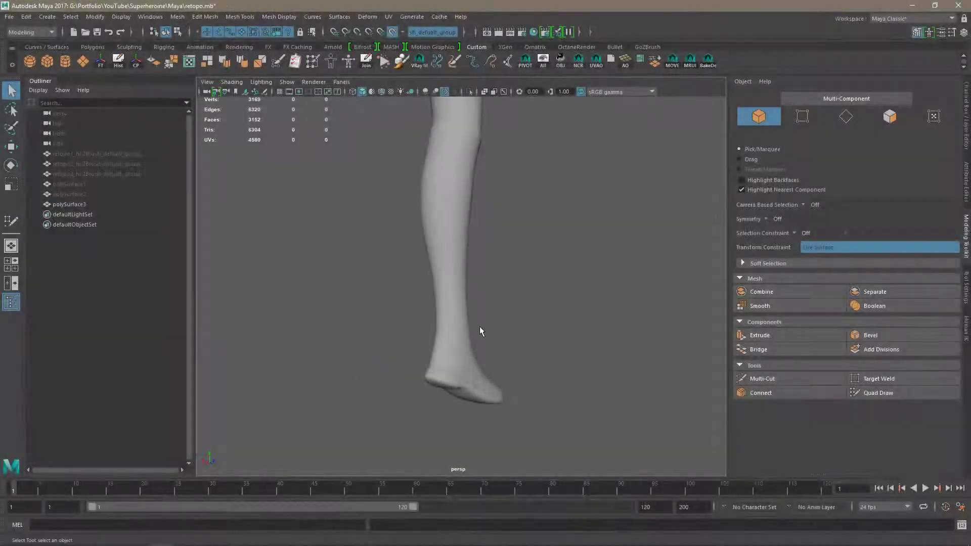
# Select the retopologized leg mesh polySurface3 and inspect it from the side and from above.
pyautogui.click(480, 347)
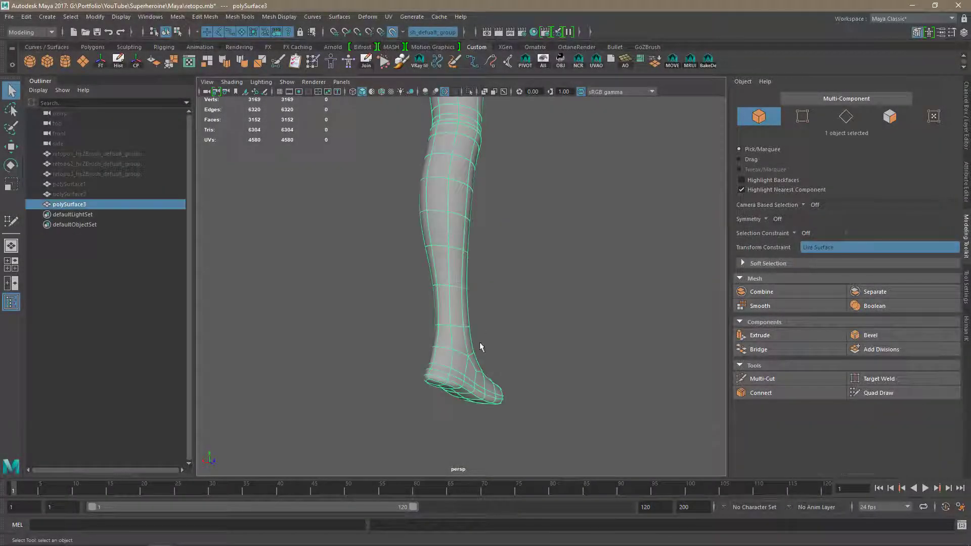
pyautogui.keyDown('alt'); pyautogui.moveTo(480, 347); pyautogui.dragTo(705, 349); pyautogui.keyUp('alt')
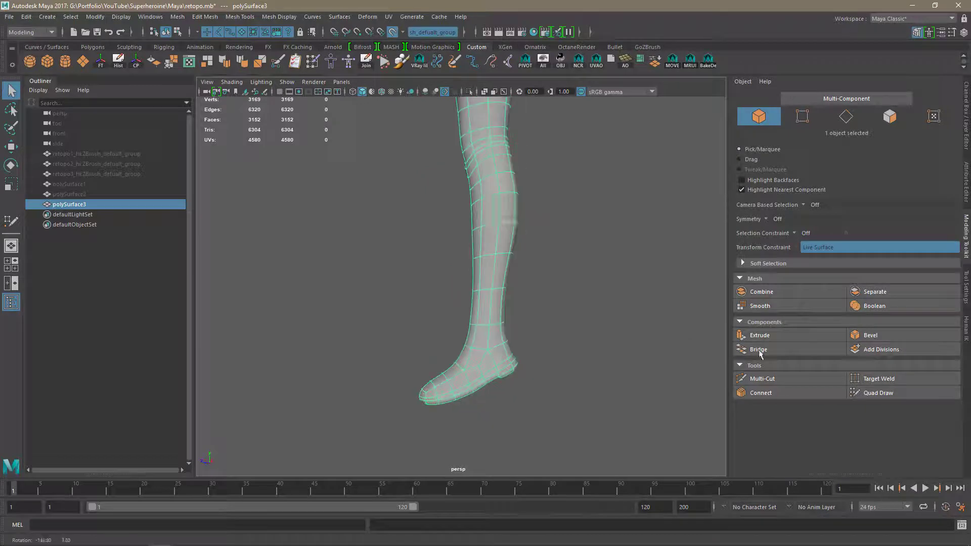
pyautogui.keyDown('alt'); pyautogui.moveTo(590, 219); pyautogui.dragTo(495, 318); pyautogui.keyUp('alt')
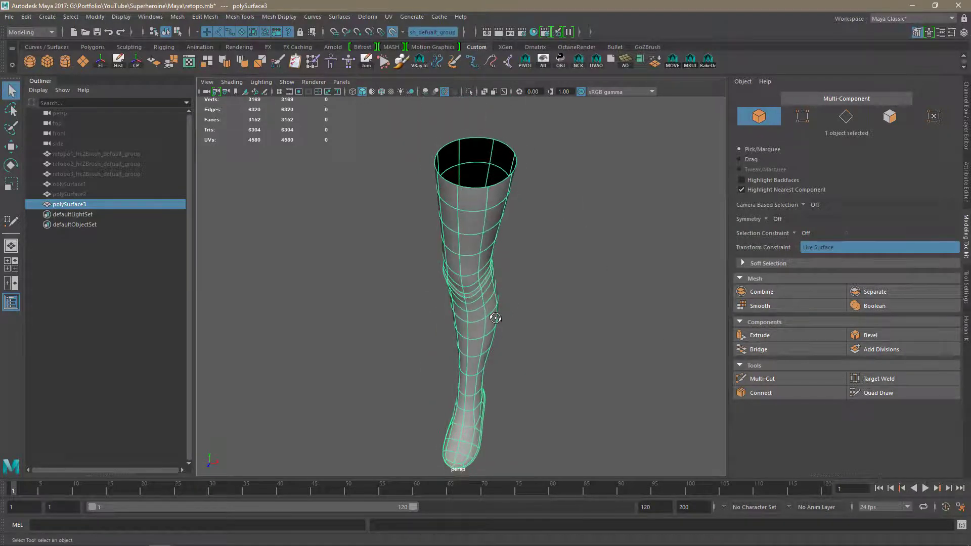
# Extrude all faces of the leg mesh with a Local Translate Z of -1.2 to give it thickness.
pyautogui.press('1')
pyautogui.keyDown('alt'); pyautogui.moveTo(530, 302); pyautogui.dragTo(563, 349, button='middle'); pyautogui.keyUp('alt')
pyautogui.keyDown('alt'); pyautogui.moveTo(564, 349); pyautogui.dragTo(558, 353); pyautogui.keyUp('alt')
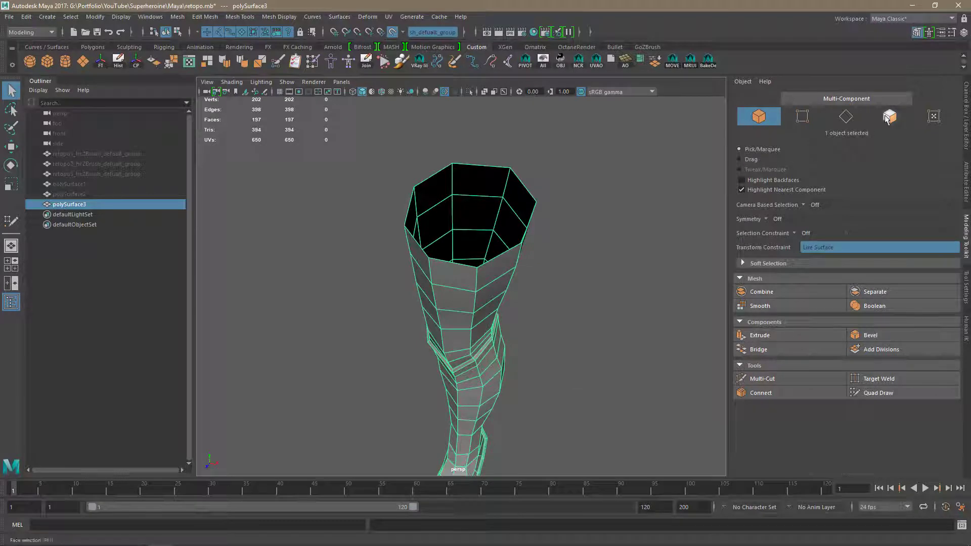
pyautogui.click(761, 335)
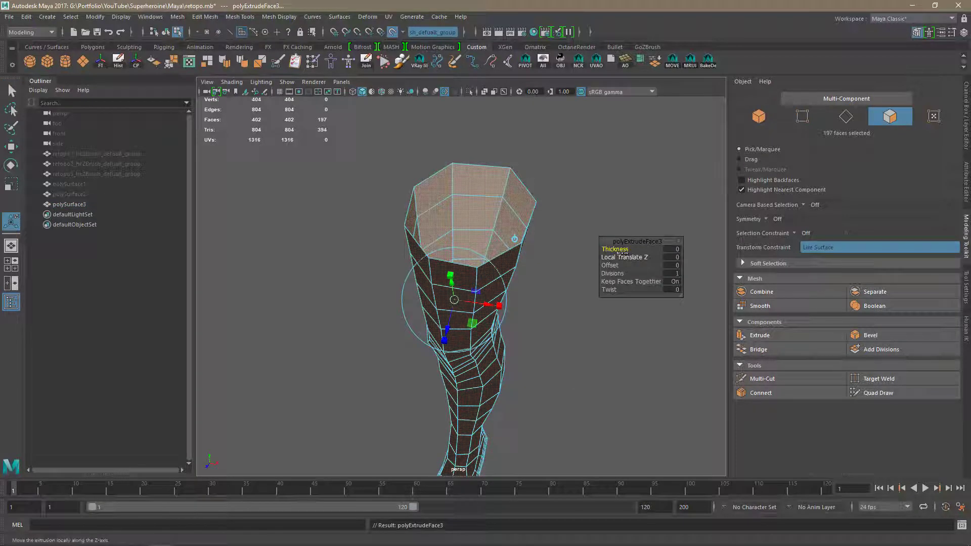
pyautogui.moveTo(620, 250); pyautogui.dragTo(625, 259)
pyautogui.hotkey('ctrl', 'z')
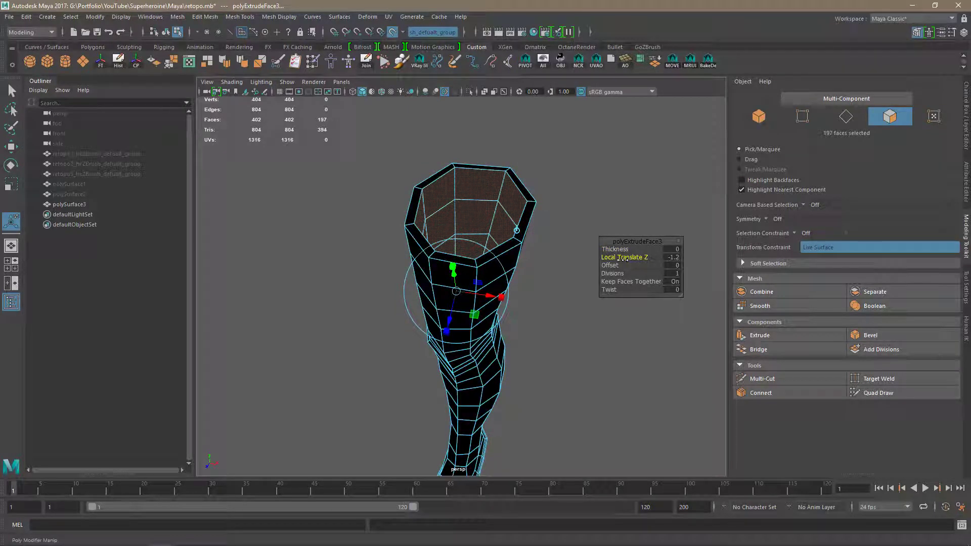
pyautogui.click(763, 116)
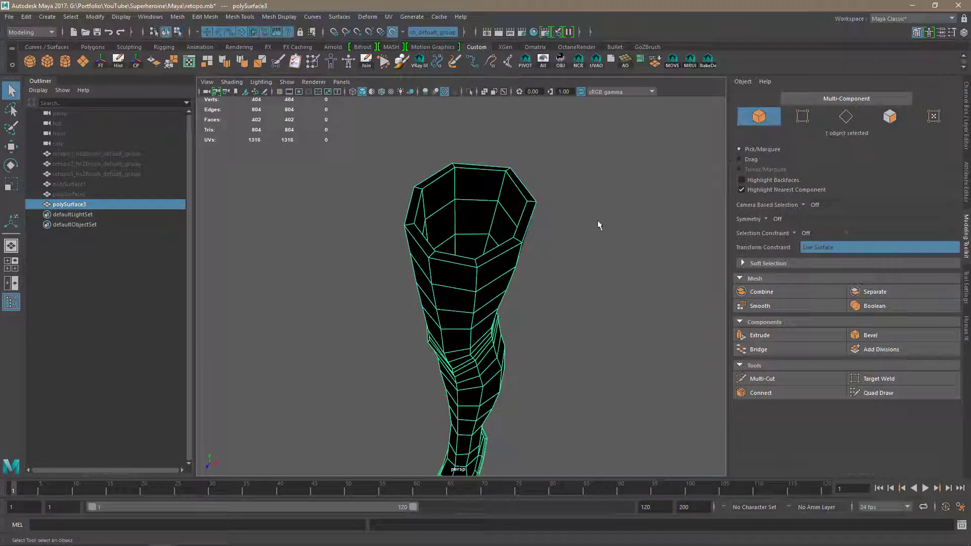
# Reverse the normals of the thickened leg mesh so that its surfaces face outward.
pyautogui.click(155, 61)
pyautogui.click(550, 290)
pyautogui.keyDown('alt'); pyautogui.moveTo(550, 290); pyautogui.dragTo(605, 336, button='right'); pyautogui.keyUp('alt')
pyautogui.keyDown('alt'); pyautogui.moveTo(568, 283); pyautogui.dragTo(555, 361, button='middle'); pyautogui.keyUp('alt')
pyautogui.click(538, 281)
# Connect the ring of edges across the leg's thigh rim with 2 segments and a pinch of 0.91.
pyautogui.click(846, 117)
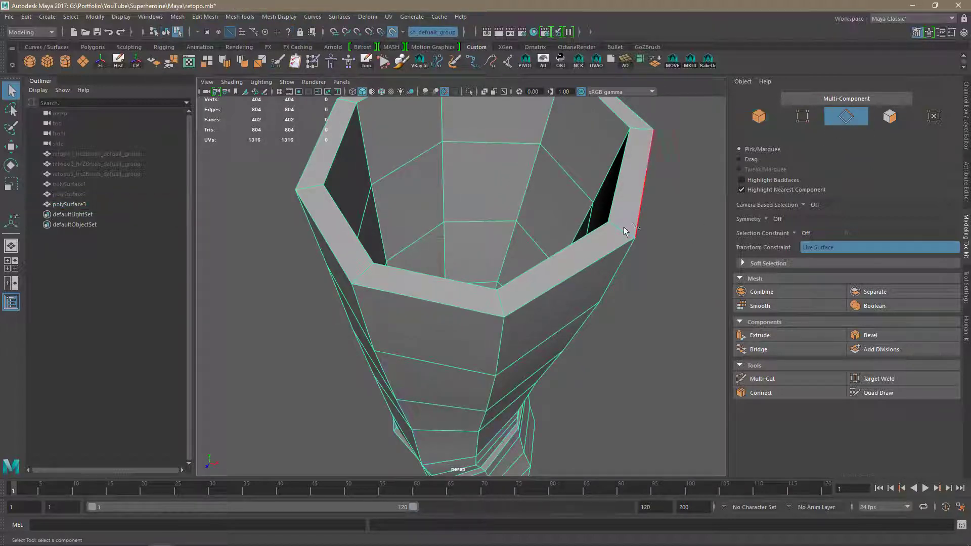
pyautogui.click(521, 281)
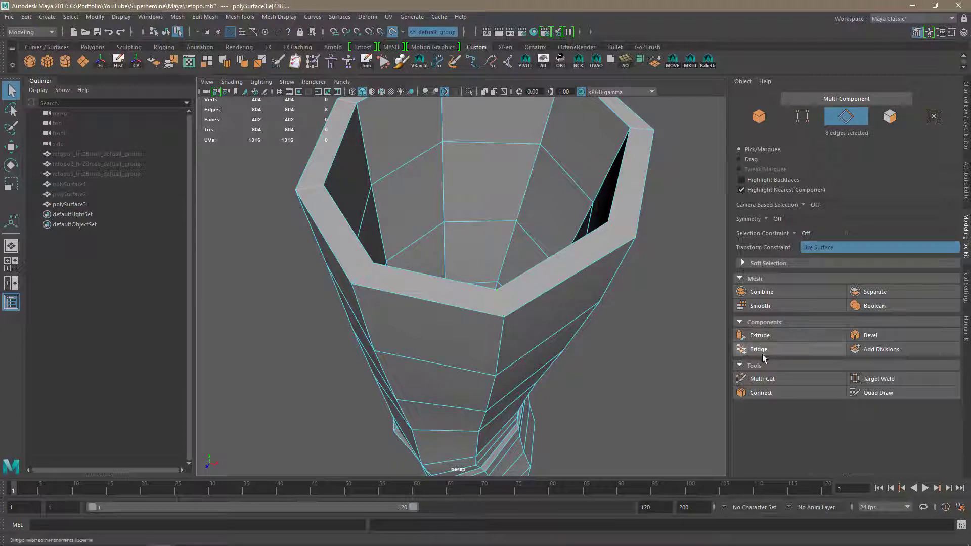
pyautogui.click(761, 393)
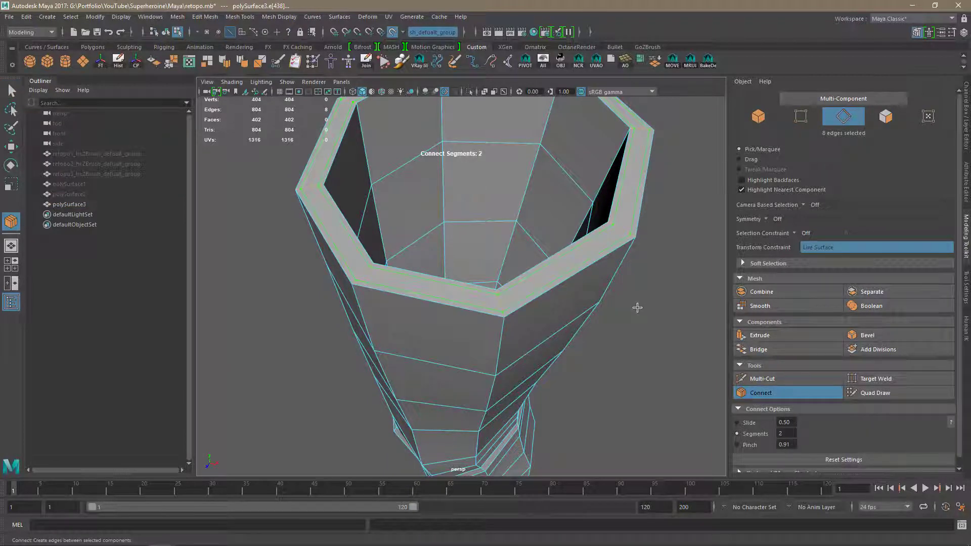
pyautogui.press('Return')
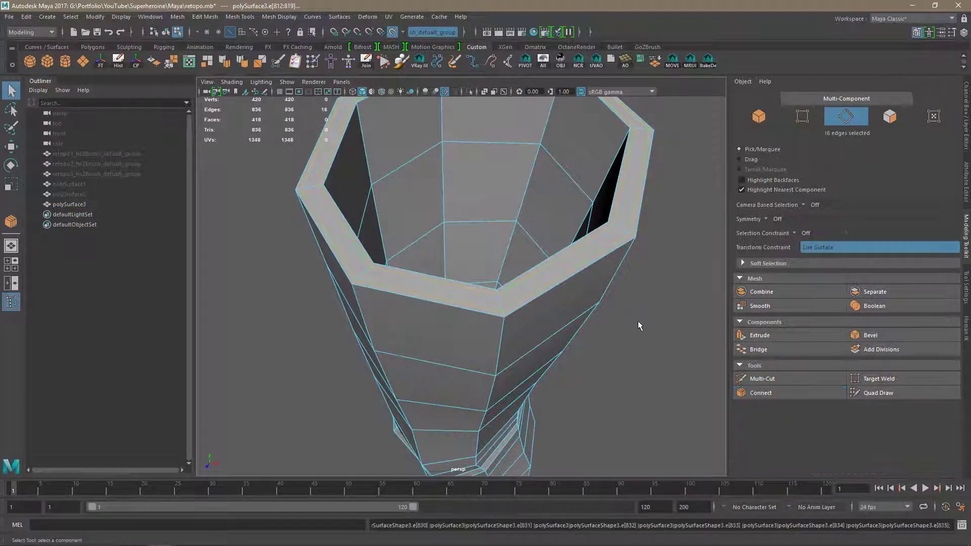
pyautogui.click(638, 321)
# Delete the second face loop inside the leg and all inner faces below it, keeping the inner band at the rim.
pyautogui.keyDown('alt'); pyautogui.moveTo(638, 322); pyautogui.dragTo(435, 341, button='right'); pyautogui.keyUp('alt')
pyautogui.keyDown('alt'); pyautogui.moveTo(488, 363); pyautogui.dragTo(520, 408); pyautogui.keyUp('alt')
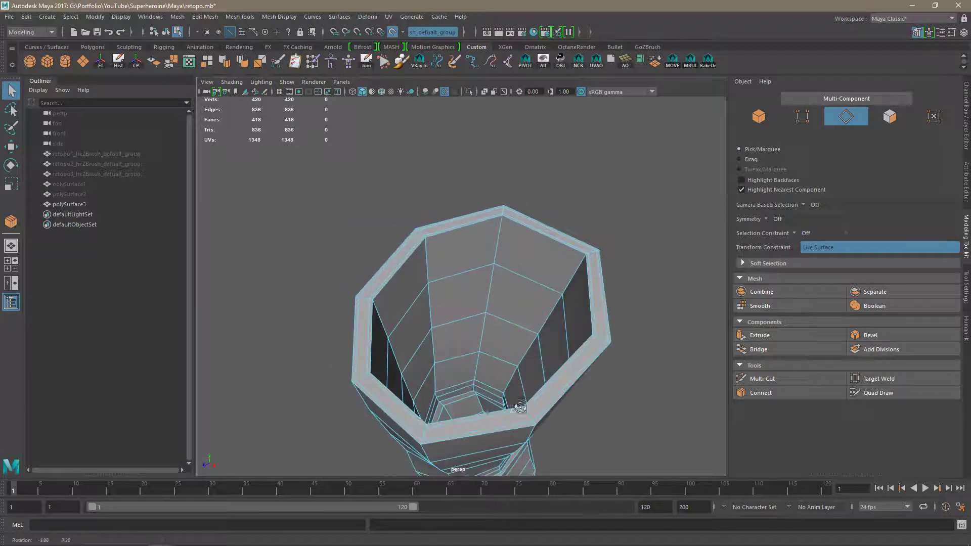
pyautogui.click(889, 117)
pyautogui.click(498, 293)
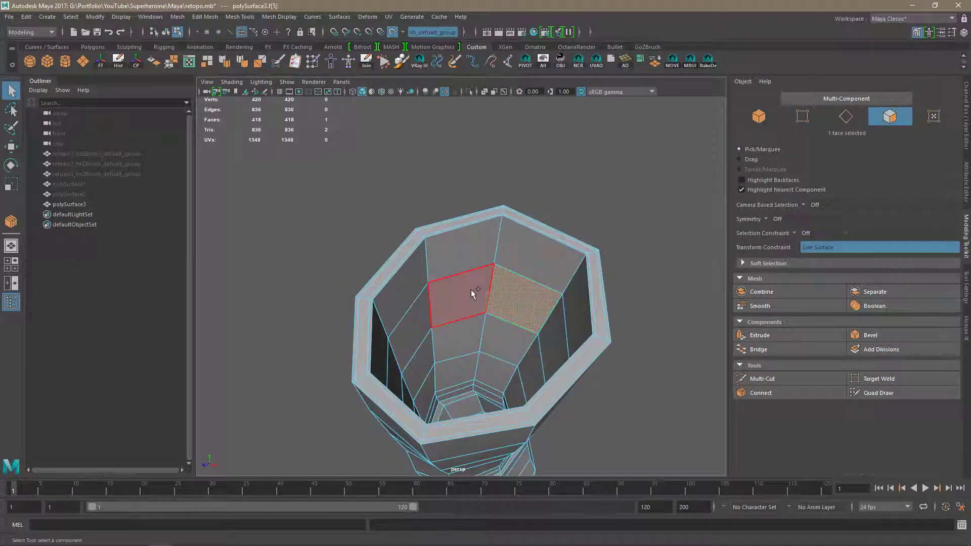
pyautogui.keyDown('shift'); pyautogui.doubleClick(471, 289); pyautogui.keyUp('shift')
pyautogui.press('Delete')
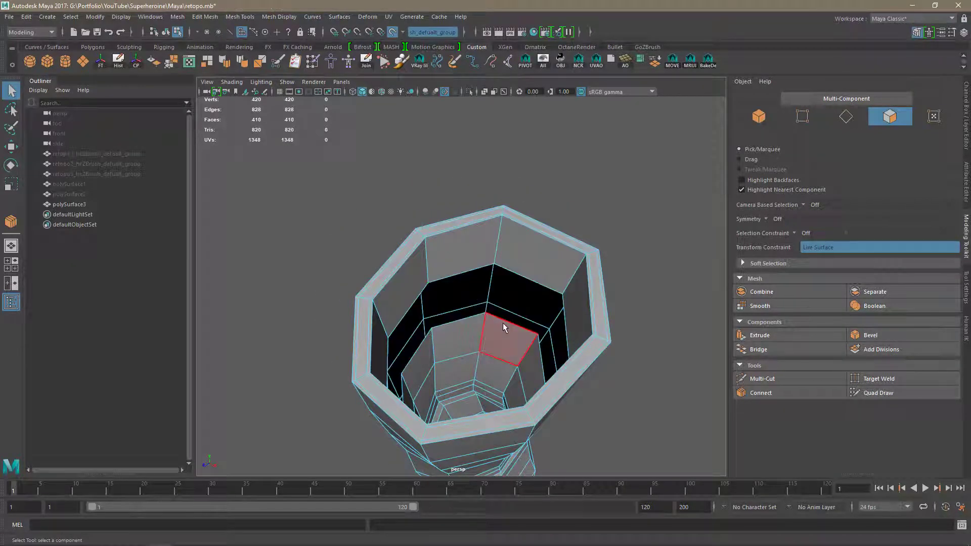
pyautogui.doubleClick(503, 322)
pyautogui.press('Delete')
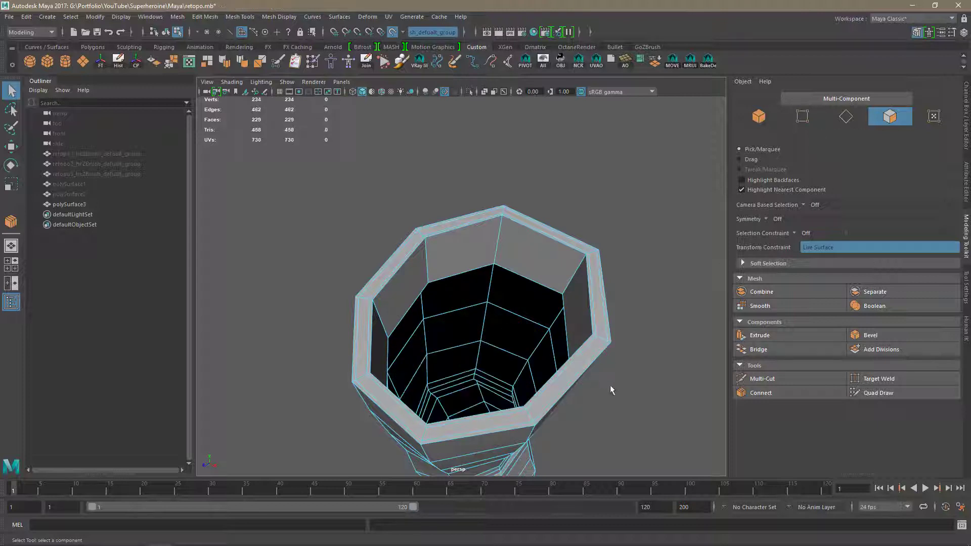
# Display the whole leg with smooth mesh preview, and save the scene with the torso and glove meshes shown again.
pyautogui.keyDown('alt'); pyautogui.moveTo(609, 392); pyautogui.dragTo(471, 341); pyautogui.keyUp('alt')
pyautogui.keyDown('alt'); pyautogui.moveTo(472, 342); pyautogui.dragTo(658, 307, button='right'); pyautogui.keyUp('alt')
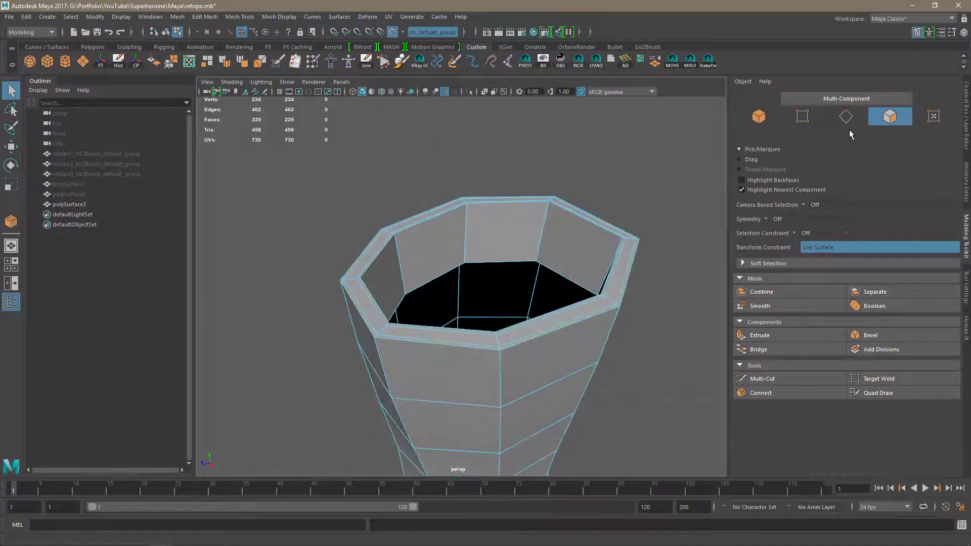
pyautogui.click(885, 122)
pyautogui.click(847, 101)
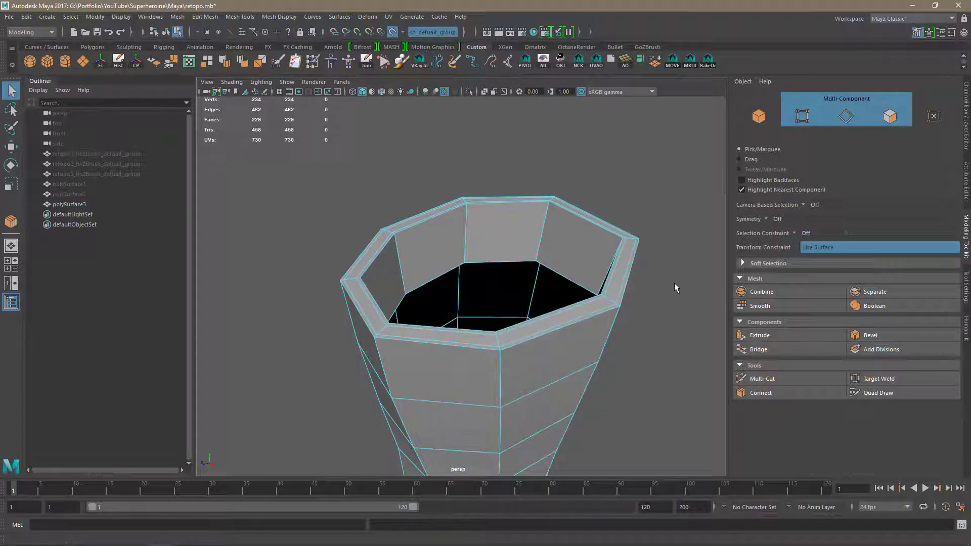
pyautogui.keyDown('alt'); pyautogui.moveTo(675, 287); pyautogui.dragTo(611, 330, button='right'); pyautogui.keyUp('alt')
pyautogui.click(763, 125)
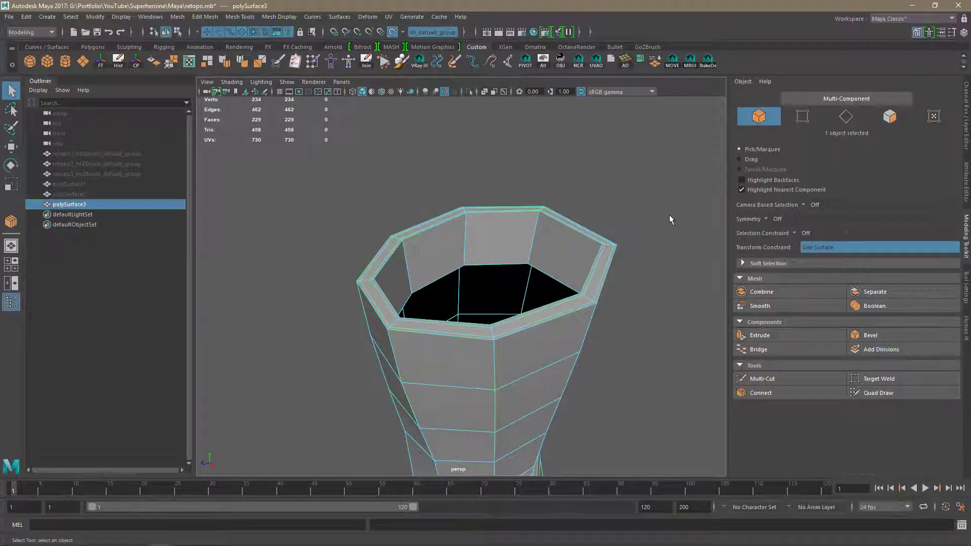
pyautogui.click(669, 214)
pyautogui.click(602, 278)
pyautogui.press('3')
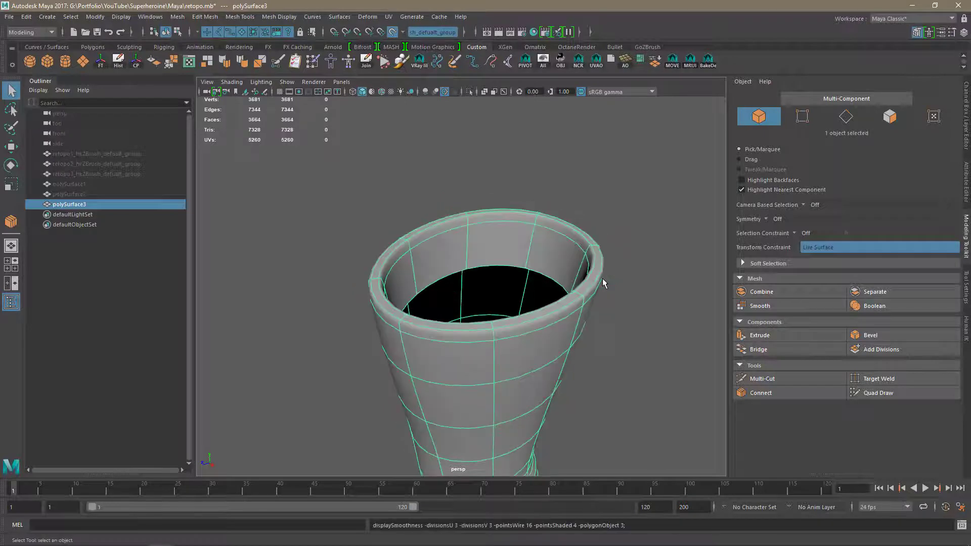
pyautogui.click(681, 355)
pyautogui.keyDown('alt'); pyautogui.moveTo(682, 355); pyautogui.dragTo(583, 404); pyautogui.keyUp('alt')
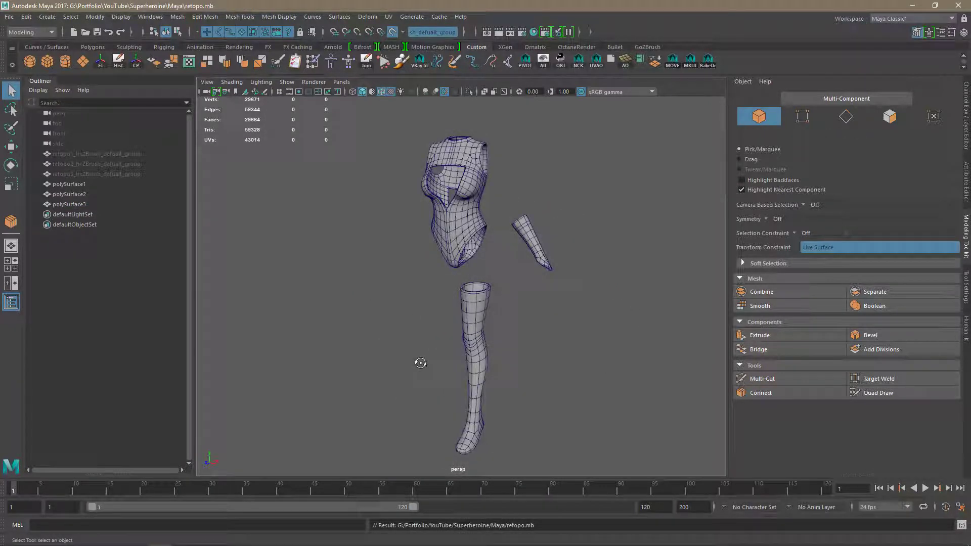
# Export the torso mesh polySurface1 to the Superheroine Maya folder as retopo1_low.OBJ.
pyautogui.click(461, 241)
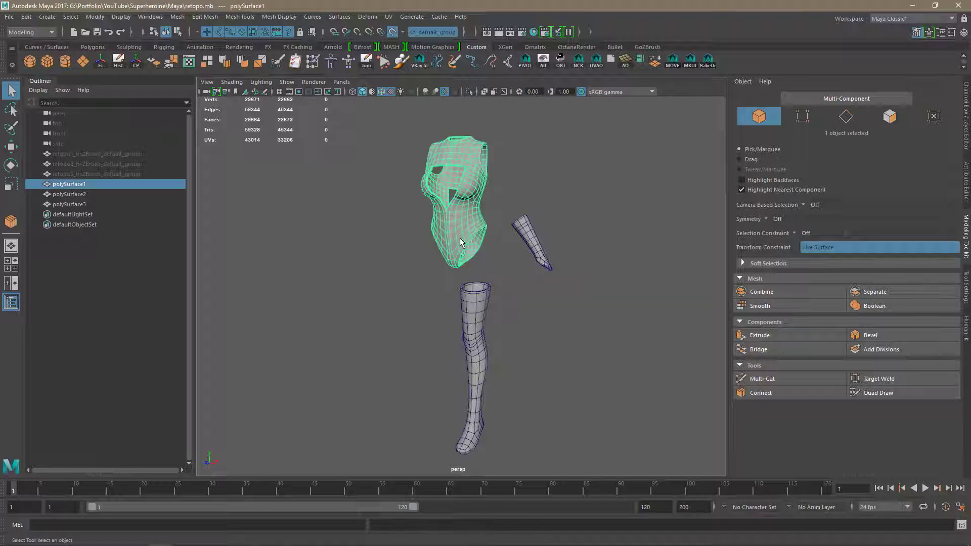
pyautogui.click(9, 17)
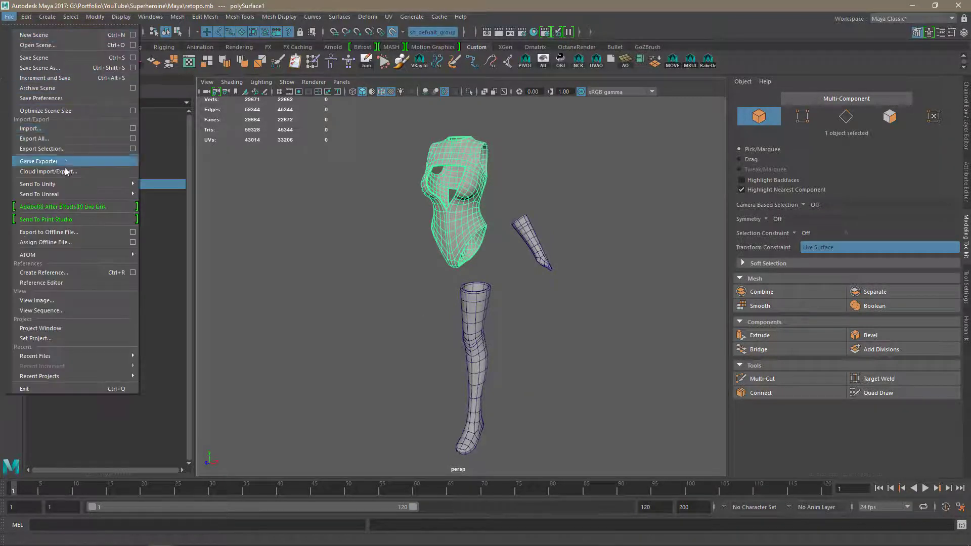
pyautogui.click(65, 145)
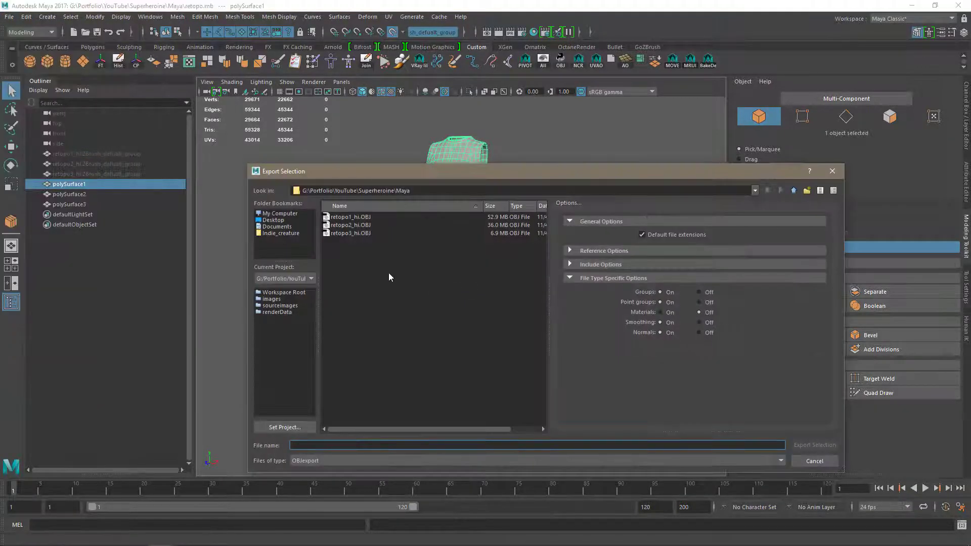
pyautogui.click(369, 217)
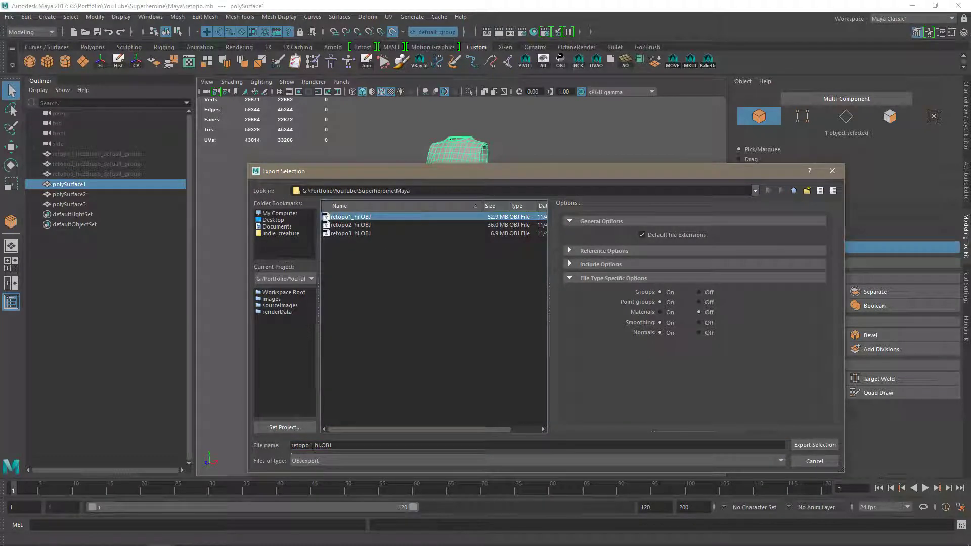
pyautogui.click(315, 445)
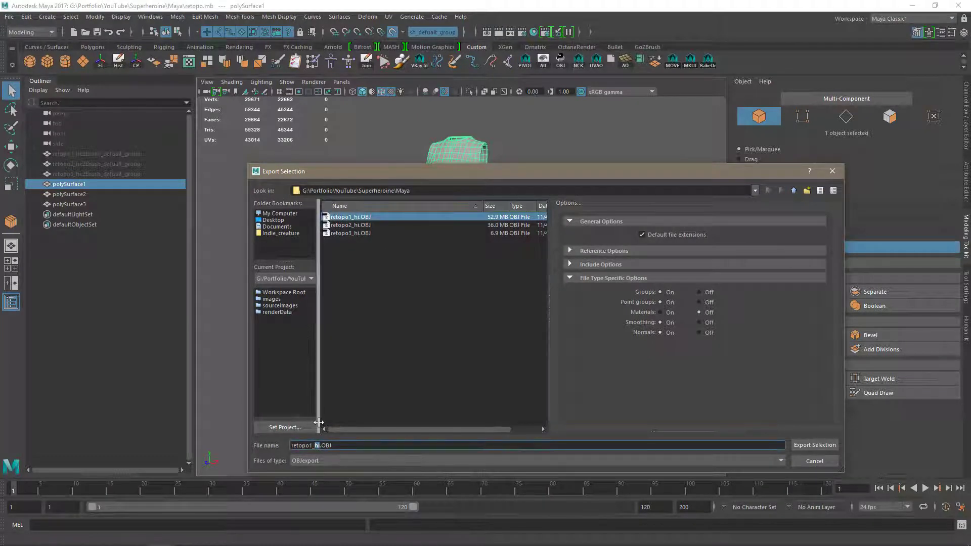
pyautogui.write('low')
pyautogui.press('Return')
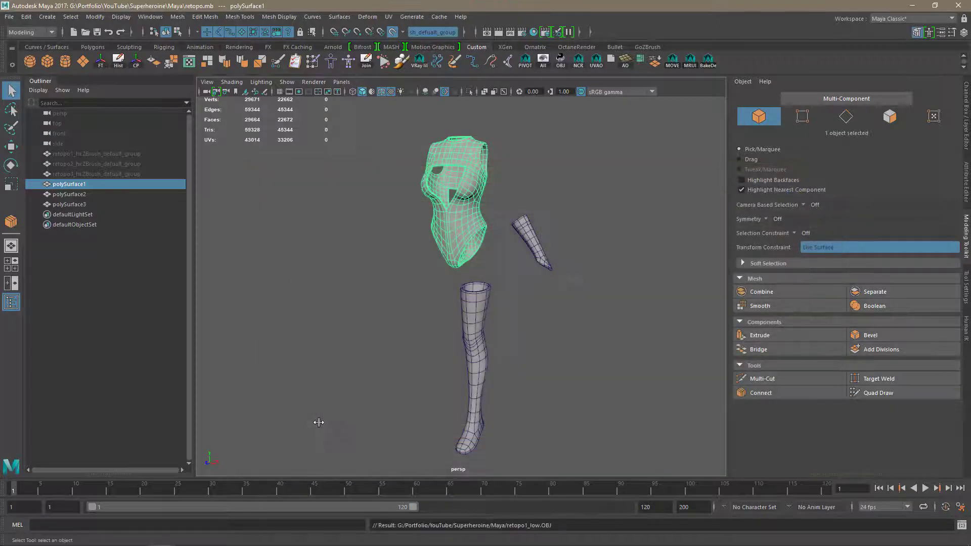
# Export the glove mesh polySurface2 to the same folder as retopo2_low.OBJ.
pyautogui.click(549, 265)
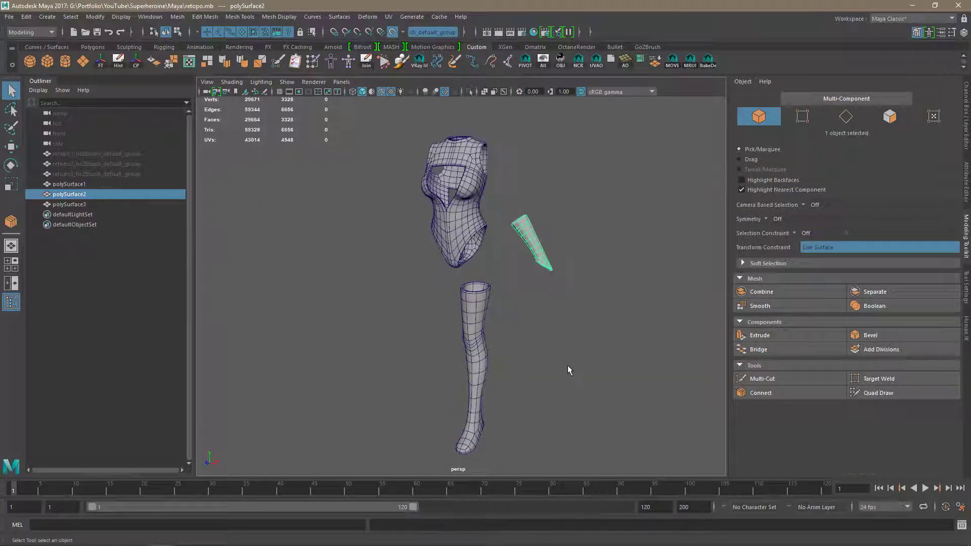
pyautogui.hotkey('ctrl', 'alt', 'e')
pyautogui.click(365, 235)
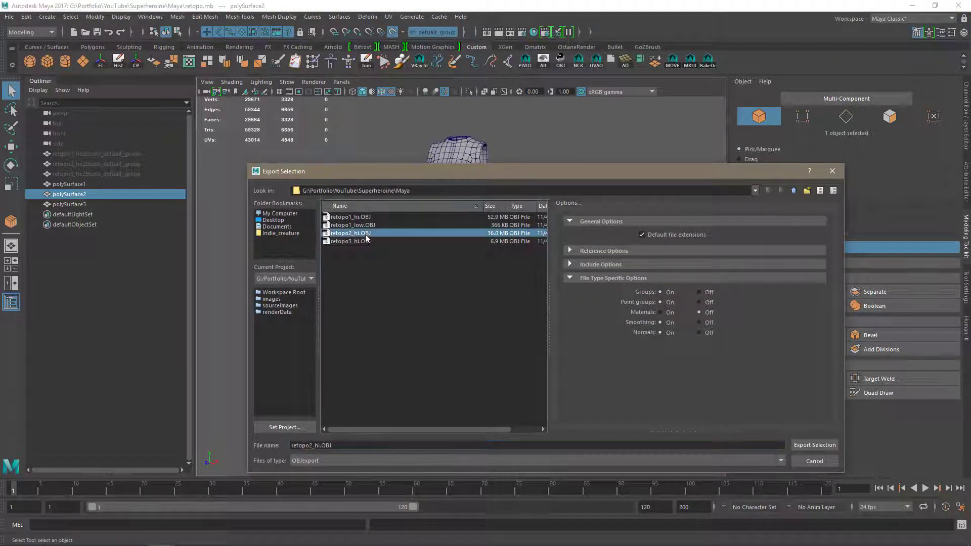
pyautogui.click(314, 445)
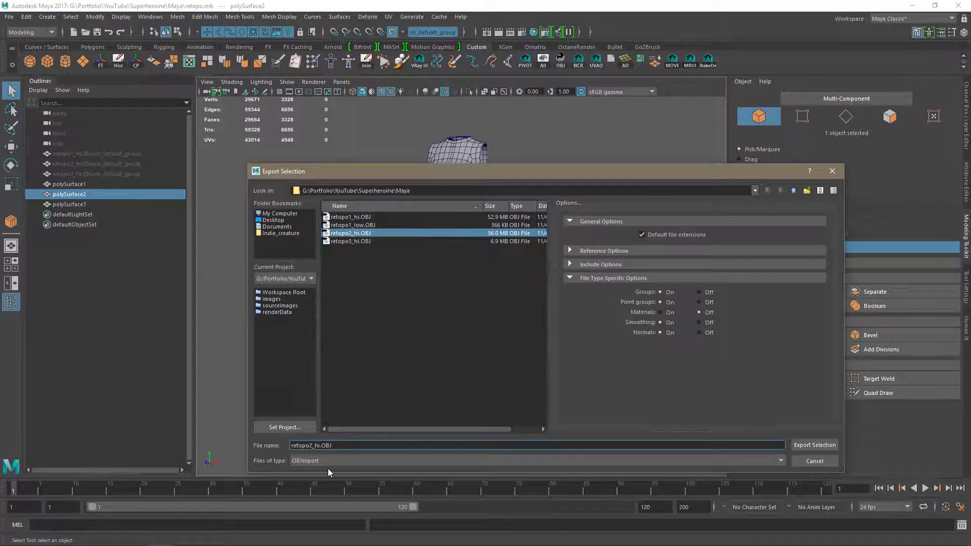
pyautogui.write('low')
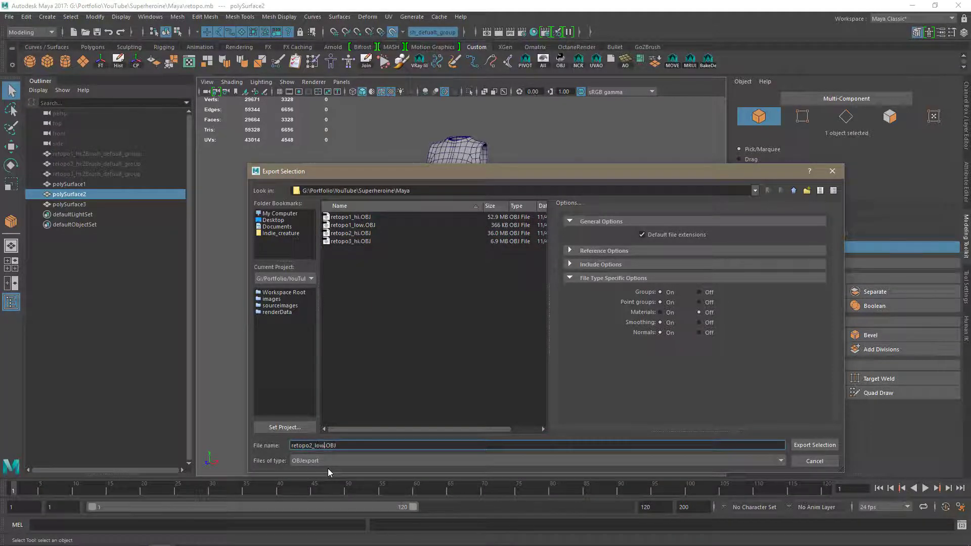
pyautogui.press('Return')
# Export the leg mesh polySurface3 to the same folder as retopo3_low.OBJ.
pyautogui.click(481, 343)
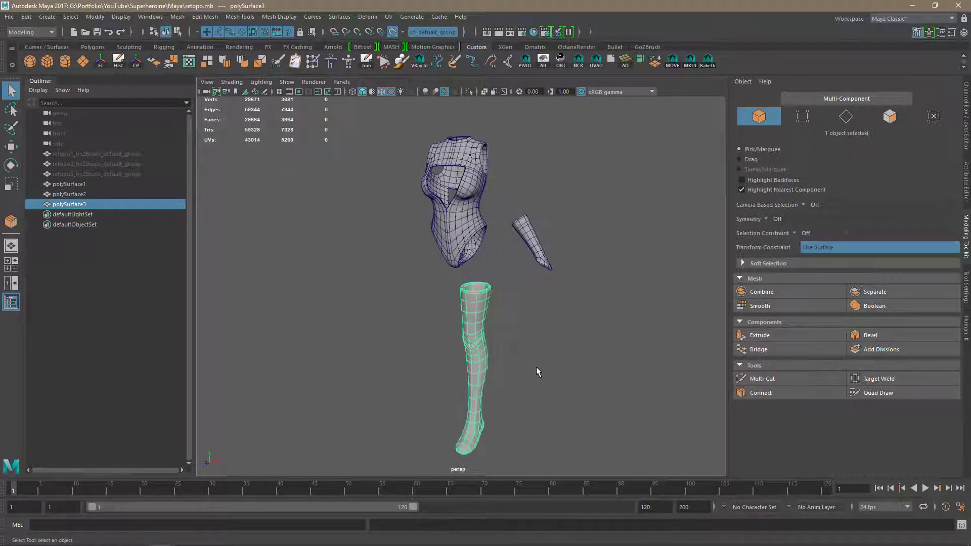
pyautogui.press('g')
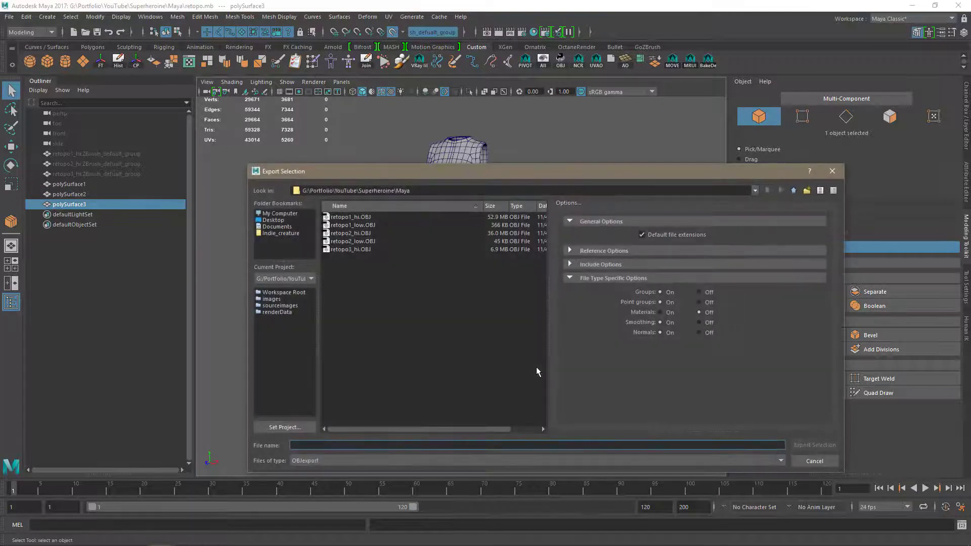
pyautogui.click(361, 249)
pyautogui.click(316, 445)
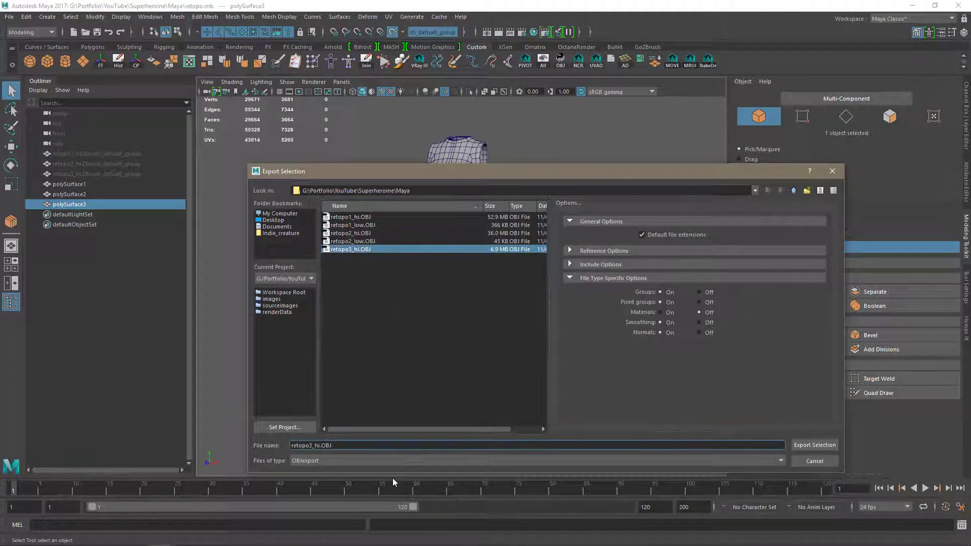
pyautogui.write('ow')
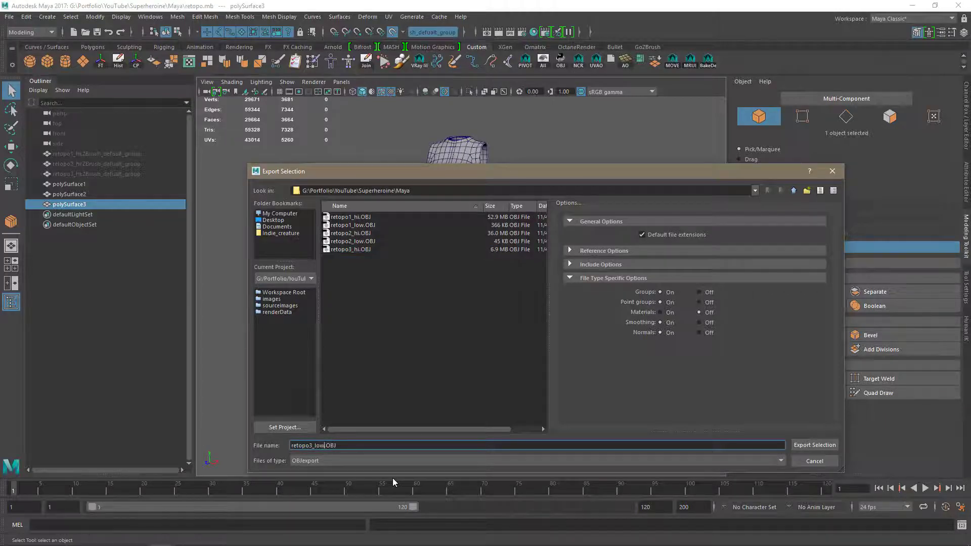
pyautogui.press('Return')
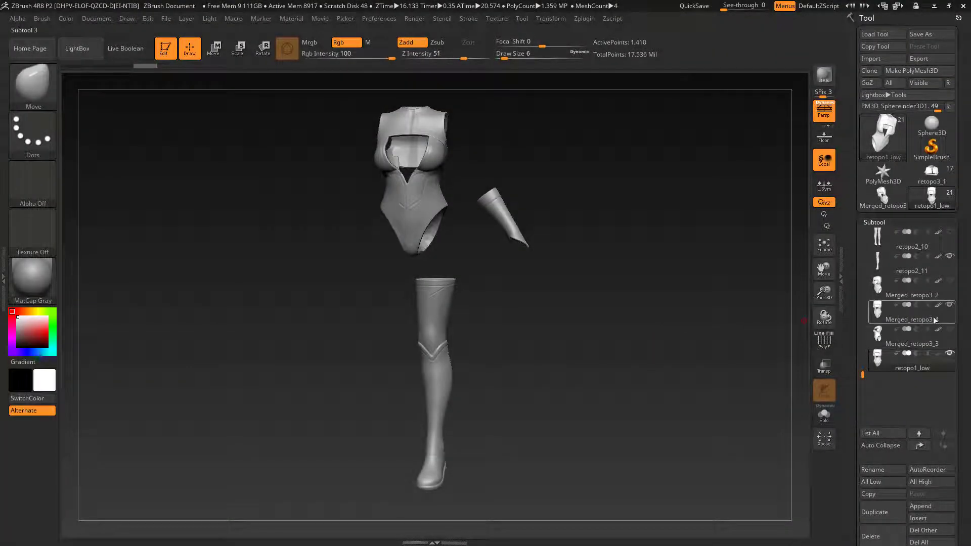
# In ZBrush, hide the high-resolution leg and glove subtools and isolate the retopo1_low torso subtool with Solo.
pyautogui.click(950, 257)
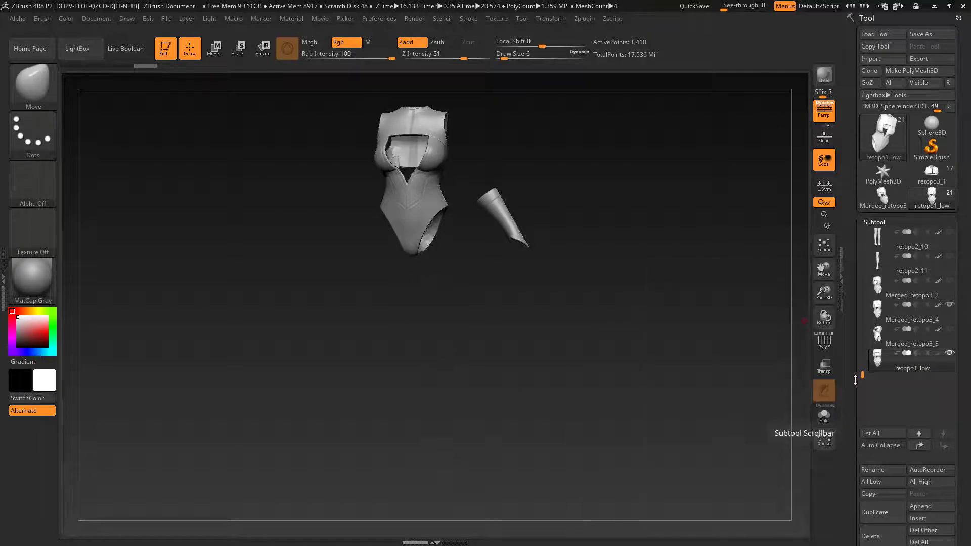
pyautogui.moveTo(863, 368); pyautogui.dragTo(863, 391)
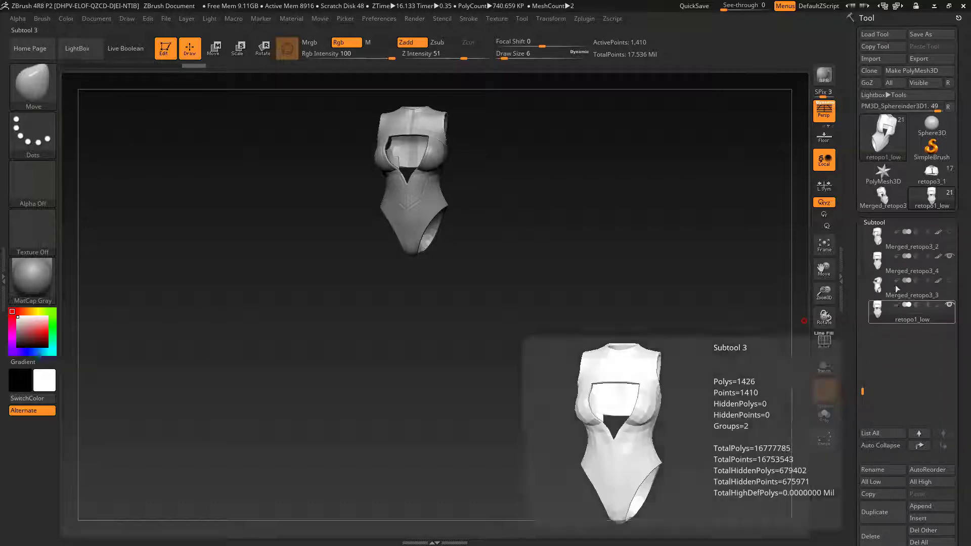
pyautogui.click(824, 414)
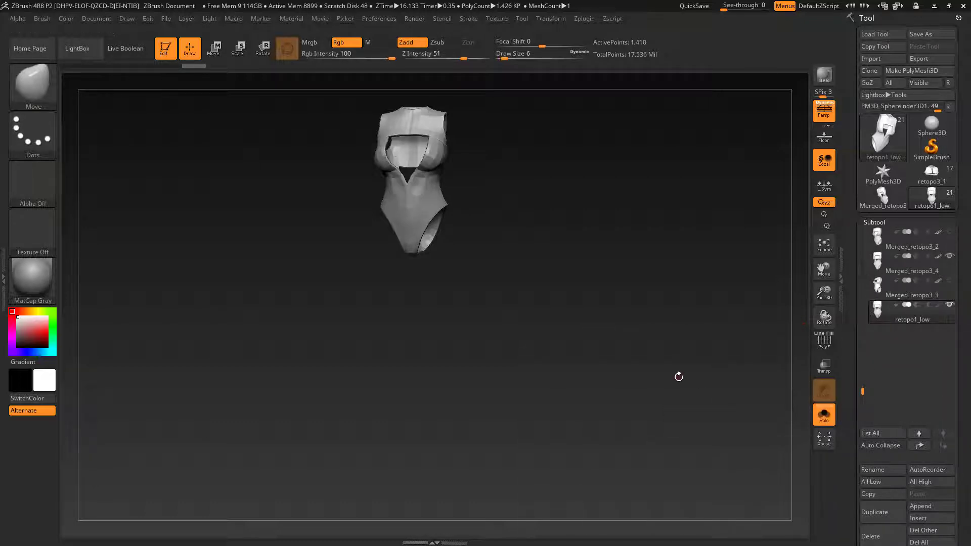
# Subdivide the retopo1_low torso and project the visible high-resolution sculpt onto it, declining the polypaint projection.
pyautogui.press('f')
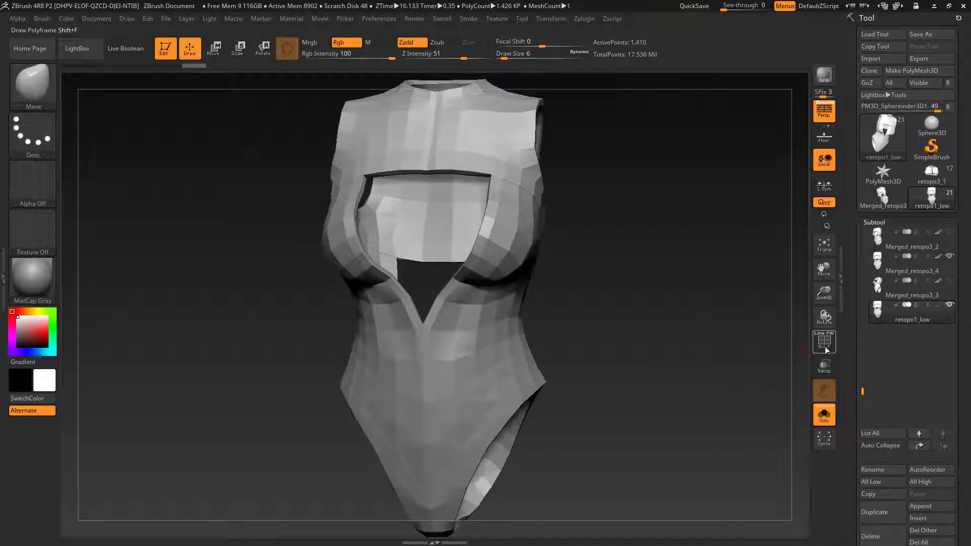
pyautogui.moveTo(636, 357); pyautogui.dragTo(668, 364)
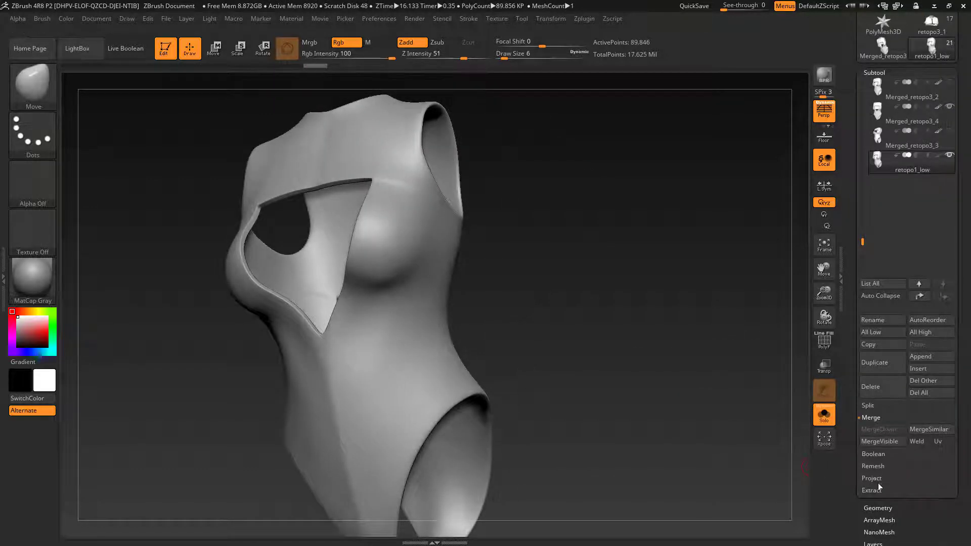
pyautogui.click(875, 478)
pyautogui.click(883, 480)
pyautogui.click(784, 498)
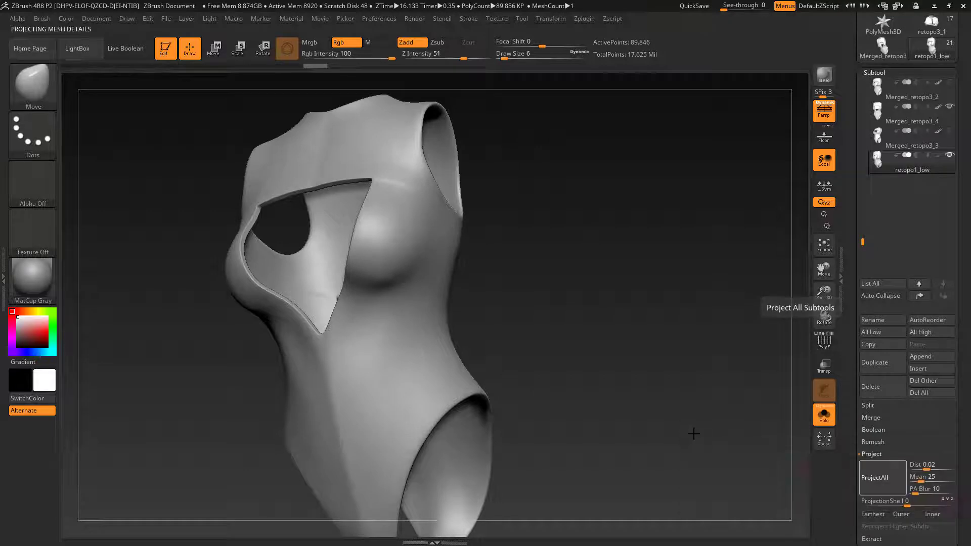
# Smooth the jagged spots along the chest cutout rim of retopo1_low, lowering its subdivision by one level.
pyautogui.keyDown('alt'); pyautogui.moveTo(631, 422); pyautogui.dragTo(636, 430); pyautogui.keyUp('alt')
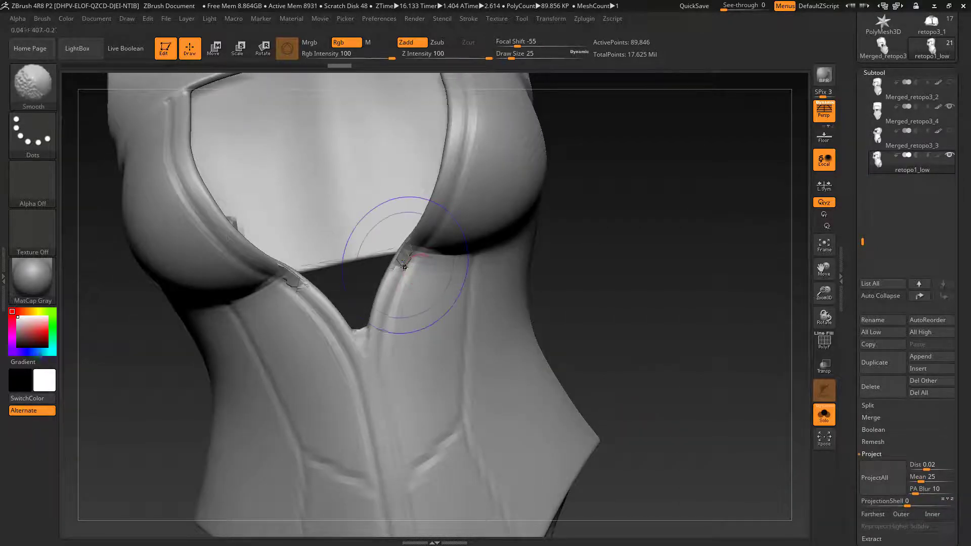
pyautogui.keyDown('shift'); pyautogui.moveTo(311, 287); pyautogui.dragTo(288, 290); pyautogui.keyUp('shift')
pyautogui.hotkey('shift', 'd')
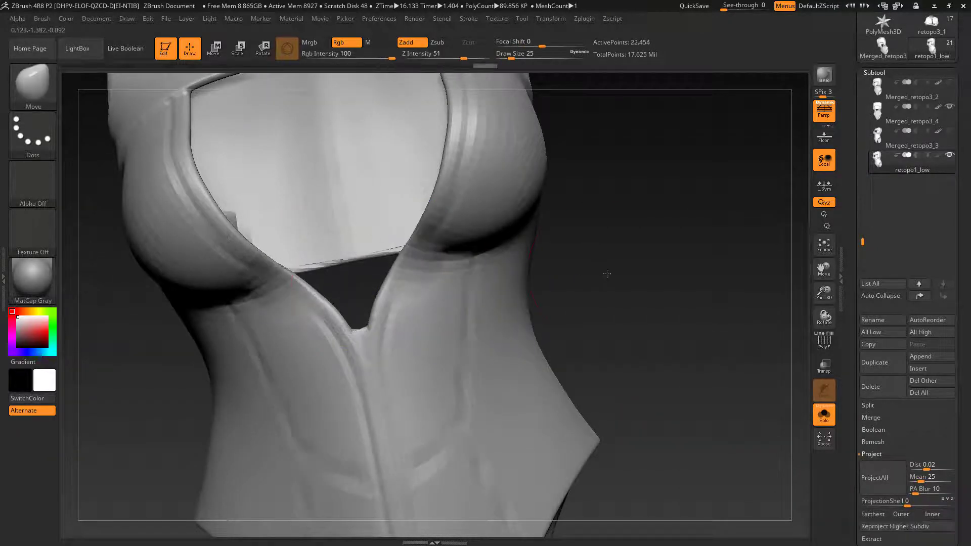
pyautogui.moveTo(607, 274); pyautogui.dragTo(459, 286)
pyautogui.moveTo(350, 213)
pyautogui.keyDown('shift'); pyautogui.mouseDown()
pyautogui.moveTo(355, 203)
pyautogui.moveTo(329, 251)
pyautogui.mouseUp(); pyautogui.keyUp('shift')
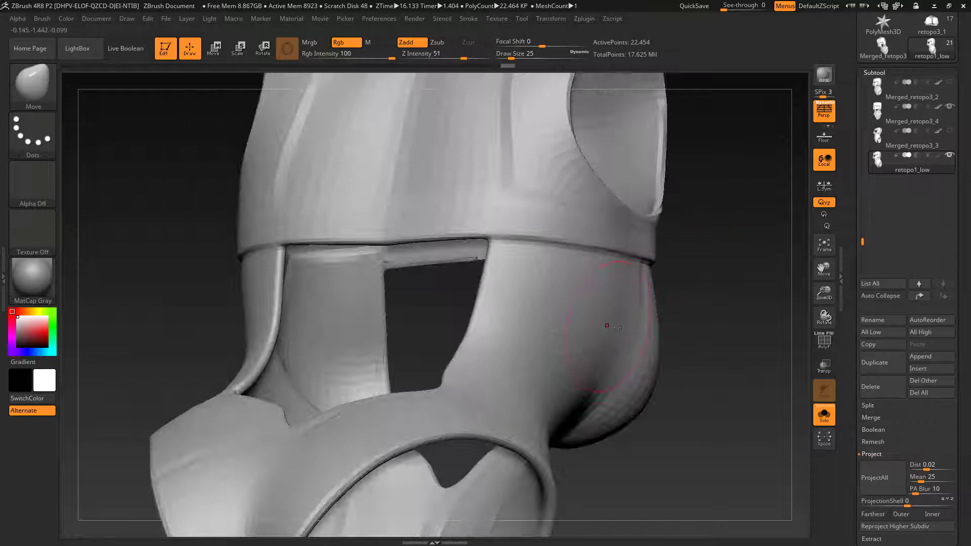
# Smooth the rims of the neck opening and armholes on the low-poly torso.
pyautogui.moveTo(606, 323)
pyautogui.mouseDown()
pyautogui.moveTo(672, 234)
pyautogui.moveTo(626, 214)
pyautogui.moveTo(642, 261)
pyautogui.moveTo(680, 227)
pyautogui.mouseUp()
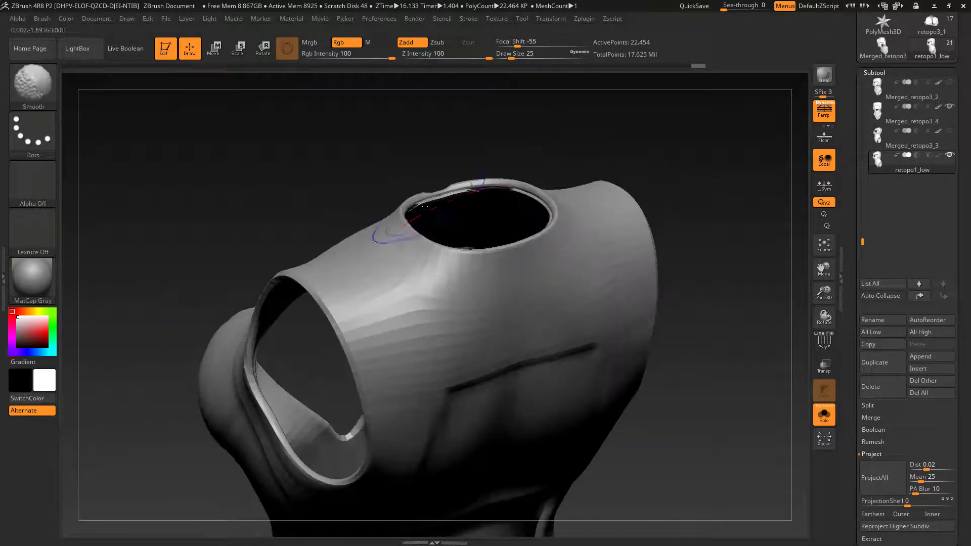
pyautogui.moveTo(603, 244); pyautogui.dragTo(547, 248)
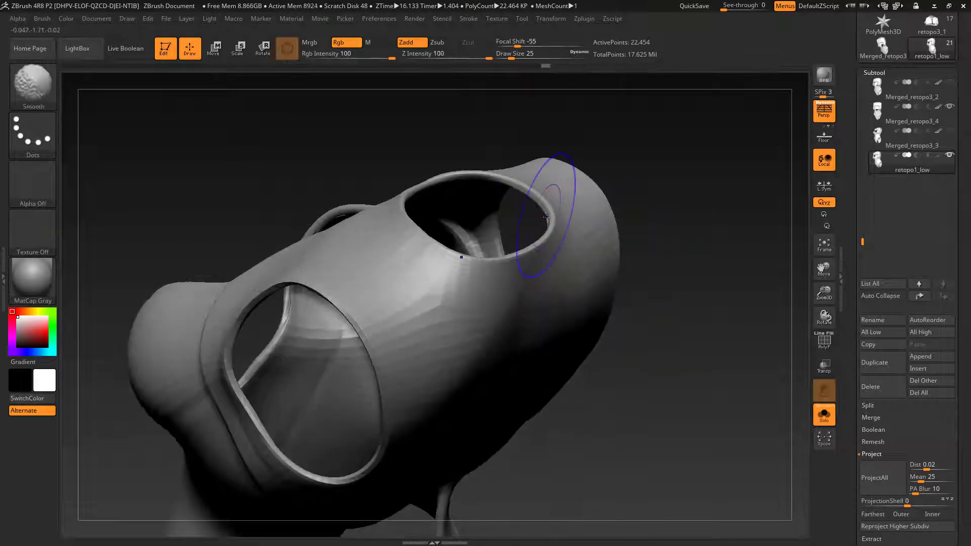
pyautogui.moveTo(494, 183); pyautogui.dragTo(371, 240)
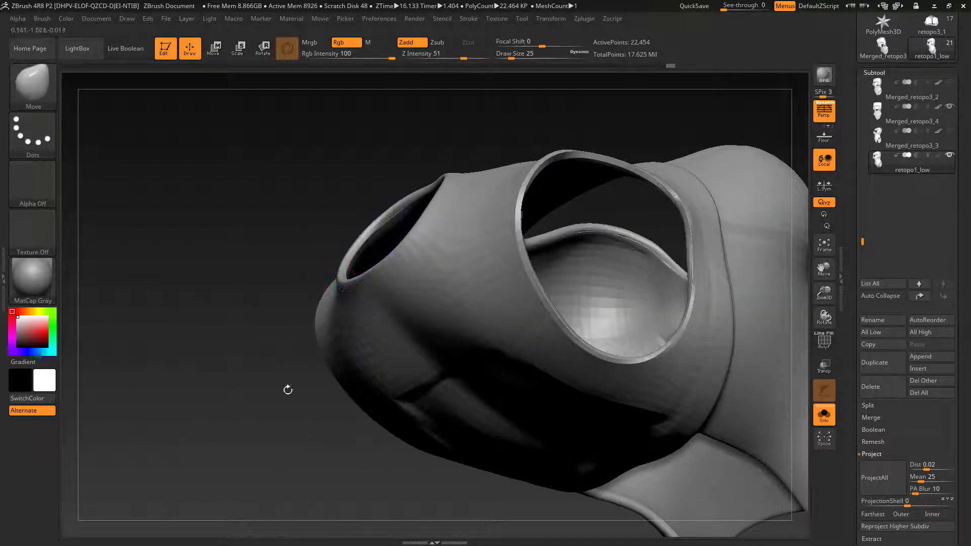
pyautogui.moveTo(288, 390)
pyautogui.mouseDown()
pyautogui.moveTo(622, 130)
pyautogui.moveTo(620, 260)
pyautogui.moveTo(320, 356)
pyautogui.moveTo(578, 378)
pyautogui.moveTo(247, 180)
pyautogui.mouseUp()
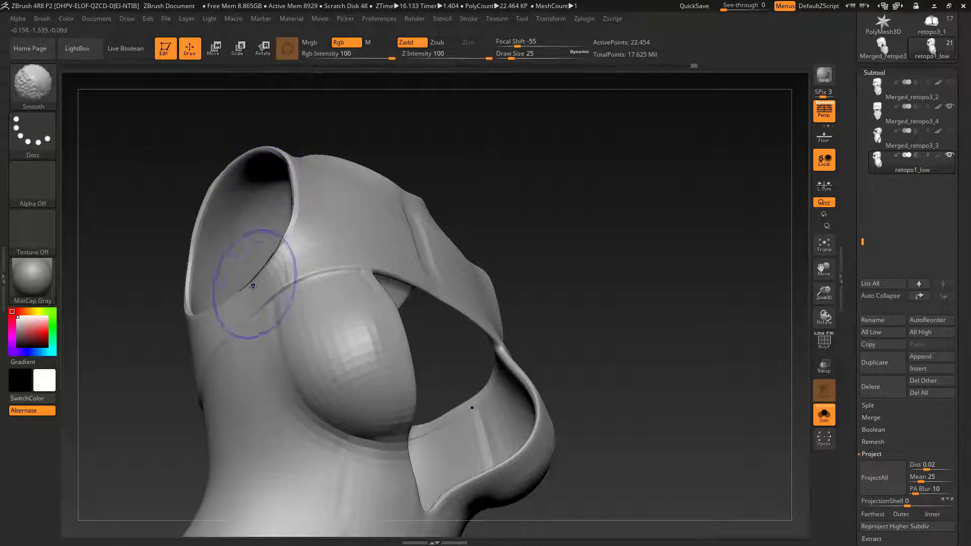
pyautogui.moveTo(531, 234)
pyautogui.mouseDown()
pyautogui.moveTo(559, 239)
pyautogui.moveTo(601, 313)
pyautogui.mouseUp()
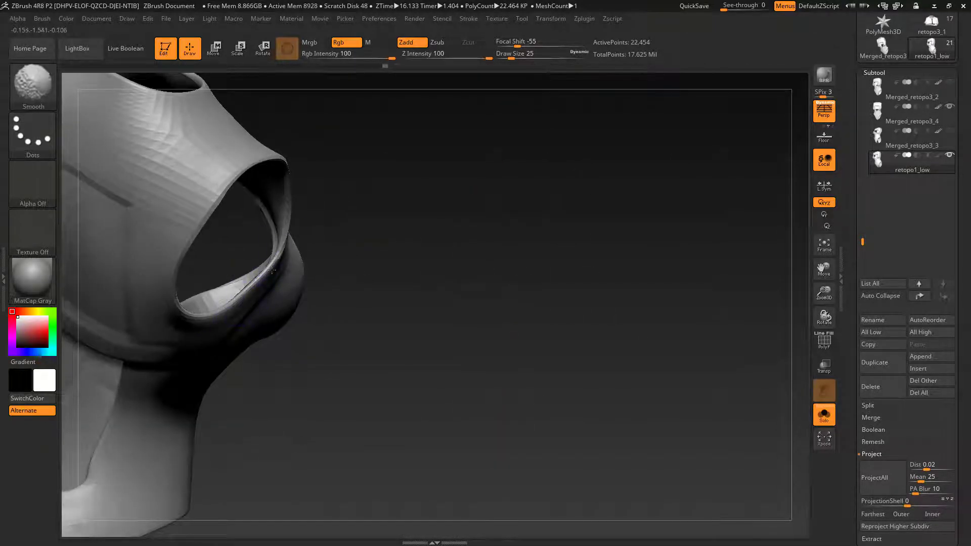
pyautogui.keyDown('shift'); pyautogui.moveTo(272, 269); pyautogui.dragTo(281, 241); pyautogui.keyUp('shift')
# Reselect the retopo1_low subtool and project the high-resolution detail onto it again without polypaint.
pyautogui.moveTo(404, 233)
pyautogui.mouseDown()
pyautogui.moveTo(494, 243)
pyautogui.moveTo(708, 314)
pyautogui.moveTo(701, 346)
pyautogui.moveTo(924, 177)
pyautogui.mouseUp()
pyautogui.click(948, 123)
pyautogui.click(948, 171)
pyautogui.click(874, 477)
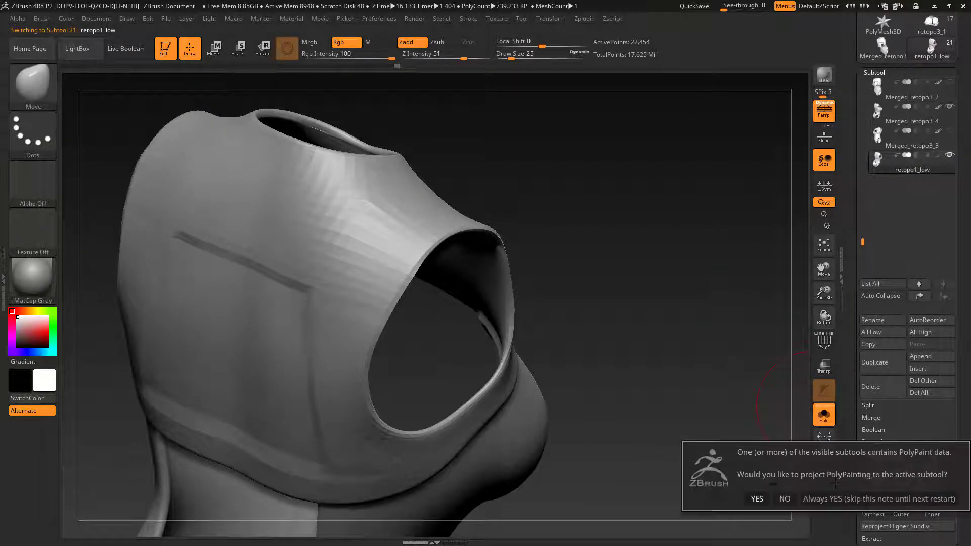
pyautogui.click(785, 498)
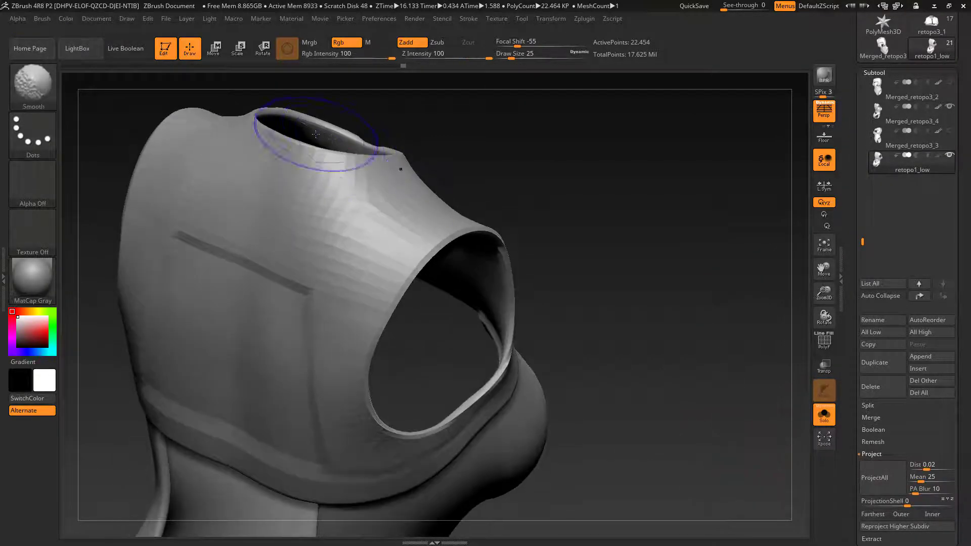
# Smooth the neck opening and the spiky lower corners of the chest cutout on the torso.
pyautogui.moveTo(628, 186)
pyautogui.mouseDown()
pyautogui.moveTo(644, 197)
pyautogui.moveTo(627, 174)
pyautogui.mouseUp()
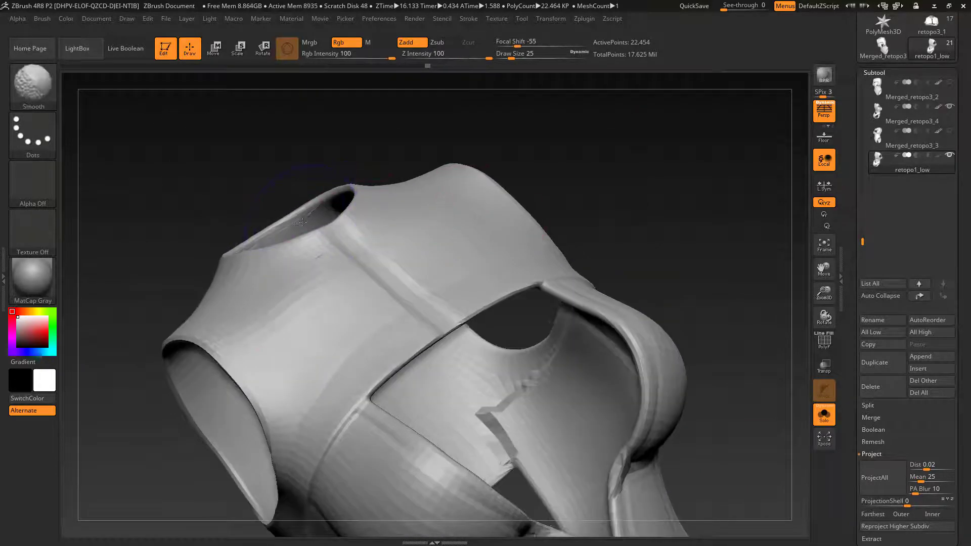
pyautogui.moveTo(708, 182); pyautogui.dragTo(652, 202)
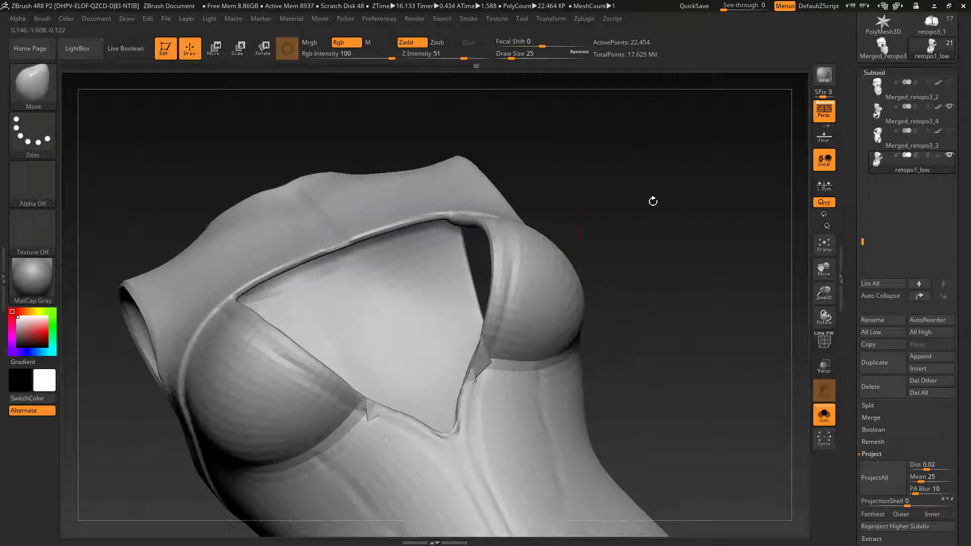
pyautogui.moveTo(505, 382)
pyautogui.keyDown('shift'); pyautogui.mouseDown()
pyautogui.moveTo(490, 358)
pyautogui.moveTo(470, 422)
pyautogui.mouseUp(); pyautogui.keyUp('shift')
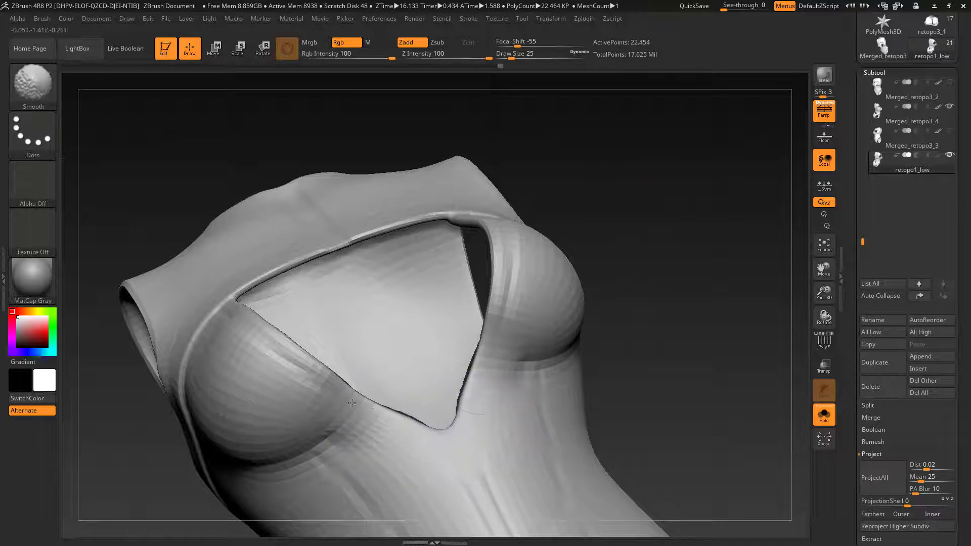
# Turn off Solo to compare the cutout rim with the sculpt, and set the Move brush's draw size to 18.
pyautogui.moveTo(651, 342); pyautogui.dragTo(734, 351)
pyautogui.click(827, 416)
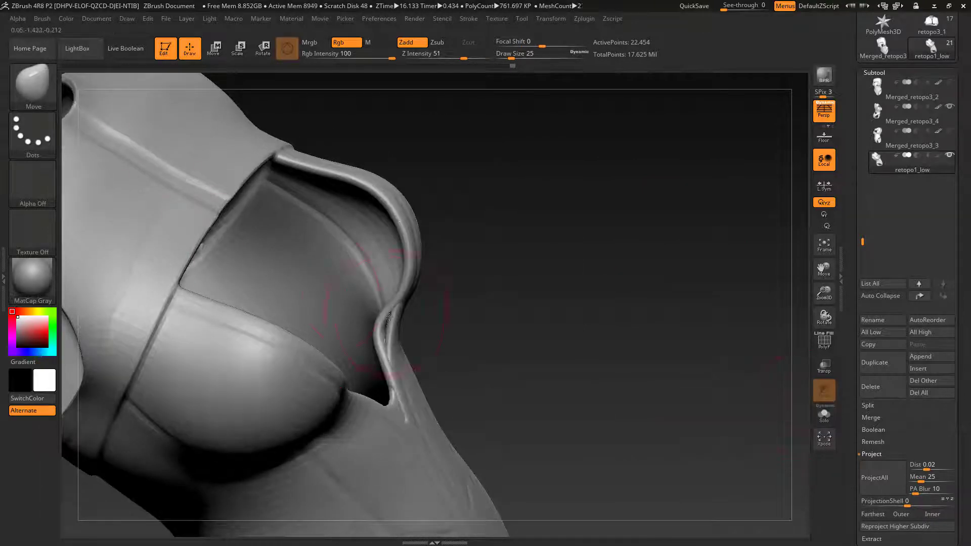
pyautogui.press('s')
pyautogui.moveTo(389, 332); pyautogui.dragTo(409, 328)
pyautogui.moveTo(439, 330); pyautogui.dragTo(587, 336, button='right')
# Inflate the retopo1_low torso slightly with the Inflate deformation.
pyautogui.moveTo(966, 439); pyautogui.dragTo(966, 358)
pyautogui.click(882, 453)
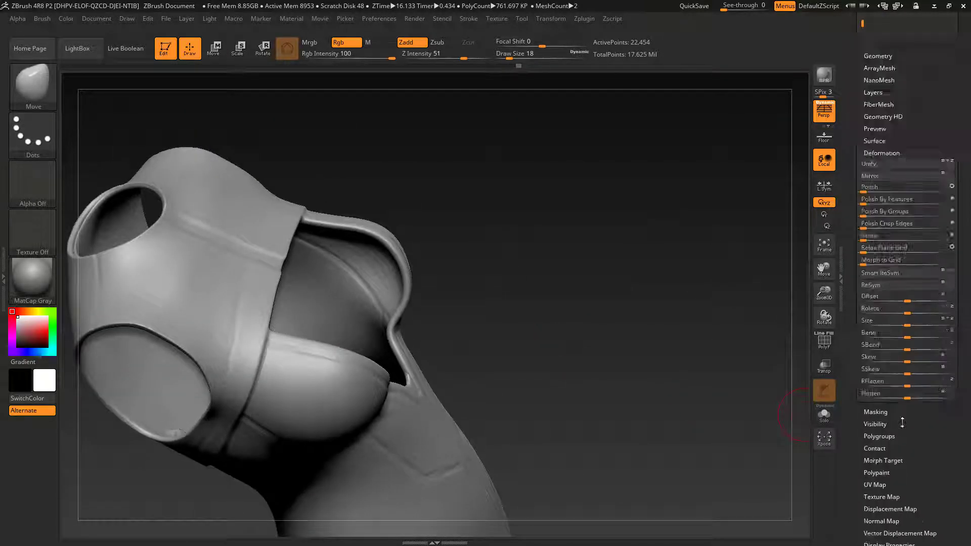
pyautogui.moveTo(910, 293); pyautogui.dragTo(912, 293)
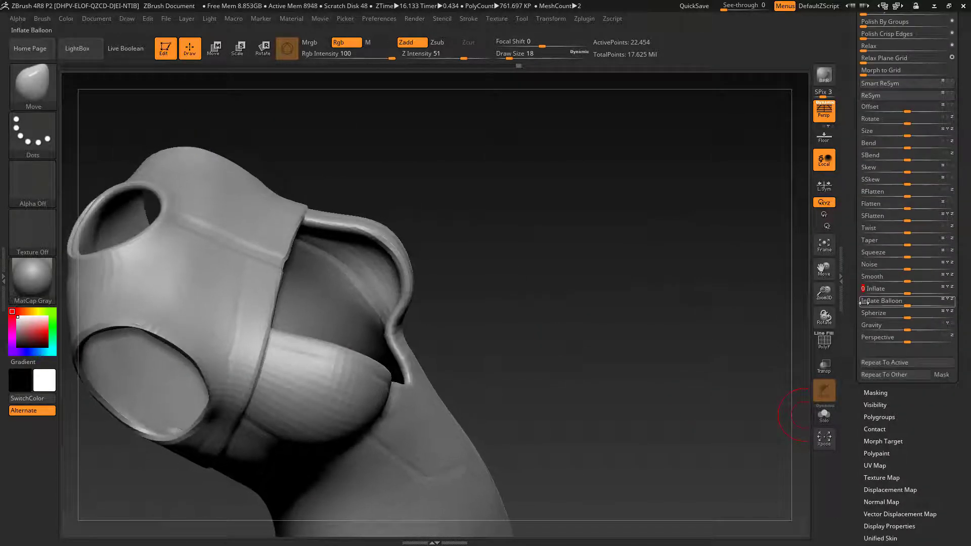
# Set the Move brush's draw size to 27 and adjust the torso around the neck opening.
pyautogui.moveTo(672, 328); pyautogui.dragTo(513, 345, button='right')
pyautogui.press('s')
pyautogui.moveTo(254, 308); pyautogui.dragTo(258, 308)
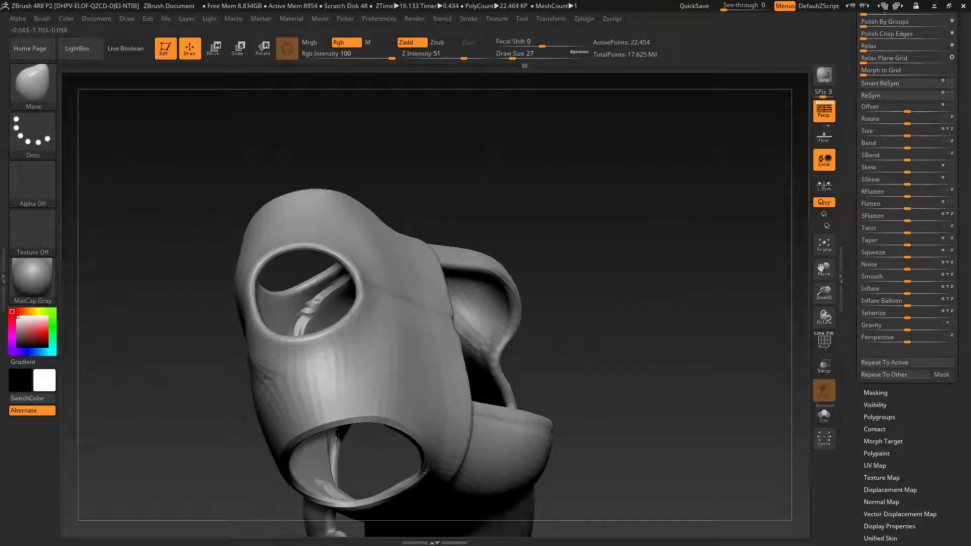
pyautogui.moveTo(350, 315); pyautogui.dragTo(498, 331, button='right')
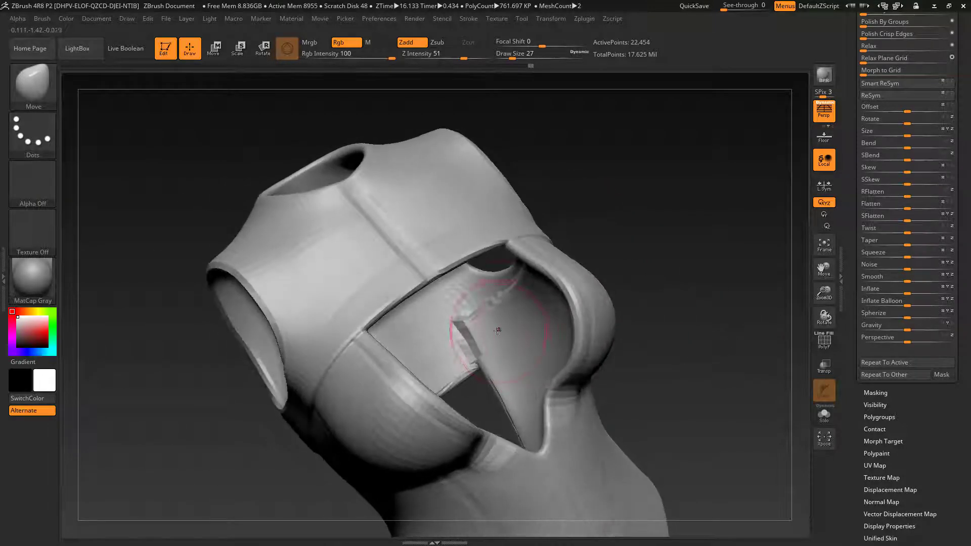
# Isolate the low-poly torso with Solo and smooth the inner and lower edges of the chest cutout.
pyautogui.scroll(5, 925, 393)
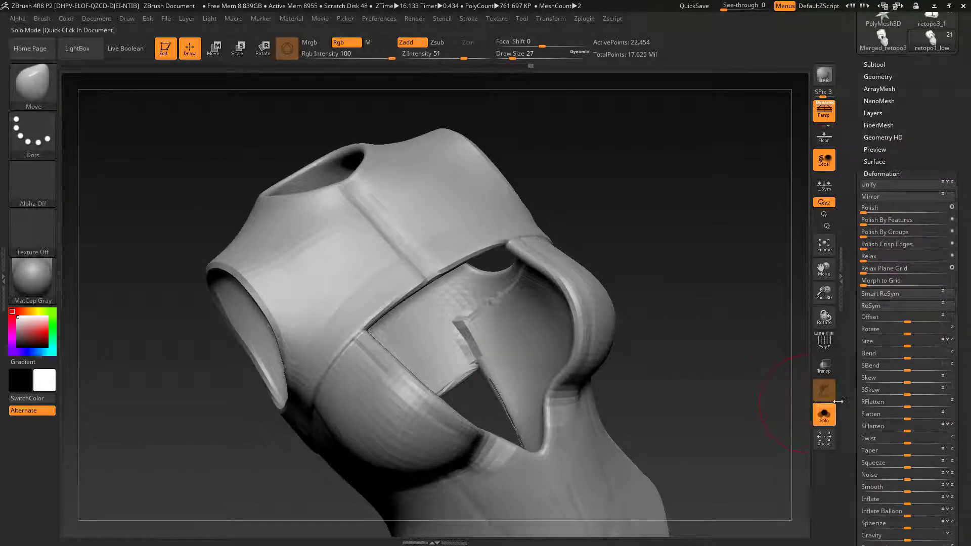
pyautogui.moveTo(459, 382)
pyautogui.keyDown('shift'); pyautogui.mouseDown(button='right')
pyautogui.moveTo(498, 365)
pyautogui.moveTo(545, 370)
pyautogui.moveTo(596, 405)
pyautogui.mouseUp(button='right'); pyautogui.keyUp('shift')
pyautogui.moveTo(629, 347); pyautogui.dragTo(585, 366, button='right')
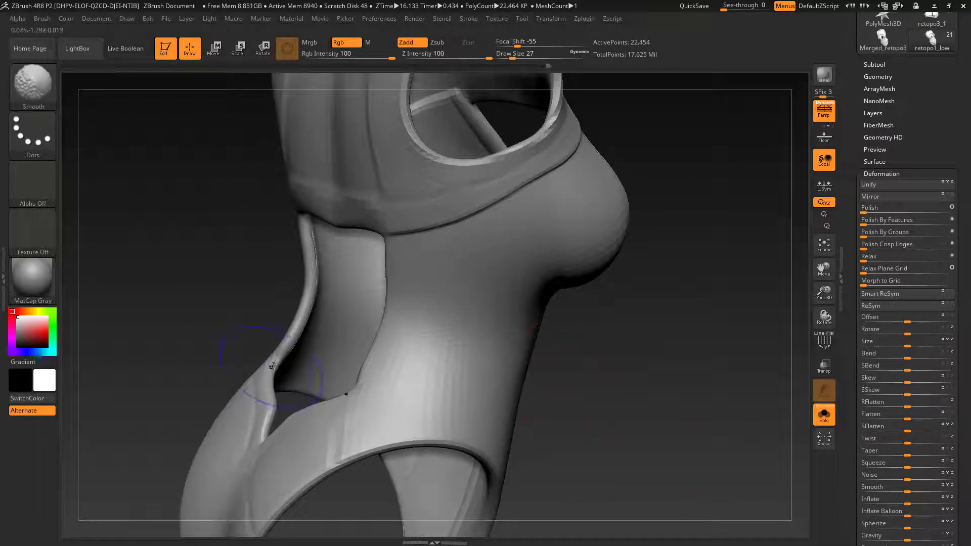
pyautogui.moveTo(312, 238)
pyautogui.mouseDown(button='right')
pyautogui.moveTo(642, 440)
pyautogui.moveTo(617, 370)
pyautogui.moveTo(404, 347)
pyautogui.moveTo(568, 481)
pyautogui.mouseUp(button='right')
pyautogui.keyDown('shift'); pyautogui.moveTo(412, 374); pyautogui.dragTo(405, 382); pyautogui.keyUp('shift')
pyautogui.moveTo(405, 382)
pyautogui.mouseDown(button='right')
pyautogui.moveTo(445, 420)
pyautogui.moveTo(415, 354)
pyautogui.mouseUp(button='right')
pyautogui.keyDown('ctrl'); pyautogui.moveTo(415, 354); pyautogui.dragTo(403, 388, button='right'); pyautogui.keyUp('ctrl')
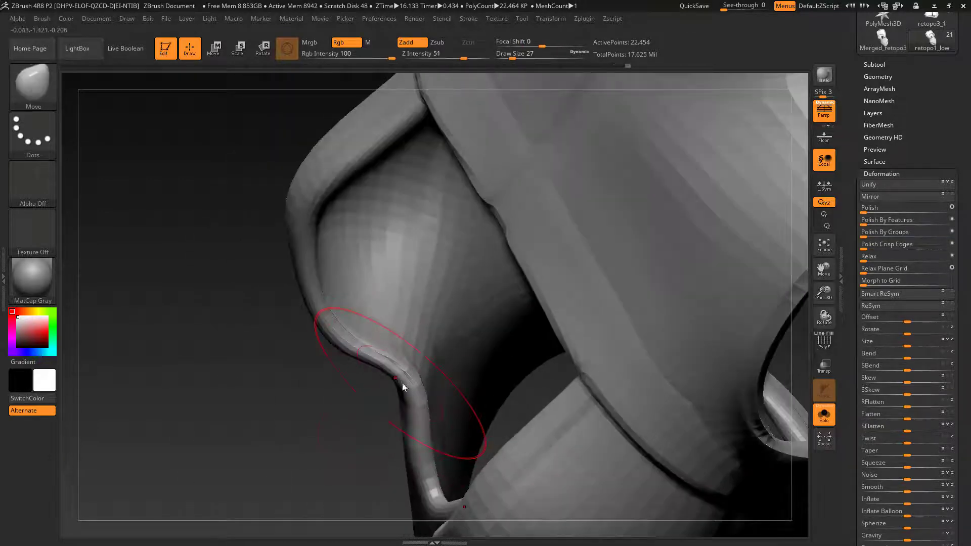
pyautogui.moveTo(403, 387)
pyautogui.keyDown('shift'); pyautogui.mouseDown()
pyautogui.moveTo(407, 379)
pyautogui.moveTo(326, 303)
pyautogui.moveTo(318, 213)
pyautogui.mouseUp(); pyautogui.keyUp('shift')
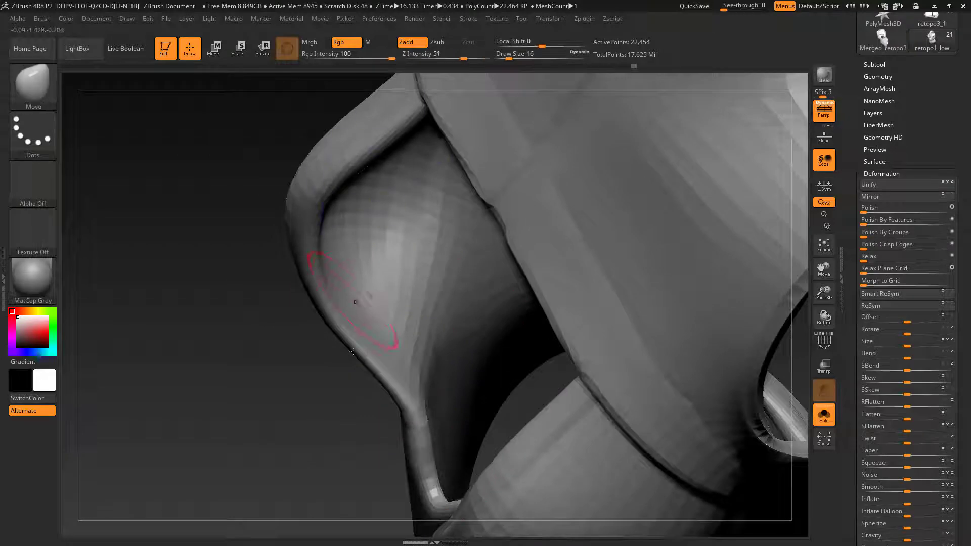
# Turn off Solo and pull the chest cutout rim toward the sculpt using the Move brush at draw size 23.
pyautogui.click(824, 414)
pyautogui.moveTo(403, 382); pyautogui.dragTo(421, 376)
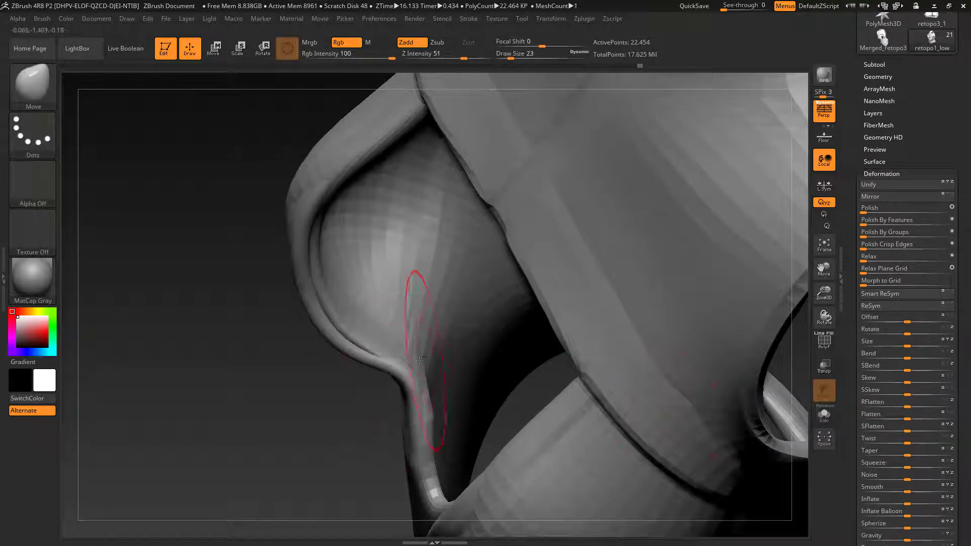
pyautogui.moveTo(294, 399); pyautogui.dragTo(374, 384)
pyautogui.moveTo(392, 333); pyautogui.dragTo(383, 276)
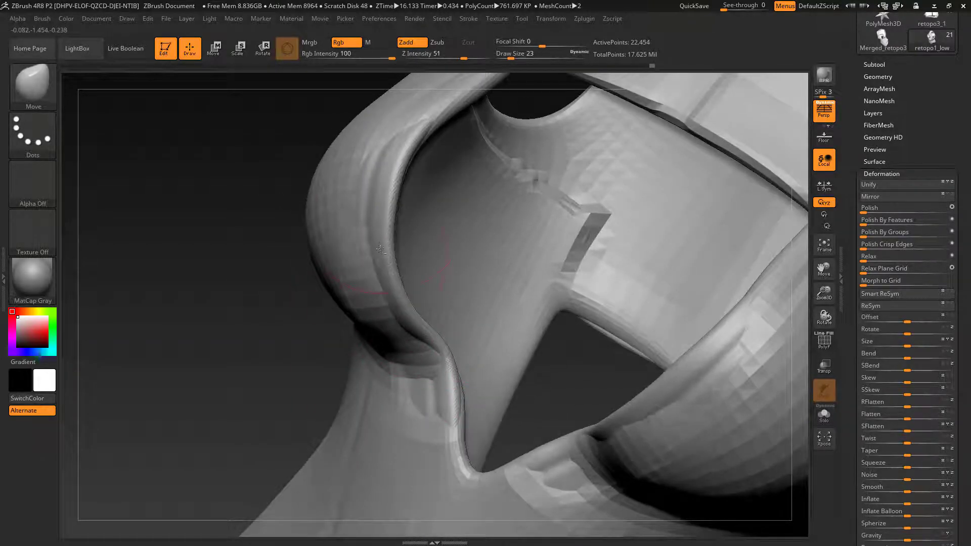
pyautogui.moveTo(375, 243); pyautogui.dragTo(379, 207)
pyautogui.moveTo(396, 160); pyautogui.dragTo(404, 167)
pyautogui.moveTo(284, 328); pyautogui.dragTo(393, 351)
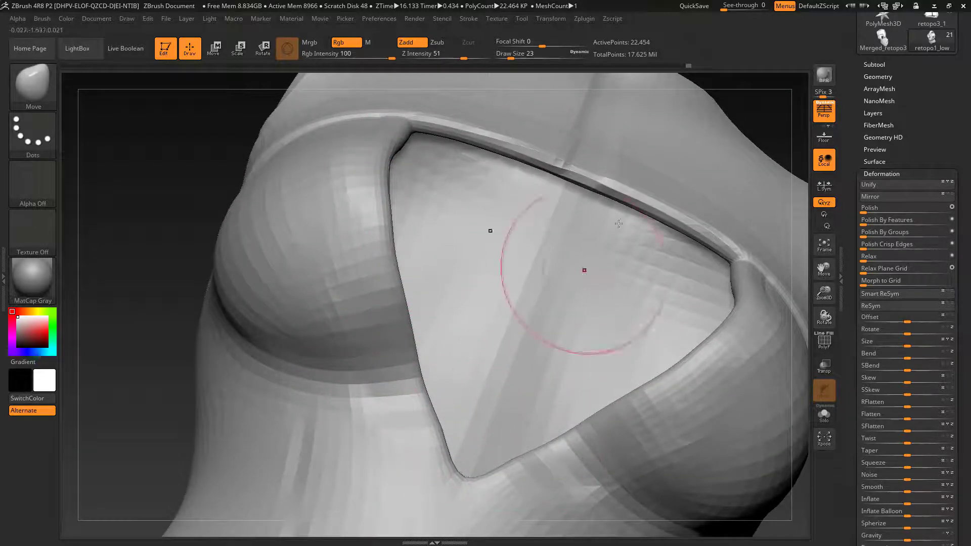
# Display the polygon wireframe and refine the torso's armhole rim against the sculpt with the Move and Smooth brushes.
pyautogui.press('f')
pyautogui.moveTo(149, 295); pyautogui.dragTo(268, 309)
pyautogui.click(825, 343)
pyautogui.moveTo(693, 366); pyautogui.dragTo(736, 362)
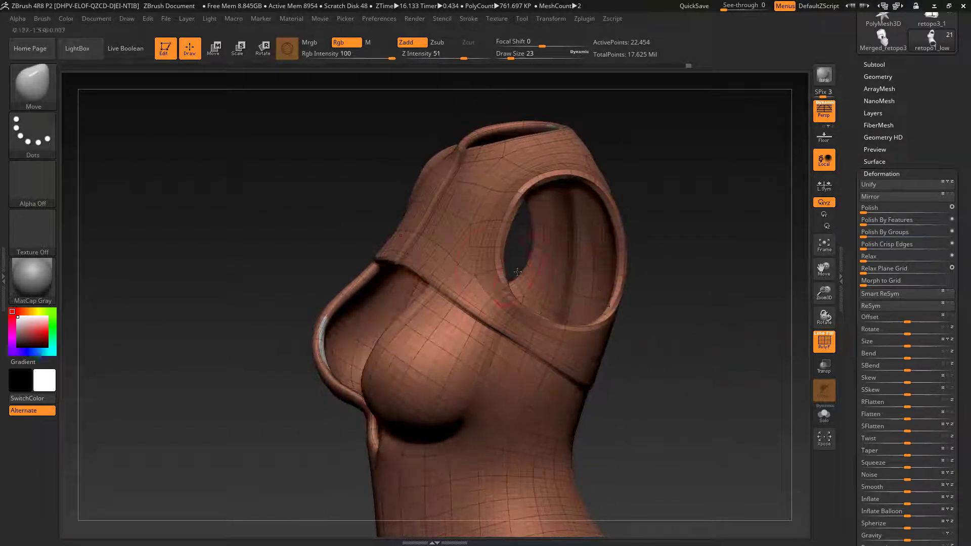
pyautogui.moveTo(706, 277); pyautogui.dragTo(515, 312)
pyautogui.moveTo(601, 333)
pyautogui.mouseDown()
pyautogui.moveTo(552, 351)
pyautogui.moveTo(570, 360)
pyautogui.mouseUp()
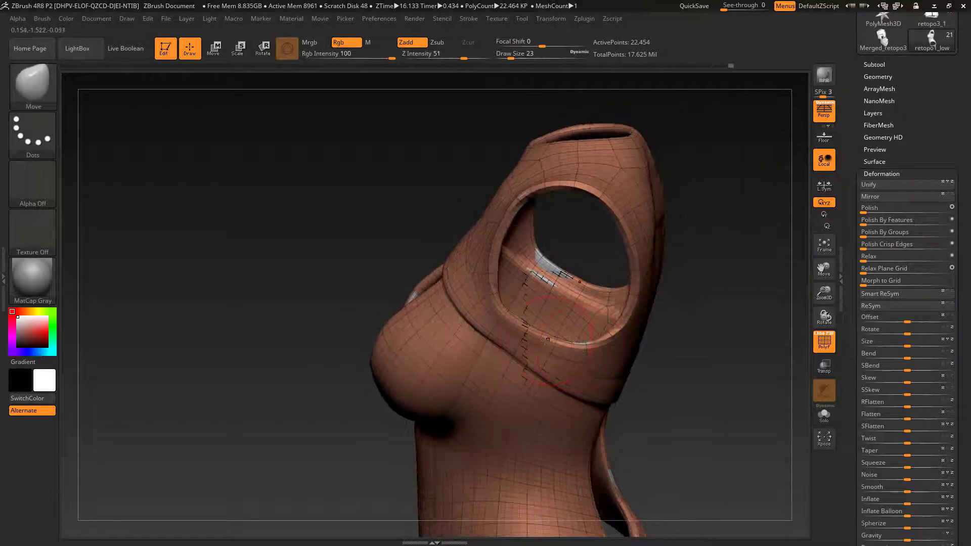
pyautogui.moveTo(706, 358); pyautogui.dragTo(568, 261)
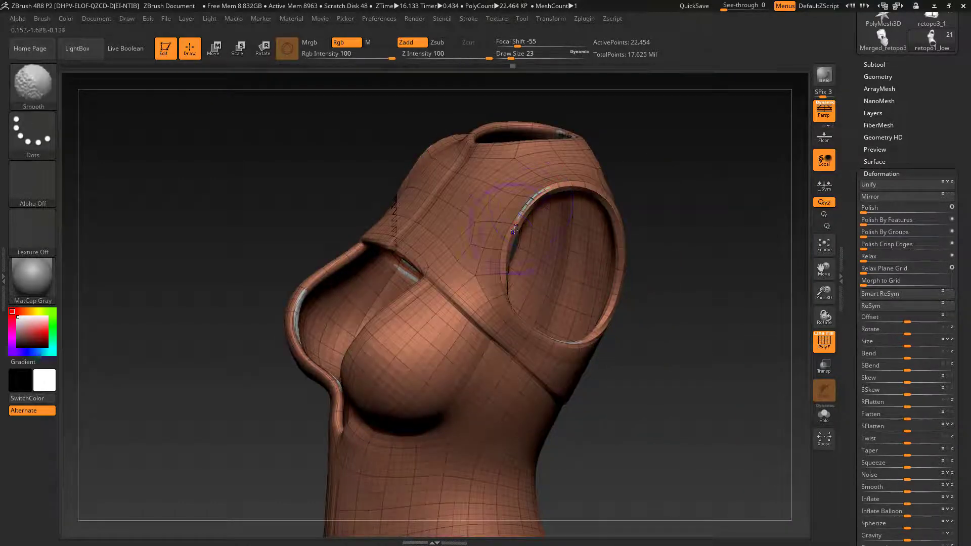
pyautogui.moveTo(720, 356); pyautogui.dragTo(702, 383)
# Project all high-resolution detail onto the adjusted retopo1_low torso once more, without polypaint.
pyautogui.click(882, 77)
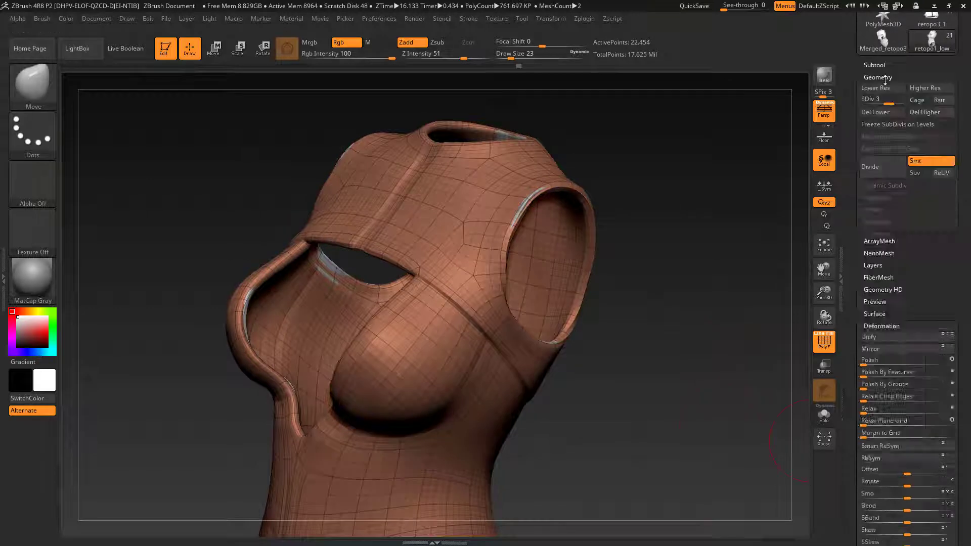
pyautogui.click(879, 65)
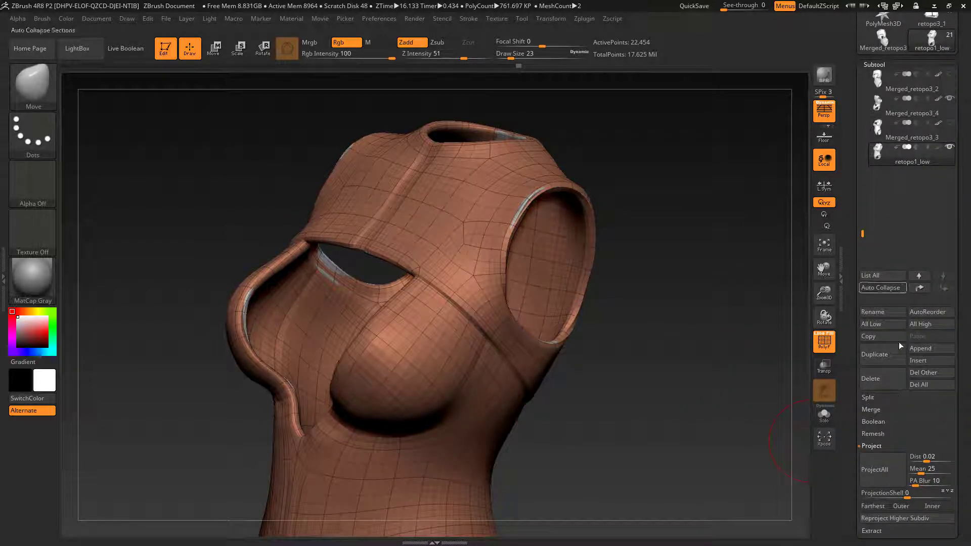
pyautogui.click(894, 469)
pyautogui.click(774, 495)
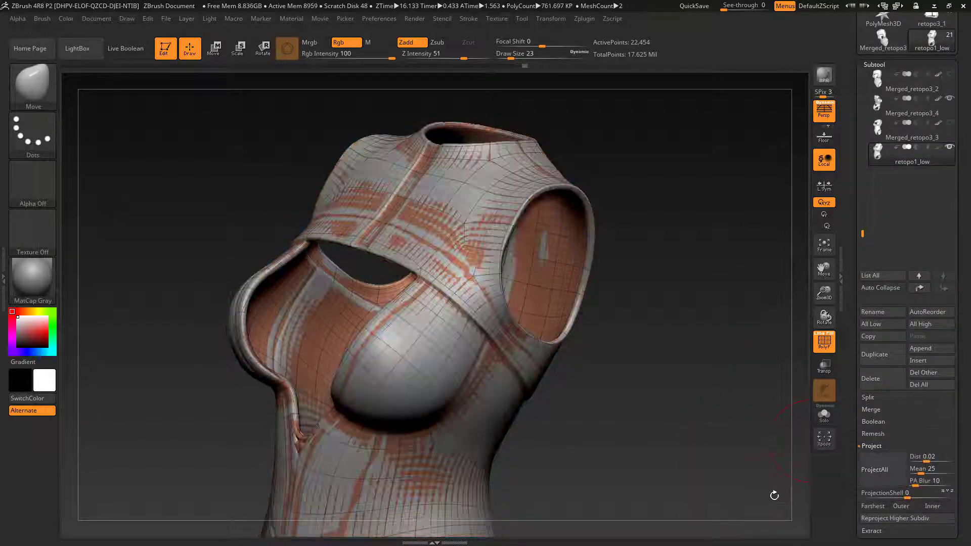
# Isolate the low-poly torso with Solo and smooth the lower rim of its armhole.
pyautogui.click(825, 414)
pyautogui.moveTo(724, 438)
pyautogui.keyDown('alt'); pyautogui.mouseDown()
pyautogui.moveTo(678, 396)
pyautogui.moveTo(663, 351)
pyautogui.moveTo(652, 384)
pyautogui.moveTo(698, 349)
pyautogui.moveTo(723, 348)
pyautogui.moveTo(270, 347)
pyautogui.mouseUp(); pyautogui.keyUp('alt')
pyautogui.press('shift')
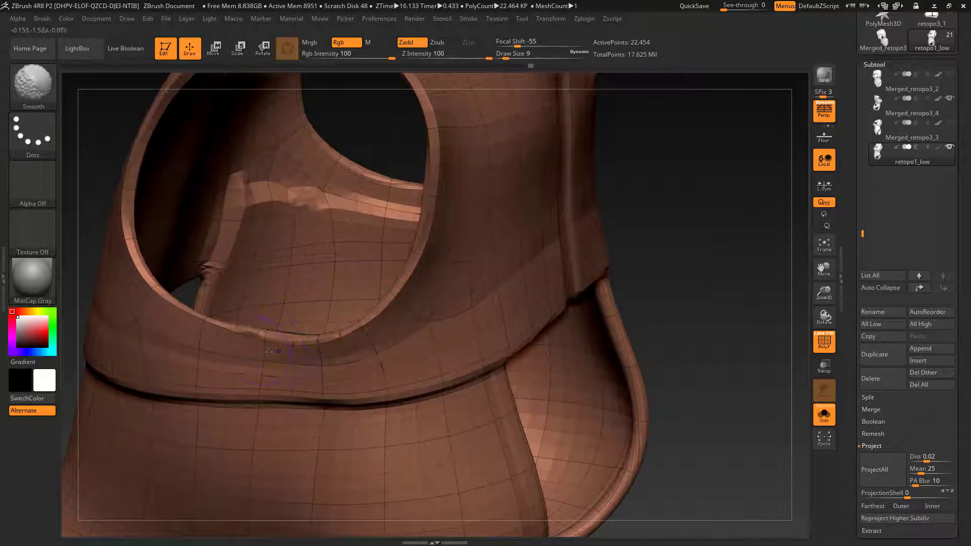
pyautogui.moveTo(673, 324)
pyautogui.keyDown('alt'); pyautogui.mouseDown()
pyautogui.moveTo(674, 271)
pyautogui.moveTo(724, 268)
pyautogui.moveTo(723, 306)
pyautogui.moveTo(716, 217)
pyautogui.moveTo(720, 278)
pyautogui.moveTo(683, 169)
pyautogui.moveTo(617, 325)
pyautogui.moveTo(622, 336)
pyautogui.moveTo(640, 304)
pyautogui.moveTo(478, 318)
pyautogui.moveTo(474, 288)
pyautogui.mouseUp(); pyautogui.keyUp('alt')
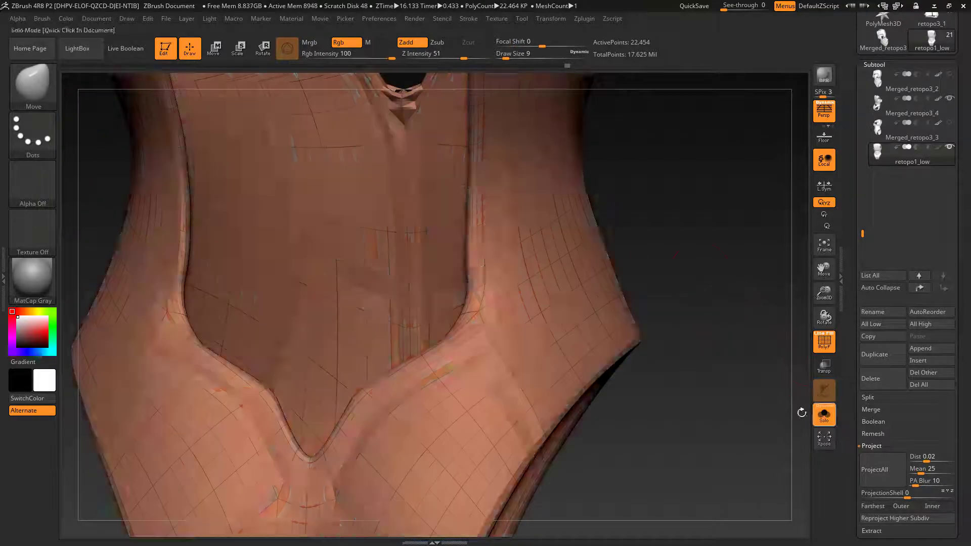
# Turn off Solo and pull the lower rim of the torso's back cutout toward the sculpt using the Move brush at draw size 9.
pyautogui.click(825, 414)
pyautogui.moveTo(463, 312); pyautogui.dragTo(466, 308)
pyautogui.moveTo(638, 309); pyautogui.dragTo(633, 292)
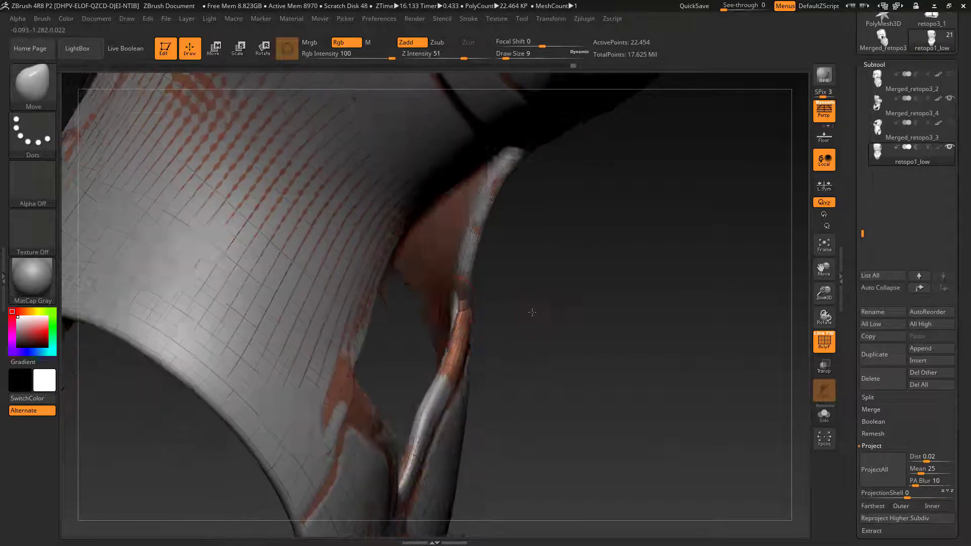
pyautogui.moveTo(464, 334); pyautogui.dragTo(471, 311)
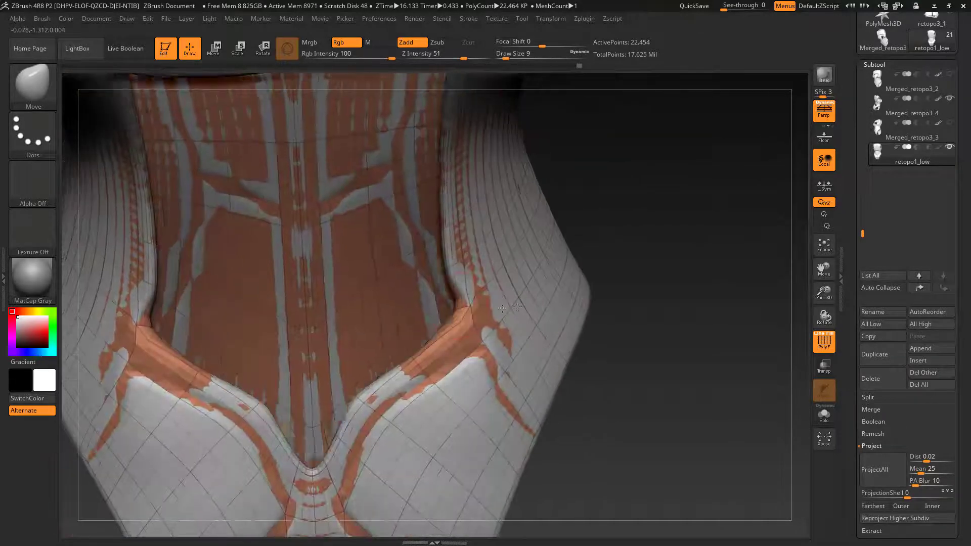
# Divide the retopo1_low torso to subdivision level 4.
pyautogui.press('ctrl')
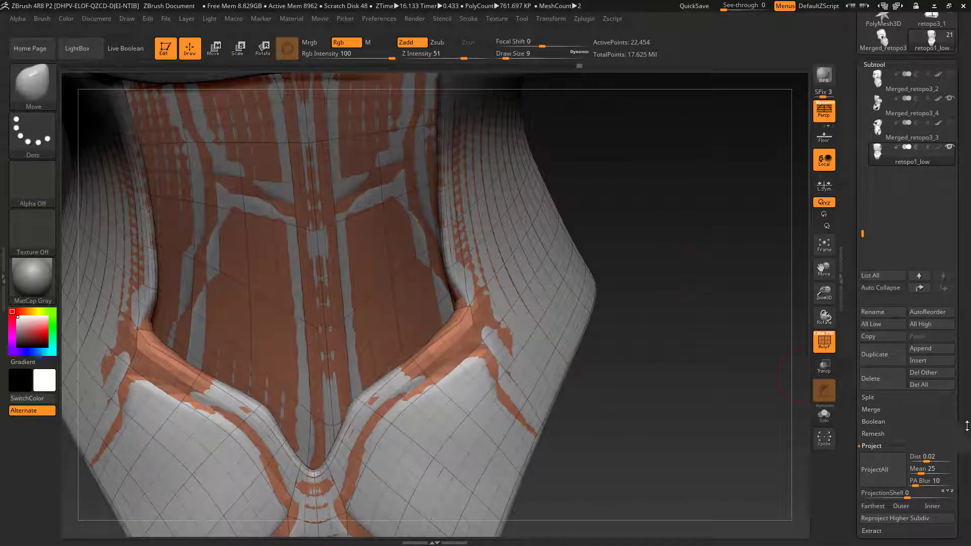
pyautogui.scroll(-10, 877, 62)
pyautogui.click(904, 78)
pyautogui.scroll(10, 911, 101)
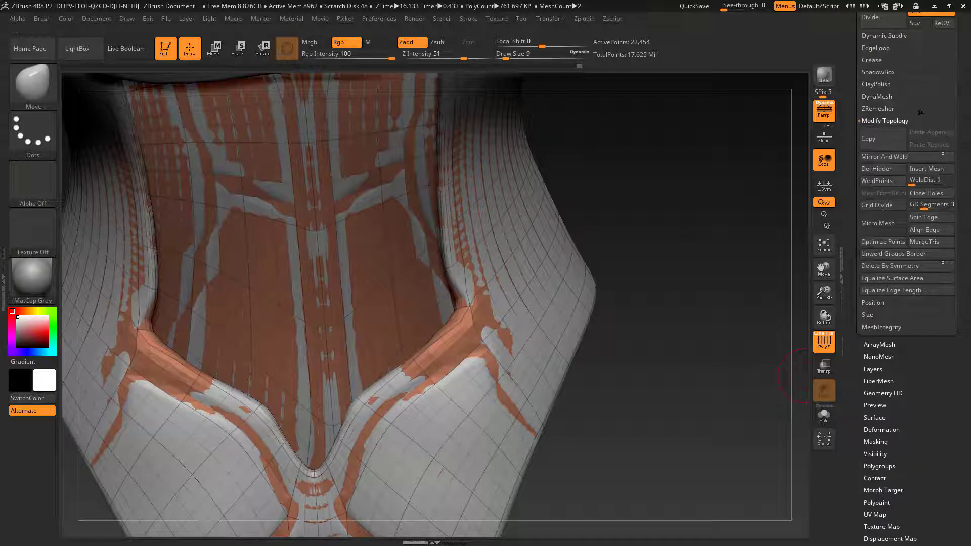
pyautogui.press('ctrl')
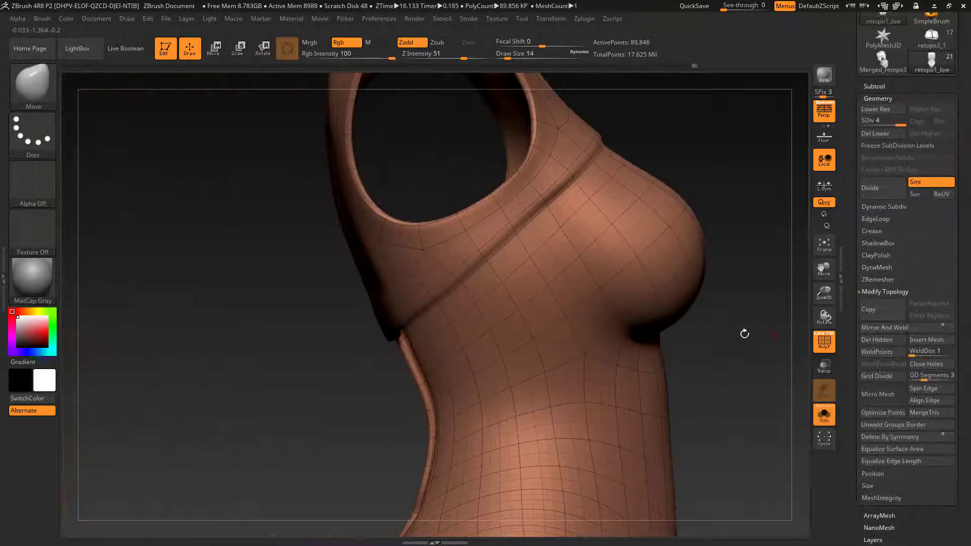
# Hide the polygon wireframe and project all sculpt detail onto the level 4 torso at distance 0.01, without polypaint.
pyautogui.moveTo(744, 334)
pyautogui.mouseDown()
pyautogui.moveTo(689, 260)
pyautogui.moveTo(746, 130)
pyautogui.moveTo(731, 238)
pyautogui.moveTo(690, 282)
pyautogui.moveTo(642, 260)
pyautogui.moveTo(689, 349)
pyautogui.mouseUp()
pyautogui.click(827, 349)
pyautogui.moveTo(967, 369); pyautogui.dragTo(967, 154)
pyautogui.moveTo(886, 308); pyautogui.dragTo(893, 544)
pyautogui.click(875, 115)
pyautogui.click(885, 511)
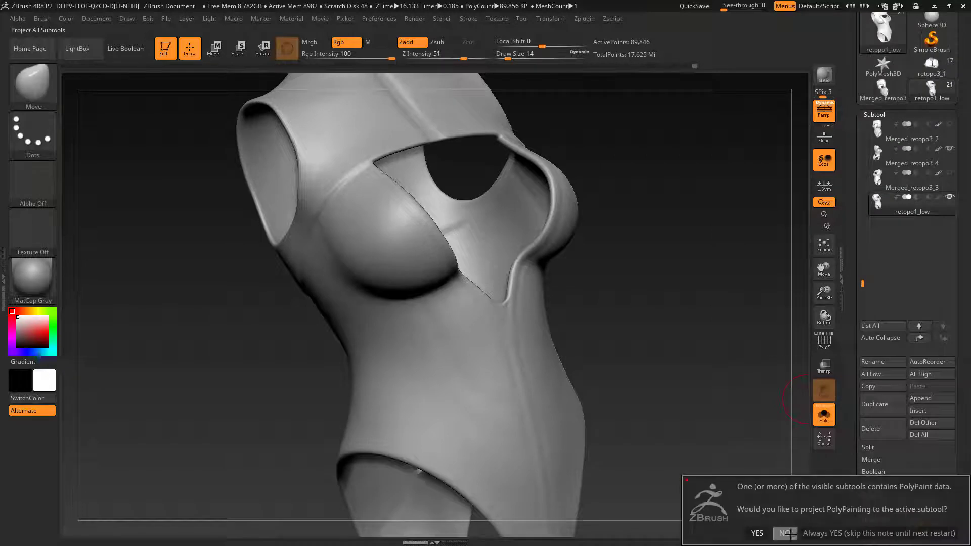
pyautogui.click(728, 528)
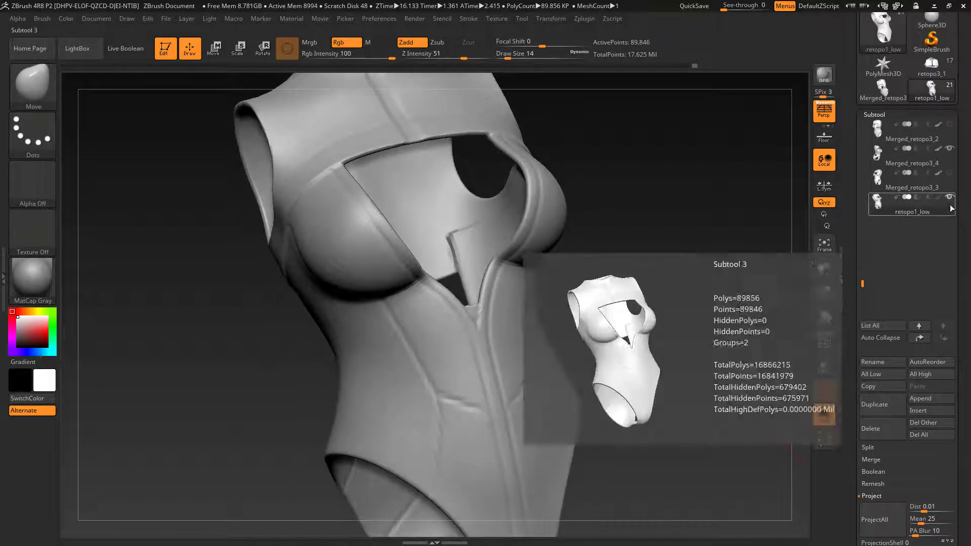
# Mask everything except the V-shaped lower rim of the chest cutout, clean up its tip, and reproject the detail there.
pyautogui.keyDown('shift'); pyautogui.moveTo(708, 354); pyautogui.dragTo(719, 362); pyautogui.keyUp('shift')
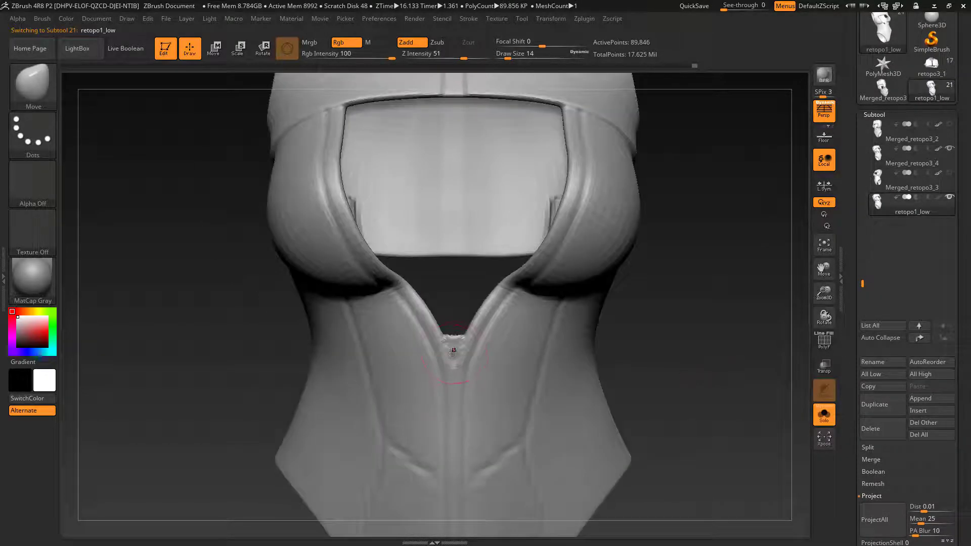
pyautogui.moveTo(693, 382)
pyautogui.keyDown('alt'); pyautogui.mouseDown()
pyautogui.moveTo(408, 277)
pyautogui.moveTo(431, 296)
pyautogui.mouseUp(); pyautogui.keyUp('alt')
pyautogui.hotkey('shift', 'f')
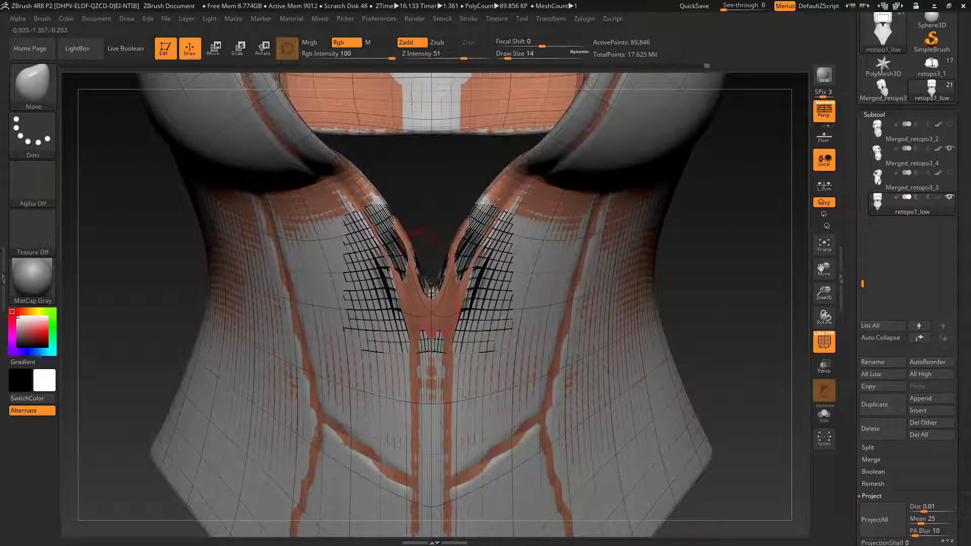
pyautogui.click(825, 416)
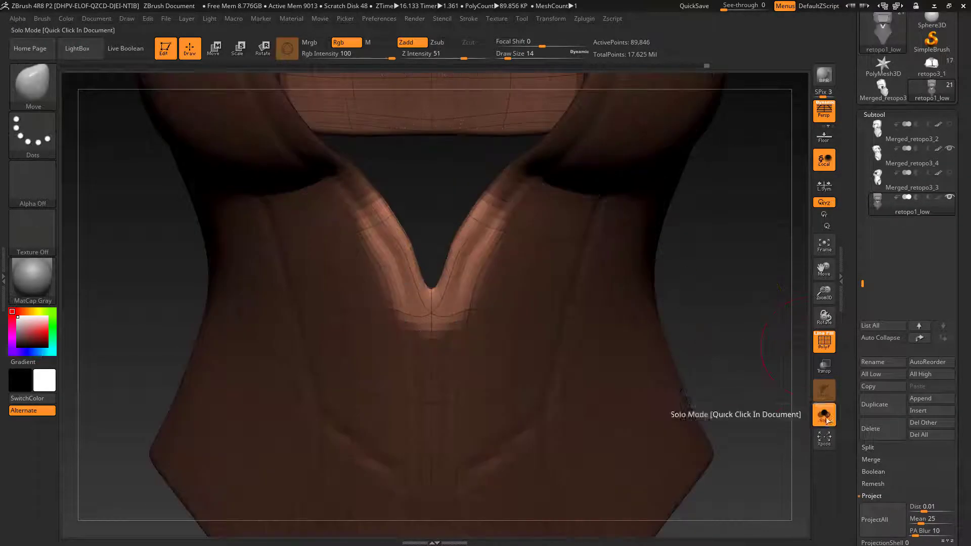
pyautogui.click(888, 519)
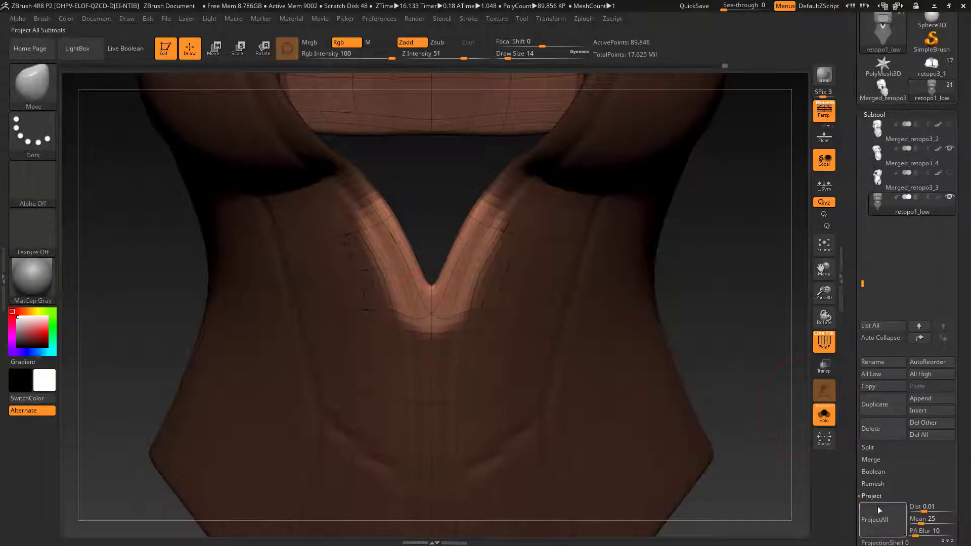
pyautogui.moveTo(744, 303); pyautogui.dragTo(743, 430)
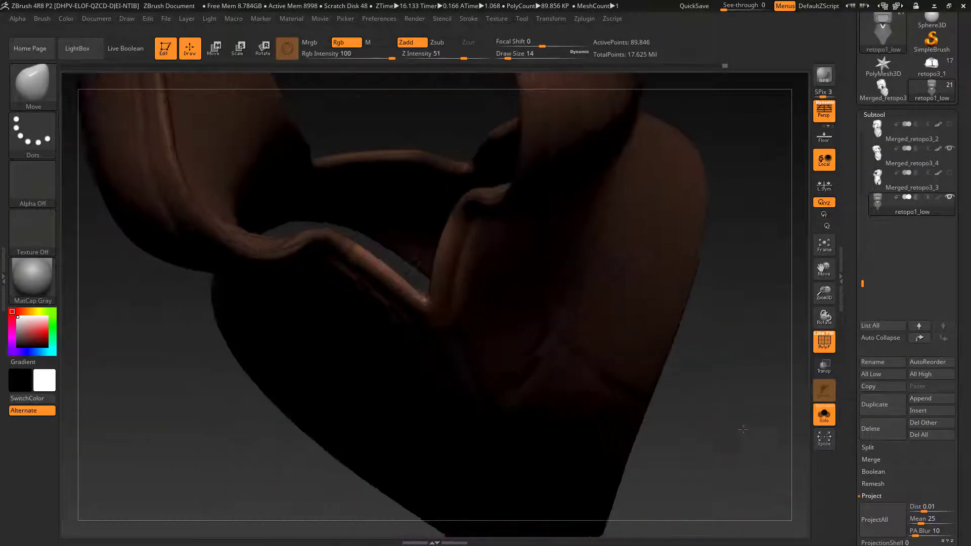
# Divide the torso one level above level 4 and project all sculpt detail onto it at distance 0.01, with the wireframe hidden.
pyautogui.scroll(-5, 907, 273)
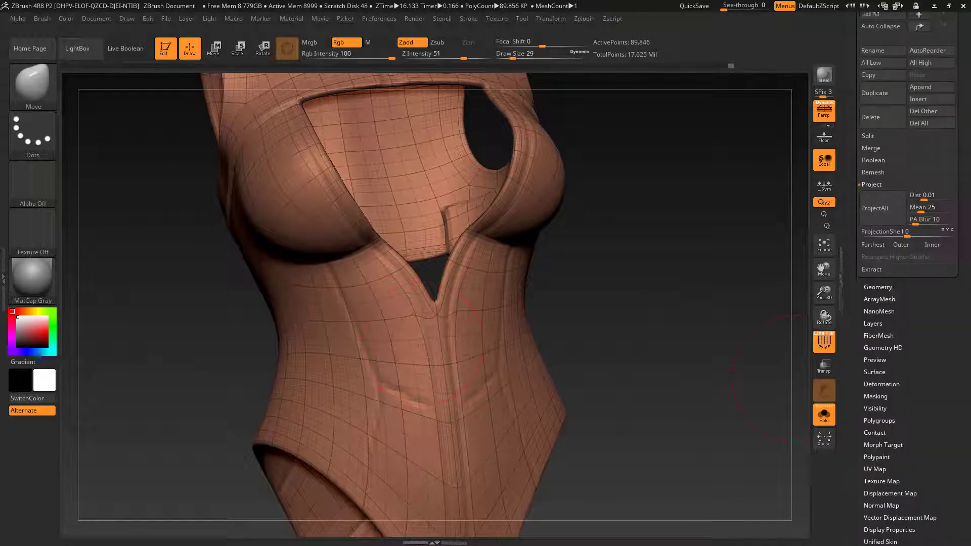
pyautogui.click(880, 287)
pyautogui.moveTo(659, 321); pyautogui.dragTo(689, 351)
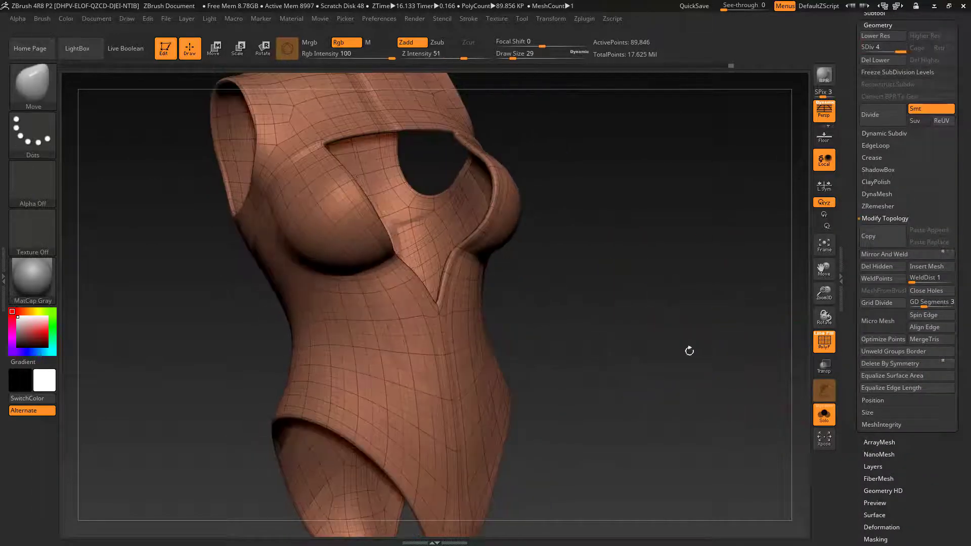
pyautogui.scroll(5, 966, 187)
pyautogui.scroll(-3, 905, 253)
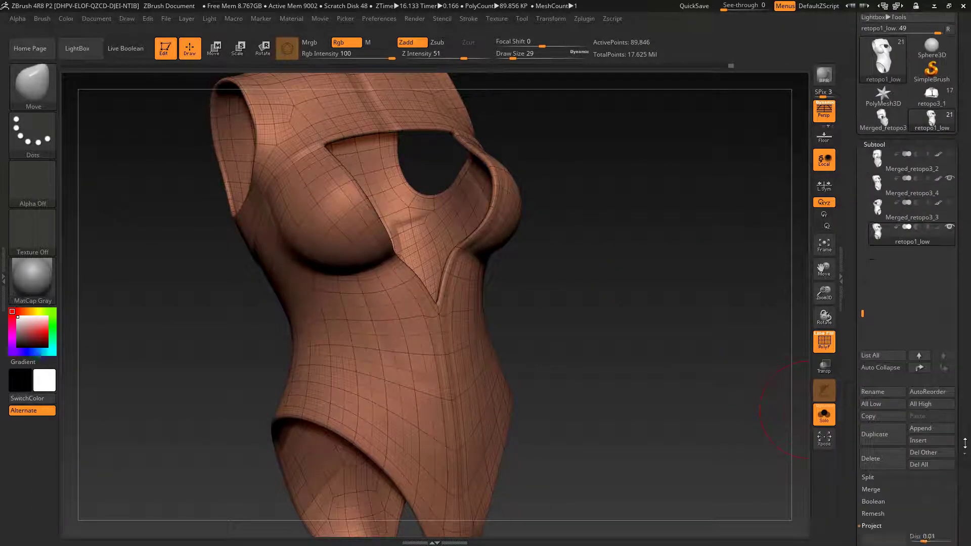
pyautogui.click(875, 323)
pyautogui.click(840, 349)
pyautogui.moveTo(759, 364); pyautogui.dragTo(635, 381)
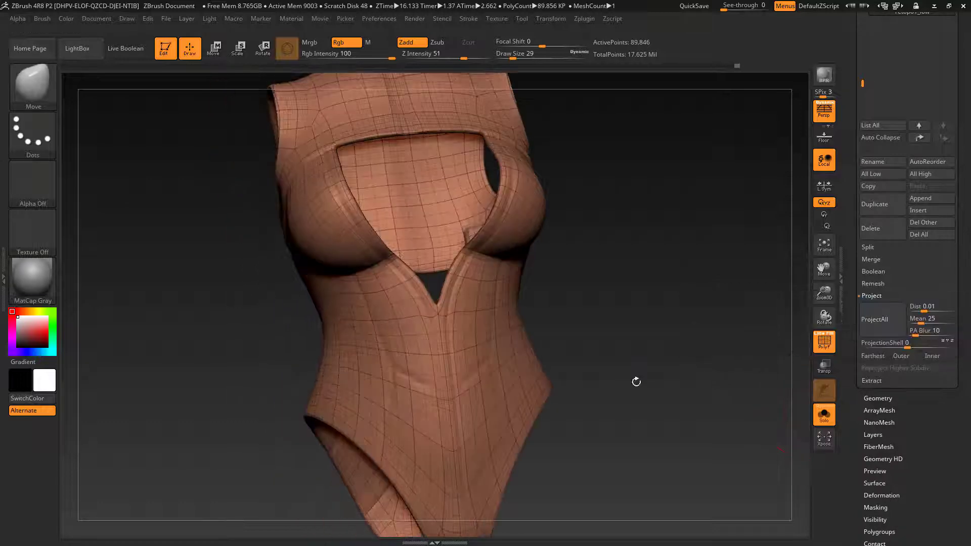
pyautogui.hotkey('shift', 'f')
pyautogui.click(883, 319)
pyautogui.click(726, 345)
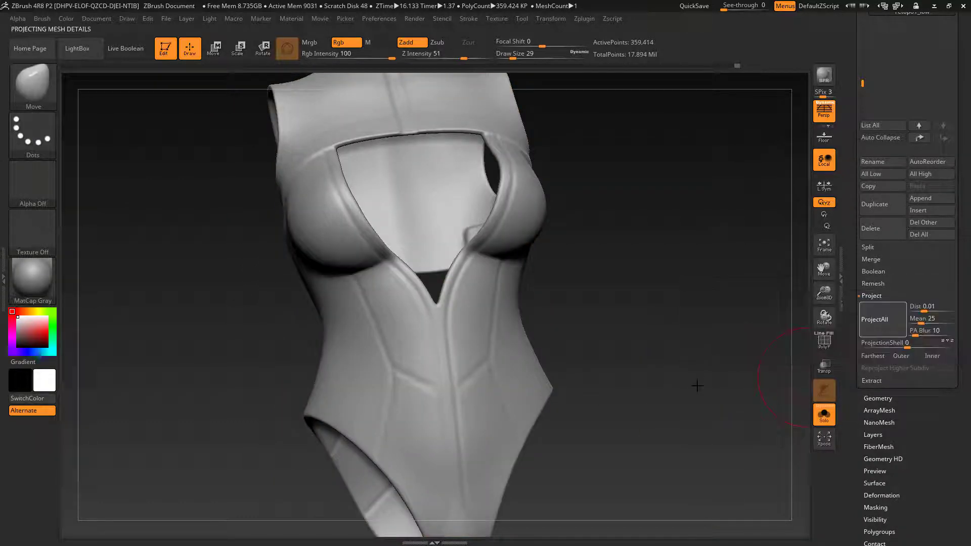
# Subdivide the torso again to about 1.437 million points and reproject all sculpt detail onto it.
pyautogui.moveTo(685, 388); pyautogui.dragTo(664, 425)
pyautogui.hotkey('ctrl', 'd')
pyautogui.click(882, 319)
pyautogui.click(755, 345)
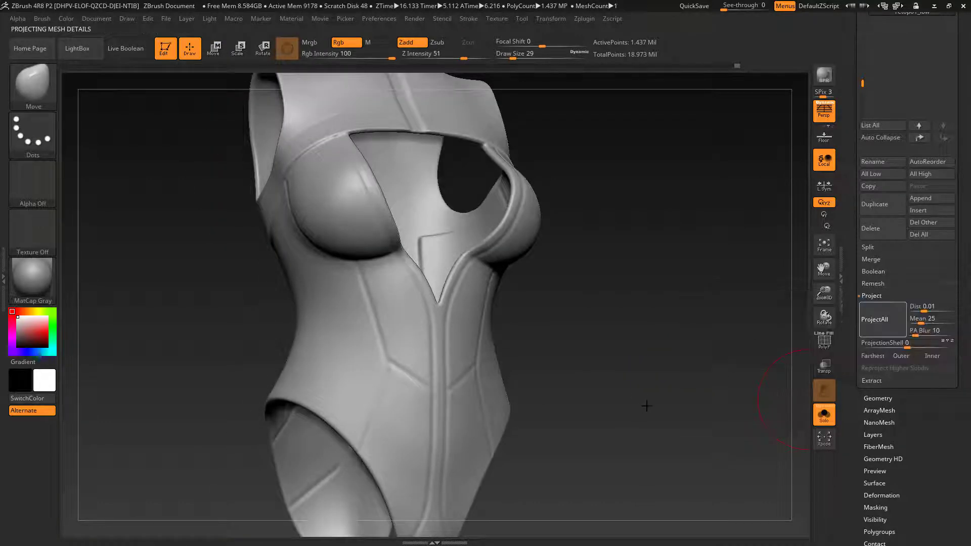
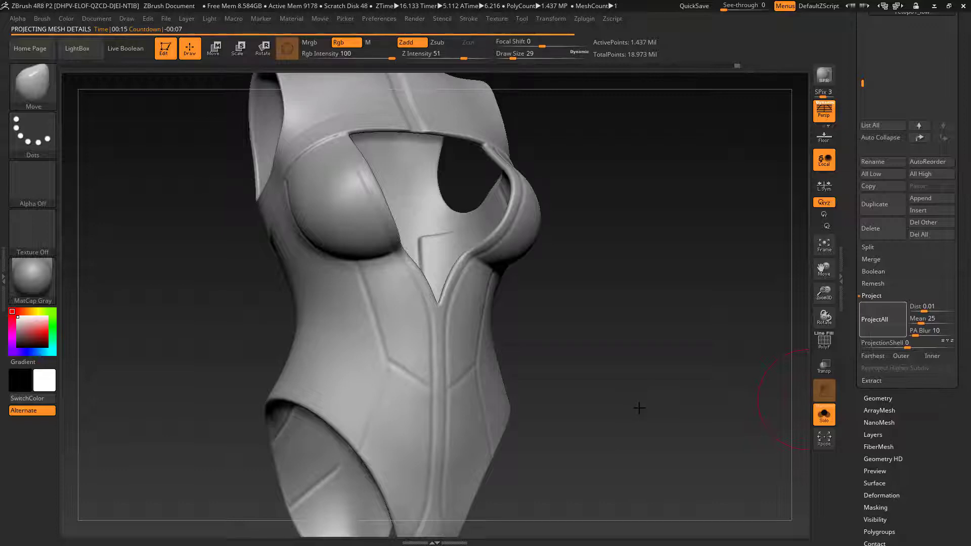
# Reduce the Move brush's draw size to about 7 for the tip of the V-shaped cutout.
pyautogui.moveTo(641, 403)
pyautogui.mouseDown()
pyautogui.moveTo(670, 417)
pyautogui.moveTo(646, 403)
pyautogui.moveTo(695, 464)
pyautogui.moveTo(673, 395)
pyautogui.mouseUp()
pyautogui.press('s')
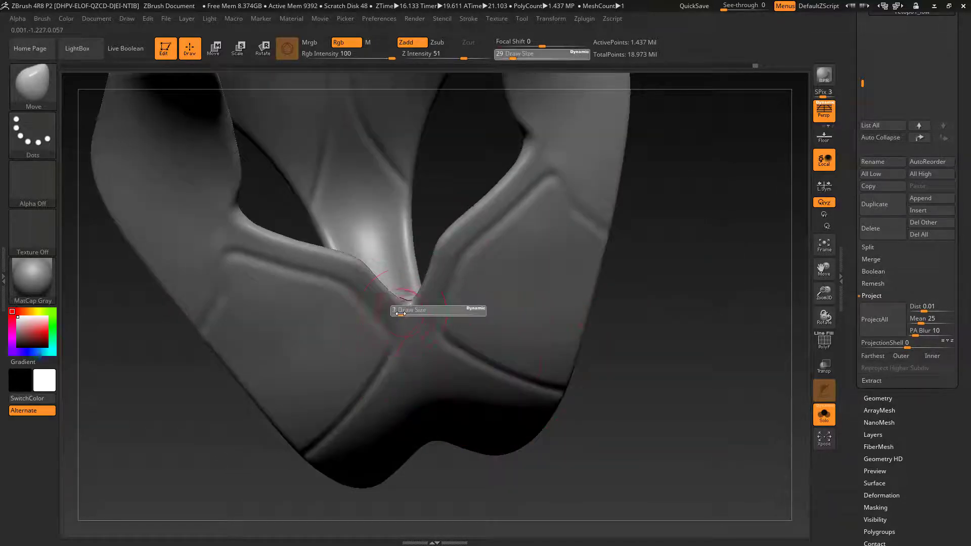
# Reduce the Move brush's draw size to 7 for fine work near the V of the back opening.
pyautogui.click(400, 312)
pyautogui.moveTo(662, 253)
pyautogui.mouseDown()
pyautogui.moveTo(685, 308)
pyautogui.moveTo(650, 310)
pyautogui.moveTo(682, 414)
pyautogui.mouseUp()
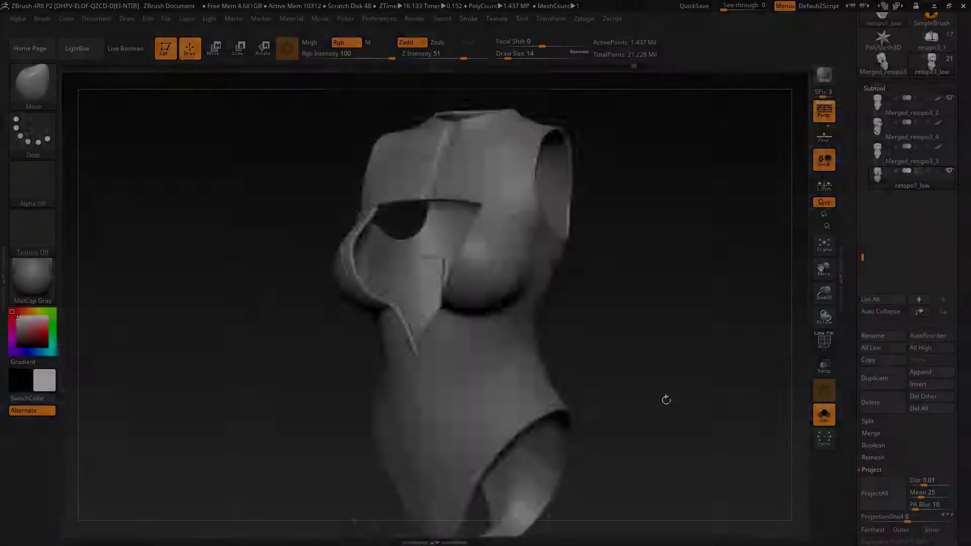
pyautogui.moveTo(666, 397)
pyautogui.mouseDown()
pyautogui.moveTo(691, 336)
pyautogui.moveTo(655, 410)
pyautogui.moveTo(627, 418)
pyautogui.moveTo(672, 323)
pyautogui.moveTo(668, 426)
pyautogui.mouseUp()
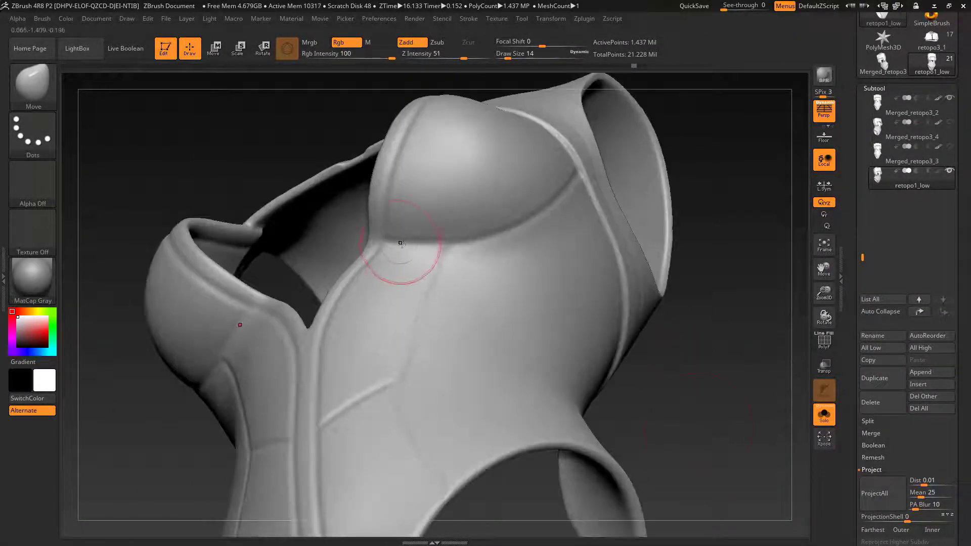
# Select the DamStandard brush at draw size 5 and carve the seams under the bust cup and down the side waist panel.
pyautogui.press('b')
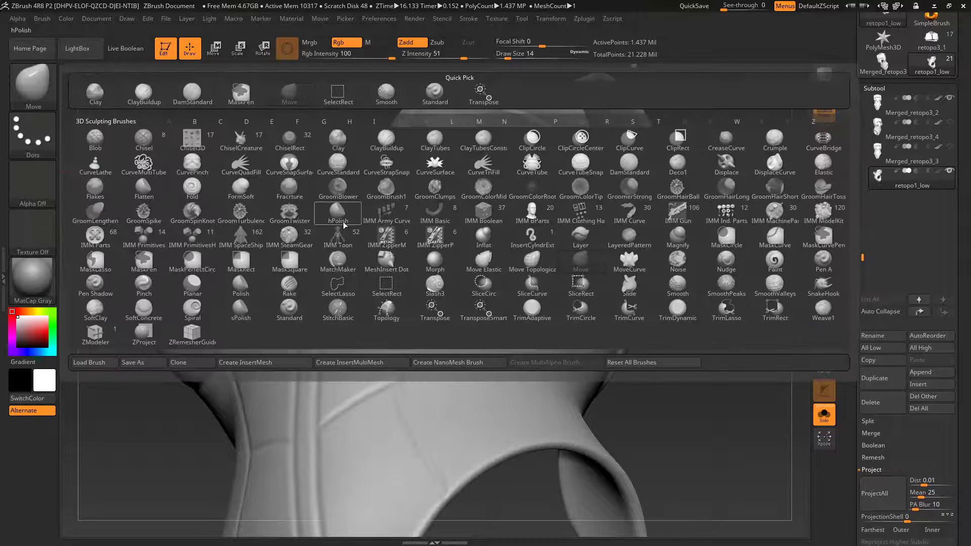
pyautogui.click(192, 94)
pyautogui.moveTo(380, 19)
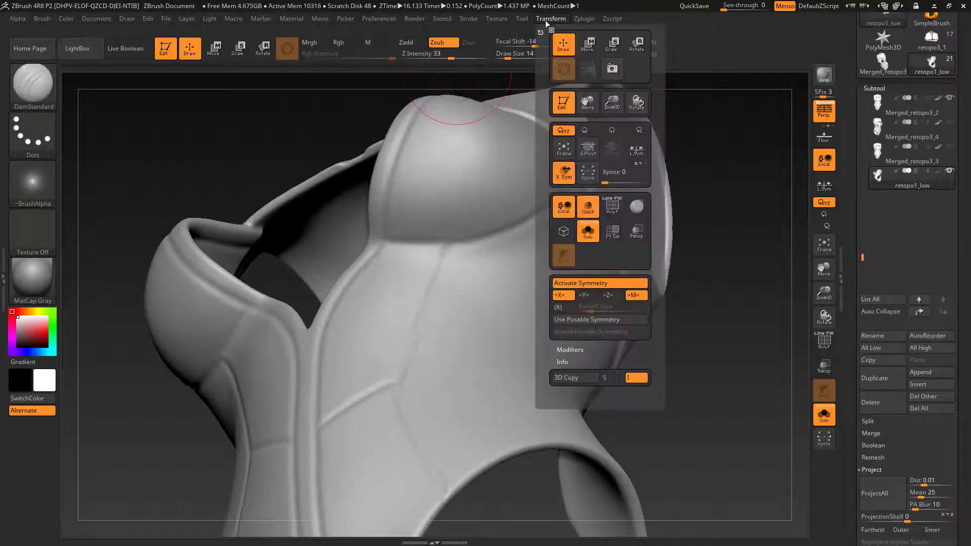
pyautogui.moveTo(468, 19)
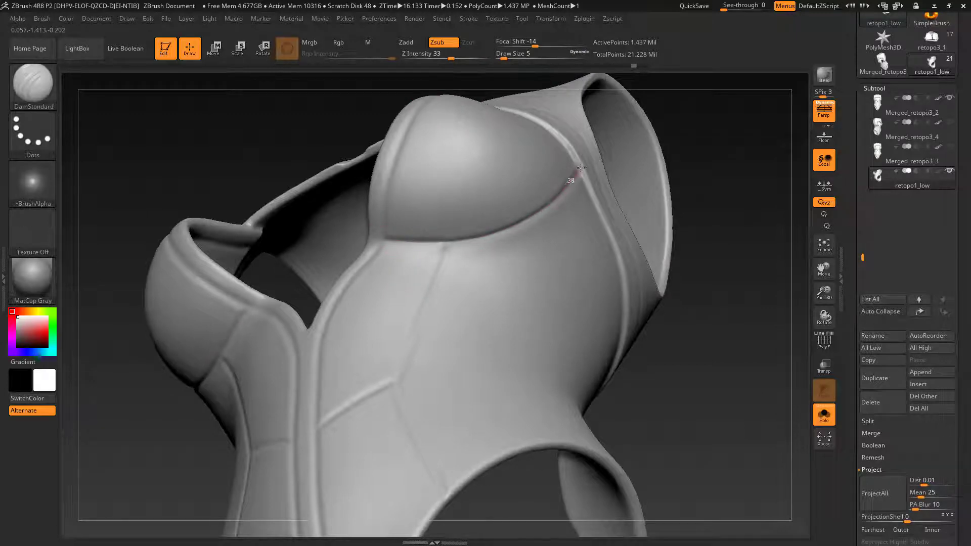
pyautogui.moveTo(590, 150); pyautogui.dragTo(688, 281)
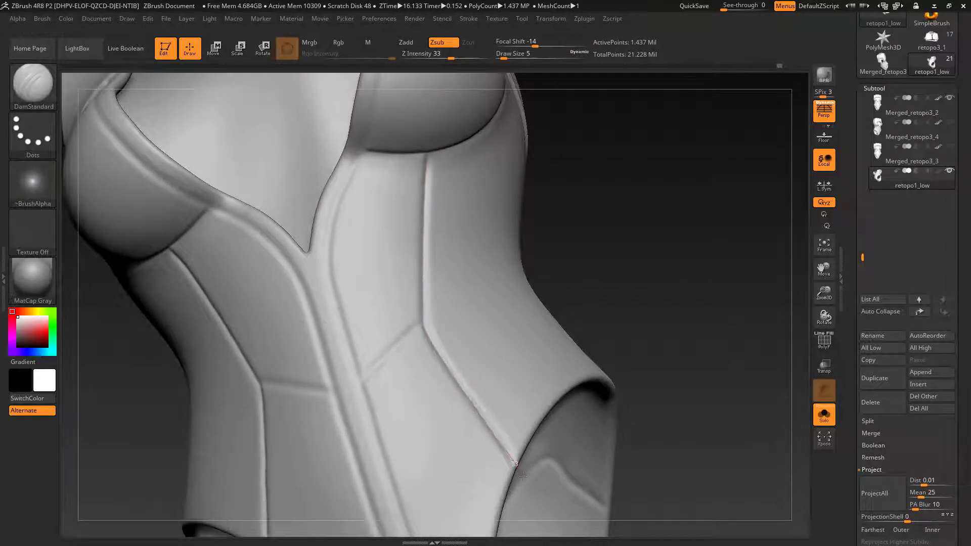
# Carve the diagonal waist cross seam and the long seam beside the front centre strip.
pyautogui.moveTo(637, 400)
pyautogui.mouseDown()
pyautogui.moveTo(656, 326)
pyautogui.moveTo(643, 314)
pyautogui.mouseUp()
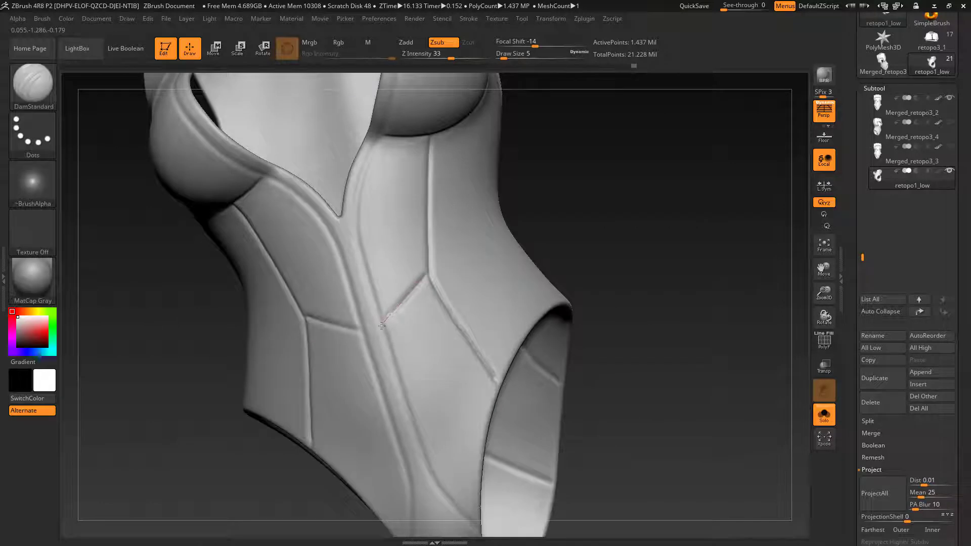
pyautogui.moveTo(632, 278); pyautogui.dragTo(644, 268)
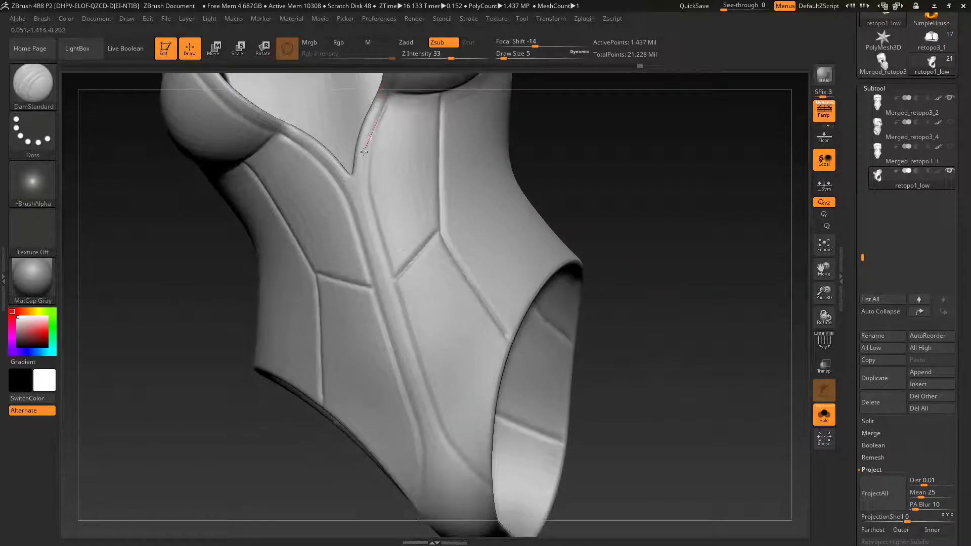
pyautogui.moveTo(370, 195); pyautogui.dragTo(390, 94)
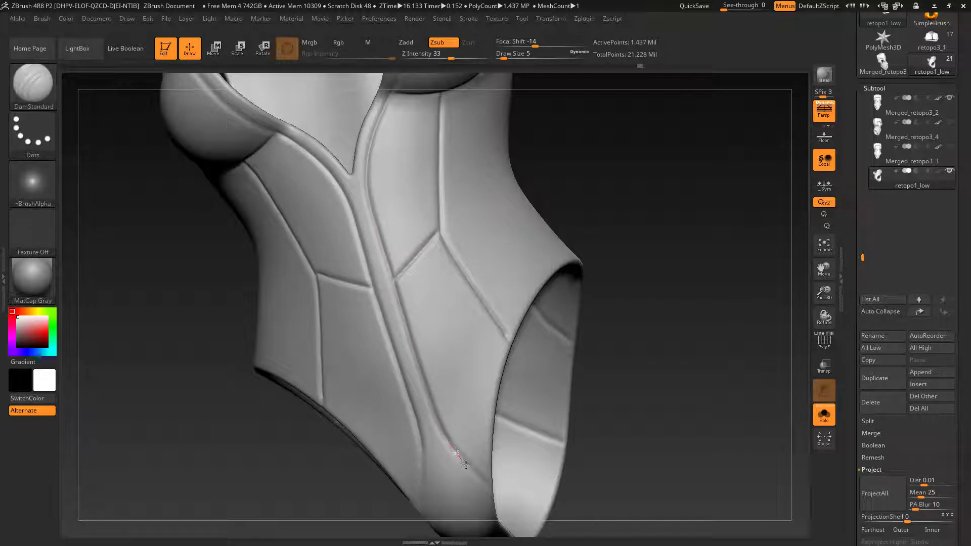
# Carve the seam along the inner trim of the bust cup up to the chest band.
pyautogui.keyDown('alt'); pyautogui.moveTo(627, 425); pyautogui.dragTo(612, 300); pyautogui.keyUp('alt')
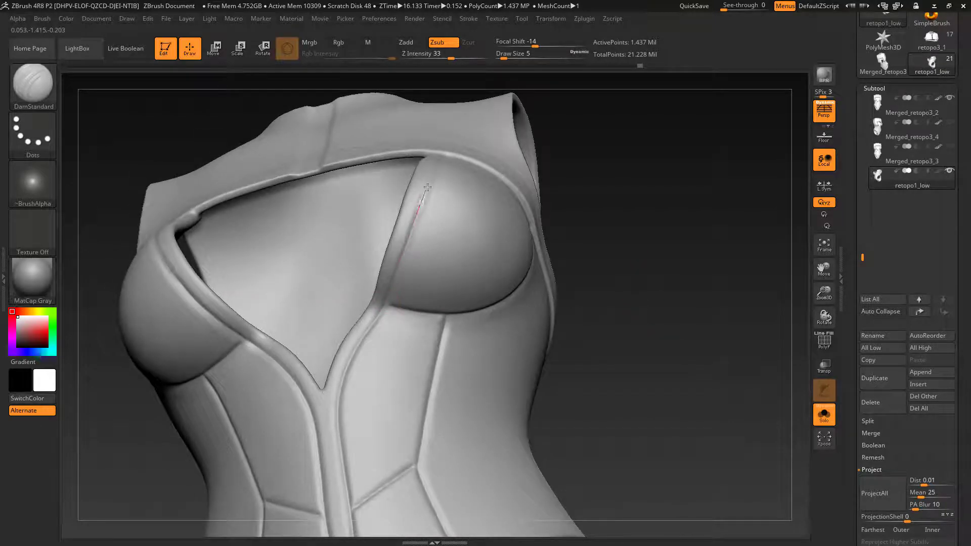
pyautogui.moveTo(593, 207); pyautogui.dragTo(554, 293)
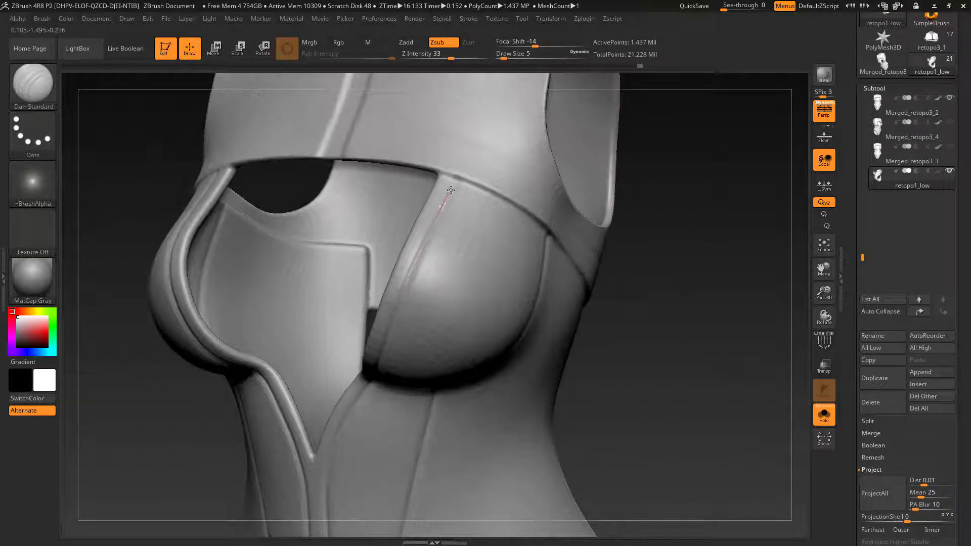
pyautogui.moveTo(462, 185); pyautogui.dragTo(302, 366)
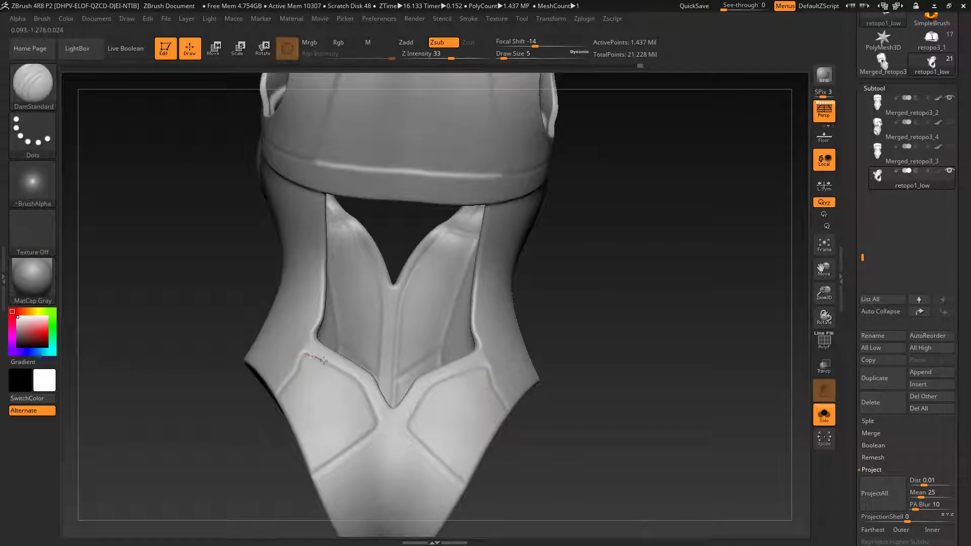
# Carve the seams outlining the rear hip panels below the back opening, undoing and redrawing stray strokes.
pyautogui.moveTo(362, 379)
pyautogui.mouseDown()
pyautogui.moveTo(592, 332)
pyautogui.moveTo(314, 256)
pyautogui.mouseUp()
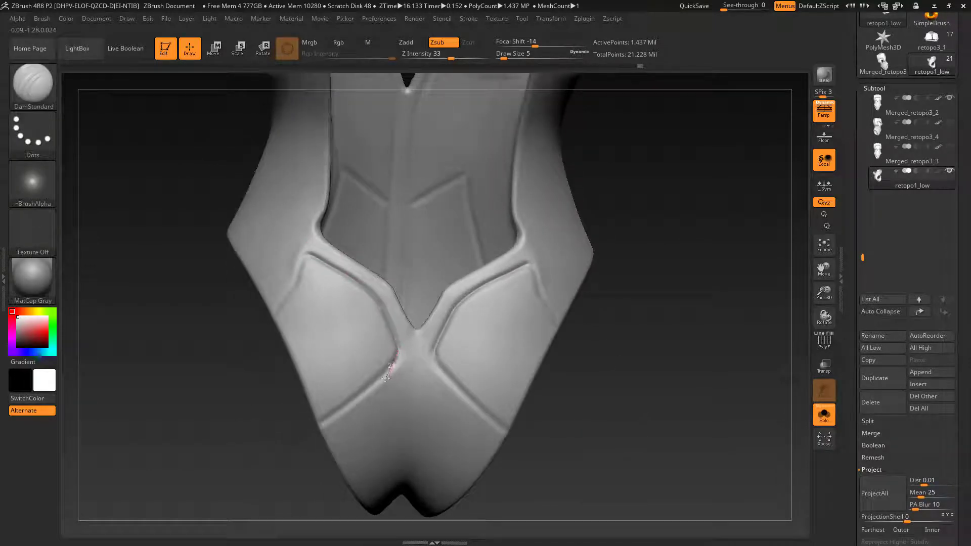
pyautogui.hotkey('ctrl', 'z')
pyautogui.moveTo(345, 403)
pyautogui.mouseDown()
pyautogui.moveTo(331, 411)
pyautogui.moveTo(340, 411)
pyautogui.mouseUp()
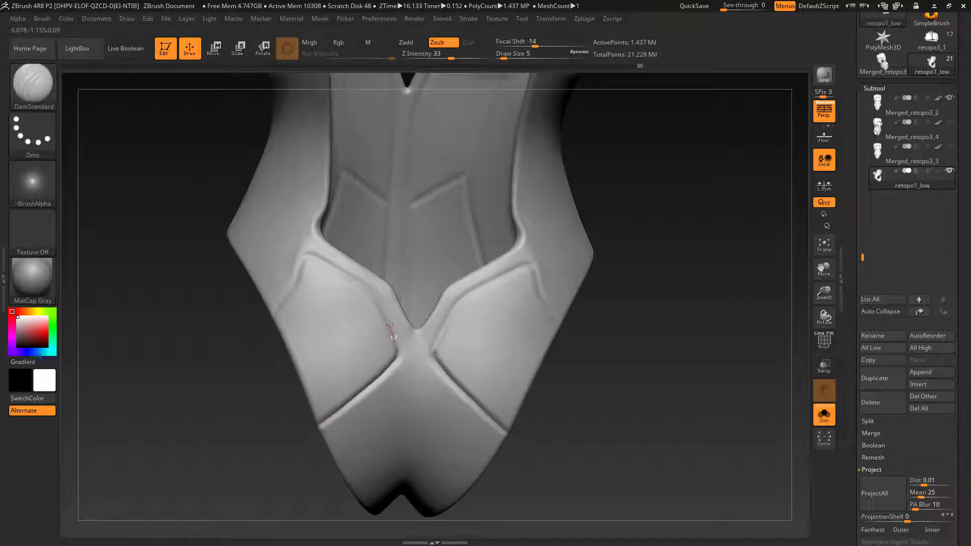
pyautogui.hotkey('ctrl', 'z')
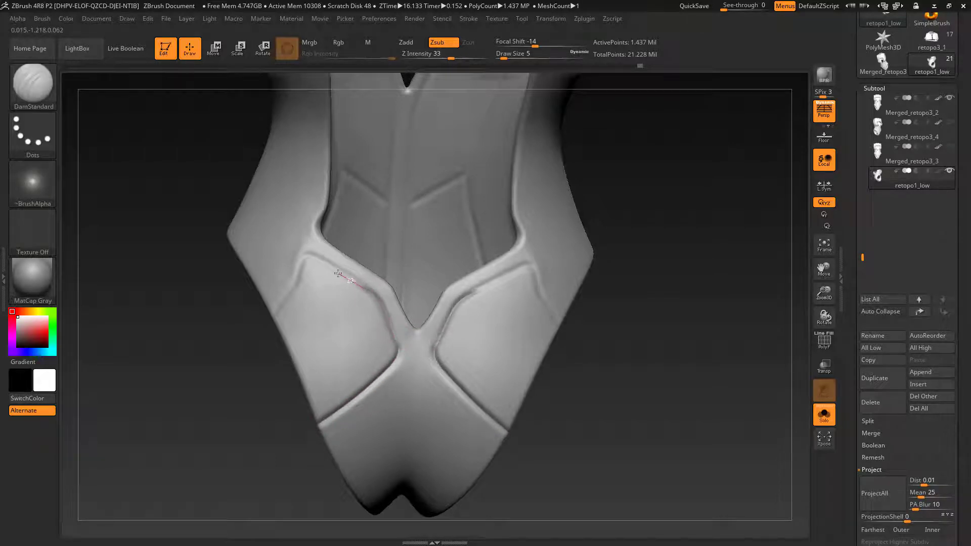
pyautogui.moveTo(338, 274); pyautogui.dragTo(396, 339)
pyautogui.moveTo(292, 245); pyautogui.dragTo(288, 245)
pyautogui.moveTo(223, 360)
pyautogui.mouseDown()
pyautogui.moveTo(243, 374)
pyautogui.moveTo(281, 373)
pyautogui.mouseUp()
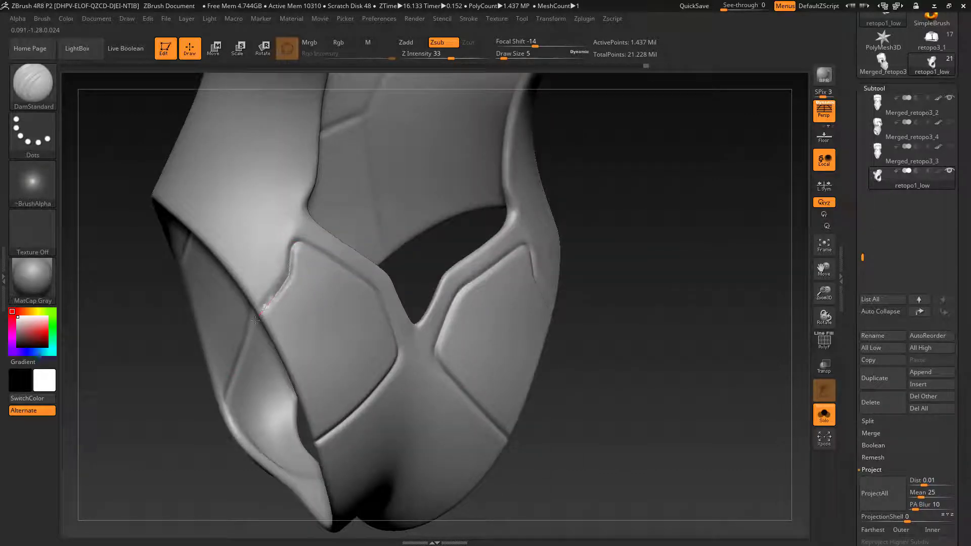
# Carve the horizontal yoke seam across the upper back and the top seam of the lower back band.
pyautogui.keyDown('shift'); pyautogui.moveTo(661, 383); pyautogui.dragTo(627, 404); pyautogui.keyUp('shift')
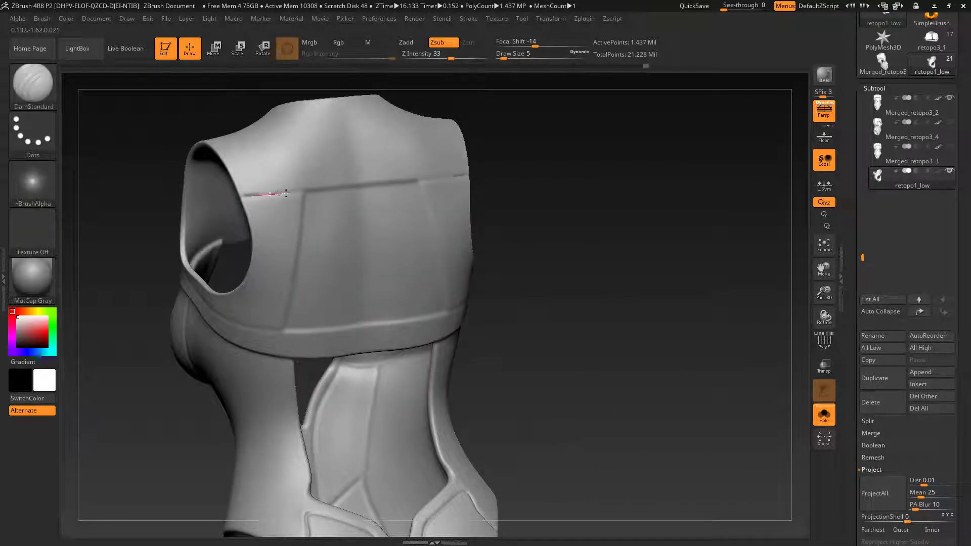
pyautogui.moveTo(611, 243); pyautogui.dragTo(548, 240)
pyautogui.moveTo(192, 319)
pyautogui.mouseDown()
pyautogui.moveTo(430, 324)
pyautogui.moveTo(217, 333)
pyautogui.mouseUp()
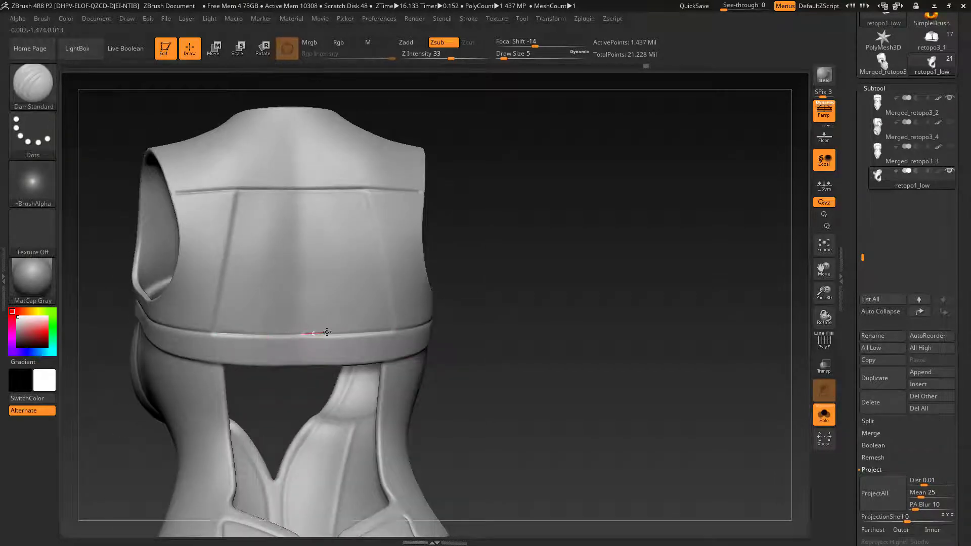
# Continue the chest band's upper seam around the front and under the armhole, and carve the slanted vertical seams on the upper back.
pyautogui.moveTo(104, 304); pyautogui.dragTo(398, 309)
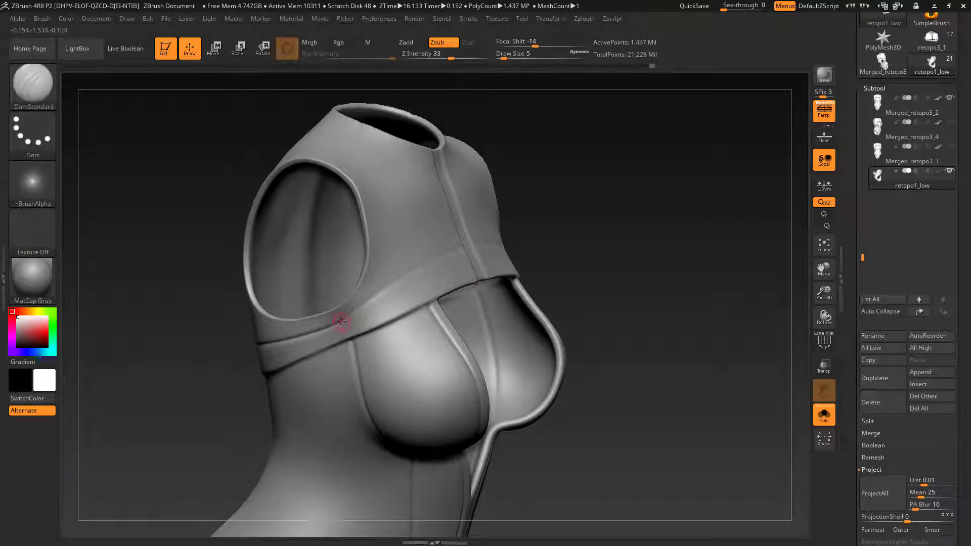
pyautogui.moveTo(591, 243); pyautogui.dragTo(536, 263)
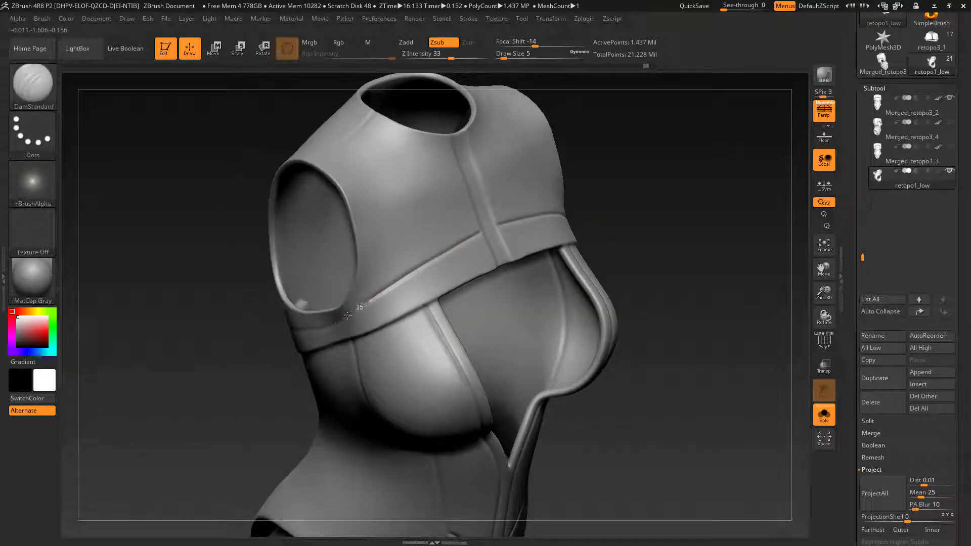
pyautogui.moveTo(326, 332); pyautogui.dragTo(436, 289)
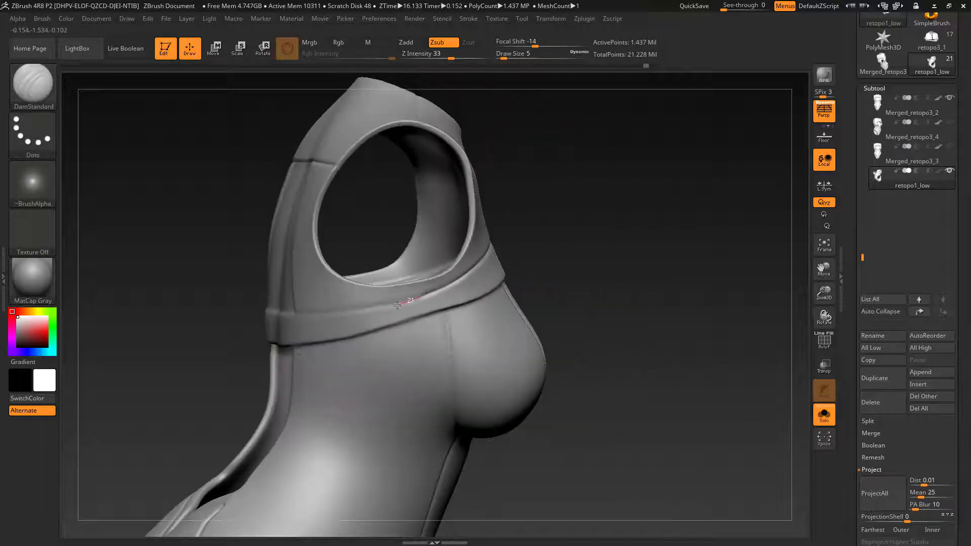
pyautogui.moveTo(167, 338); pyautogui.dragTo(491, 330)
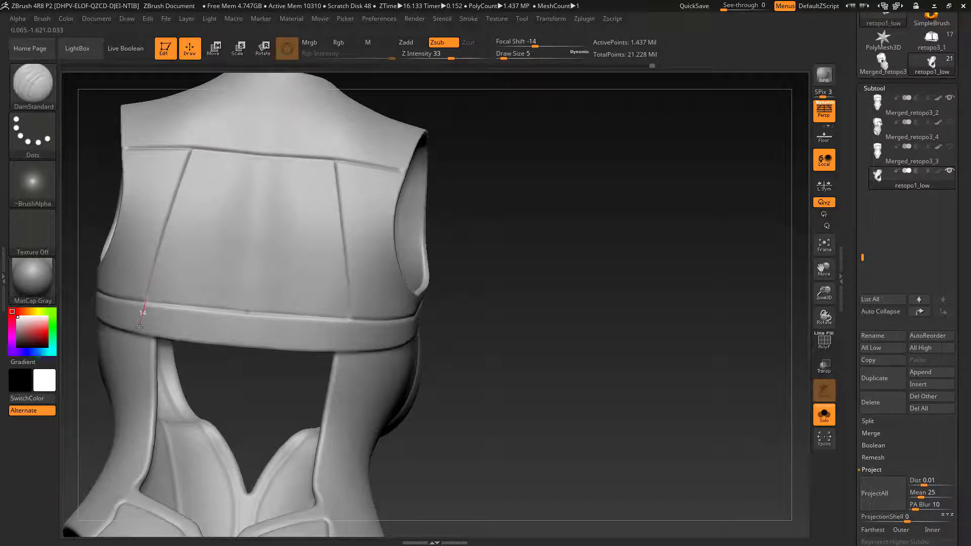
# Carve the edges of the upper chest's centre strip and the shoulder seam running from the neckline towards the armhole.
pyautogui.keyDown('alt'); pyautogui.moveTo(587, 367); pyautogui.dragTo(126, 445); pyautogui.keyUp('alt')
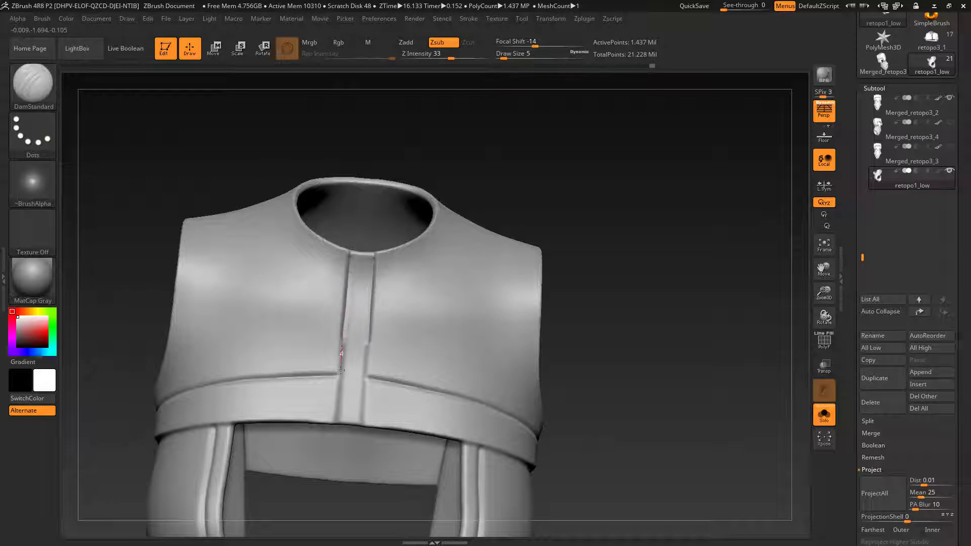
pyautogui.moveTo(334, 434); pyautogui.dragTo(334, 438)
pyautogui.moveTo(721, 384); pyautogui.dragTo(645, 360)
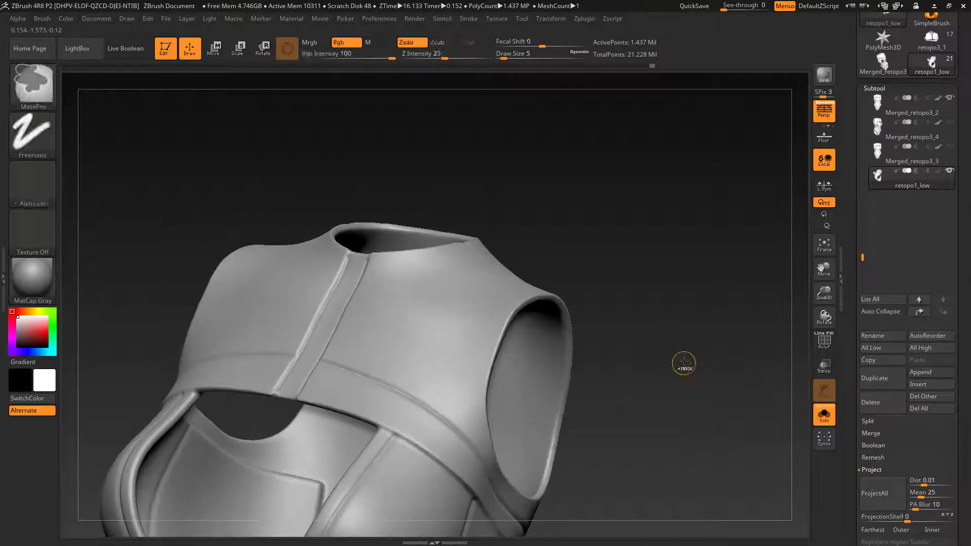
pyautogui.hotkey('ctrl', 'z')
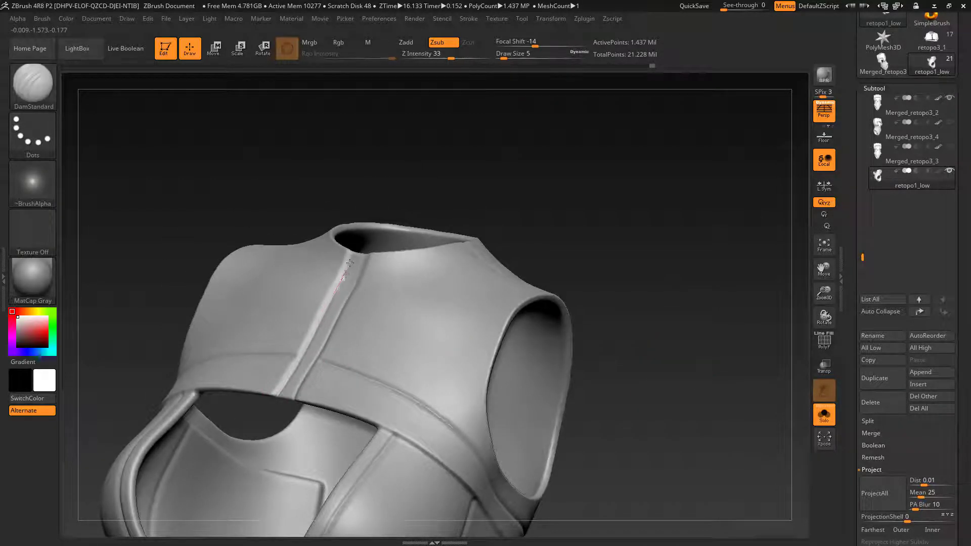
pyautogui.moveTo(620, 328); pyautogui.dragTo(420, 284)
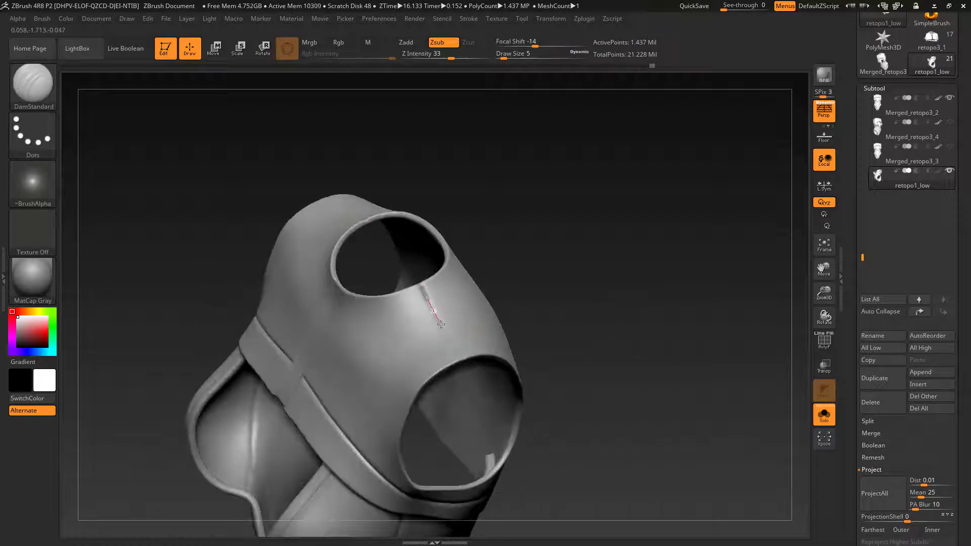
pyautogui.moveTo(557, 384); pyautogui.dragTo(652, 370)
# Divide the bodysuit mesh once more to subdivision level 7.
pyautogui.scroll(3, 872, 269)
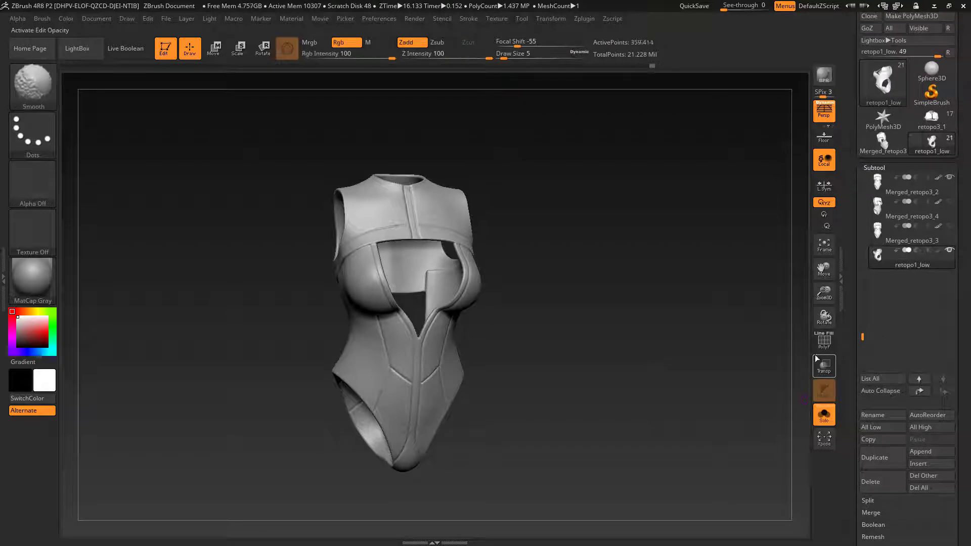
pyautogui.moveTo(778, 366)
pyautogui.keyDown('ctrl'); pyautogui.mouseDown(button='right')
pyautogui.moveTo(639, 427)
pyautogui.moveTo(636, 379)
pyautogui.mouseUp(button='right'); pyautogui.keyUp('ctrl')
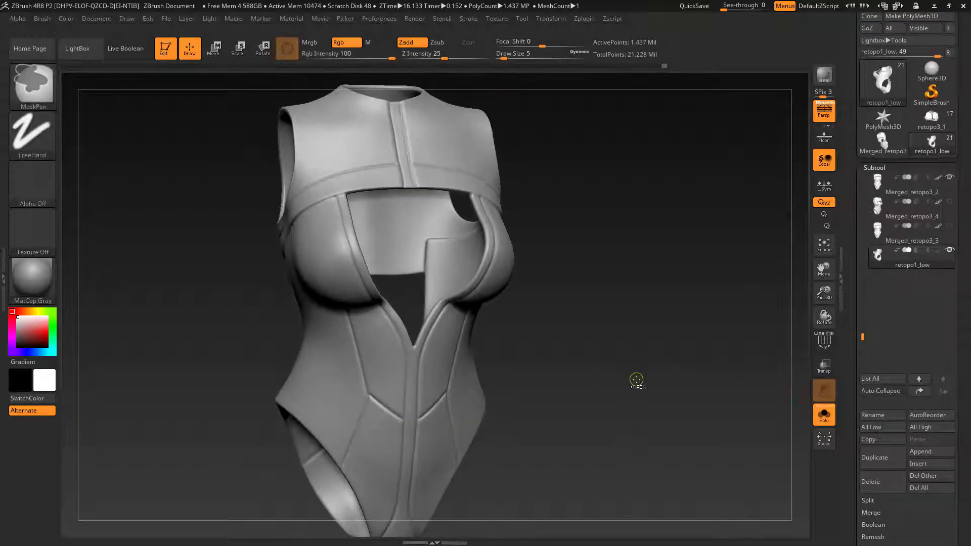
pyautogui.hotkey('ctrl', 'd')
pyautogui.moveTo(644, 392); pyautogui.dragTo(684, 391)
# Open the ClayPolish settings among the mesh geometry options.
pyautogui.moveTo(964, 496); pyautogui.dragTo(967, 314)
pyautogui.click(878, 390)
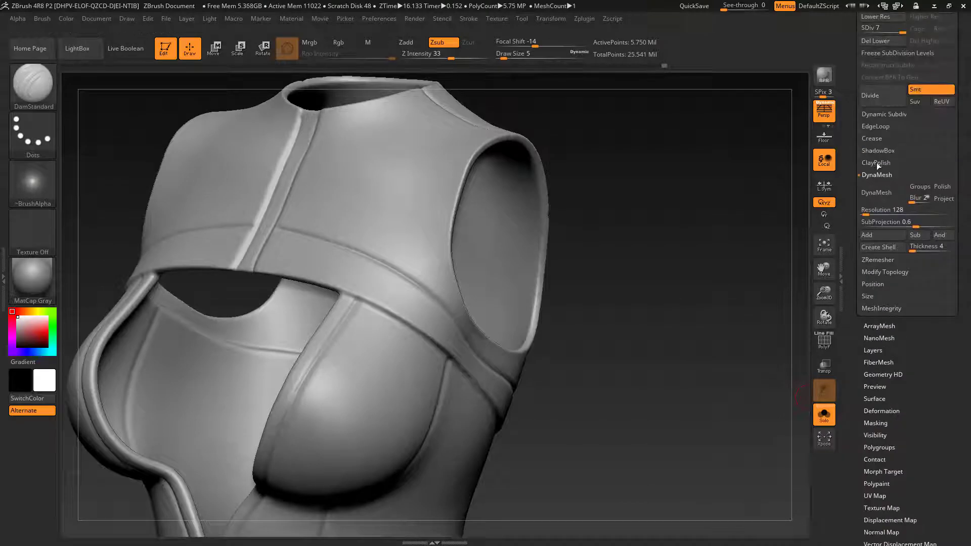
pyautogui.click(876, 162)
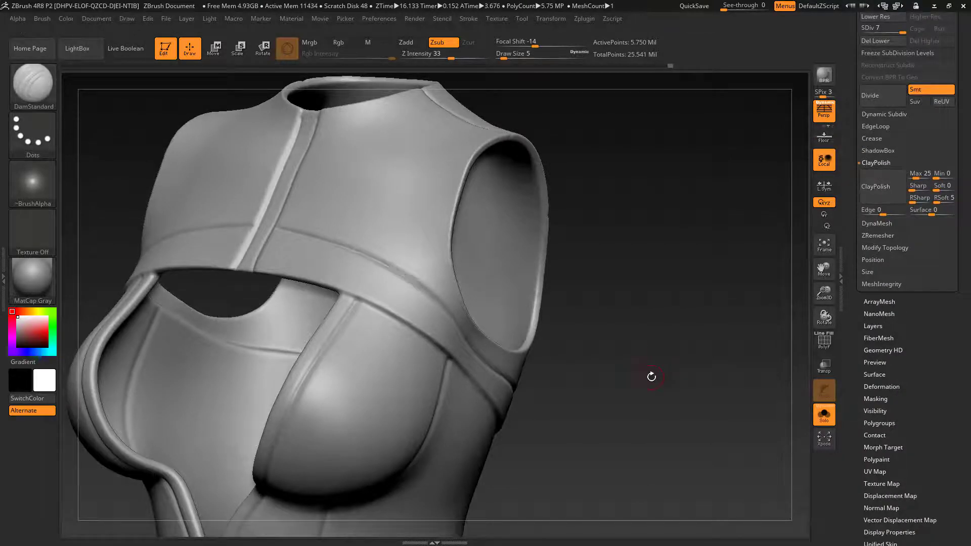
pyautogui.moveTo(651, 376); pyautogui.dragTo(690, 380)
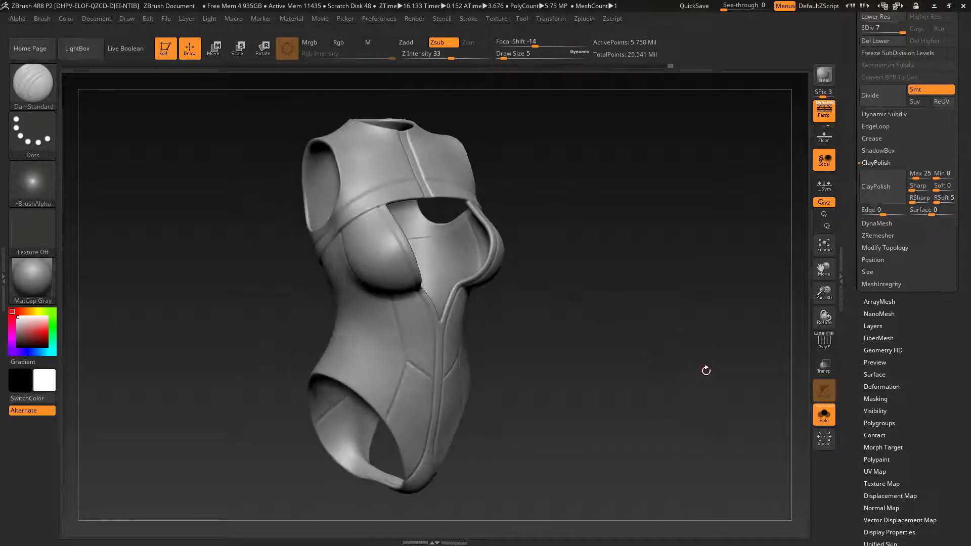
# Lower the bodysuit to subdivision level 1 and display its polygon wireframe.
pyautogui.hotkey('shift', 'd')
pyautogui.hotkey('shift', 'd')
pyautogui.hotkey('shift', 'd')
pyautogui.hotkey('shift', 'd')
pyautogui.hotkey('shift', 'd')
pyautogui.hotkey('shift', 'd')
pyautogui.click(822, 340)
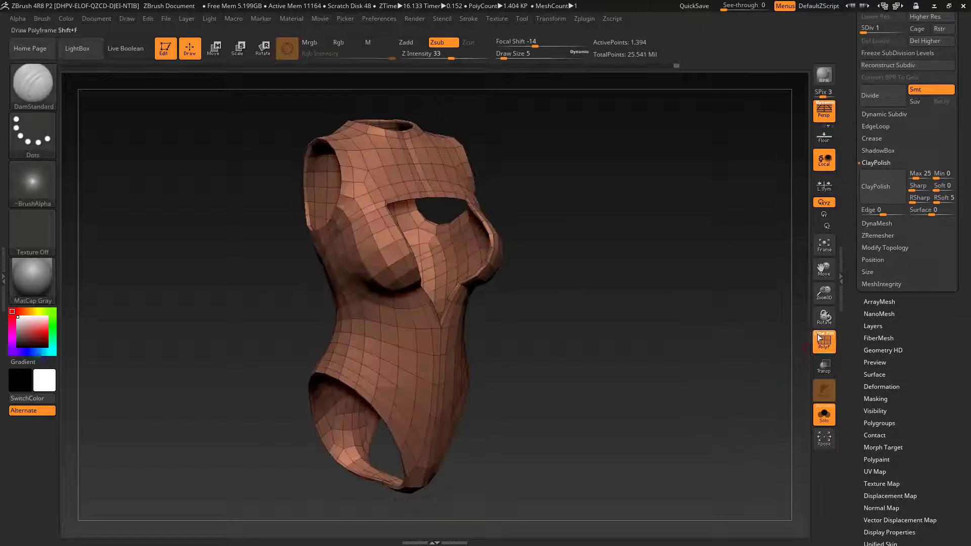
# Return the bodysuit to subdivision level 7 and run a BPR render with the wireframe shown.
pyautogui.press('d')
pyautogui.press('d')
pyautogui.press('d')
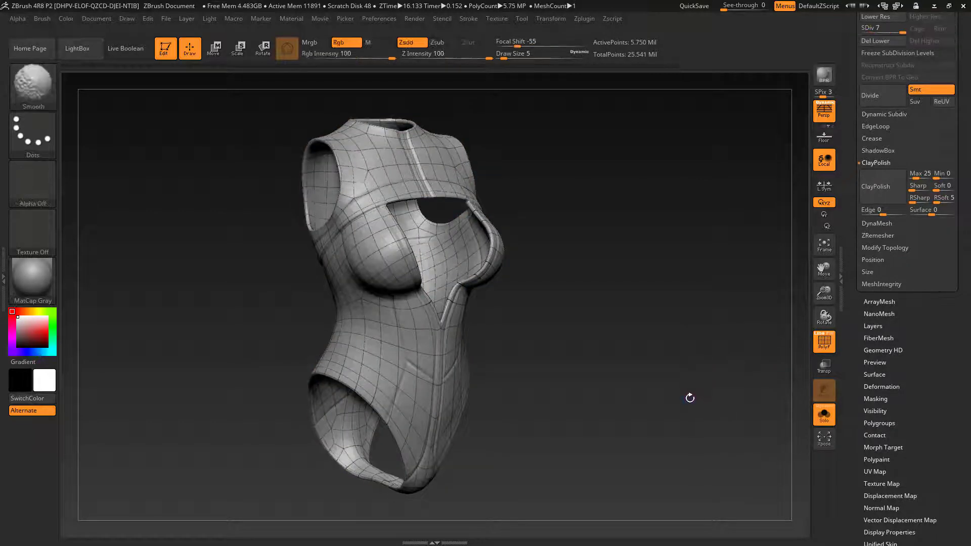
pyautogui.moveTo(677, 397); pyautogui.dragTo(700, 409)
pyautogui.press('d')
pyautogui.press('d')
pyautogui.press('d')
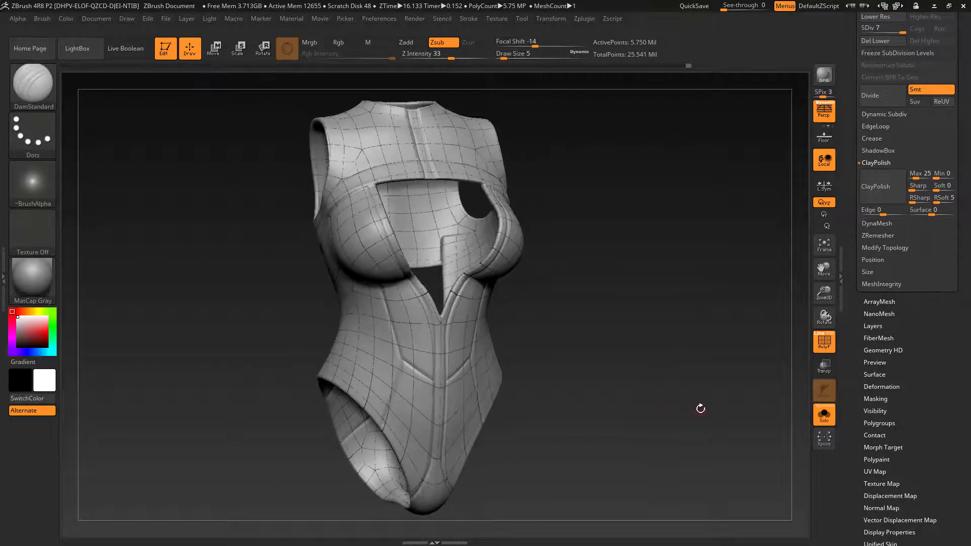
pyautogui.hotkey('shift', 'r')
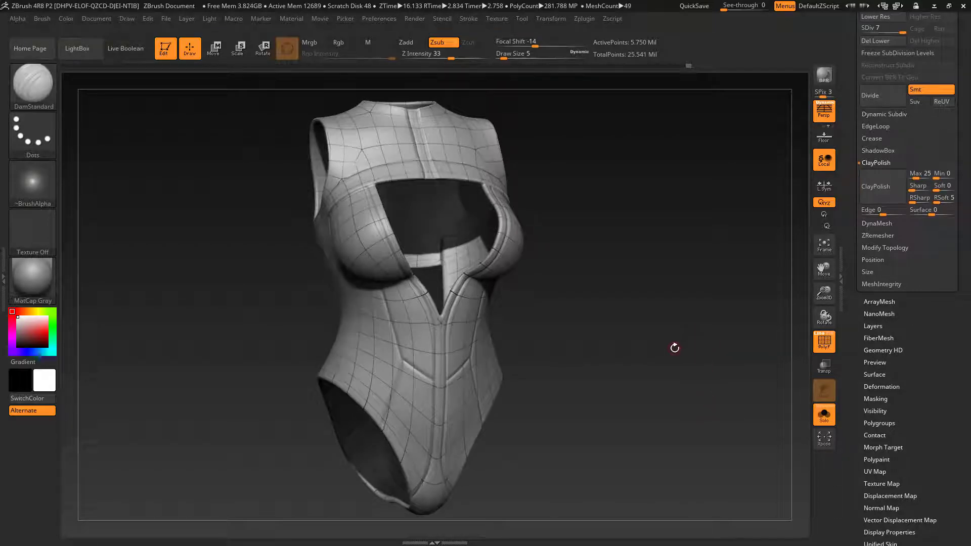
# Turn off the polygon wireframe display on the bodysuit mesh.
pyautogui.hotkey('shift', 'f')
pyautogui.moveTo(675, 348); pyautogui.dragTo(693, 397)
pyautogui.scroll(5, 957, 160)
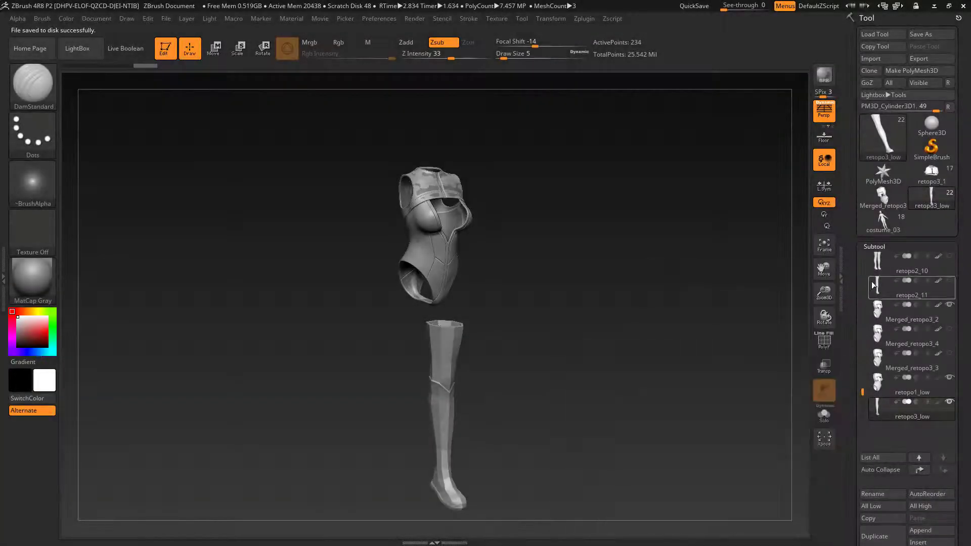
# Hide all subtools except the retopo3_low leg and show the retopo2_11 leg as the projection source.
pyautogui.scroll(-5, 911, 303)
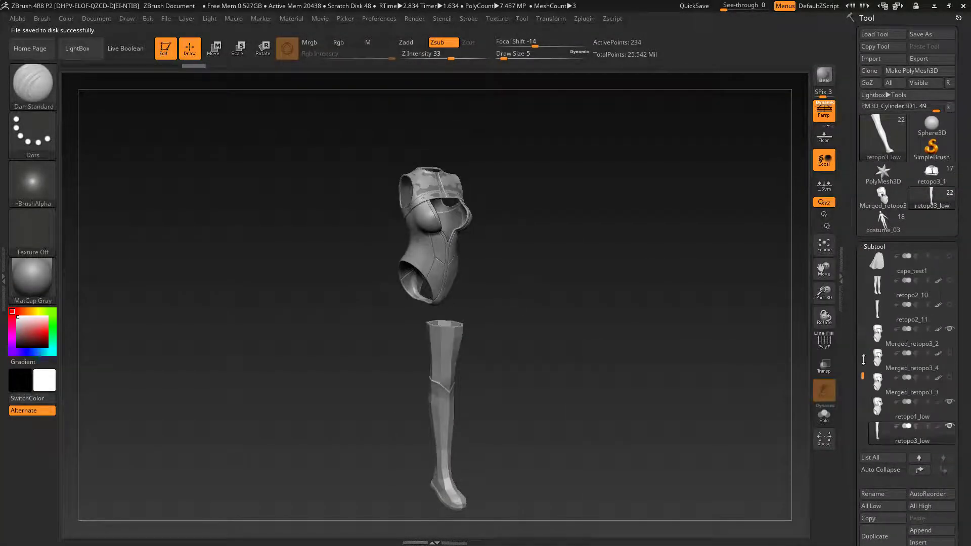
pyautogui.moveTo(953, 324)
pyautogui.click(950, 426)
pyautogui.click(949, 305)
pyautogui.keyDown('alt'); pyautogui.moveTo(758, 418); pyautogui.dragTo(619, 410); pyautogui.keyUp('alt')
# Divide the retopo3_low leg twice and check its subdivision level in the geometry settings.
pyautogui.hotkey('ctrl', 'd')
pyautogui.hotkey('ctrl', 'd')
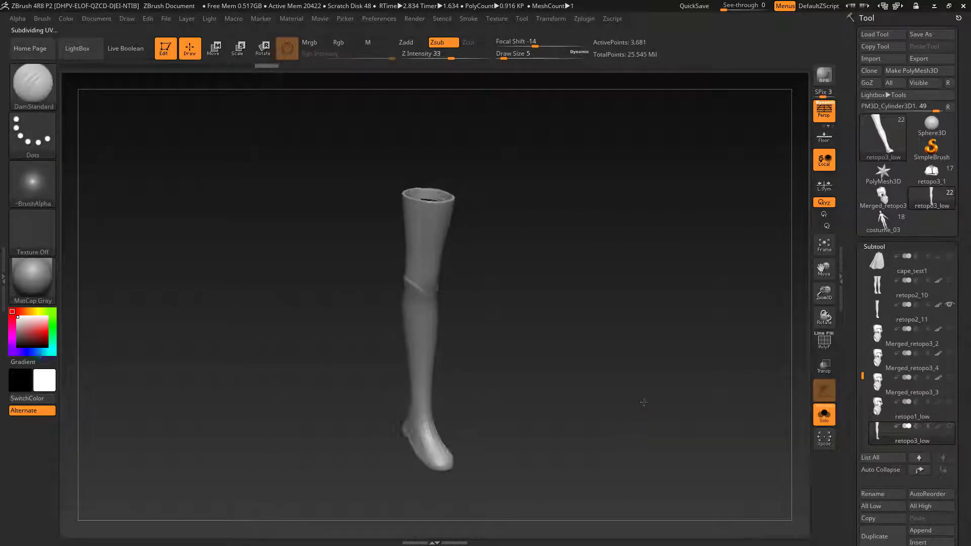
pyautogui.scroll(-10, 905, 456)
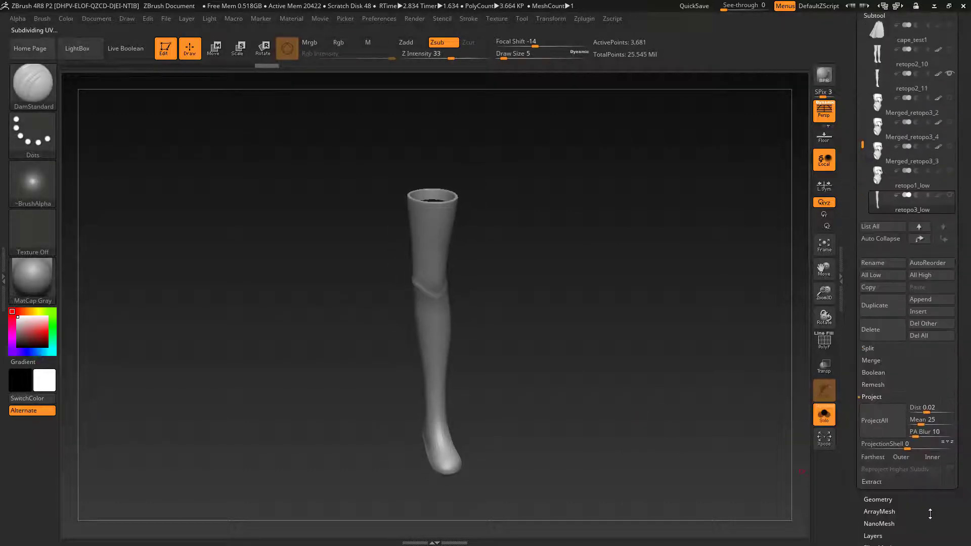
pyautogui.click(895, 432)
pyautogui.moveTo(907, 295); pyautogui.dragTo(913, 299)
pyautogui.scroll(10, 966, 391)
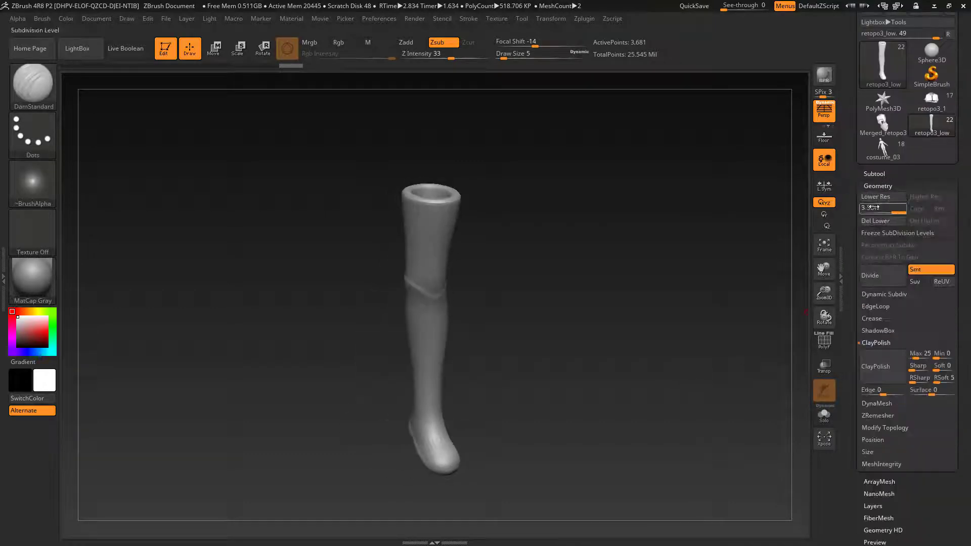
# Project all the detail of the retopo2_11 leg onto retopo3_low without its polypaint.
pyautogui.click(874, 171)
pyautogui.scroll(-5, 905, 303)
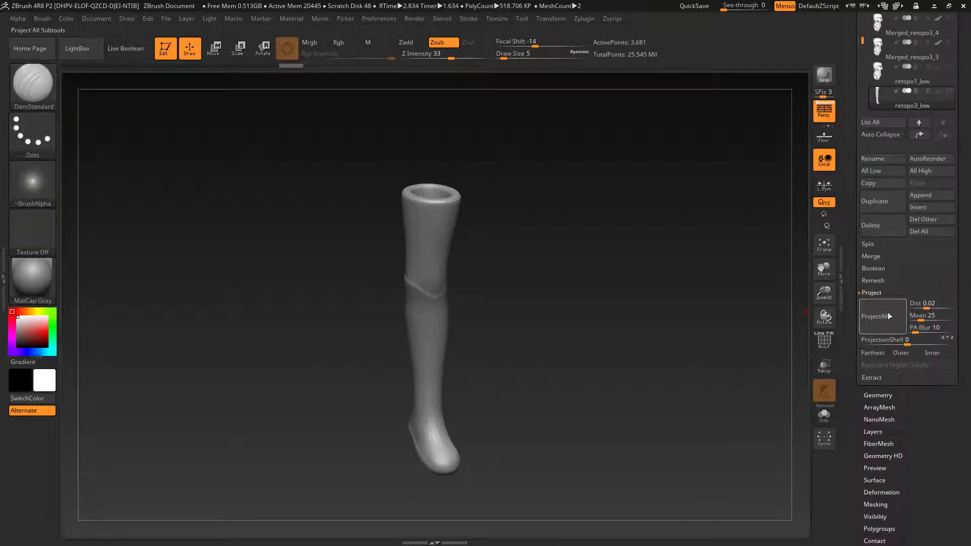
pyautogui.click(875, 316)
pyautogui.click(792, 337)
pyautogui.click(823, 414)
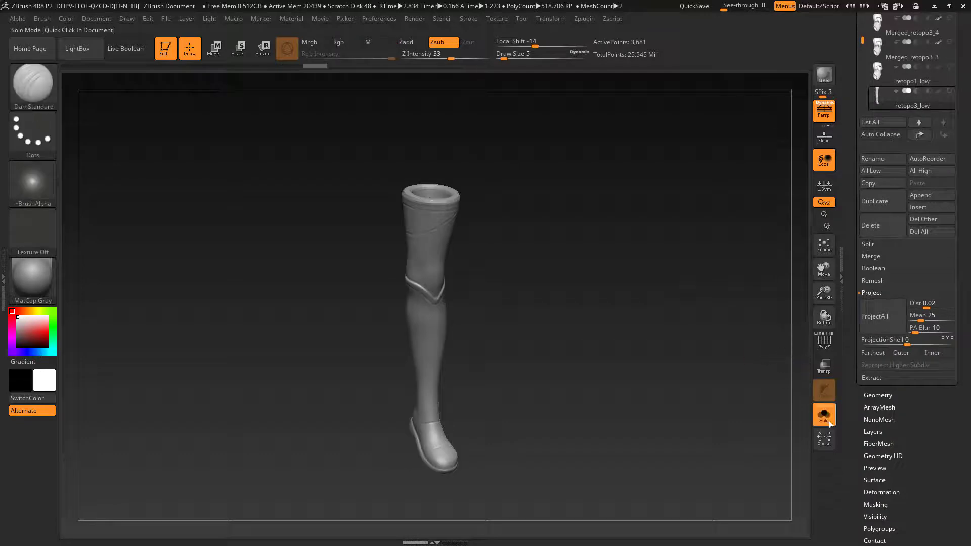
# Try dividing the leg once more and compare its top opening with the retopo2_11 leg.
pyautogui.moveTo(663, 391); pyautogui.dragTo(445, 191)
pyautogui.press('shift')
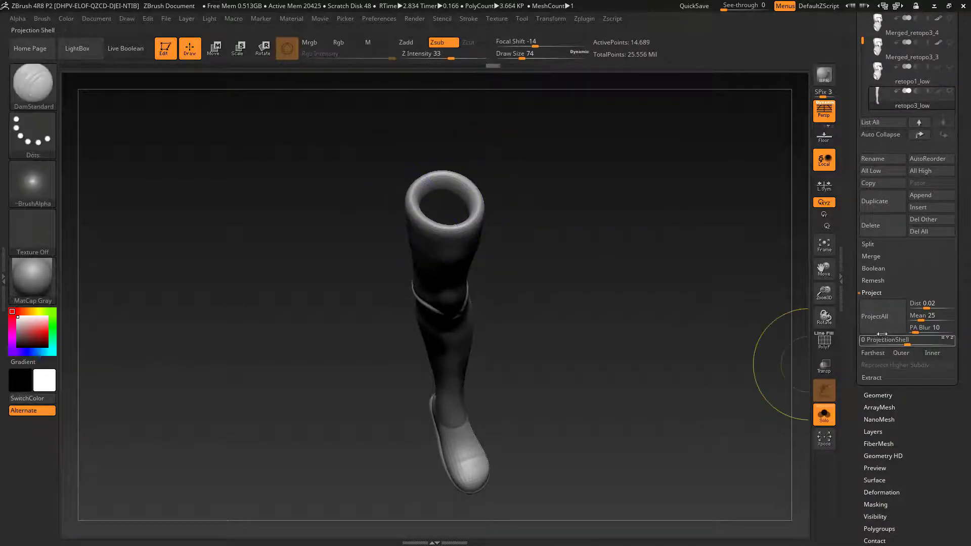
pyautogui.hotkey('ctrl', 'd')
pyautogui.click(824, 415)
pyautogui.moveTo(779, 404); pyautogui.dragTo(789, 349)
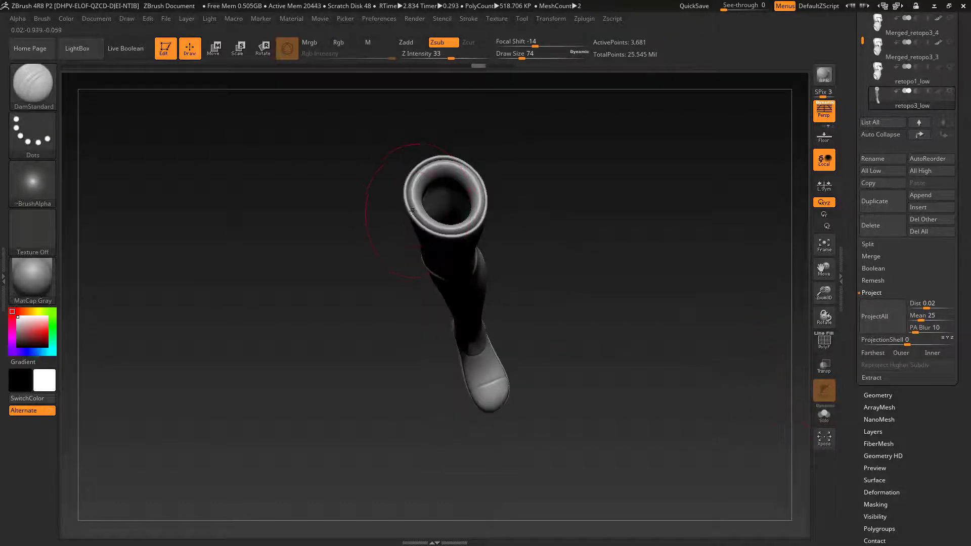
# Select the Move brush, display the leg's wireframe and smooth the mesh at the tip of the front knee band.
pyautogui.press('b')
pyautogui.click(261, 104)
pyautogui.moveTo(582, 182); pyautogui.dragTo(627, 217)
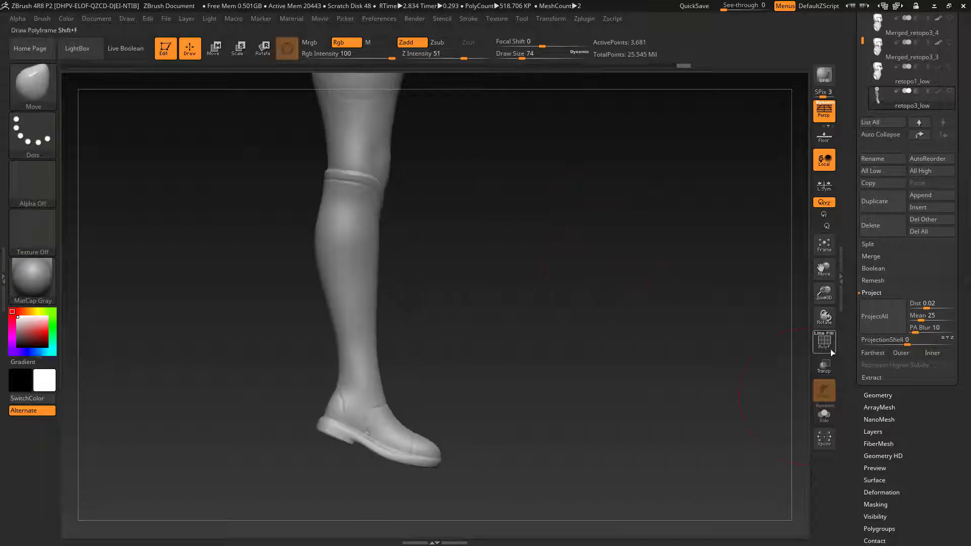
pyautogui.click(824, 342)
pyautogui.moveTo(620, 368); pyautogui.dragTo(562, 340)
pyautogui.moveTo(420, 218)
pyautogui.keyDown('shift'); pyautogui.mouseDown()
pyautogui.moveTo(427, 243)
pyautogui.moveTo(417, 253)
pyautogui.moveTo(431, 243)
pyautogui.mouseUp(); pyautogui.keyUp('shift')
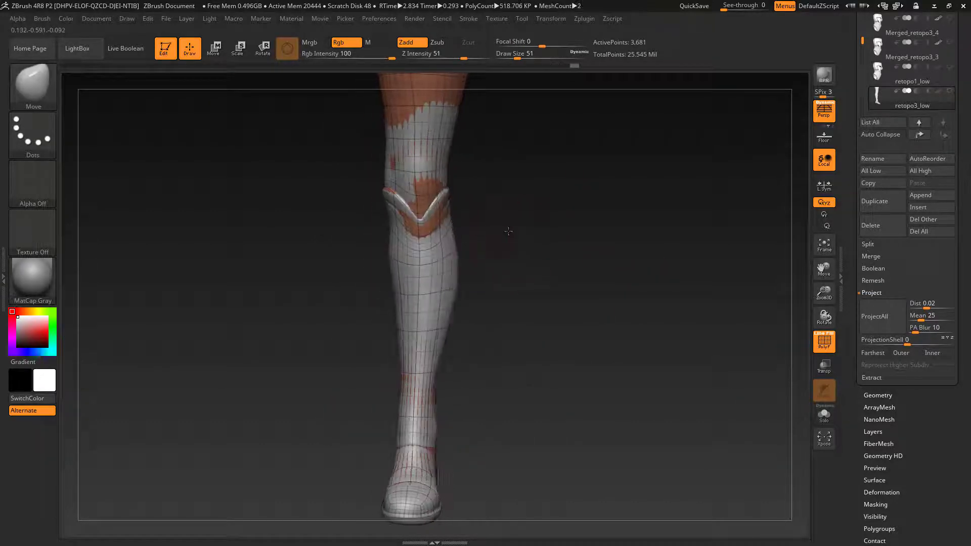
# Pull the knee band's back edge outward with the Move brush and reproject the reference leg's detail without polypaint.
pyautogui.keyDown('alt'); pyautogui.moveTo(607, 304); pyautogui.dragTo(630, 241); pyautogui.keyUp('alt')
pyautogui.click(882, 332)
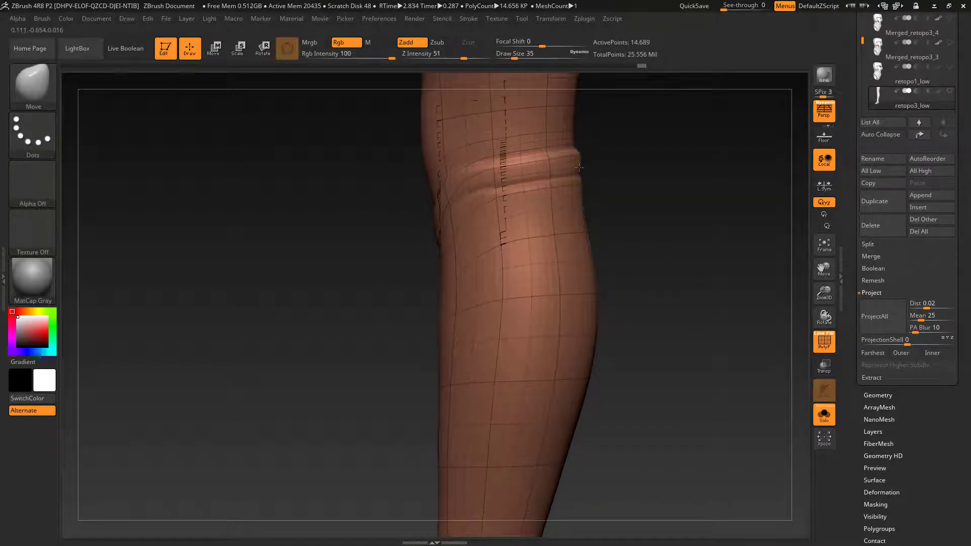
pyautogui.moveTo(584, 169); pyautogui.dragTo(675, 216)
pyautogui.click(881, 317)
pyautogui.click(787, 342)
pyautogui.moveTo(771, 331); pyautogui.dragTo(620, 219)
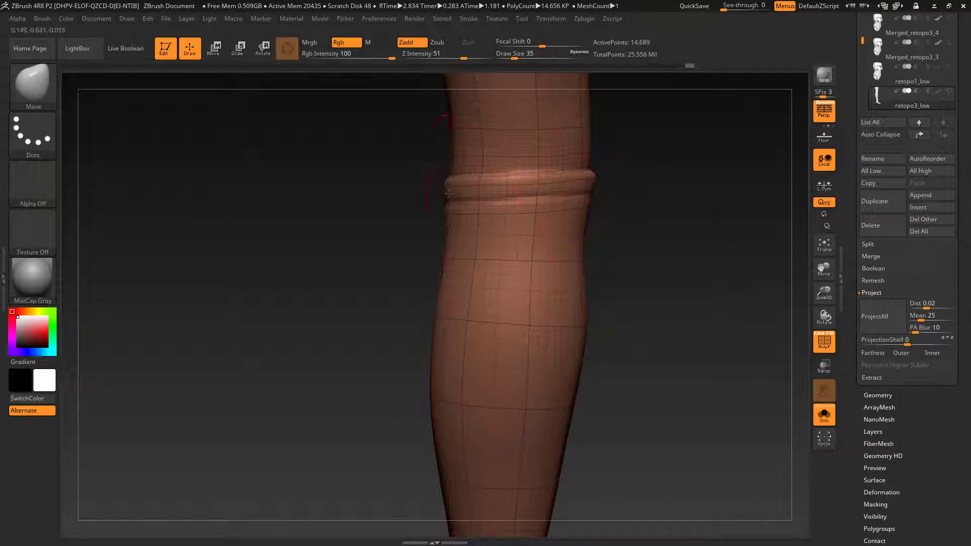
pyautogui.click(874, 316)
pyautogui.click(785, 342)
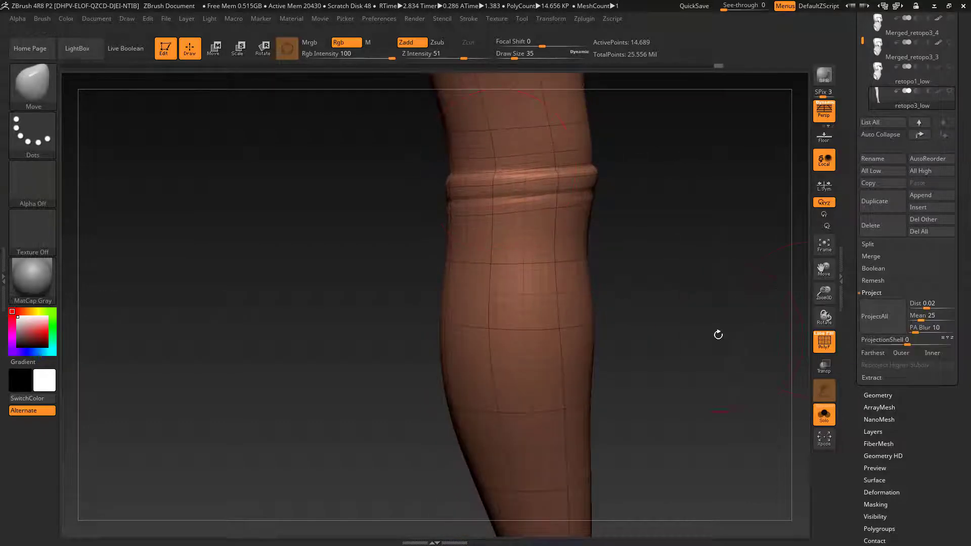
# Reshape the knee band along the side of the leg at Draw Size 14 and reproject the reference detail.
pyautogui.moveTo(717, 332)
pyautogui.mouseDown()
pyautogui.moveTo(690, 297)
pyautogui.moveTo(700, 297)
pyautogui.moveTo(658, 273)
pyautogui.mouseUp()
pyautogui.press('s')
pyautogui.moveTo(657, 217); pyautogui.dragTo(447, 205)
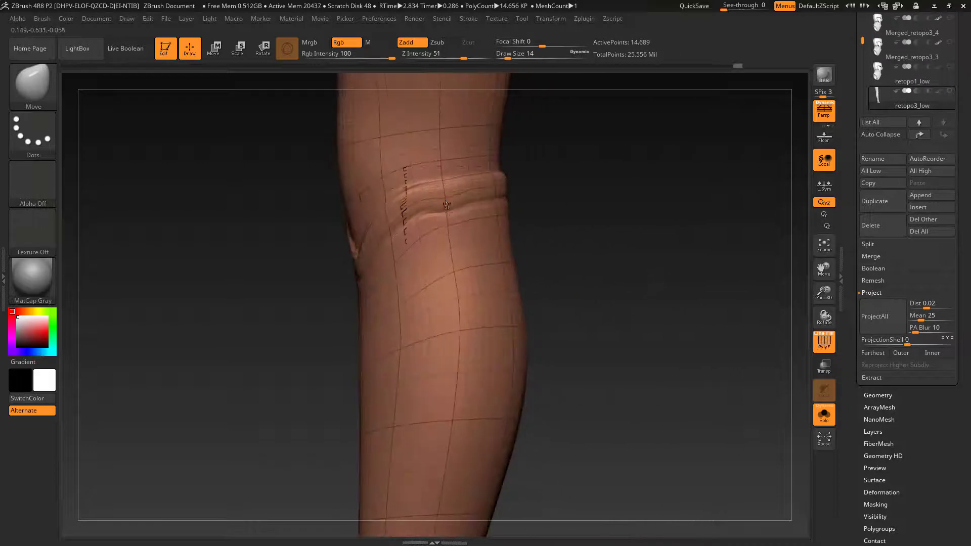
pyautogui.moveTo(464, 247)
pyautogui.mouseDown()
pyautogui.moveTo(587, 212)
pyautogui.moveTo(708, 217)
pyautogui.mouseUp()
pyautogui.click(876, 325)
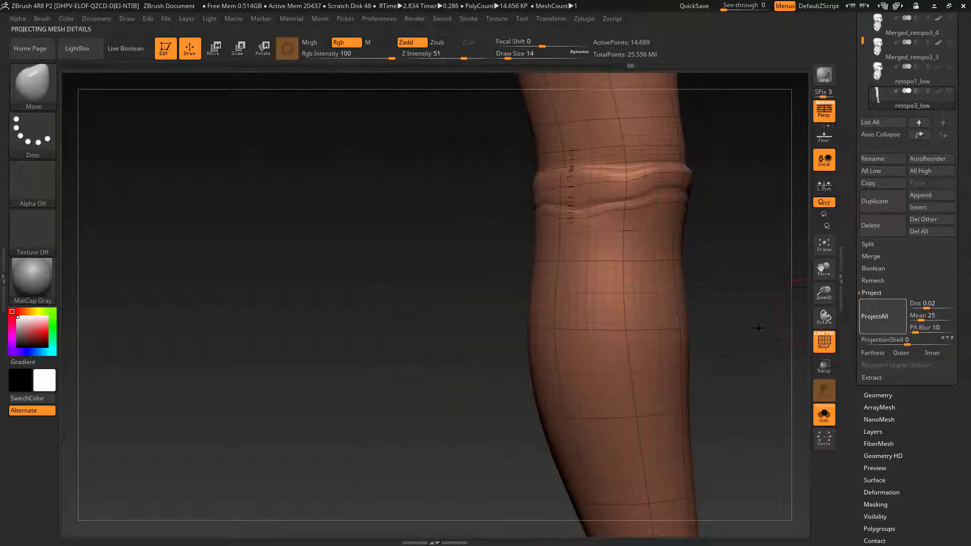
# Move and smooth the distorted back section of the knee band, then reproject the detail without polypaint.
pyautogui.moveTo(778, 338)
pyautogui.mouseDown()
pyautogui.moveTo(754, 297)
pyautogui.moveTo(560, 201)
pyautogui.moveTo(602, 226)
pyautogui.mouseUp()
pyautogui.moveTo(607, 231)
pyautogui.mouseDown()
pyautogui.moveTo(633, 204)
pyautogui.moveTo(637, 221)
pyautogui.mouseUp()
pyautogui.moveTo(592, 183)
pyautogui.keyDown('shift'); pyautogui.mouseDown()
pyautogui.moveTo(635, 191)
pyautogui.moveTo(641, 234)
pyautogui.mouseUp(); pyautogui.keyUp('shift')
pyautogui.click(882, 317)
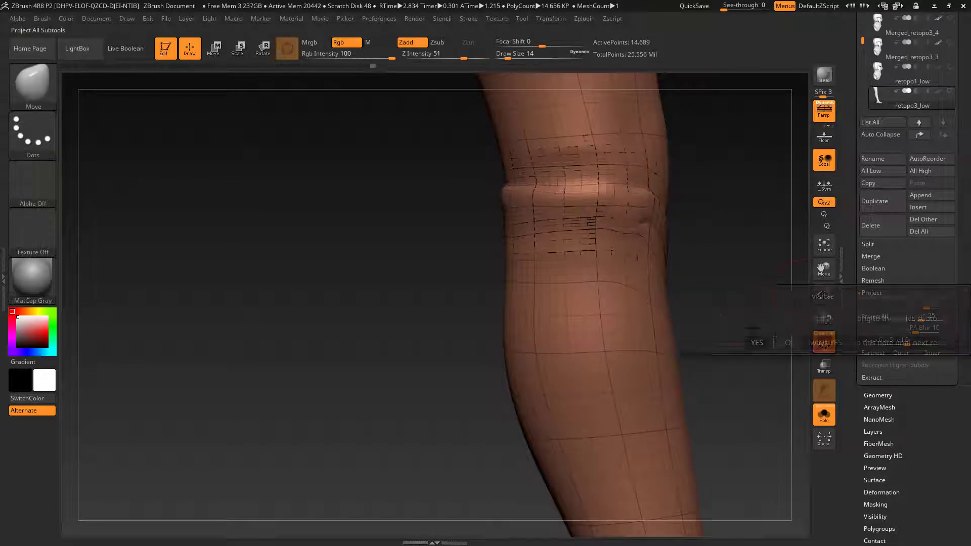
pyautogui.moveTo(723, 298); pyautogui.dragTo(638, 283)
pyautogui.click(881, 317)
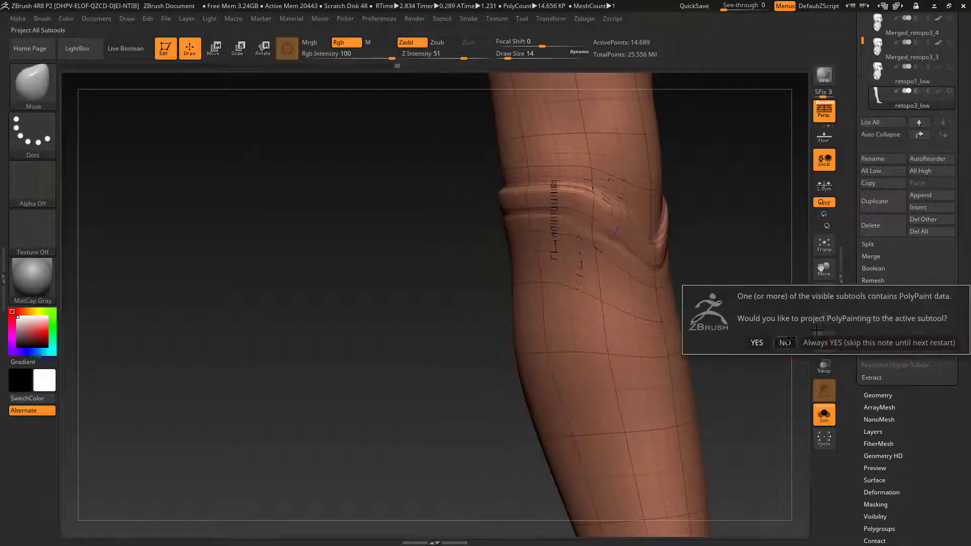
pyautogui.click(785, 342)
# Smooth the side of the knee around the band and adjust it with the Move brush at Draw Size 22.
pyautogui.keyDown('shift'); pyautogui.moveTo(568, 278); pyautogui.dragTo(607, 326); pyautogui.keyUp('shift')
pyautogui.moveTo(754, 308); pyautogui.dragTo(680, 278)
pyautogui.press('s')
pyautogui.moveTo(690, 225); pyautogui.dragTo(746, 195)
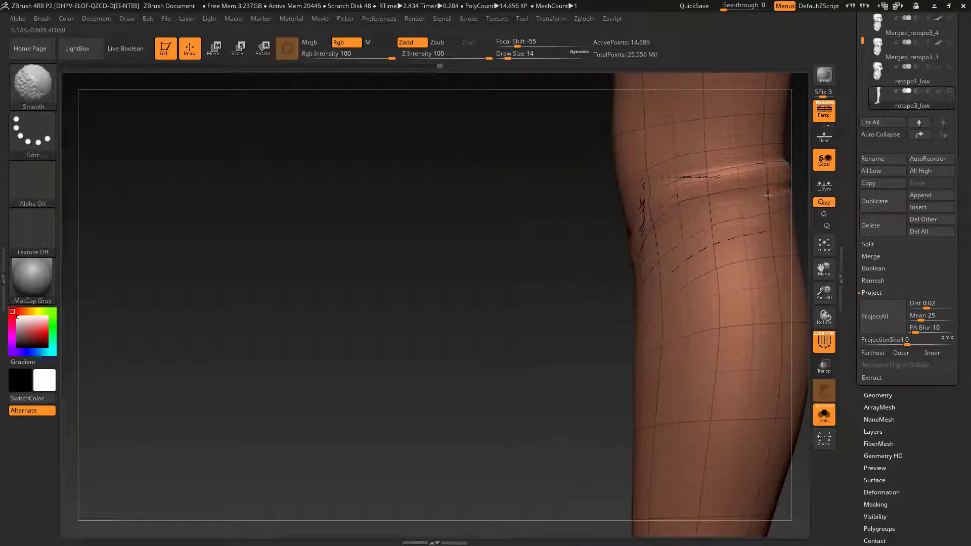
pyautogui.moveTo(721, 235); pyautogui.dragTo(629, 225, button='right')
pyautogui.press('s')
pyautogui.moveTo(625, 240); pyautogui.dragTo(619, 205)
pyautogui.moveTo(769, 232); pyautogui.dragTo(735, 237)
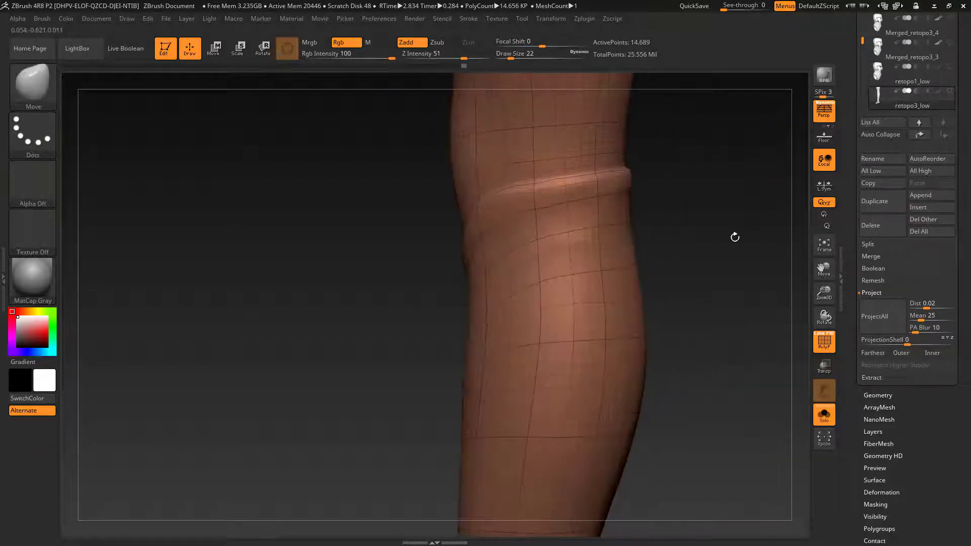
# Smooth the knee band along the back of the leg and project the reference detail onto it again.
pyautogui.moveTo(536, 183)
pyautogui.keyDown('shift'); pyautogui.mouseDown()
pyautogui.moveTo(581, 171)
pyautogui.moveTo(548, 178)
pyautogui.mouseUp(); pyautogui.keyUp('shift')
pyautogui.moveTo(687, 202); pyautogui.dragTo(637, 205)
pyautogui.moveTo(609, 161)
pyautogui.keyDown('shift'); pyautogui.mouseDown()
pyautogui.moveTo(657, 152)
pyautogui.moveTo(642, 190)
pyautogui.mouseUp(); pyautogui.keyUp('shift')
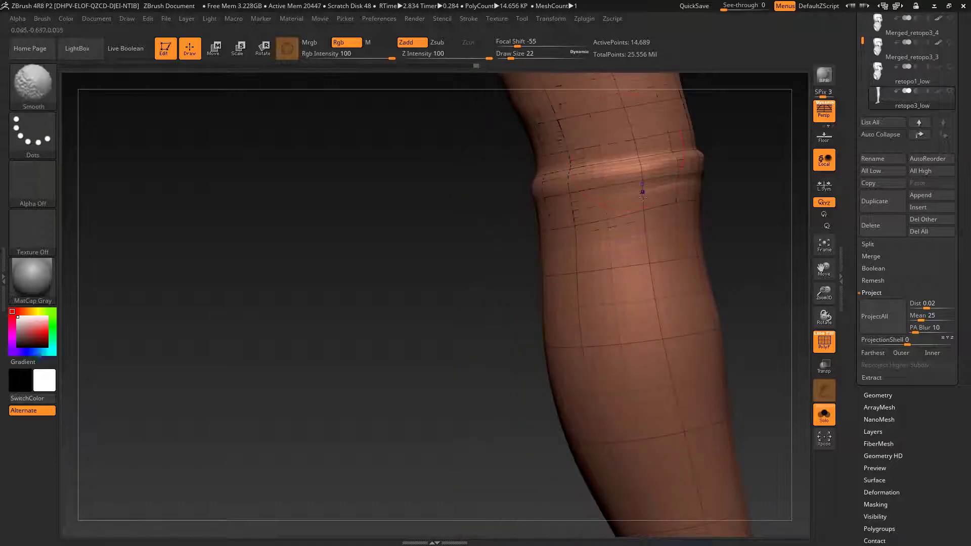
pyautogui.click(879, 319)
pyautogui.click(756, 341)
# Adjust the mesh below the back of the knee band at Draw Size 31 and reproject the detail.
pyautogui.moveTo(750, 272); pyautogui.dragTo(659, 286)
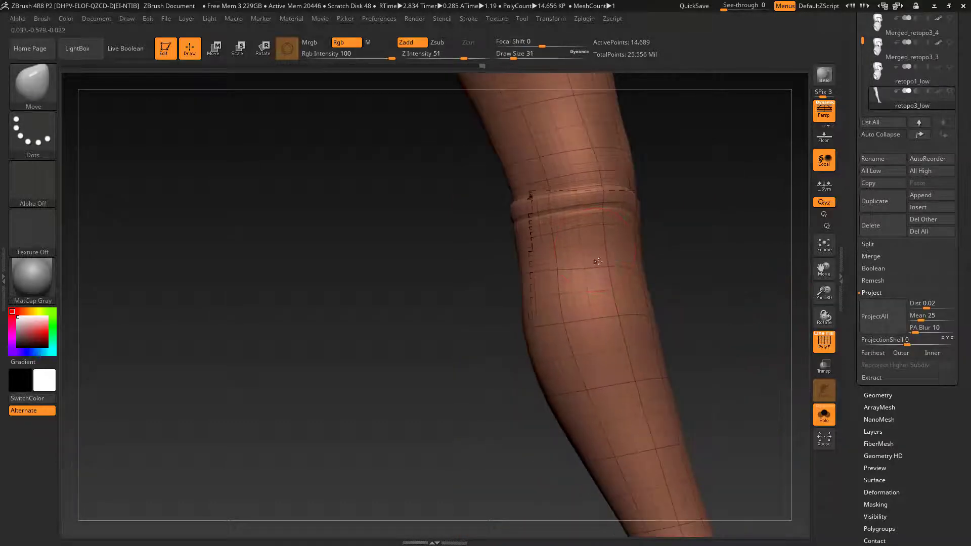
pyautogui.click(879, 318)
pyautogui.click(756, 350)
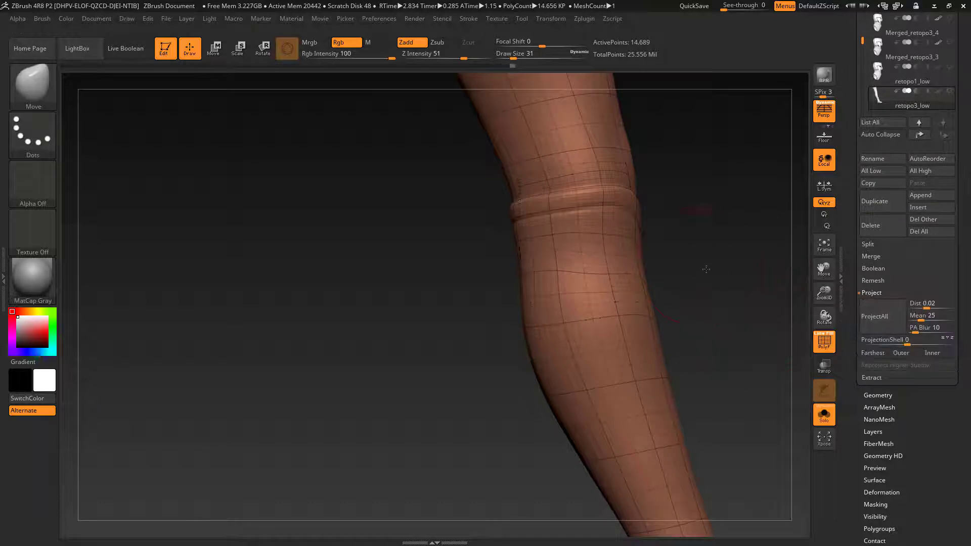
# Smooth the knee below the band, also at one subdivision level lower, and reproject the detail at the higher level.
pyautogui.moveTo(705, 239); pyautogui.dragTo(730, 240)
pyautogui.keyDown('shift'); pyautogui.moveTo(582, 248); pyautogui.dragTo(594, 296); pyautogui.keyUp('shift')
pyautogui.moveTo(750, 242); pyautogui.dragTo(668, 250)
pyautogui.hotkey('shift', 'd')
pyautogui.moveTo(591, 267); pyautogui.dragTo(751, 252)
pyautogui.keyDown('shift'); pyautogui.moveTo(660, 210); pyautogui.dragTo(703, 275); pyautogui.keyUp('shift')
pyautogui.press('d')
pyautogui.click(877, 326)
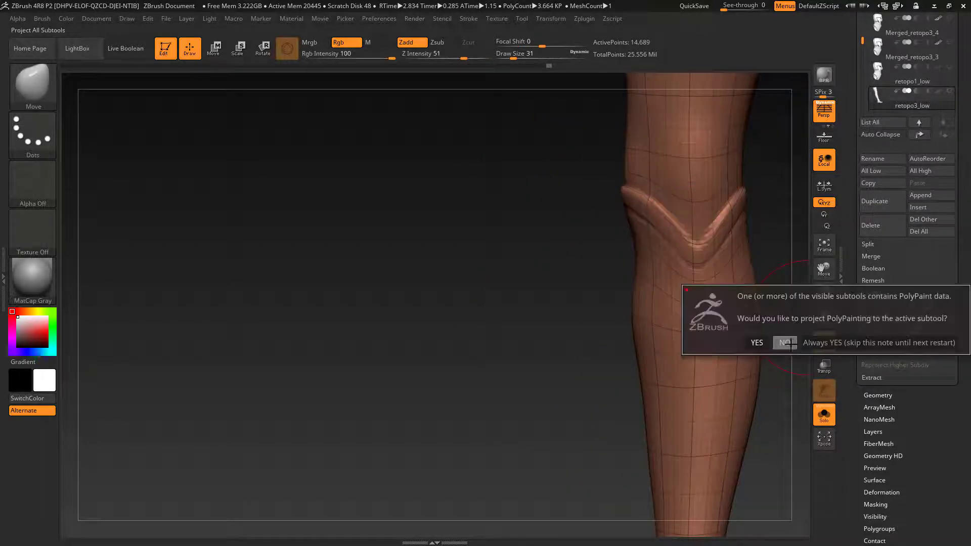
pyautogui.click(754, 343)
# Smooth the side of the knee beneath the band and reproject the reference detail onto the leg.
pyautogui.keyDown('alt'); pyautogui.moveTo(582, 336); pyautogui.dragTo(294, 331); pyautogui.keyUp('alt')
pyautogui.keyDown('shift'); pyautogui.moveTo(578, 274); pyautogui.dragTo(559, 237); pyautogui.keyUp('shift')
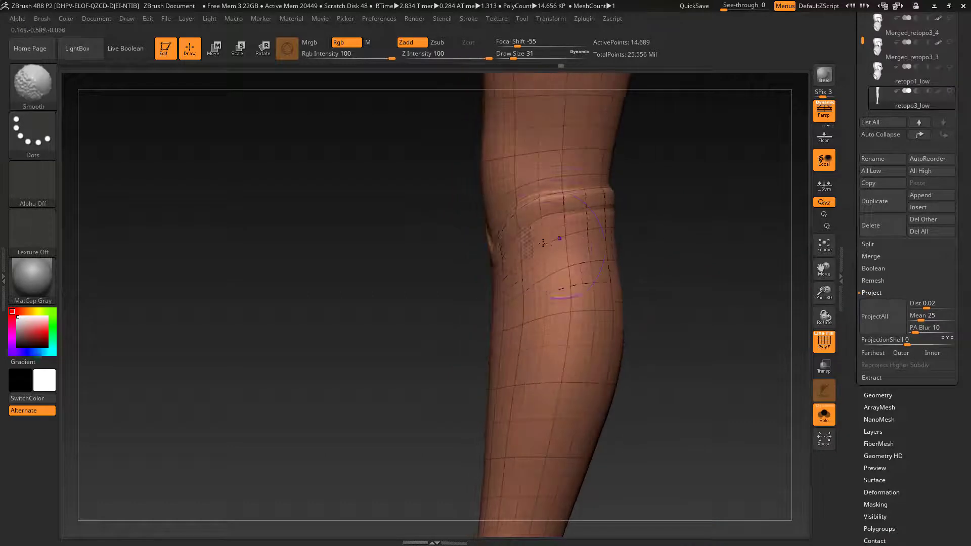
pyautogui.click(866, 330)
pyautogui.click(754, 346)
pyautogui.moveTo(705, 318); pyautogui.dragTo(621, 306)
# Lower the leg by two subdivision levels and smooth its top rim, repeating the smoothing one level higher.
pyautogui.keyDown('alt'); pyautogui.moveTo(748, 283); pyautogui.dragTo(637, 392); pyautogui.keyUp('alt')
pyautogui.hotkey('shift', 'd')
pyautogui.hotkey('shift', 'd')
pyautogui.moveTo(432, 276)
pyautogui.keyDown('shift'); pyautogui.mouseDown()
pyautogui.moveTo(515, 213)
pyautogui.moveTo(526, 306)
pyautogui.moveTo(439, 240)
pyautogui.mouseUp(); pyautogui.keyUp('shift')
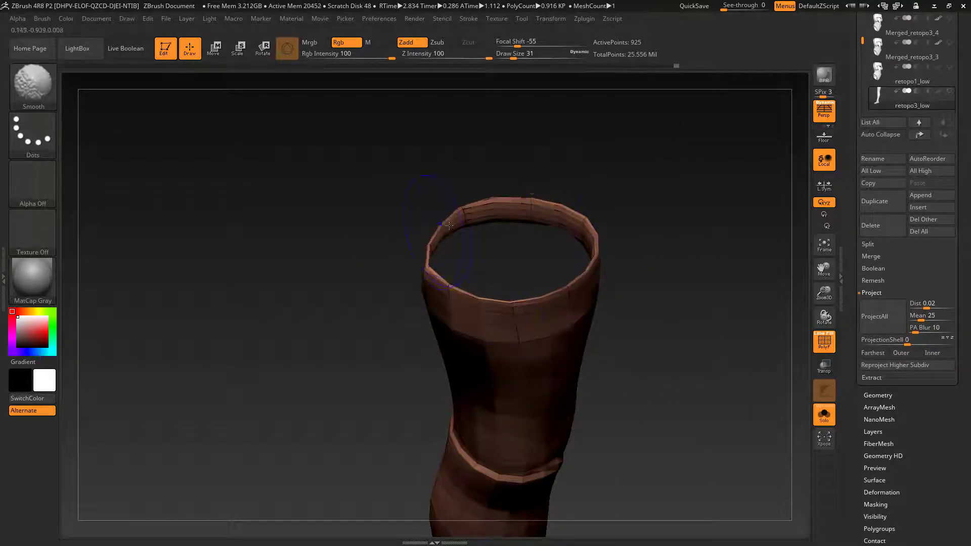
pyautogui.press('d')
pyautogui.moveTo(498, 296)
pyautogui.keyDown('shift'); pyautogui.mouseDown()
pyautogui.moveTo(436, 250)
pyautogui.moveTo(592, 237)
pyautogui.mouseUp(); pyautogui.keyUp('shift')
pyautogui.moveTo(622, 273); pyautogui.dragTo(589, 335)
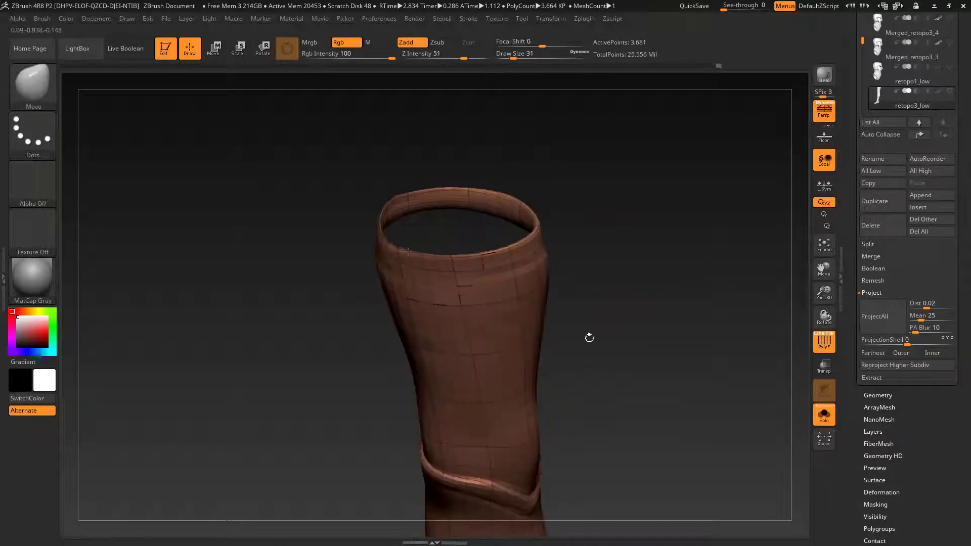
pyautogui.moveTo(384, 247)
pyautogui.keyDown('shift'); pyautogui.mouseDown()
pyautogui.moveTo(430, 197)
pyautogui.moveTo(393, 271)
pyautogui.mouseUp(); pyautogui.keyUp('shift')
# Mask the whole leg except the rim around its top opening.
pyautogui.moveTo(642, 354); pyautogui.dragTo(657, 247)
pyautogui.keyDown('ctrl'); pyautogui.moveTo(307, 177); pyautogui.dragTo(610, 320); pyautogui.keyUp('ctrl')
pyautogui.keyDown('ctrl'); pyautogui.click(619, 319); pyautogui.keyUp('ctrl')
pyautogui.moveTo(632, 294); pyautogui.dragTo(653, 354)
# Thicken the unmasked top rim with the Inflate deformation and clear the mask.
pyautogui.moveTo(901, 498); pyautogui.dragTo(900, 385)
pyautogui.click(897, 382)
pyautogui.moveTo(908, 254); pyautogui.dragTo(933, 254)
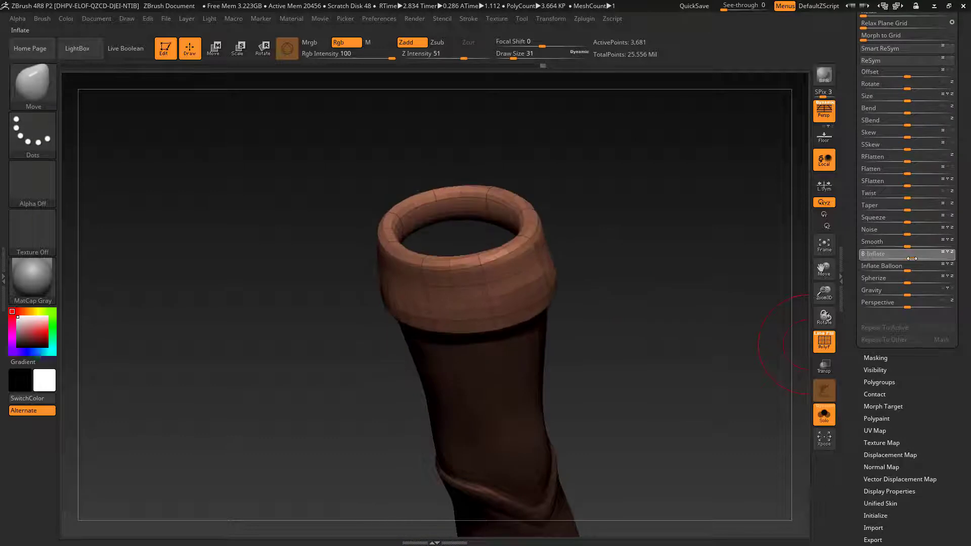
pyautogui.moveTo(658, 344); pyautogui.dragTo(636, 302)
pyautogui.keyDown('ctrl'); pyautogui.moveTo(630, 301); pyautogui.dragTo(642, 305); pyautogui.keyUp('ctrl')
# Smooth the inflated top rim around the leg's opening.
pyautogui.moveTo(404, 298)
pyautogui.keyDown('shift'); pyautogui.mouseDown()
pyautogui.moveTo(456, 302)
pyautogui.moveTo(539, 283)
pyautogui.mouseUp(); pyautogui.keyUp('shift')
pyautogui.moveTo(589, 298); pyautogui.dragTo(695, 309)
pyautogui.moveTo(622, 270)
pyautogui.keyDown('shift'); pyautogui.mouseDown()
pyautogui.moveTo(672, 277)
pyautogui.moveTo(730, 327)
pyautogui.moveTo(676, 337)
pyautogui.moveTo(654, 328)
pyautogui.mouseUp(); pyautogui.keyUp('shift')
# Pull the top rim into line with the reference leg using the Move brush at Draw Size 56, smoothing its underside.
pyautogui.hotkey('alt', 's')
pyautogui.moveTo(513, 57); pyautogui.dragTo(518, 57)
pyautogui.moveTo(549, 165); pyautogui.dragTo(563, 158)
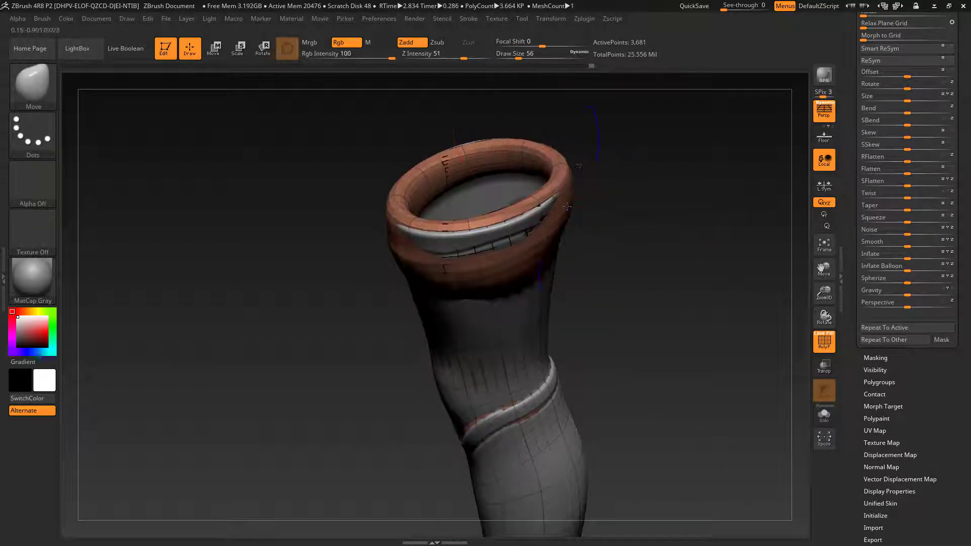
pyautogui.moveTo(556, 199); pyautogui.dragTo(567, 203)
pyautogui.moveTo(610, 197); pyautogui.dragTo(618, 252)
pyautogui.moveTo(538, 245); pyautogui.dragTo(548, 255)
pyautogui.moveTo(460, 275); pyautogui.dragTo(458, 286)
pyautogui.moveTo(439, 155); pyautogui.dragTo(431, 147)
pyautogui.moveTo(493, 136); pyautogui.dragTo(491, 124)
pyautogui.moveTo(619, 167); pyautogui.dragTo(627, 253)
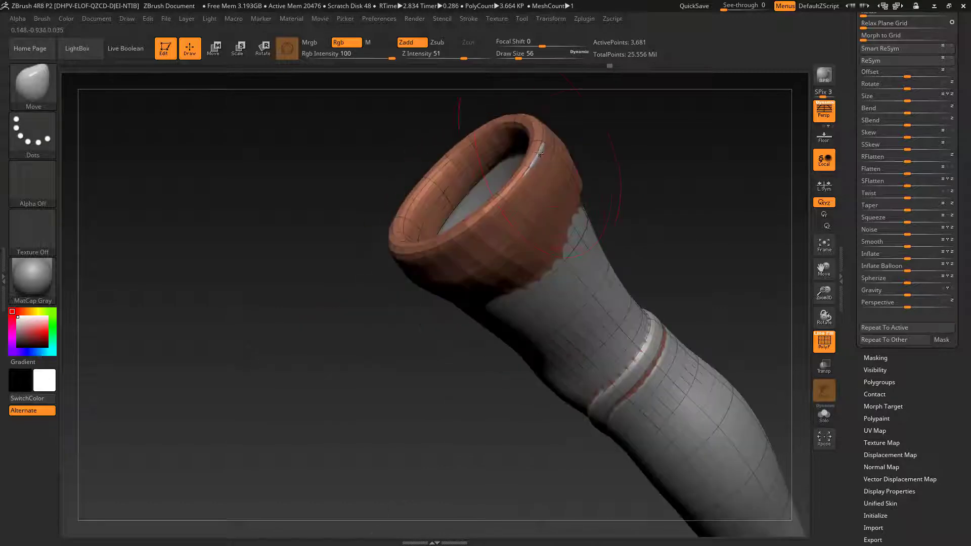
pyautogui.keyDown('shift'); pyautogui.moveTo(569, 258); pyautogui.dragTo(576, 230); pyautogui.keyUp('shift')
# Nudge the boot's heel toward the reference shape with the Move brush at Draw Size 20.
pyautogui.moveTo(619, 218)
pyautogui.mouseDown()
pyautogui.moveTo(642, 183)
pyautogui.moveTo(662, 307)
pyautogui.moveTo(626, 236)
pyautogui.moveTo(661, 299)
pyautogui.moveTo(617, 245)
pyautogui.moveTo(692, 287)
pyautogui.moveTo(726, 276)
pyautogui.moveTo(657, 317)
pyautogui.moveTo(652, 445)
pyautogui.mouseUp()
pyautogui.moveTo(519, 58); pyautogui.dragTo(509, 58)
pyautogui.keyDown('alt'); pyautogui.moveTo(672, 242); pyautogui.dragTo(693, 309); pyautogui.keyUp('alt')
pyautogui.moveTo(420, 442); pyautogui.dragTo(426, 449)
pyautogui.moveTo(697, 308)
pyautogui.mouseDown()
pyautogui.moveTo(715, 233)
pyautogui.moveTo(652, 253)
pyautogui.mouseUp()
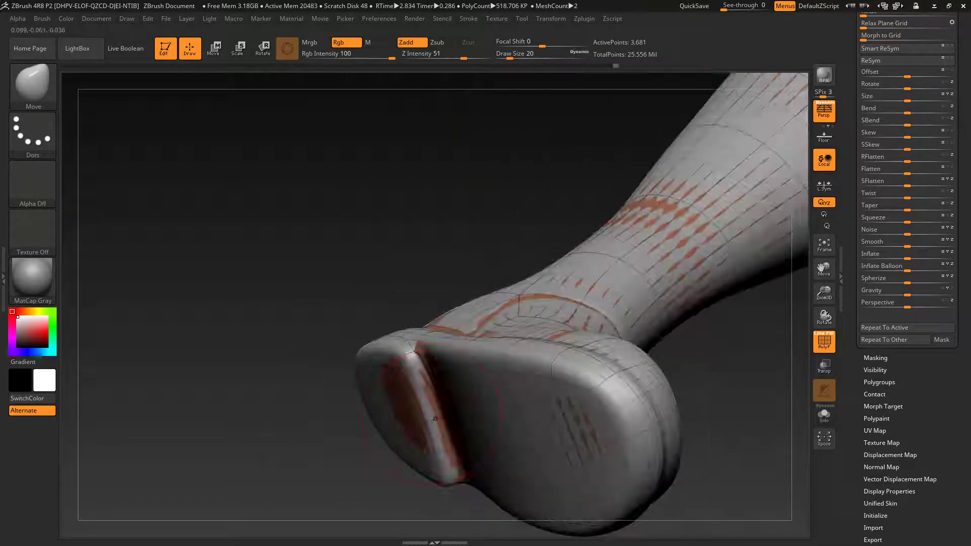
# Isolate the leg and mask everything except the heel's front face on the sole, using Draw Size 7.
pyautogui.press('[')
pyautogui.click(823, 413)
pyautogui.moveTo(439, 420)
pyautogui.mouseDown()
pyautogui.moveTo(448, 422)
pyautogui.moveTo(437, 394)
pyautogui.moveTo(442, 460)
pyautogui.mouseUp()
pyautogui.keyDown('ctrl'); pyautogui.moveTo(407, 350); pyautogui.dragTo(450, 475); pyautogui.keyUp('ctrl')
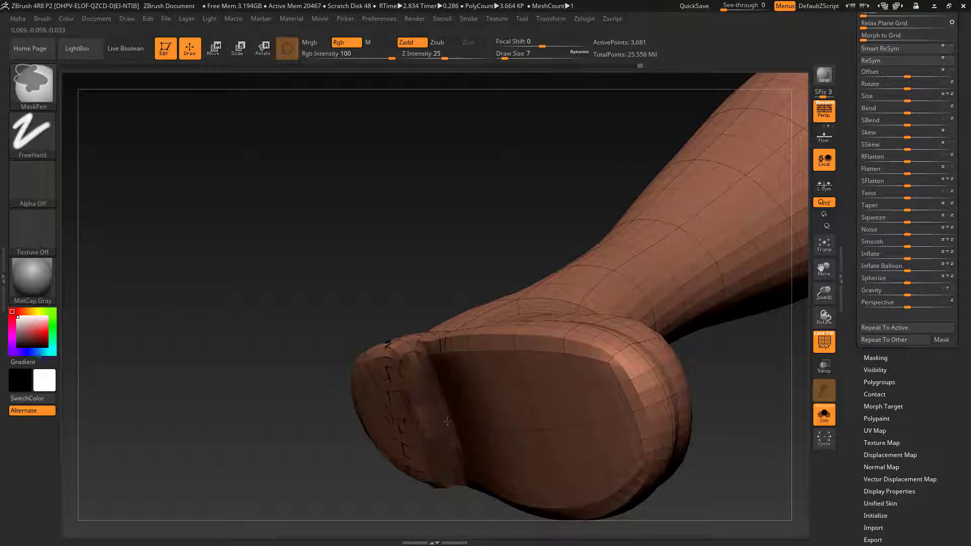
pyautogui.keyDown('ctrl'); pyautogui.click(398, 251); pyautogui.keyUp('ctrl')
# Project the reference detail onto the unmasked front face of the heel without polypaint and smooth that strip.
pyautogui.moveTo(899, 319); pyautogui.dragTo(897, 181)
pyautogui.click(875, 162)
pyautogui.moveTo(965, 434); pyautogui.dragTo(964, 145)
pyautogui.click(878, 281)
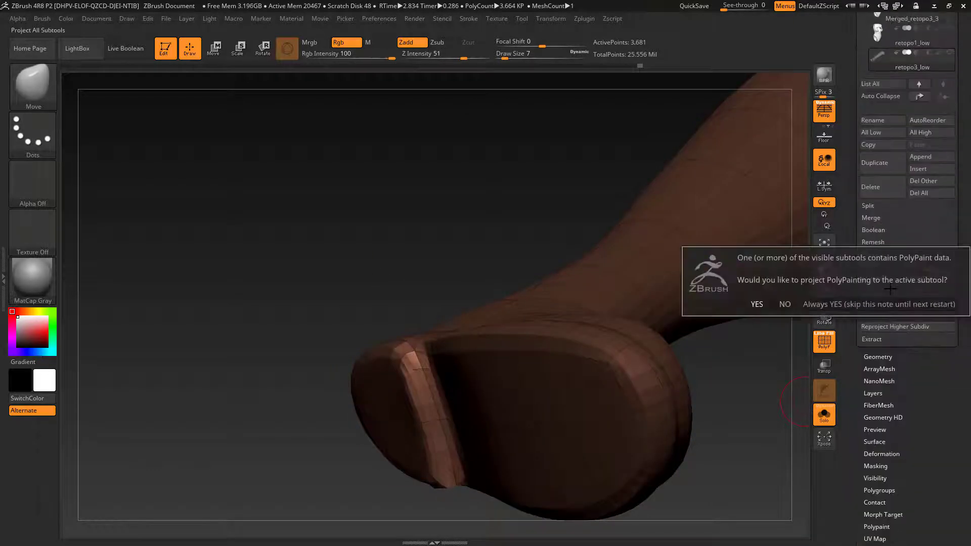
pyautogui.click(785, 304)
pyautogui.moveTo(745, 356); pyautogui.dragTo(791, 423)
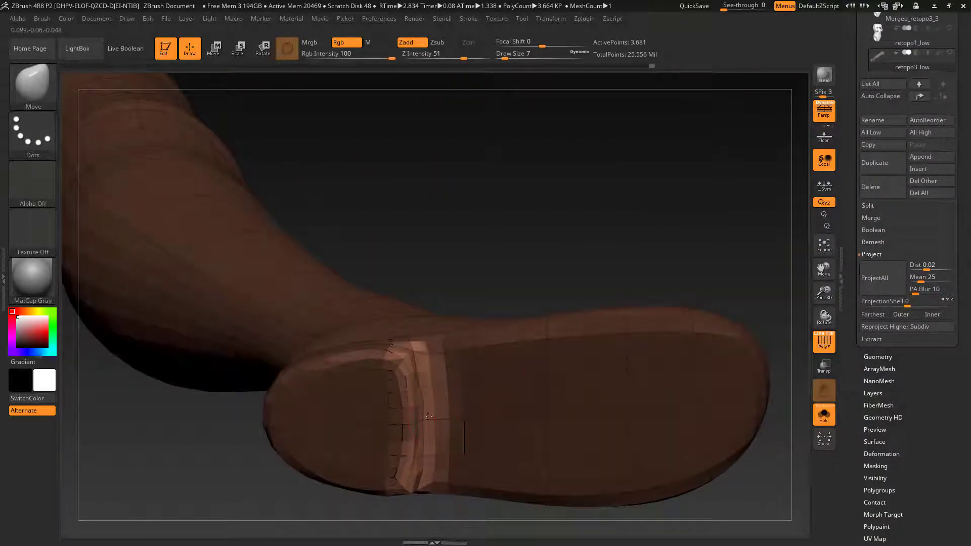
pyautogui.keyDown('shift'); pyautogui.moveTo(428, 417); pyautogui.dragTo(429, 473); pyautogui.keyUp('shift')
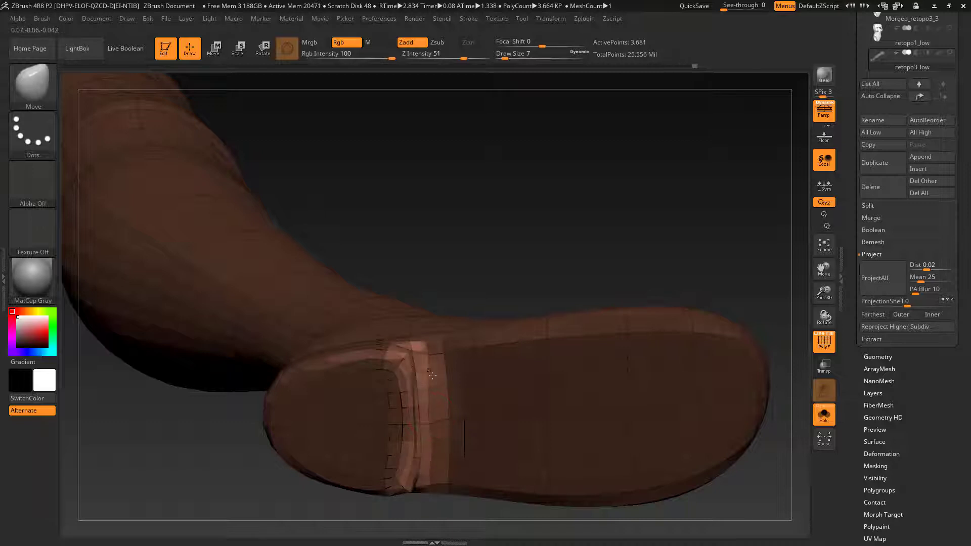
# Project the reference detail onto the heel's front face without polypaint, smooth the strip and compare it at the next subdivision level.
pyautogui.click(879, 281)
pyautogui.click(785, 305)
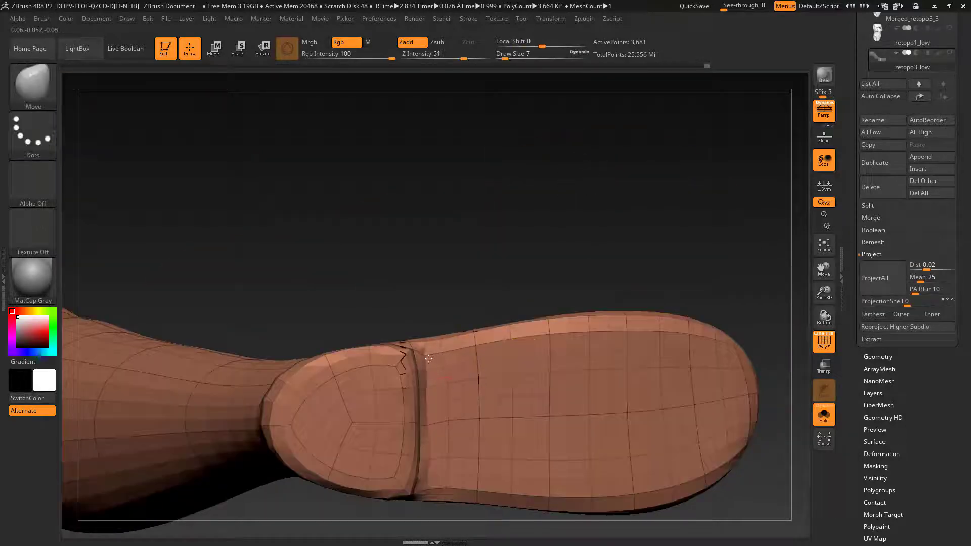
pyautogui.moveTo(429, 435); pyautogui.dragTo(426, 353)
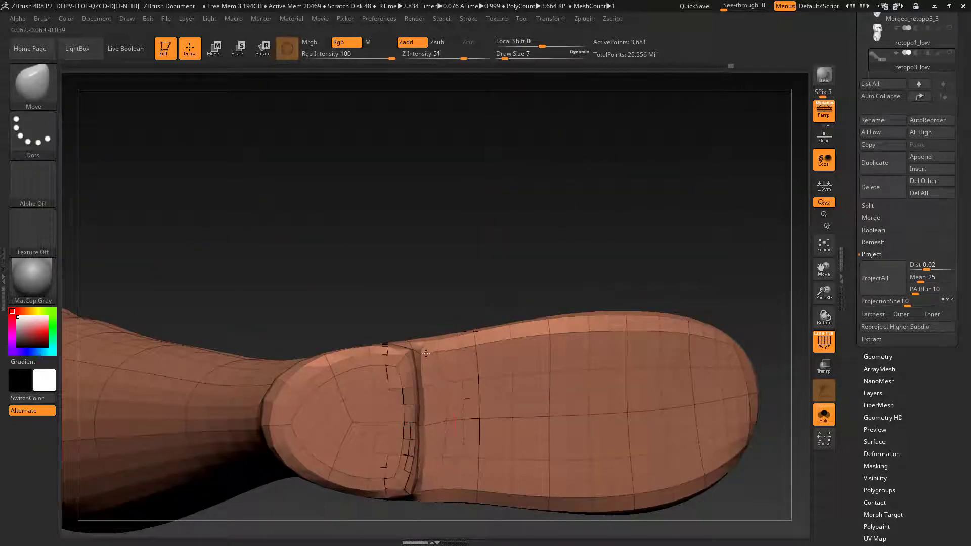
pyautogui.moveTo(548, 288); pyautogui.dragTo(475, 266)
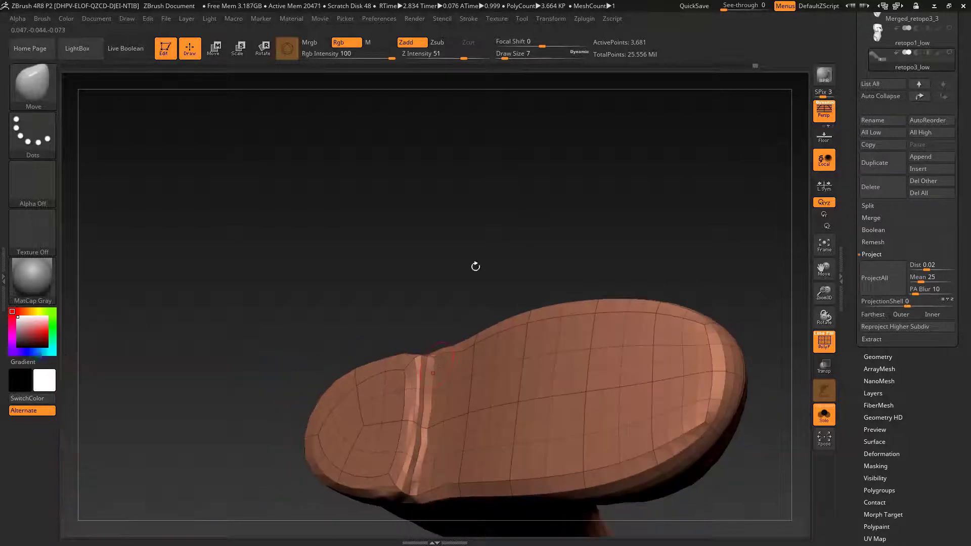
pyautogui.press('d')
pyautogui.moveTo(434, 401); pyautogui.dragTo(416, 429, button='right')
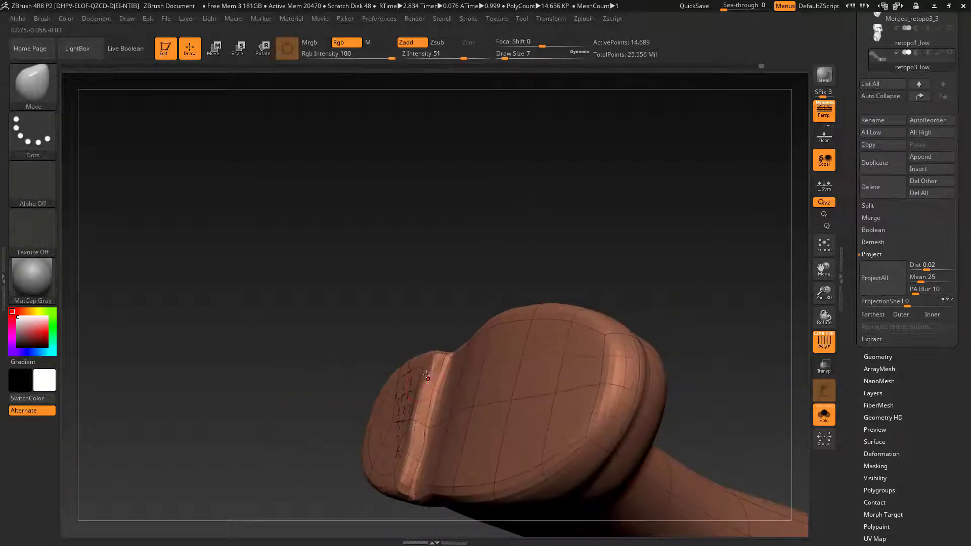
pyautogui.moveTo(426, 376); pyautogui.dragTo(406, 457)
pyautogui.hotkey('shift', 'd')
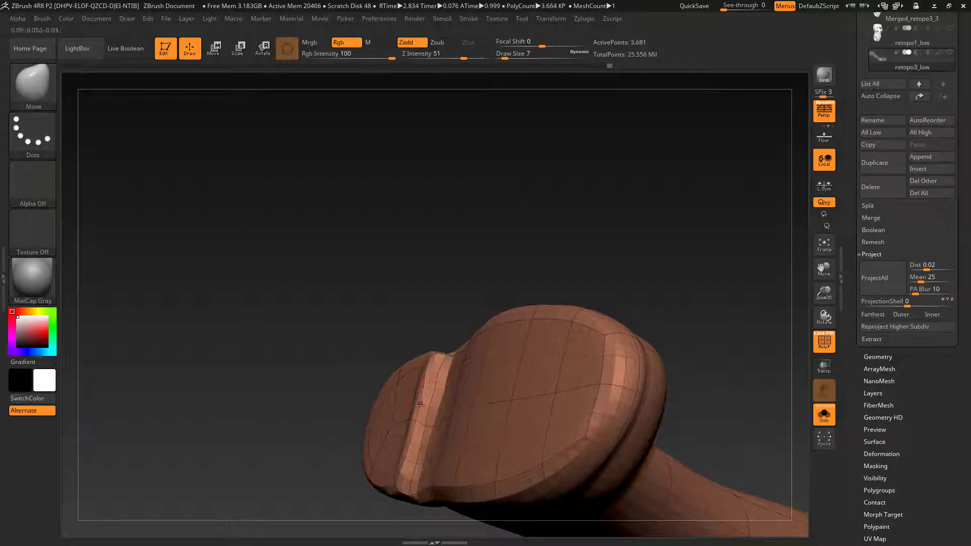
# Delete the leg's subdivision levels above level 3.
pyautogui.moveTo(965, 146); pyautogui.dragTo(965, 519)
pyautogui.moveTo(968, 406); pyautogui.dragTo(968, 57)
pyautogui.click(883, 348)
pyautogui.moveTo(945, 267); pyautogui.dragTo(945, 459)
pyautogui.click(925, 101)
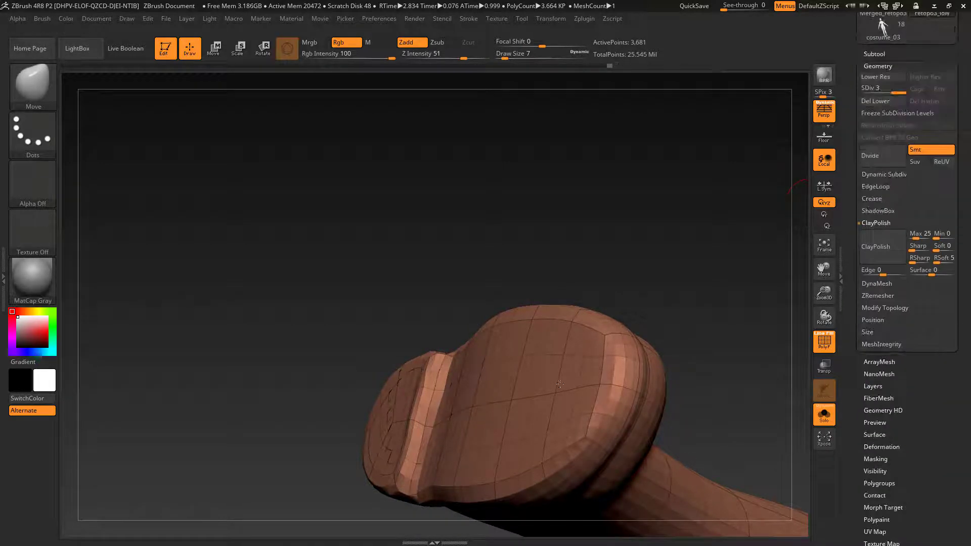
# Mask the whole leg except the heel's front face and its bordering polygons.
pyautogui.moveTo(415, 238)
pyautogui.mouseDown()
pyautogui.moveTo(476, 240)
pyautogui.moveTo(388, 374)
pyautogui.moveTo(392, 388)
pyautogui.moveTo(349, 430)
pyautogui.mouseUp()
pyautogui.press('ctrl')
pyautogui.moveTo(425, 388)
pyautogui.keyDown('ctrl'); pyautogui.mouseDown()
pyautogui.moveTo(445, 404)
pyautogui.moveTo(427, 406)
pyautogui.mouseUp(); pyautogui.keyUp('ctrl')
pyautogui.keyDown('ctrl'); pyautogui.click(294, 464); pyautogui.keyUp('ctrl')
# Project the reference detail onto the unmasked heel front without polypaint and smooth its uneven polygons.
pyautogui.moveTo(911, 309); pyautogui.dragTo(934, 431)
pyautogui.click(875, 180)
pyautogui.click(887, 422)
pyautogui.moveTo(700, 457)
pyautogui.mouseDown()
pyautogui.moveTo(607, 395)
pyautogui.moveTo(527, 223)
pyautogui.moveTo(546, 213)
pyautogui.moveTo(559, 219)
pyautogui.moveTo(520, 292)
pyautogui.moveTo(373, 378)
pyautogui.moveTo(429, 370)
pyautogui.mouseUp()
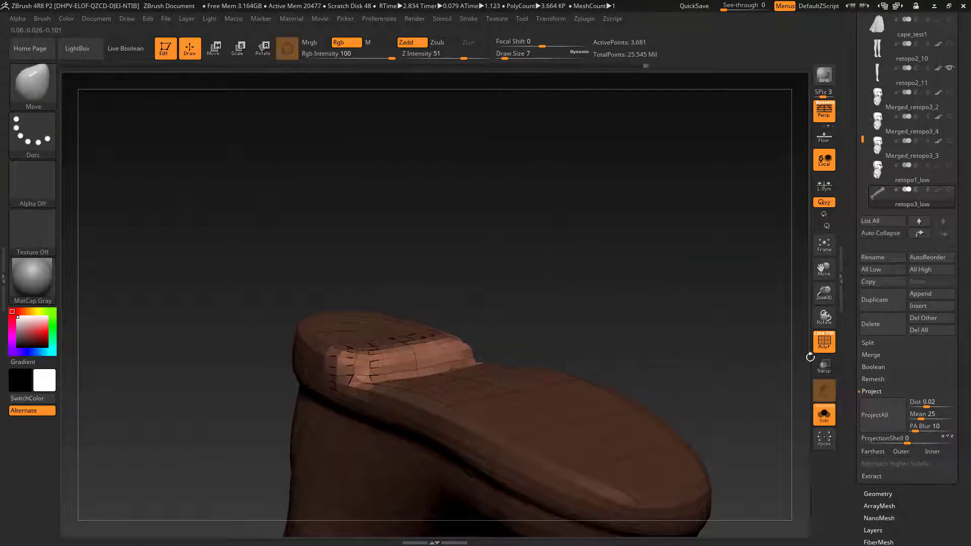
pyautogui.click(878, 415)
pyautogui.click(784, 438)
pyautogui.moveTo(754, 405); pyautogui.dragTo(708, 390)
pyautogui.keyDown('shift'); pyautogui.moveTo(389, 376); pyautogui.dragTo(439, 359); pyautogui.keyUp('shift')
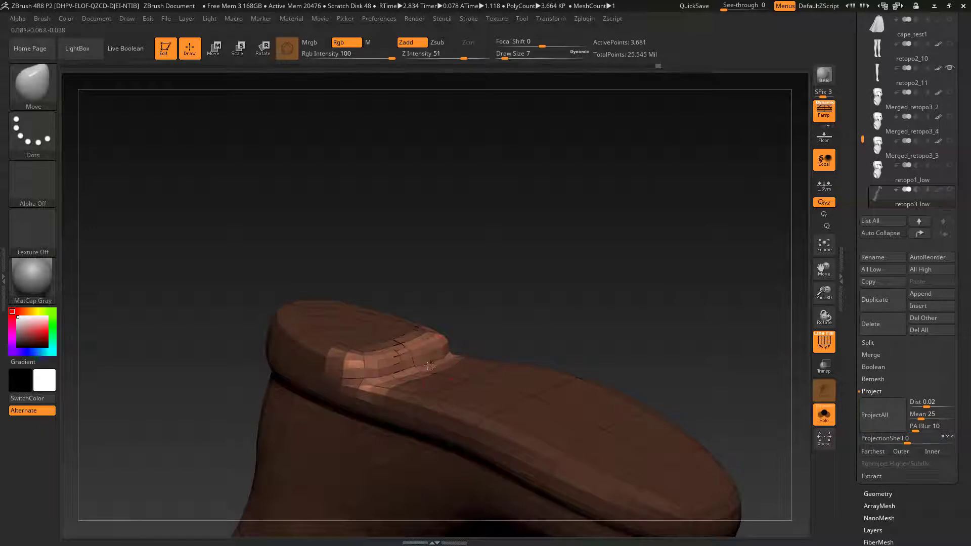
pyautogui.moveTo(380, 379); pyautogui.dragTo(425, 364)
# Reproject the heel's front face without polypaint and smooth it at Draw Size 25.
pyautogui.click(878, 416)
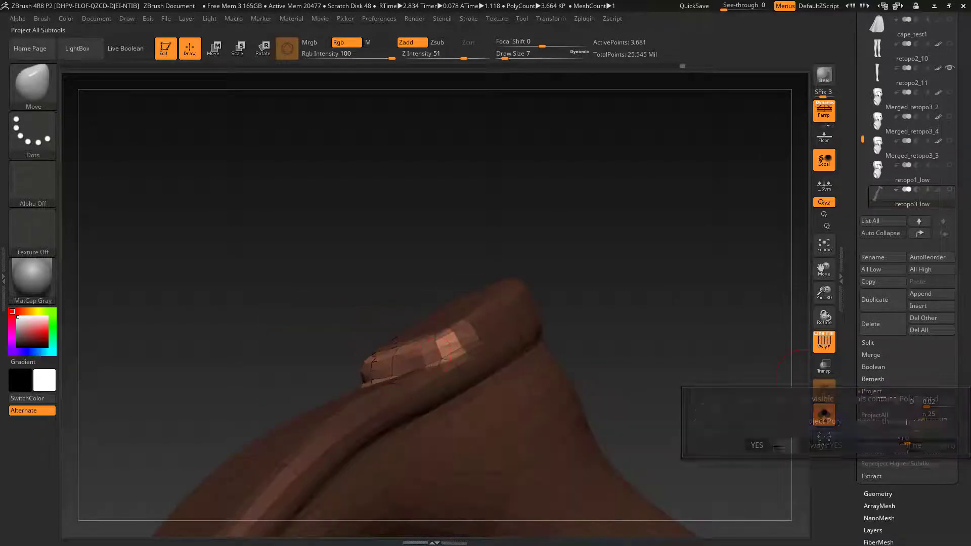
pyautogui.click(785, 441)
pyautogui.moveTo(748, 400); pyautogui.dragTo(658, 387)
pyautogui.press('s')
pyautogui.click(401, 387)
pyautogui.keyDown('shift'); pyautogui.moveTo(395, 354); pyautogui.dragTo(430, 349); pyautogui.keyUp('shift')
pyautogui.moveTo(243, 394); pyautogui.dragTo(258, 392)
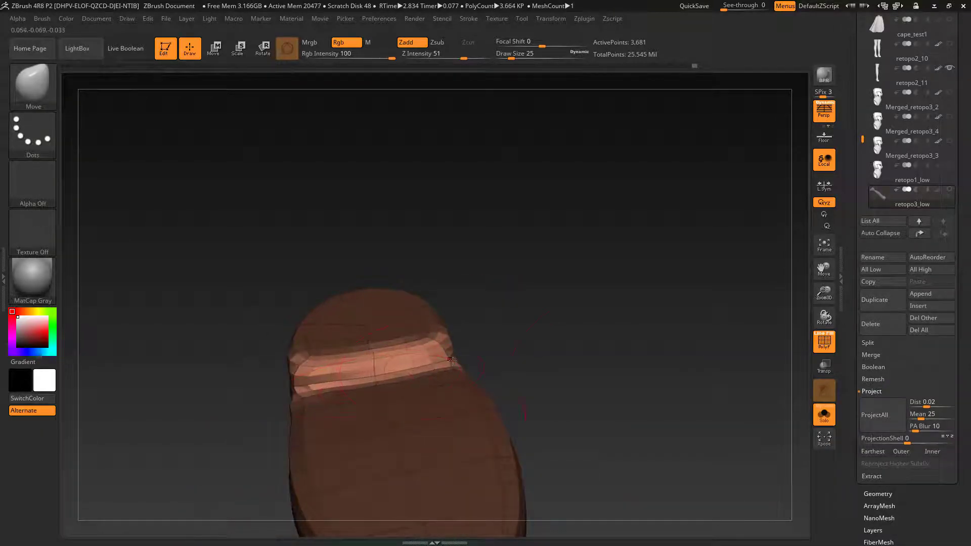
# Project the heel's front face once more without polypaint and smooth the step between heel and sole.
pyautogui.click(878, 415)
pyautogui.click(787, 440)
pyautogui.moveTo(657, 379)
pyautogui.mouseDown()
pyautogui.moveTo(585, 362)
pyautogui.moveTo(607, 440)
pyautogui.moveTo(536, 400)
pyautogui.moveTo(548, 407)
pyautogui.mouseUp()
pyautogui.press('s')
pyautogui.click(373, 454)
pyautogui.keyDown('shift'); pyautogui.moveTo(374, 453); pyautogui.dragTo(433, 431); pyautogui.keyUp('shift')
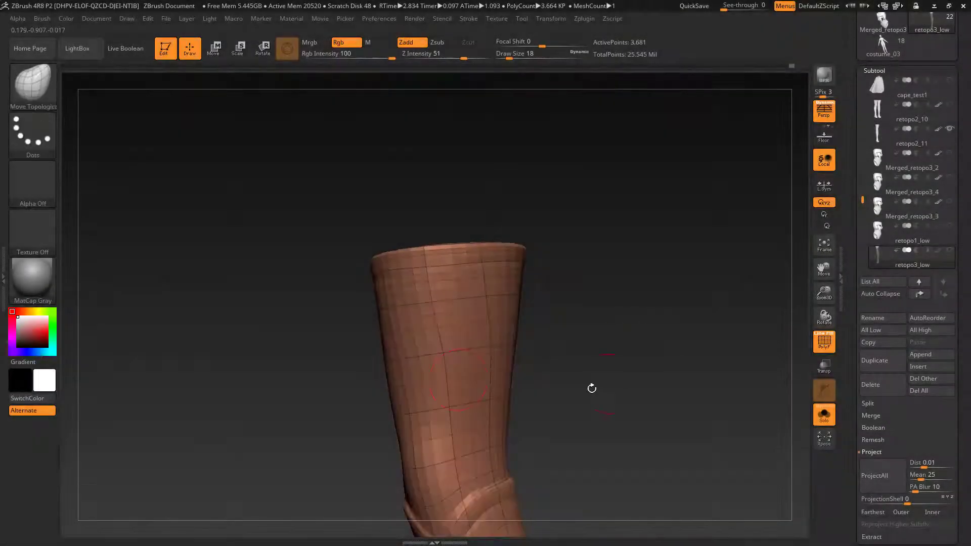
# Smooth the uneven polygons on the thigh above the knee band at Draw Size 39.
pyautogui.press('s')
pyautogui.click(467, 386)
pyautogui.press('s')
pyautogui.click(445, 384)
pyautogui.keyDown('shift'); pyautogui.moveTo(445, 384); pyautogui.dragTo(441, 368); pyautogui.keyUp('shift')
pyautogui.moveTo(549, 376); pyautogui.dragTo(612, 368)
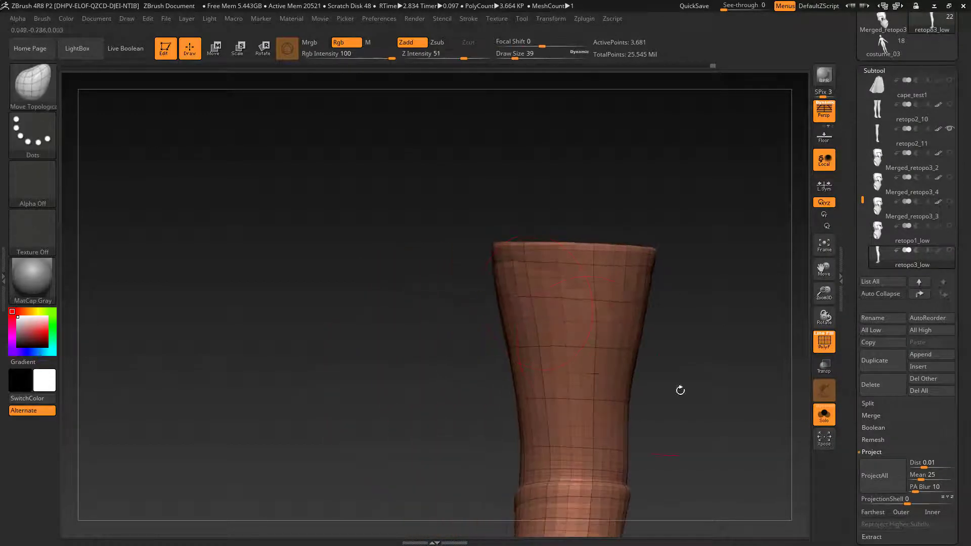
# Divide the whole leg once and project the reference detail onto it without polypaint.
pyautogui.moveTo(680, 390); pyautogui.dragTo(642, 377)
pyautogui.hotkey('ctrl', 'd')
pyautogui.click(875, 476)
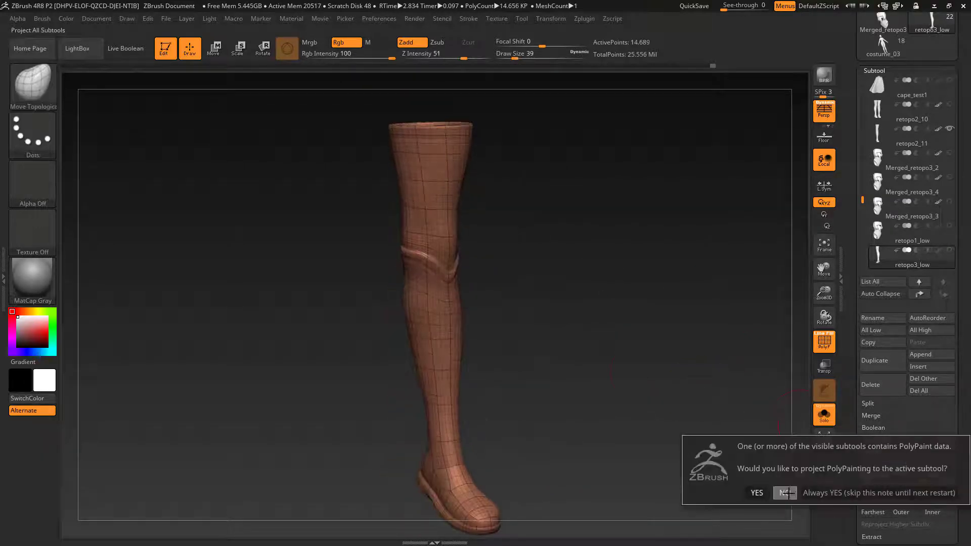
pyautogui.click(789, 493)
# Keep dividing the leg to higher subdivision levels, projecting the reference detail without polypaint at each new level.
pyautogui.moveTo(644, 326); pyautogui.dragTo(647, 327)
pyautogui.hotkey('ctrl', 'd')
pyautogui.click(878, 479)
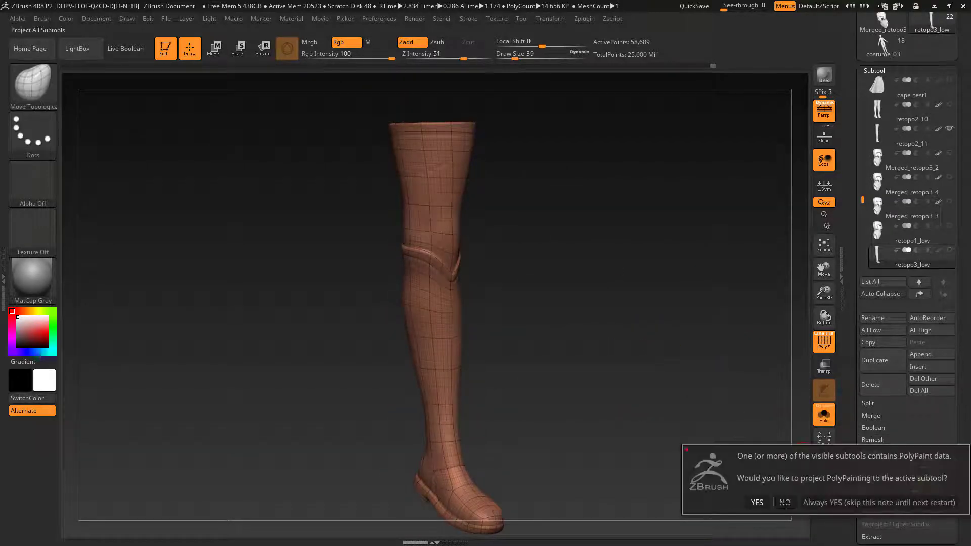
pyautogui.click(785, 502)
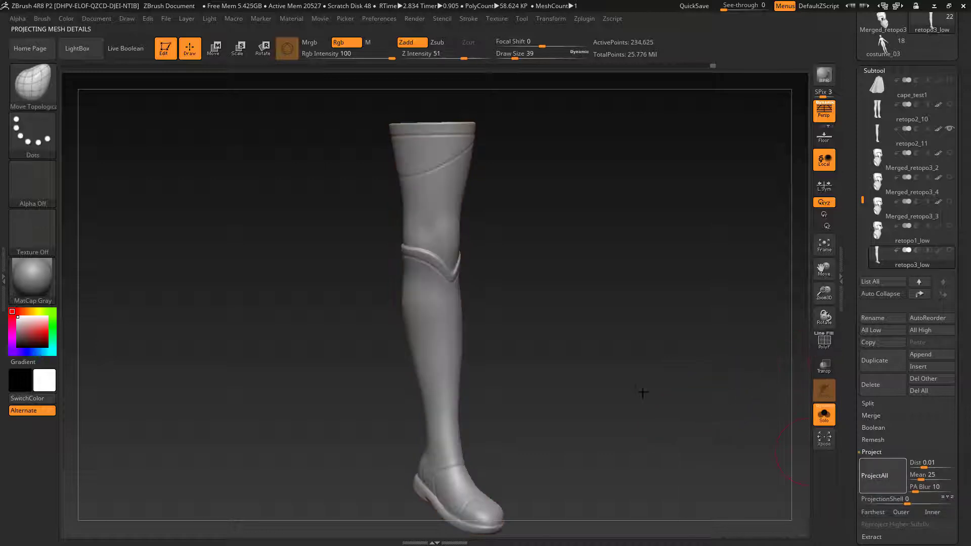
pyautogui.hotkey('ctrl', 'd')
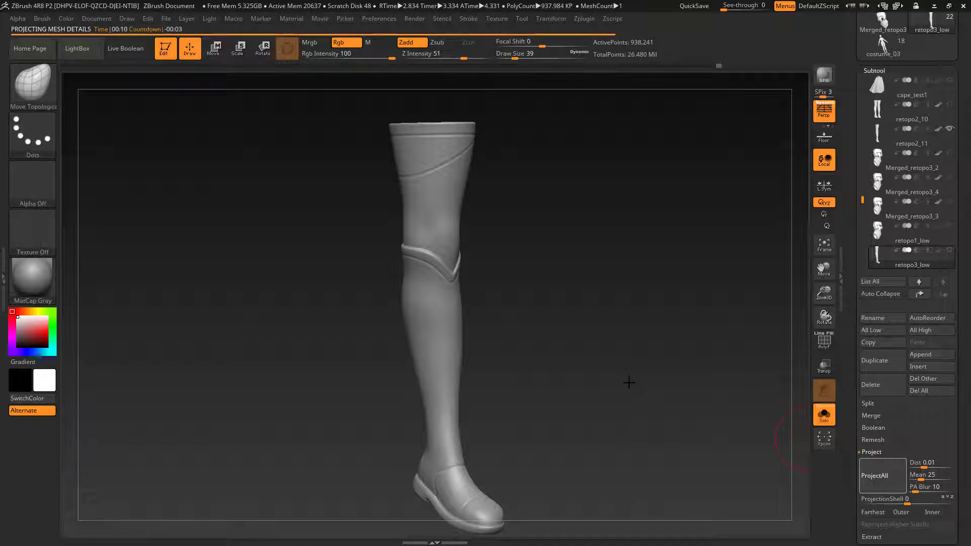
# Sharpen the curved seam just below the thigh's top rim with the DamStandard brush at Draw Size 4.
pyautogui.moveTo(607, 355); pyautogui.dragTo(578, 421)
pyautogui.moveTo(578, 421)
pyautogui.keyDown('alt'); pyautogui.mouseDown()
pyautogui.moveTo(676, 407)
pyautogui.moveTo(605, 395)
pyautogui.mouseUp(); pyautogui.keyUp('alt')
pyautogui.press('s')
pyautogui.click(479, 247)
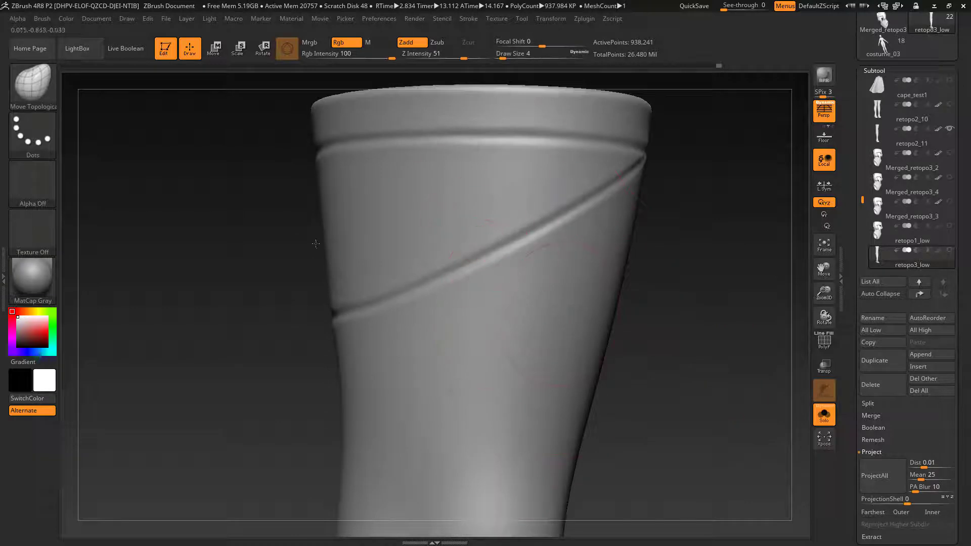
pyautogui.press('b')
pyautogui.click(192, 94)
pyautogui.moveTo(701, 315); pyautogui.dragTo(546, 281)
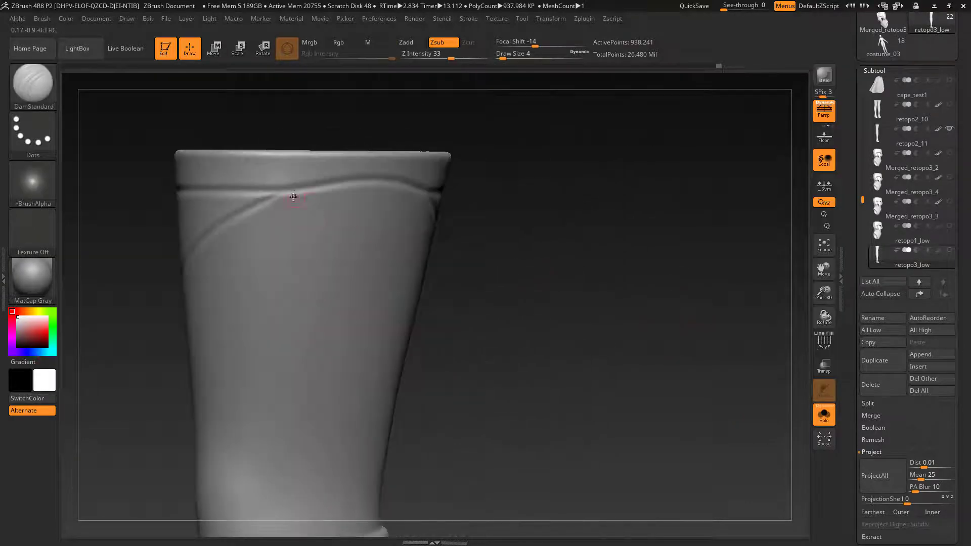
pyautogui.moveTo(281, 193); pyautogui.dragTo(324, 182)
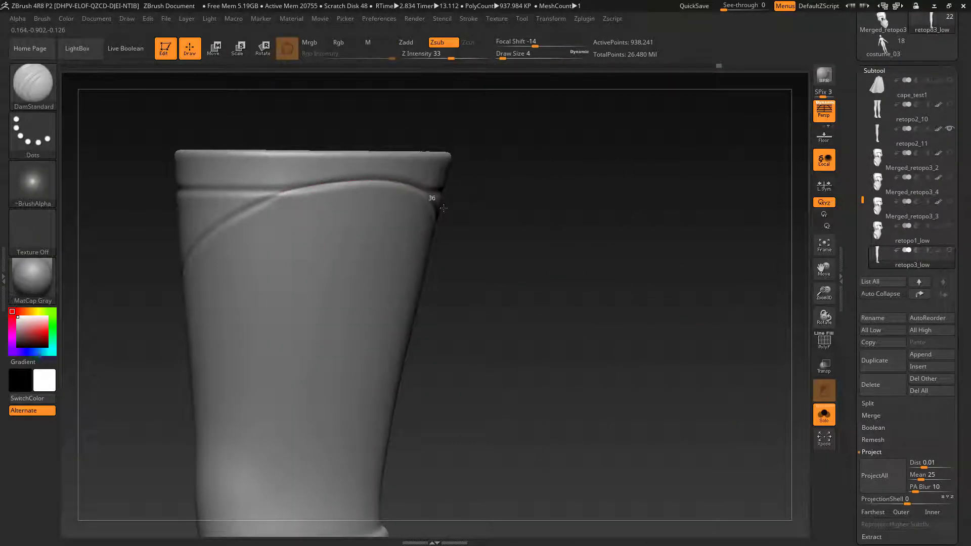
pyautogui.moveTo(443, 208); pyautogui.dragTo(439, 198)
pyautogui.moveTo(511, 249); pyautogui.dragTo(495, 236)
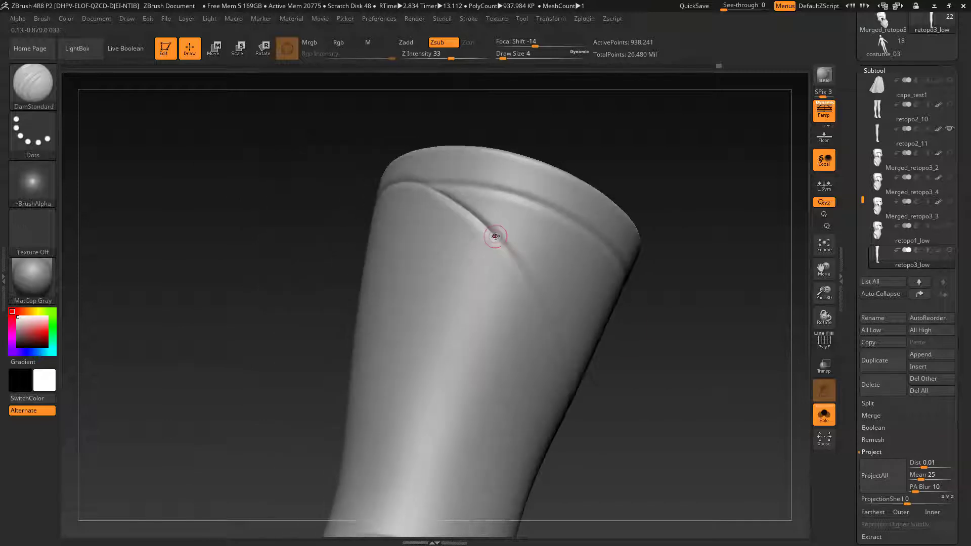
# Carve the diagonal seam across the upper thigh deeper with DamStandard, undoing the stray stroke and recutting it down to the rim.
pyautogui.moveTo(654, 411); pyautogui.dragTo(454, 146)
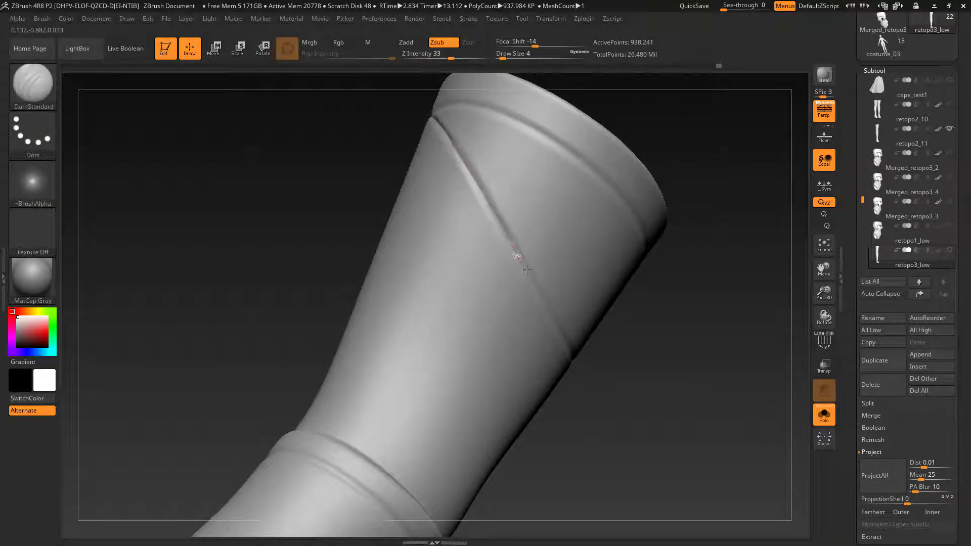
pyautogui.moveTo(556, 319)
pyautogui.mouseDown()
pyautogui.moveTo(607, 362)
pyautogui.moveTo(455, 153)
pyautogui.mouseUp()
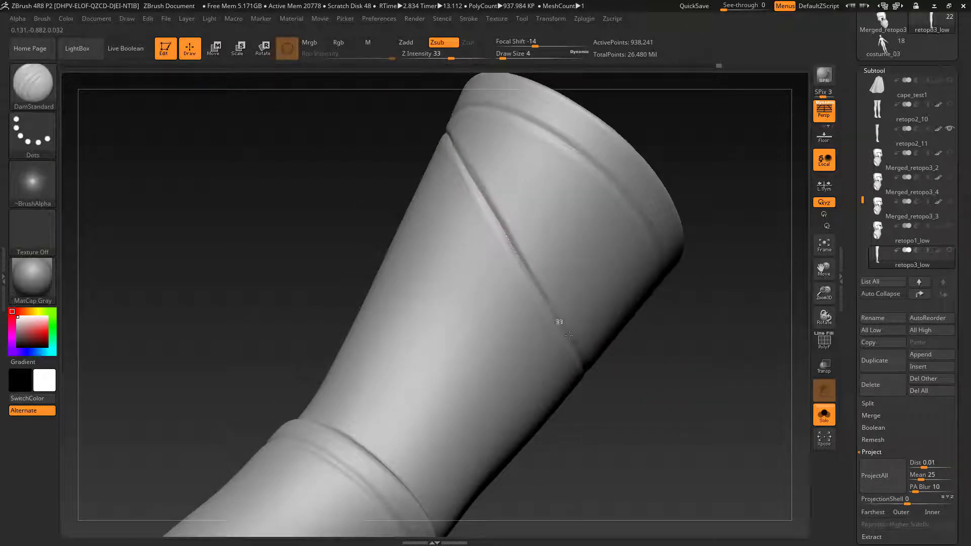
pyautogui.moveTo(569, 334); pyautogui.dragTo(526, 281)
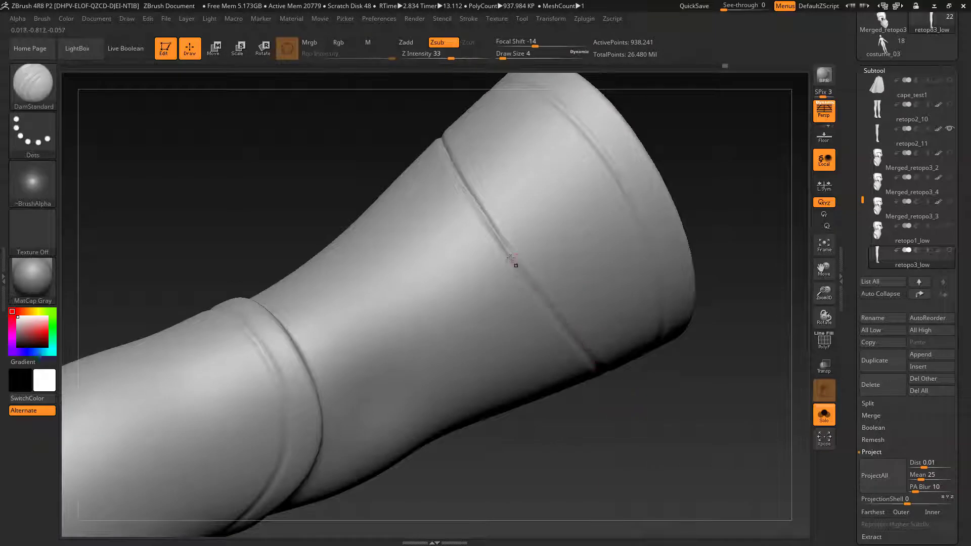
pyautogui.moveTo(585, 359)
pyautogui.mouseDown()
pyautogui.moveTo(612, 361)
pyautogui.moveTo(514, 271)
pyautogui.moveTo(498, 273)
pyautogui.mouseUp()
pyautogui.hotkey('ctrl', 'z')
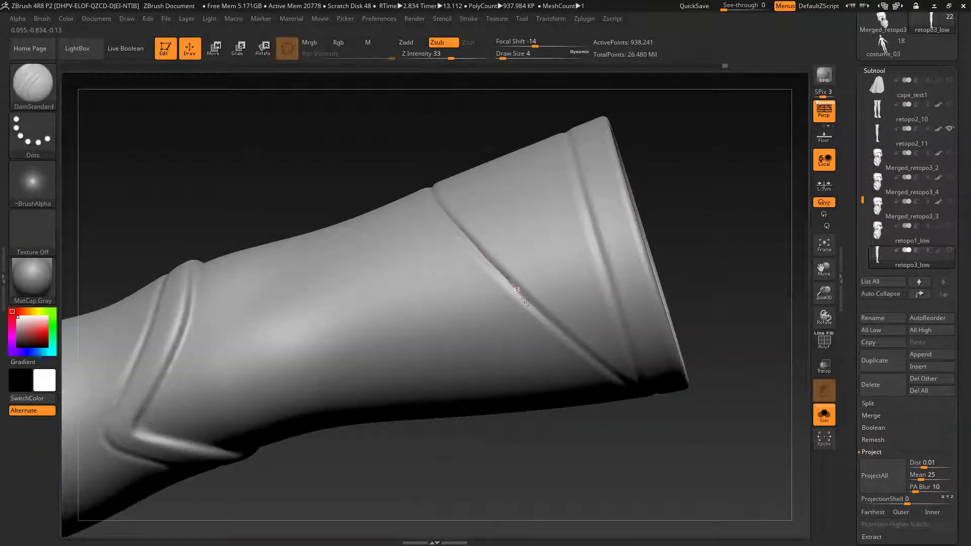
pyautogui.moveTo(527, 302); pyautogui.dragTo(506, 283)
pyautogui.moveTo(495, 266); pyautogui.dragTo(519, 291)
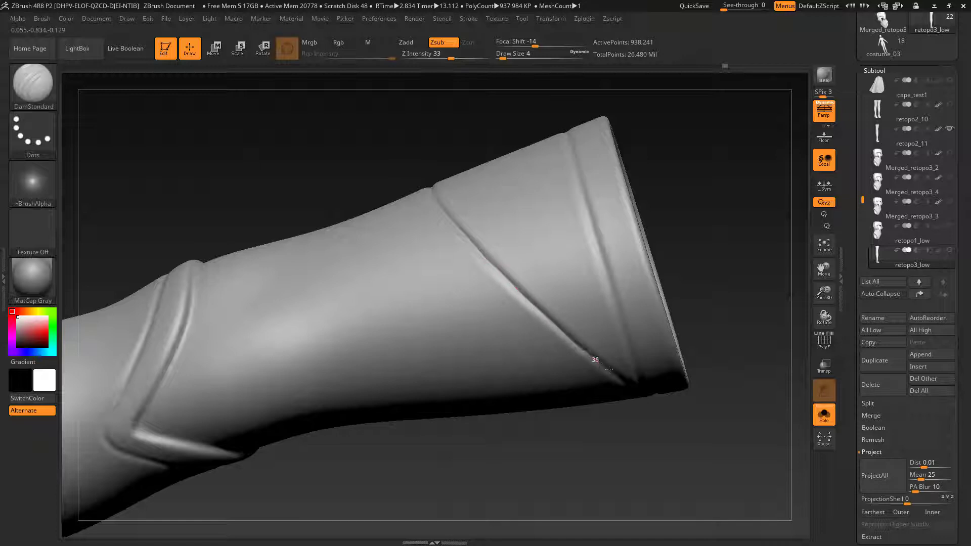
pyautogui.moveTo(609, 369); pyautogui.dragTo(602, 323, button='right')
pyautogui.moveTo(657, 384); pyautogui.dragTo(647, 366, button='right')
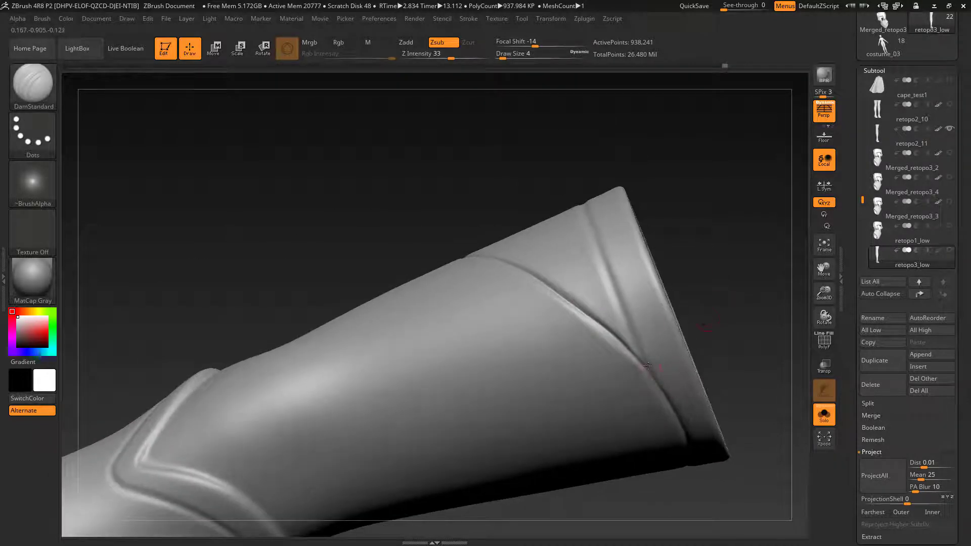
# Deepen the groove beneath the top rim all around the thigh with DamStandard.
pyautogui.moveTo(590, 224); pyautogui.dragTo(683, 311, button='right')
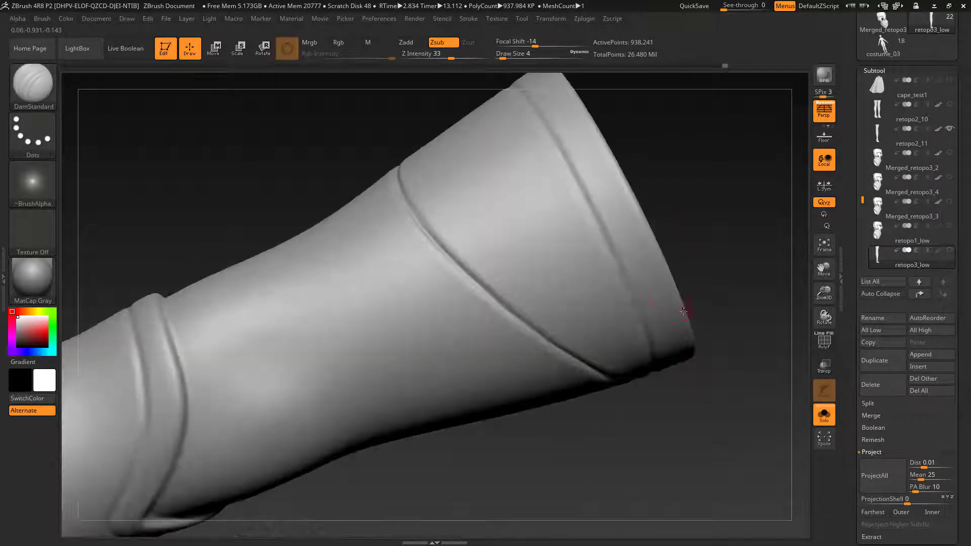
pyautogui.moveTo(667, 167); pyautogui.dragTo(546, 237, button='right')
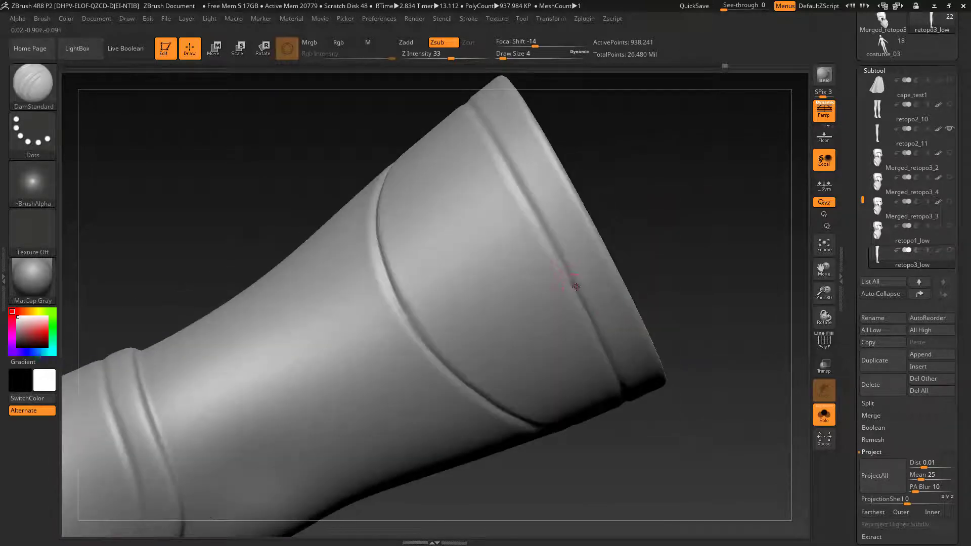
pyautogui.moveTo(627, 163); pyautogui.dragTo(613, 248, button='right')
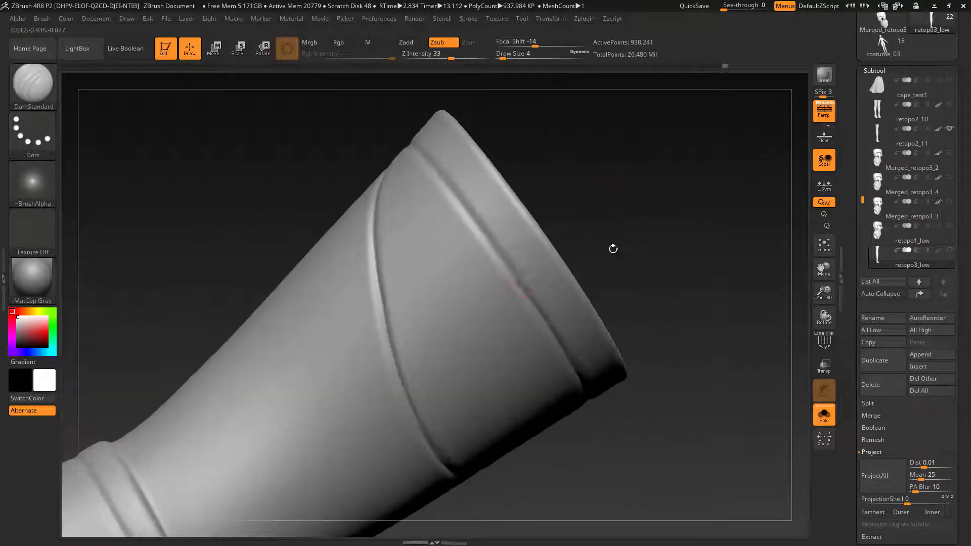
pyautogui.moveTo(429, 151); pyautogui.dragTo(510, 284, button='right')
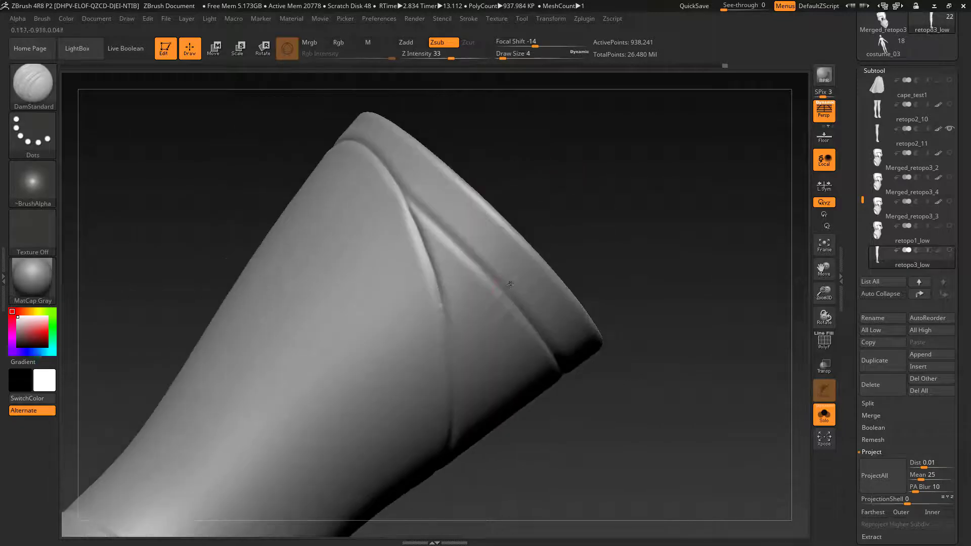
pyautogui.moveTo(383, 173); pyautogui.dragTo(468, 330, button='right')
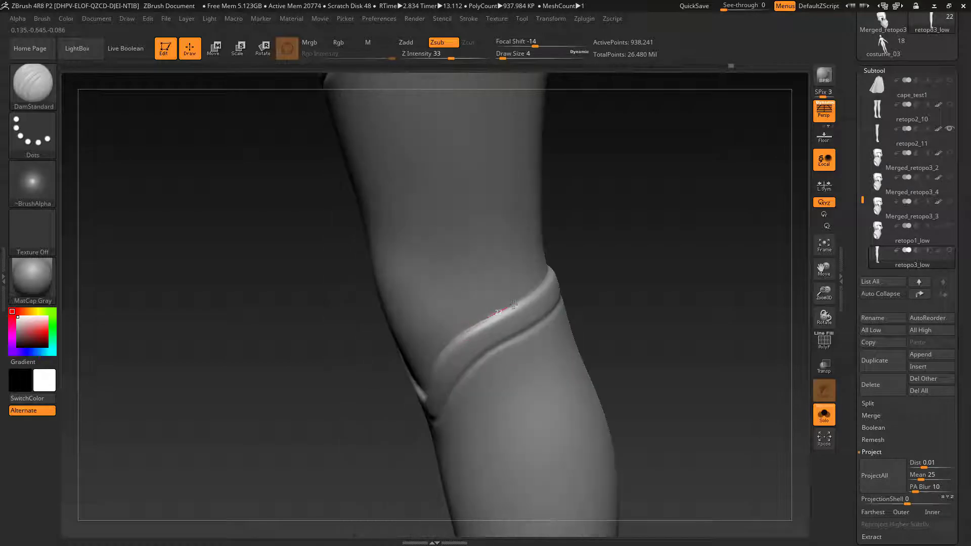
# Deepen the groove along the knee band's upper edge around the leg with DamStandard.
pyautogui.moveTo(547, 282); pyautogui.dragTo(522, 302, button='right')
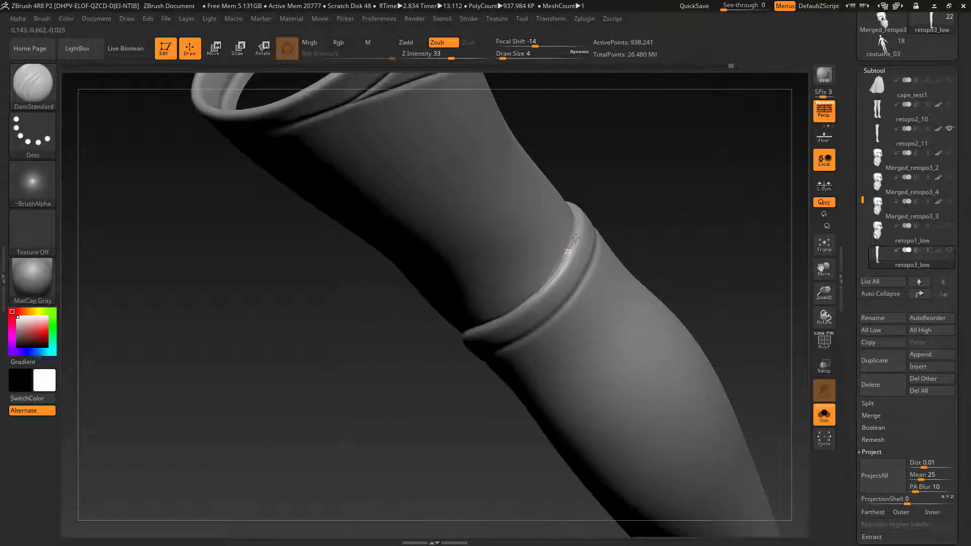
pyautogui.moveTo(575, 238); pyautogui.dragTo(622, 276, button='right')
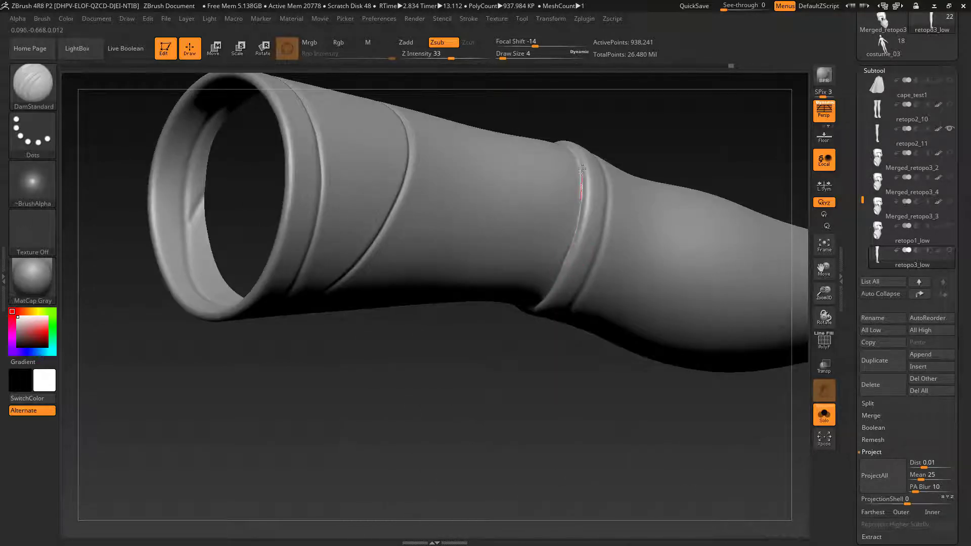
pyautogui.moveTo(582, 169); pyautogui.dragTo(513, 364, button='right')
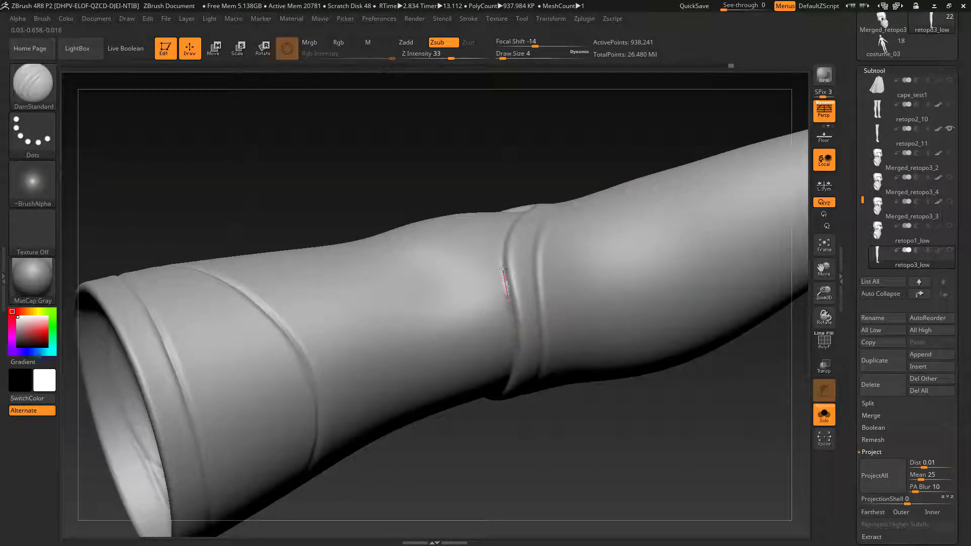
pyautogui.keyDown('shift'); pyautogui.moveTo(505, 260); pyautogui.dragTo(512, 344); pyautogui.keyUp('shift')
pyautogui.moveTo(501, 259); pyautogui.dragTo(511, 263, button='right')
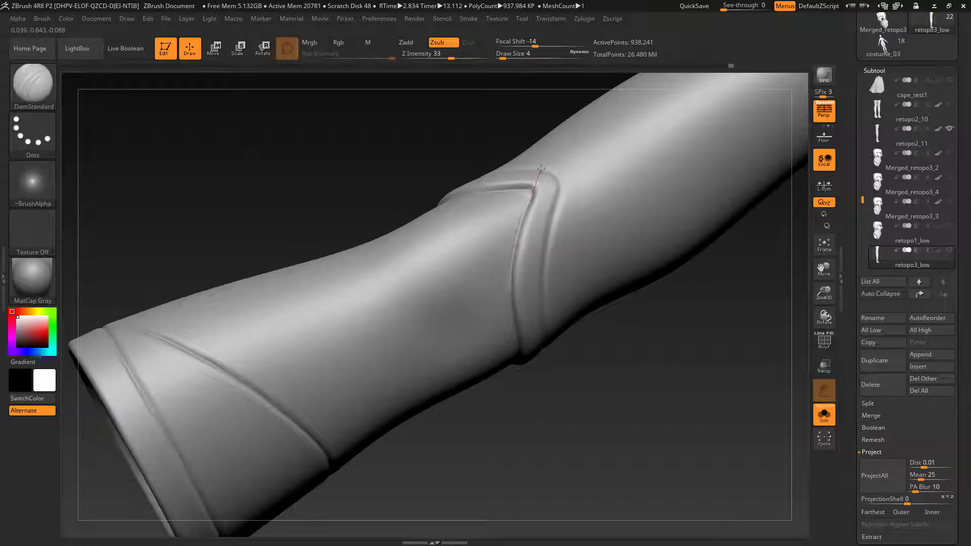
# Carve the groove along the knee band's lower edge deeper all around the leg with DamStandard.
pyautogui.moveTo(515, 171); pyautogui.dragTo(551, 333, button='right')
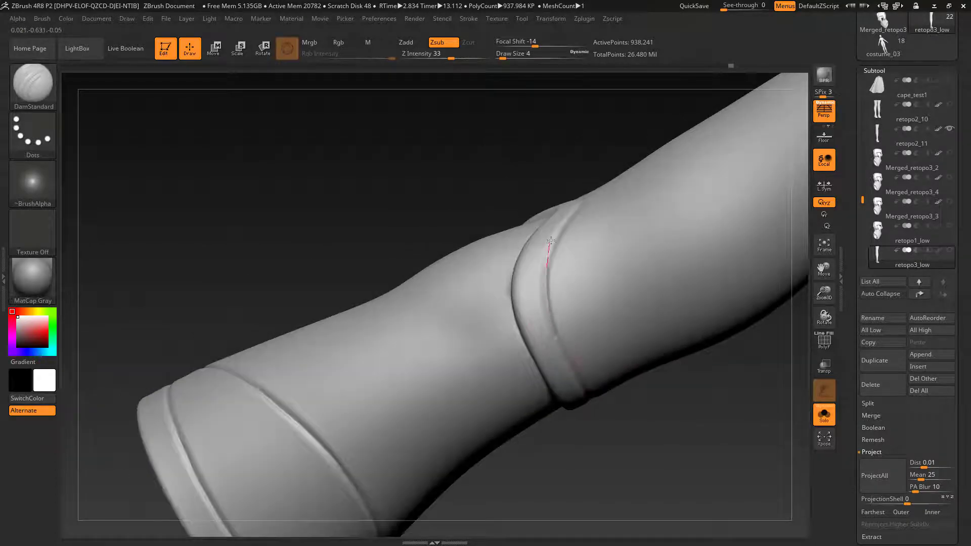
pyautogui.moveTo(582, 198); pyautogui.dragTo(602, 260, button='right')
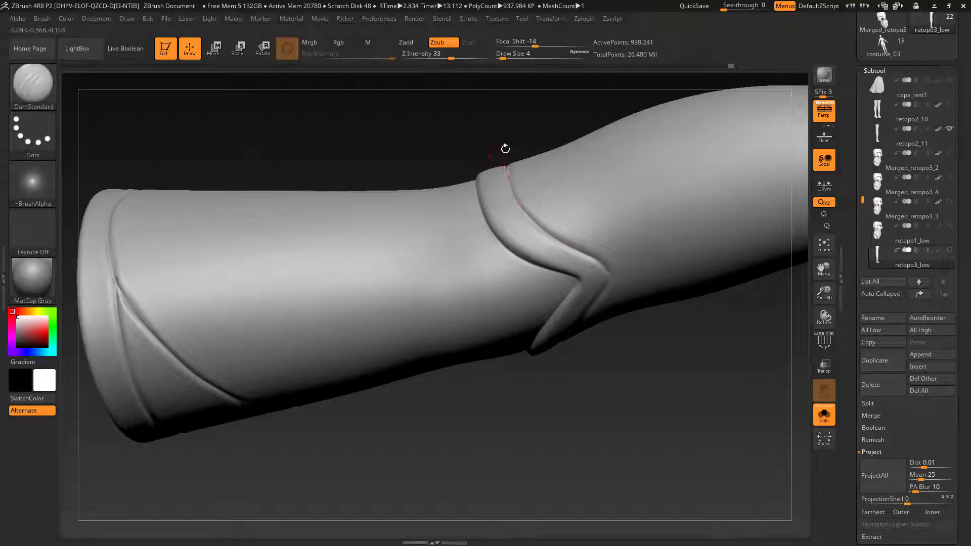
pyautogui.moveTo(505, 149); pyautogui.dragTo(546, 279, button='right')
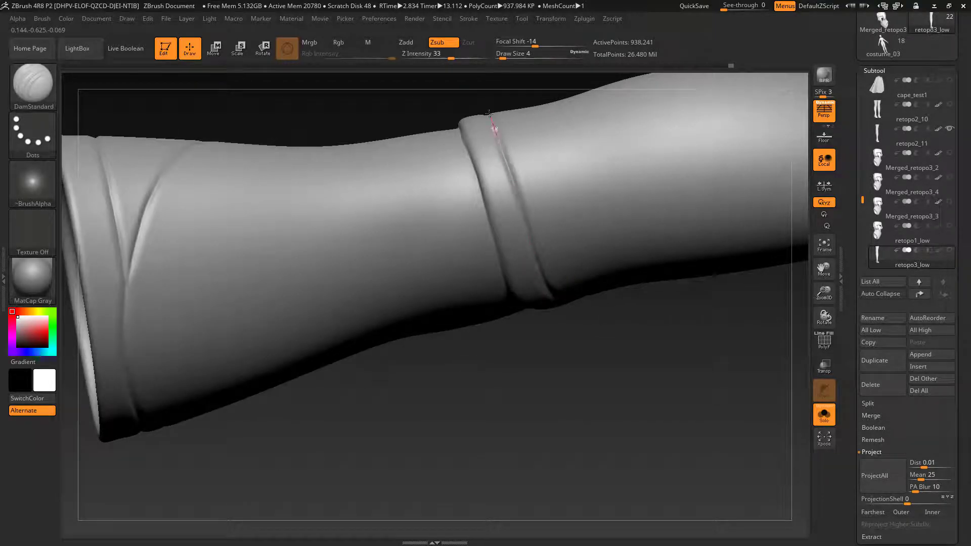
pyautogui.moveTo(489, 113); pyautogui.dragTo(517, 334, button='right')
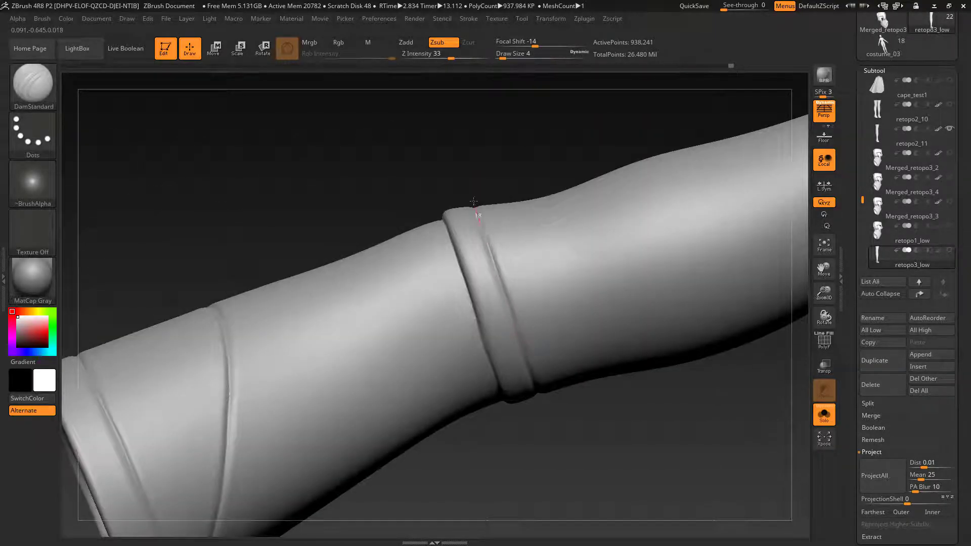
pyautogui.moveTo(474, 202); pyautogui.dragTo(507, 280, button='right')
pyautogui.moveTo(491, 154); pyautogui.dragTo(502, 166, button='right')
pyautogui.moveTo(541, 116); pyautogui.dragTo(633, 365, button='right')
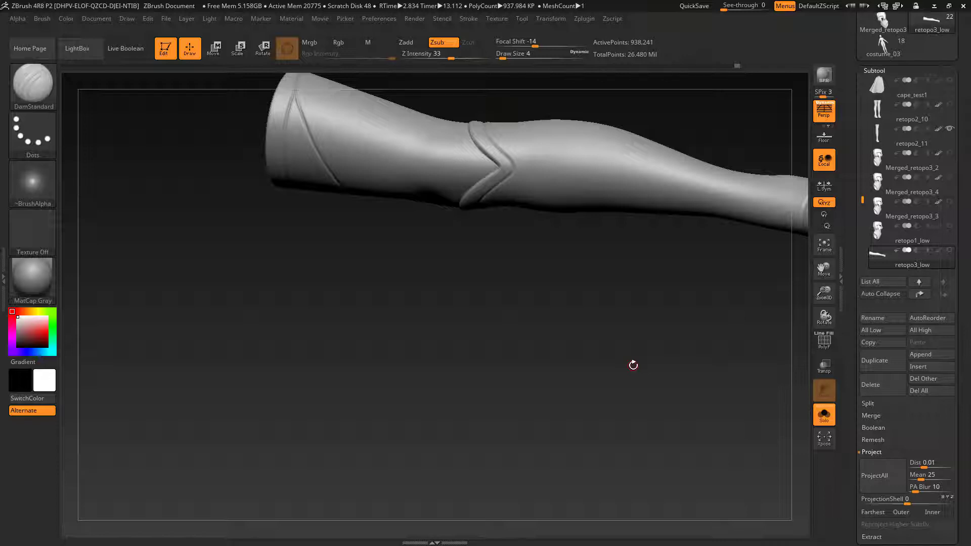
# Sharpen the seam between the shoe's upper and its sole from the toe around to the heel with DamStandard.
pyautogui.moveTo(566, 327); pyautogui.dragTo(614, 269)
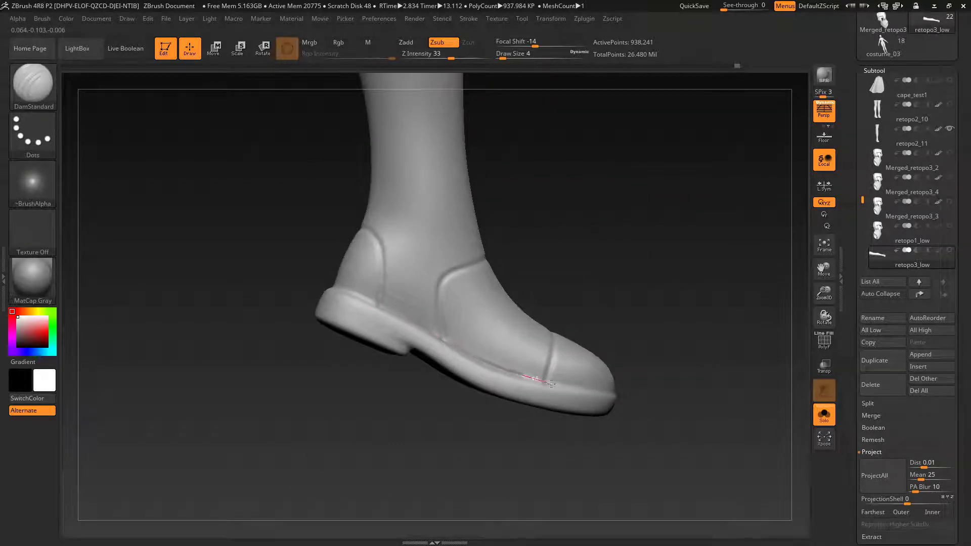
pyautogui.moveTo(642, 299); pyautogui.dragTo(443, 342)
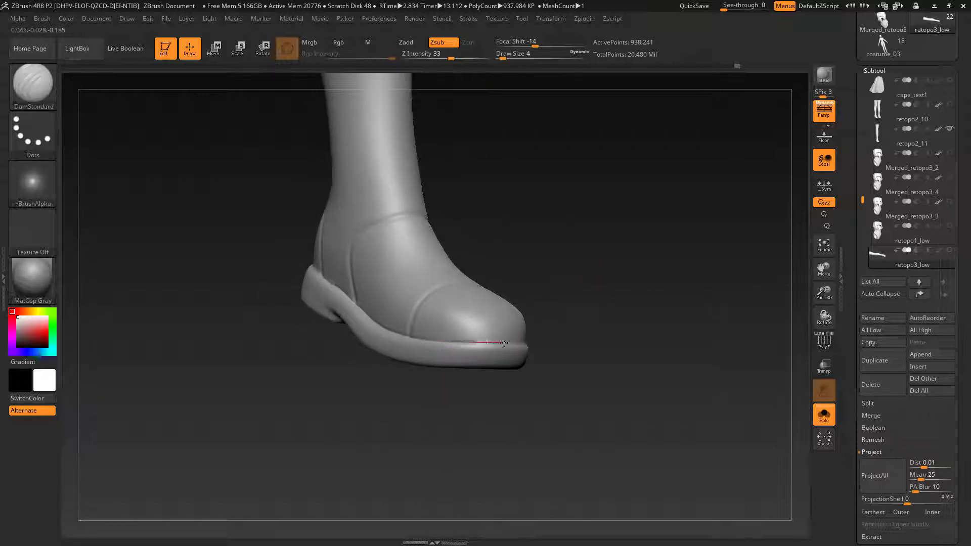
pyautogui.moveTo(602, 361); pyautogui.dragTo(439, 347)
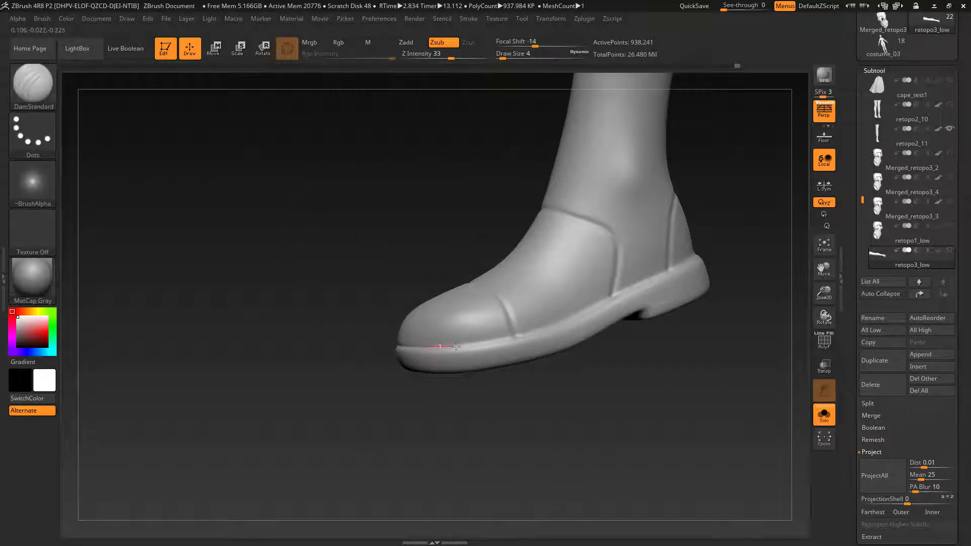
pyautogui.moveTo(601, 302); pyautogui.dragTo(531, 334)
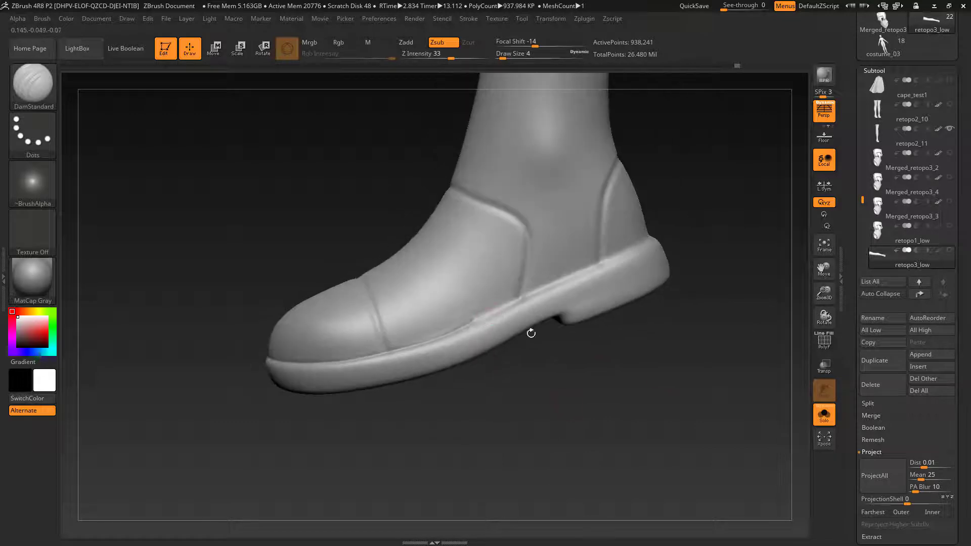
pyautogui.moveTo(621, 256); pyautogui.dragTo(534, 292)
pyautogui.moveTo(687, 238); pyautogui.dragTo(546, 286)
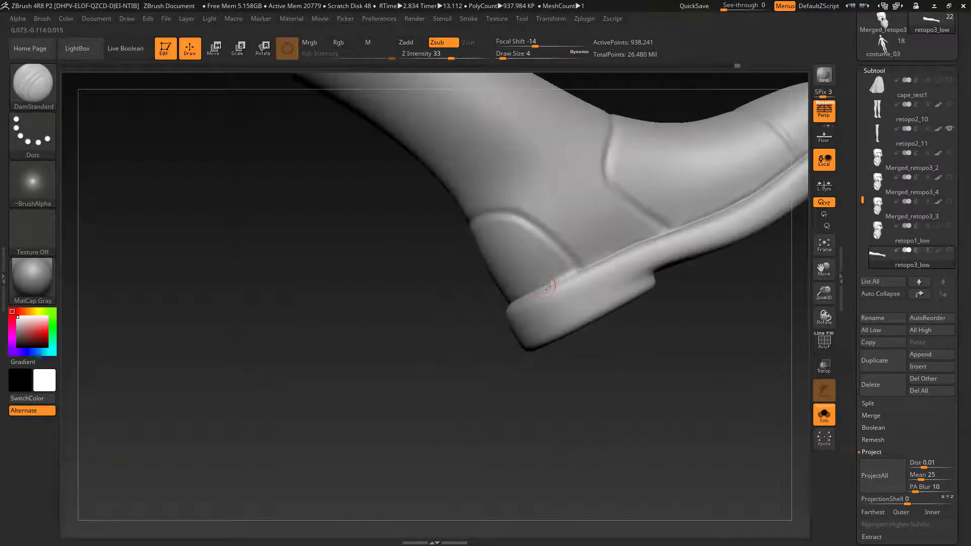
pyautogui.moveTo(605, 258); pyautogui.dragTo(465, 326)
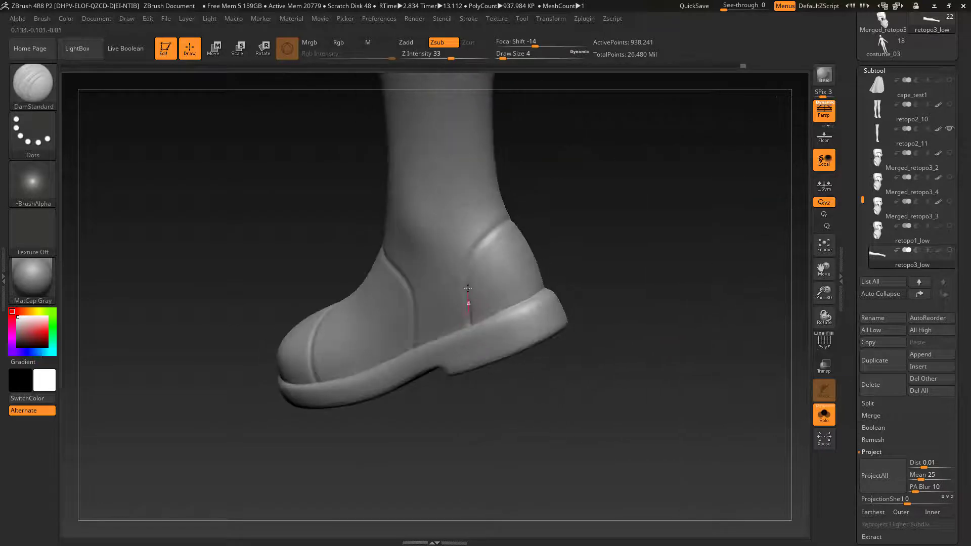
# Undo the stray stroke on the shoe's heel panel and recut the panel's curved seam down to the sole.
pyautogui.moveTo(468, 288); pyautogui.dragTo(469, 283)
pyautogui.hotkey('ctrl', 'z')
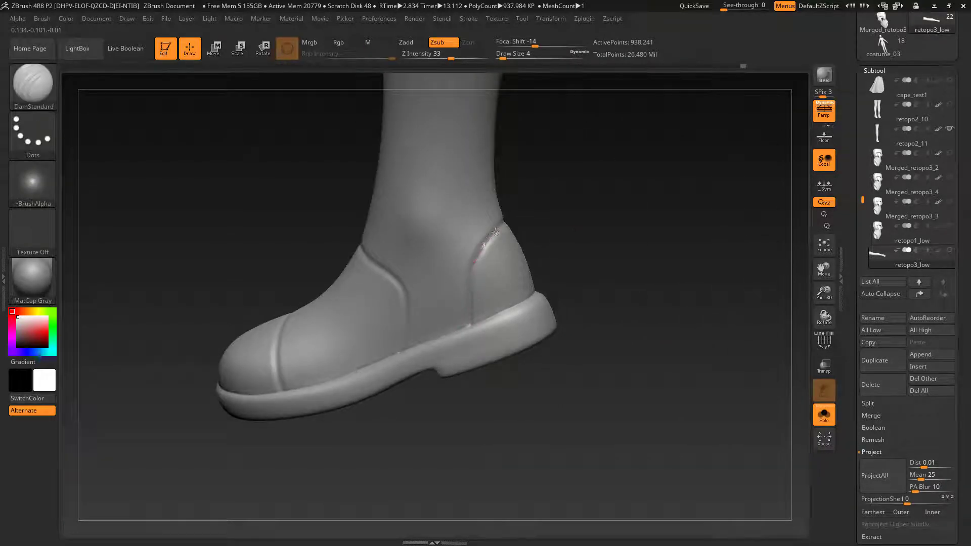
pyautogui.moveTo(605, 208)
pyautogui.mouseDown()
pyautogui.moveTo(480, 235)
pyautogui.moveTo(508, 226)
pyautogui.mouseUp()
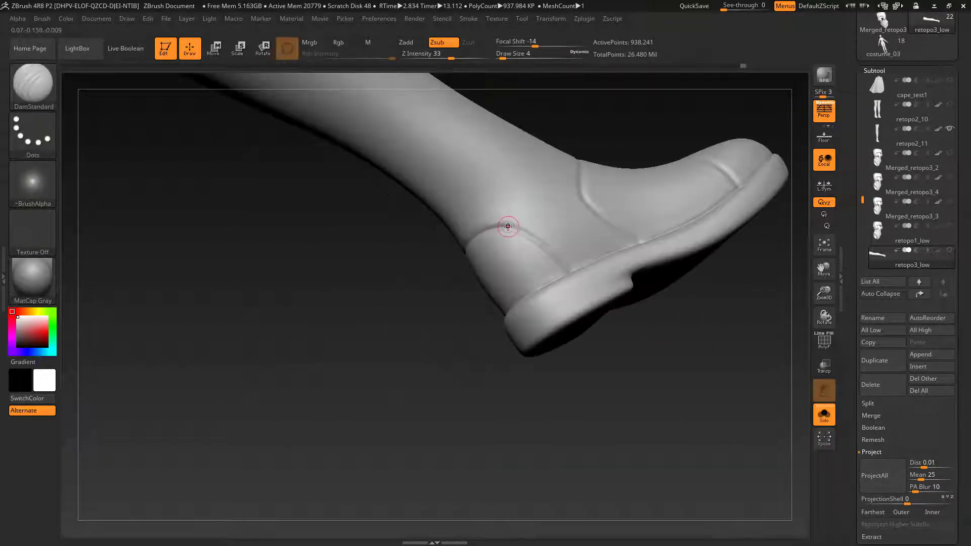
pyautogui.moveTo(586, 292); pyautogui.dragTo(561, 282)
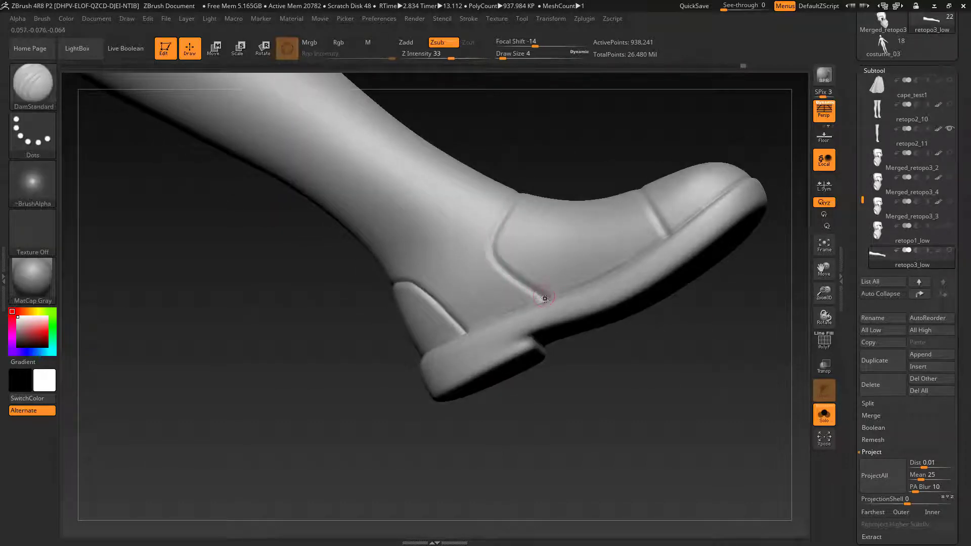
# Deepen the seam across the shoe's instep and down both sides to the sole with DamStandard.
pyautogui.moveTo(512, 199); pyautogui.dragTo(526, 210)
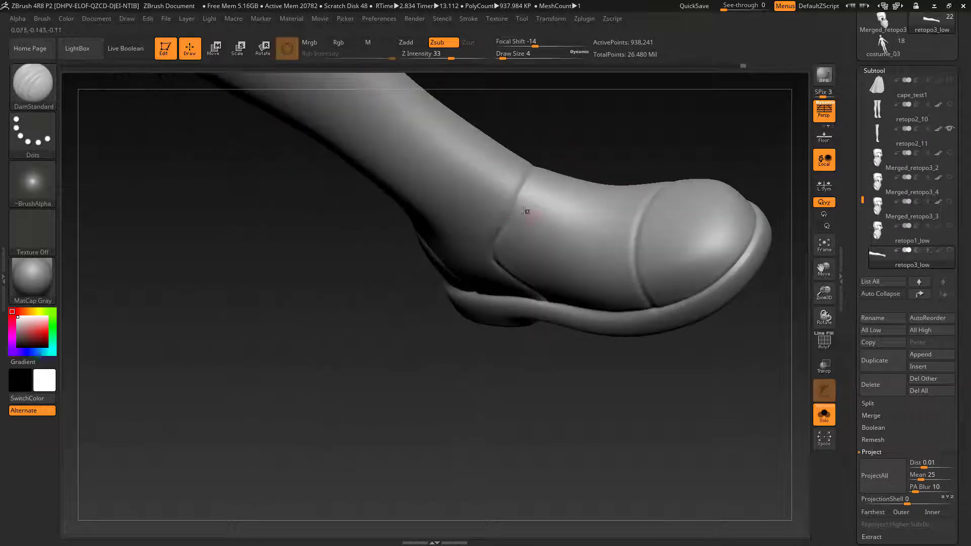
pyautogui.moveTo(542, 156); pyautogui.dragTo(516, 194)
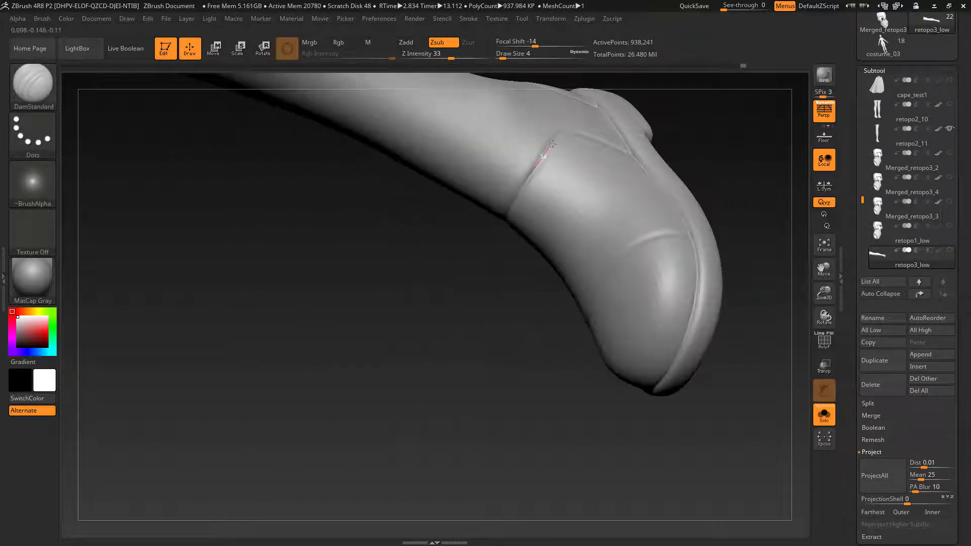
pyautogui.moveTo(553, 144); pyautogui.dragTo(558, 138)
pyautogui.moveTo(478, 345); pyautogui.dragTo(460, 335)
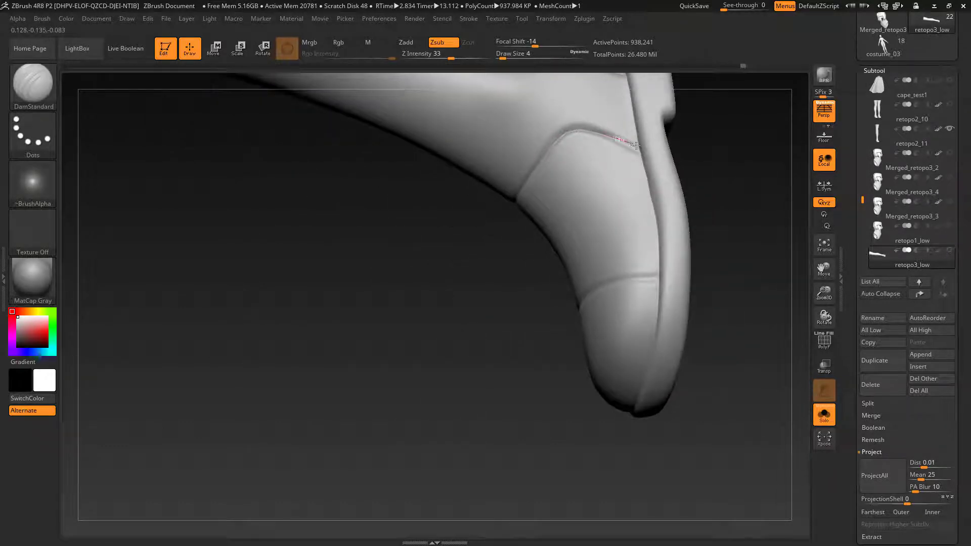
pyautogui.moveTo(664, 168)
pyautogui.mouseDown()
pyautogui.moveTo(601, 274)
pyautogui.moveTo(639, 245)
pyautogui.mouseUp()
# Sharpen the curved toe cap seam across the front of the shoe with DamStandard.
pyautogui.moveTo(678, 203)
pyautogui.mouseDown()
pyautogui.moveTo(658, 236)
pyautogui.moveTo(609, 264)
pyautogui.mouseUp()
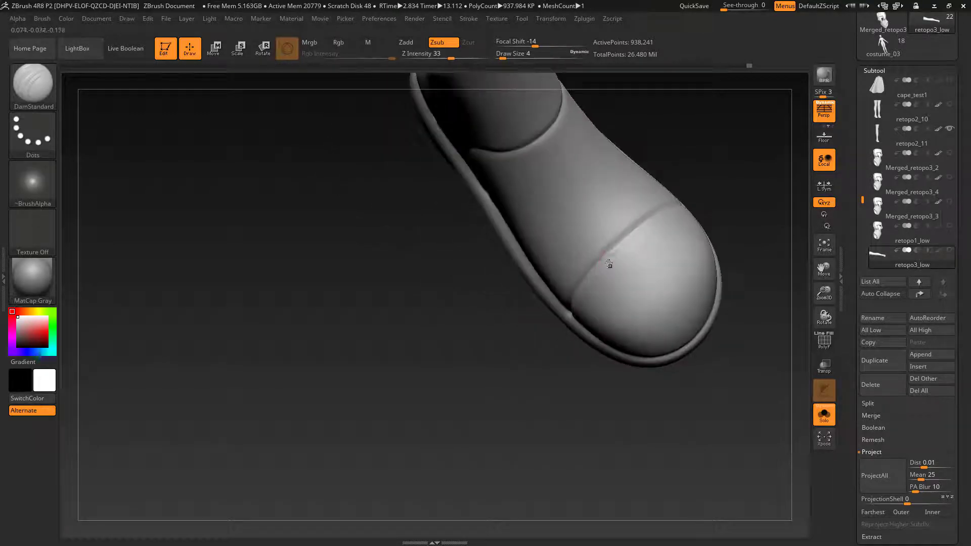
pyautogui.moveTo(632, 231); pyautogui.dragTo(672, 206)
pyautogui.moveTo(672, 206)
pyautogui.mouseDown(button='right')
pyautogui.moveTo(653, 232)
pyautogui.moveTo(686, 196)
pyautogui.moveTo(613, 348)
pyautogui.moveTo(611, 262)
pyautogui.moveTo(625, 293)
pyautogui.mouseUp(button='right')
# Compare the leg's lowest and highest subdivision levels and display its polyframe.
pyautogui.moveTo(965, 220); pyautogui.dragTo(926, 252)
pyautogui.click(884, 106)
pyautogui.keyDown('alt'); pyautogui.moveTo(665, 290); pyautogui.dragTo(669, 355, button='right'); pyautogui.keyUp('alt')
pyautogui.keyDown('ctrl'); pyautogui.moveTo(669, 356); pyautogui.dragTo(652, 386, button='right'); pyautogui.keyUp('ctrl')
pyautogui.hotkey('shift', 'd')
pyautogui.hotkey('shift', 'd')
pyautogui.hotkey('shift', 'd')
pyautogui.hotkey('shift', 'd')
pyautogui.hotkey('shift', 'd')
pyautogui.hotkey('shift', 'd')
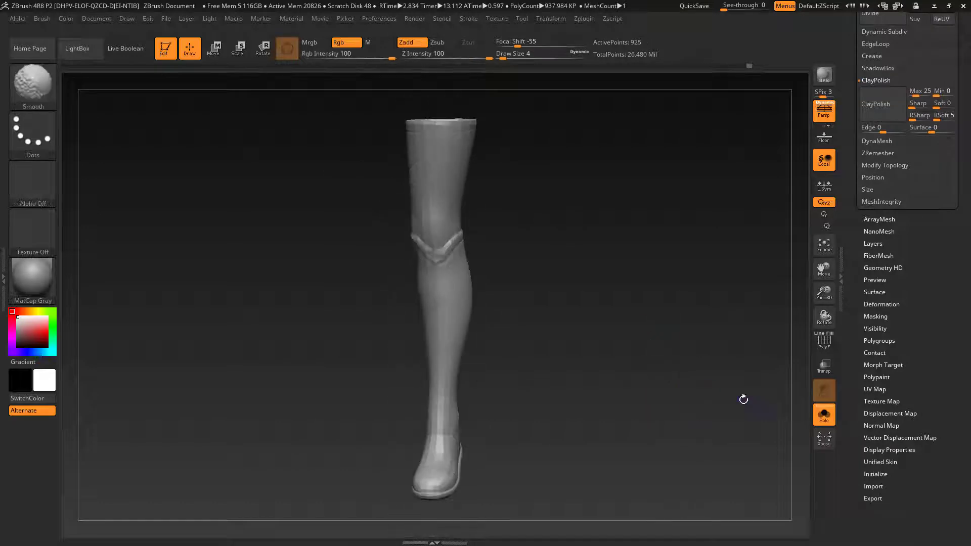
pyautogui.hotkey('shift', 'f')
pyautogui.press('d')
pyautogui.press('d')
pyautogui.press('d')
pyautogui.press('d')
pyautogui.press('d')
pyautogui.press('d')
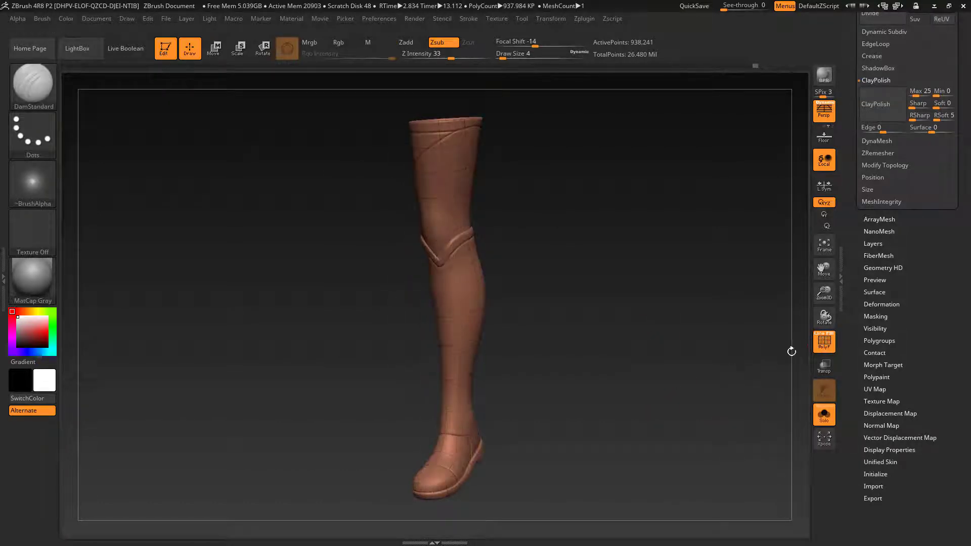
# Display the polyframe without its colour fill and check the wireframe through the leg's subdivision levels.
pyautogui.click(832, 338)
pyautogui.click(831, 341)
pyautogui.moveTo(700, 370); pyautogui.dragTo(721, 390, button='right')
pyautogui.hotkey('shift', 'd')
pyautogui.hotkey('shift', 'd')
pyautogui.hotkey('shift', 'd')
pyautogui.hotkey('shift', 'd')
pyautogui.hotkey('shift', 'd')
pyautogui.hotkey('shift', 'd')
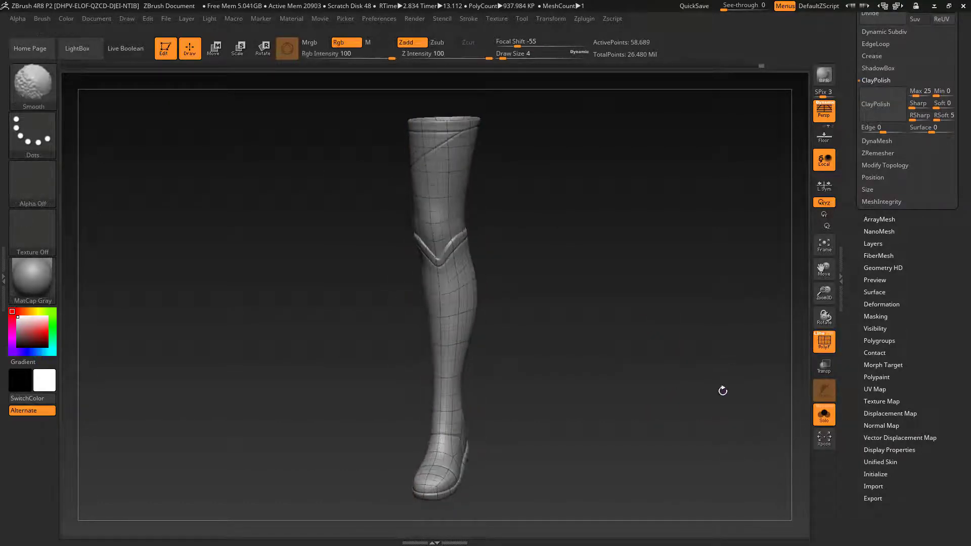
pyautogui.press('d')
pyautogui.press('d')
pyautogui.press('d')
pyautogui.press('d')
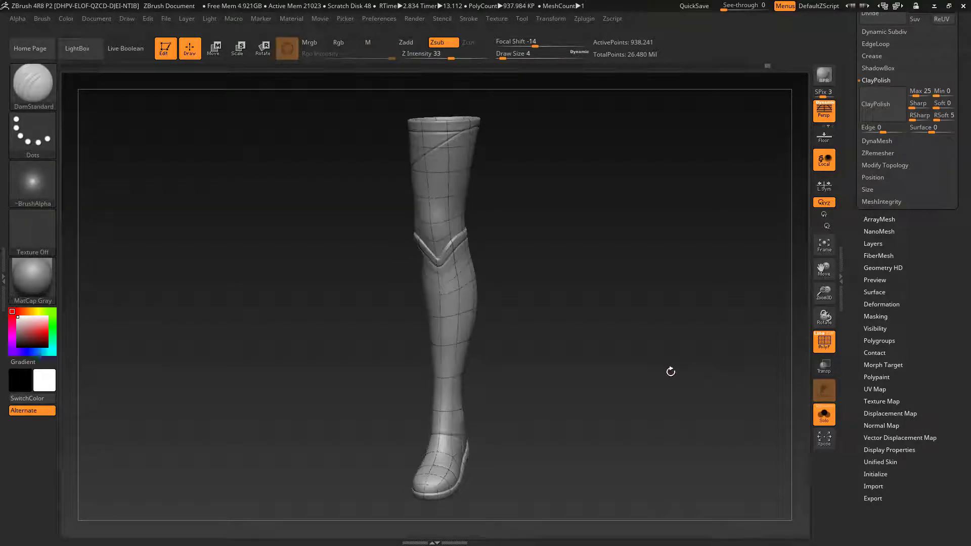
pyautogui.hotkey('shift', 'r')
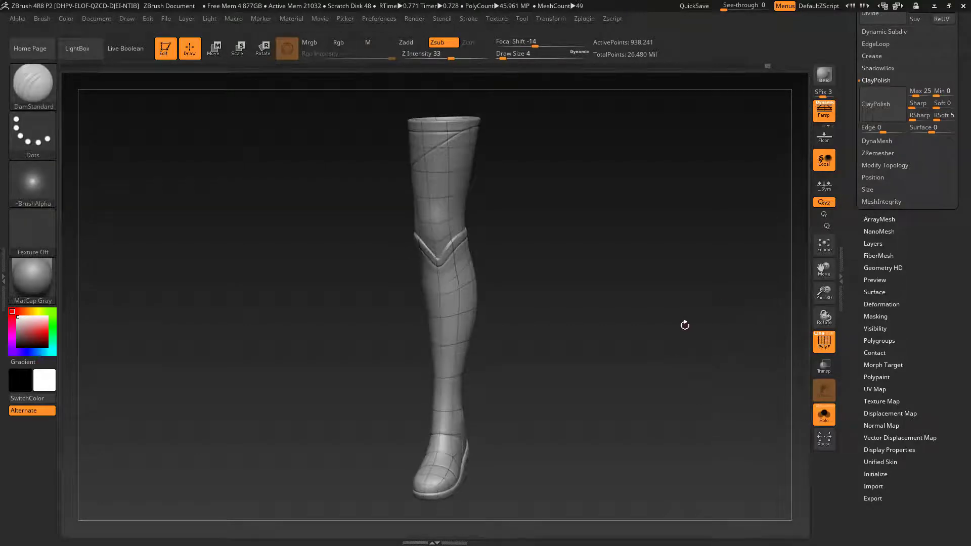
pyautogui.keyDown('alt'); pyautogui.moveTo(655, 326); pyautogui.dragTo(612, 417); pyautogui.keyUp('alt')
# Step the leg down four subdivision levels and back up to level 7, and hide the polyframe.
pyautogui.hotkey('shift', 'd')
pyautogui.hotkey('shift', 'd')
pyautogui.hotkey('shift', 'd')
pyautogui.hotkey('shift', 'd')
pyautogui.press('d')
pyautogui.press('d')
pyautogui.press('d')
pyautogui.press('d')
pyautogui.moveTo(533, 171); pyautogui.dragTo(809, 372)
pyautogui.click(824, 342)
# Save the tool with the refined leg to disk.
pyautogui.moveTo(934, 267); pyautogui.dragTo(940, 531)
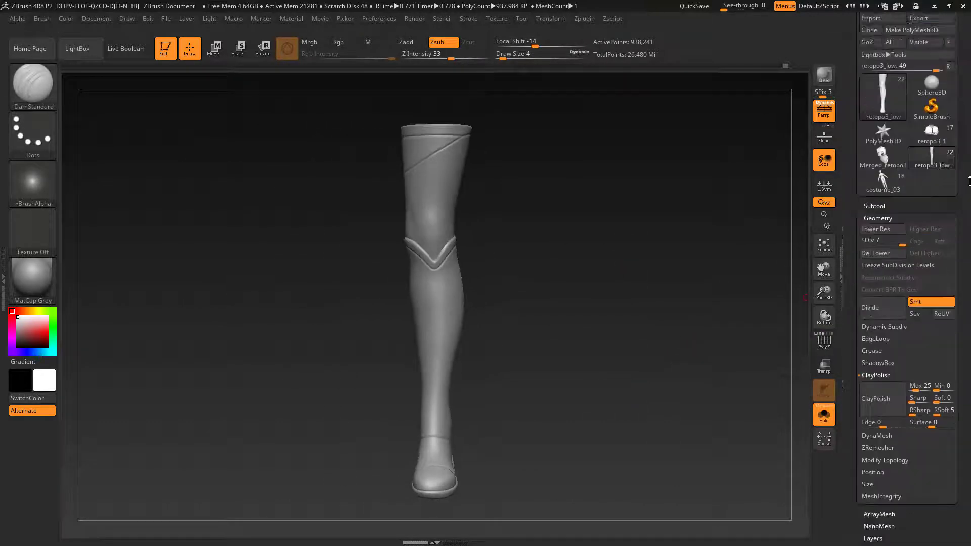
pyautogui.moveTo(967, 182); pyautogui.dragTo(965, 225)
pyautogui.click(931, 34)
pyautogui.click(586, 379)
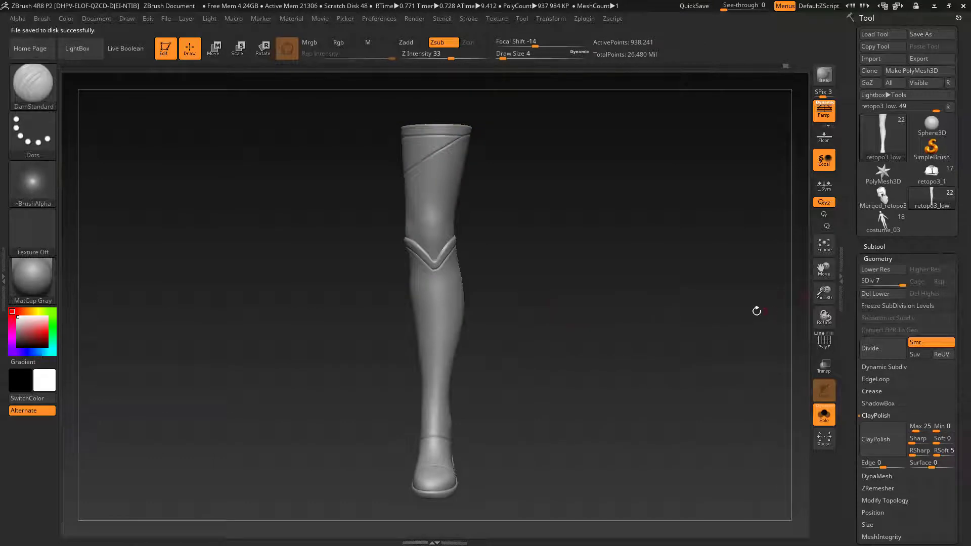
# Append a Sphereinder3D mesh as a new placeholder subtool in the subtool list.
pyautogui.click(874, 247)
pyautogui.moveTo(809, 302); pyautogui.dragTo(679, 391)
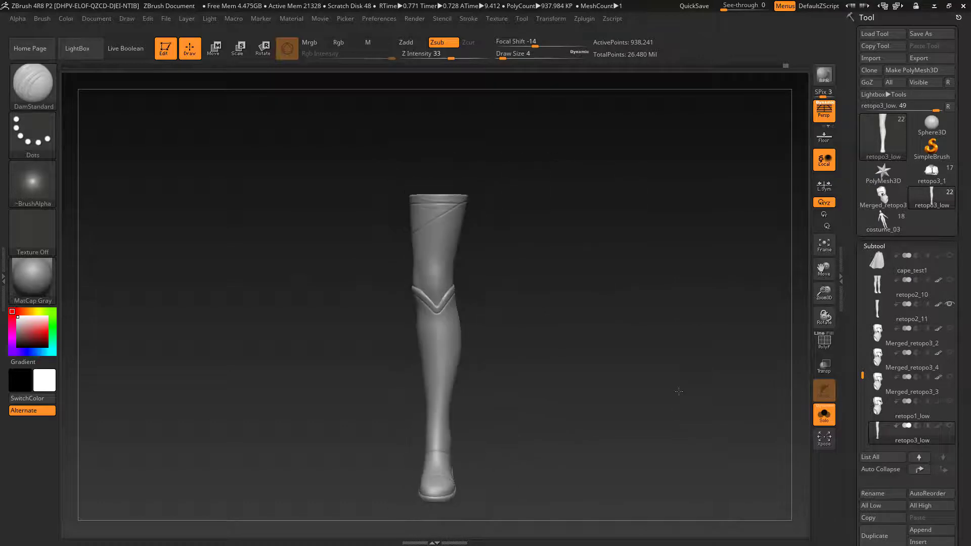
pyautogui.click(950, 257)
pyautogui.click(949, 257)
pyautogui.moveTo(861, 256); pyautogui.dragTo(855, 332)
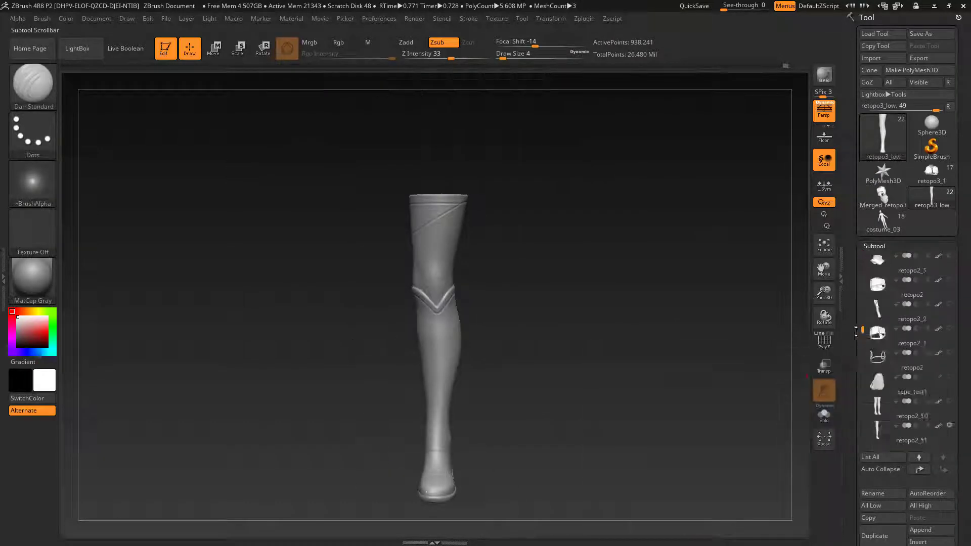
pyautogui.click(920, 530)
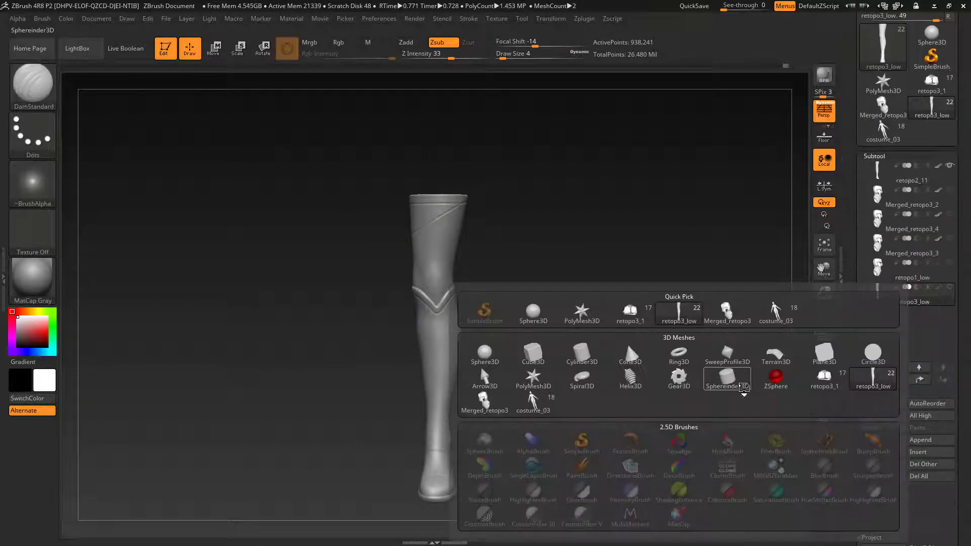
pyautogui.click(726, 383)
# Import retopo2_low.OBJ from the Maya folder into the Sphereinder3D subtool.
pyautogui.click(871, 58)
pyautogui.moveTo(267, 265); pyautogui.dragTo(265, 207)
pyautogui.click(228, 238)
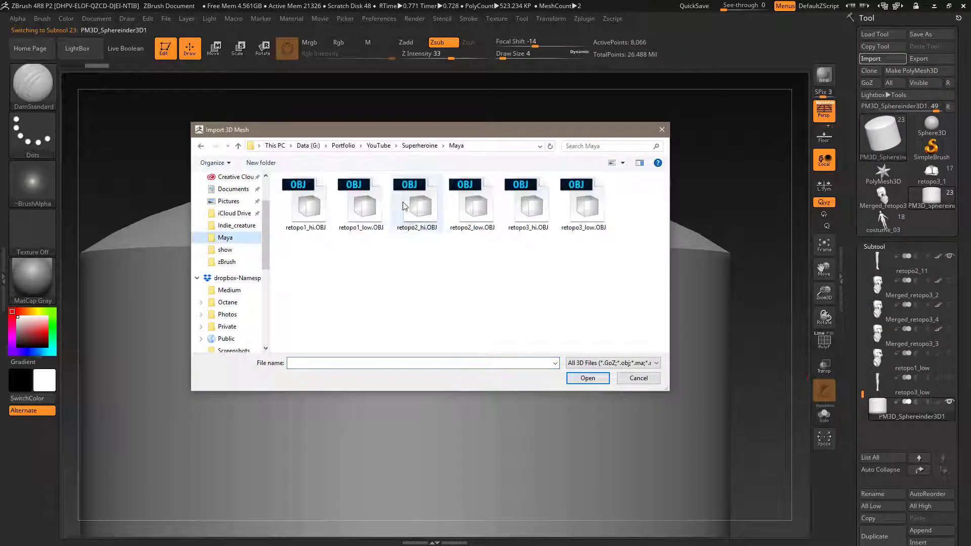
pyautogui.click(587, 378)
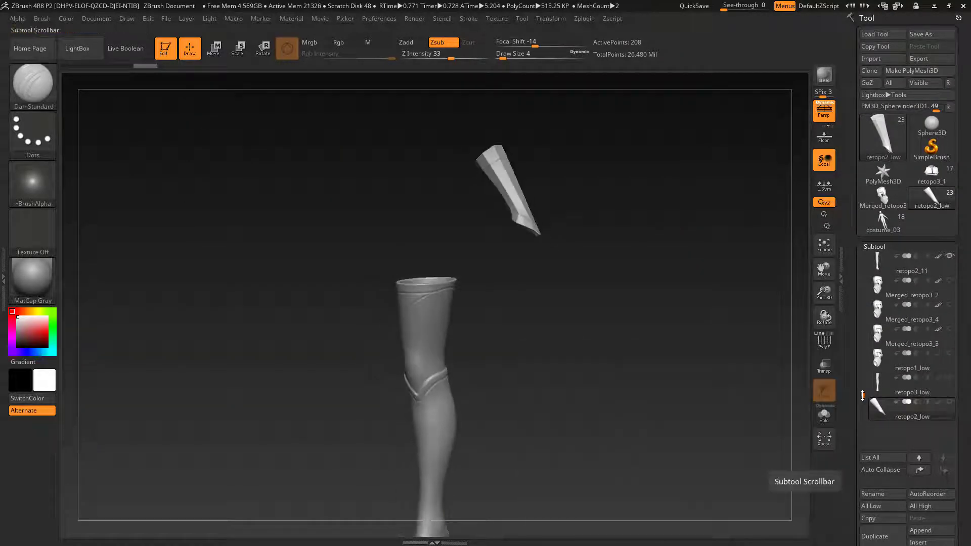
# Hide the leg reference, show the original retopo2_12 forearm mesh with the imported one, and frame them.
pyautogui.click(950, 353)
pyautogui.moveTo(862, 394); pyautogui.dragTo(860, 282)
pyautogui.click(949, 306)
pyautogui.press('f')
pyautogui.press('f')
pyautogui.press('f')
pyautogui.moveTo(646, 373); pyautogui.dragTo(678, 367)
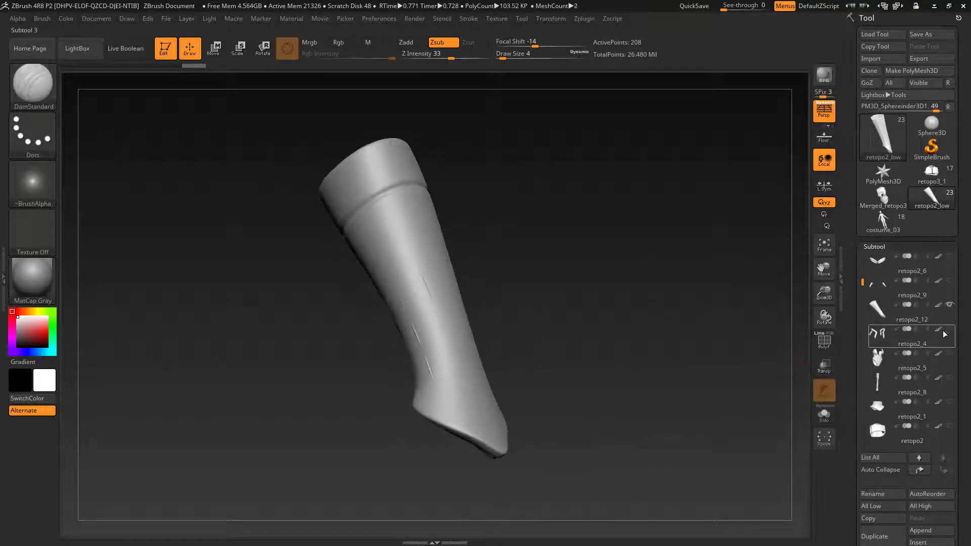
# Isolate the original retopo2_12 forearm and examine its openings before showing the other subtools again.
pyautogui.click(911, 314)
pyautogui.click(824, 414)
pyautogui.moveTo(628, 390); pyautogui.dragTo(789, 349)
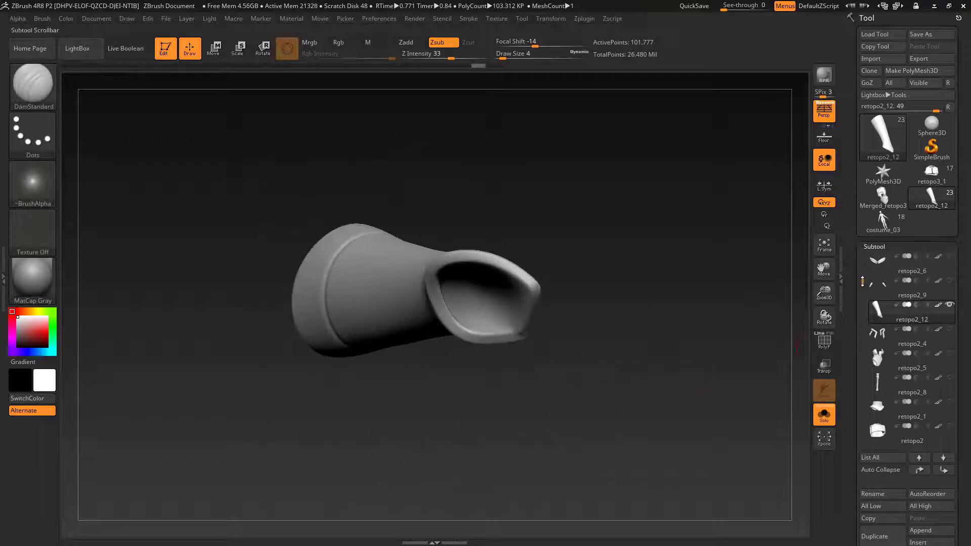
pyautogui.click(824, 419)
# Select the retopo2_low forearm mesh, show its wireframe and subdivide it once.
pyautogui.moveTo(862, 282); pyautogui.dragTo(862, 404)
pyautogui.click(922, 388)
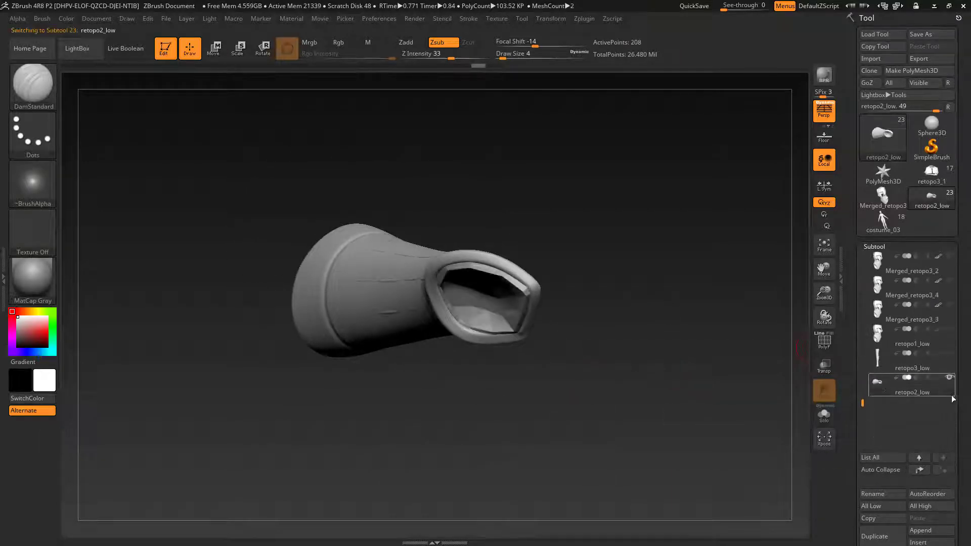
pyautogui.click(825, 342)
pyautogui.moveTo(708, 354); pyautogui.dragTo(651, 310)
pyautogui.hotkey('ctrl', 'd')
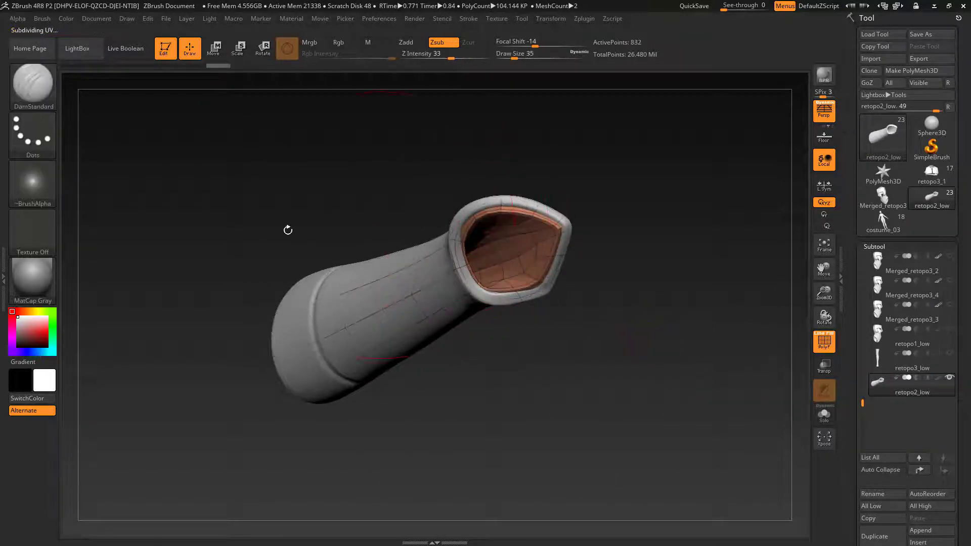
# Reshape the rims of both forearm openings with the Move brush to follow the original mesh.
pyautogui.press('b')
pyautogui.press('m')
pyautogui.press('v')
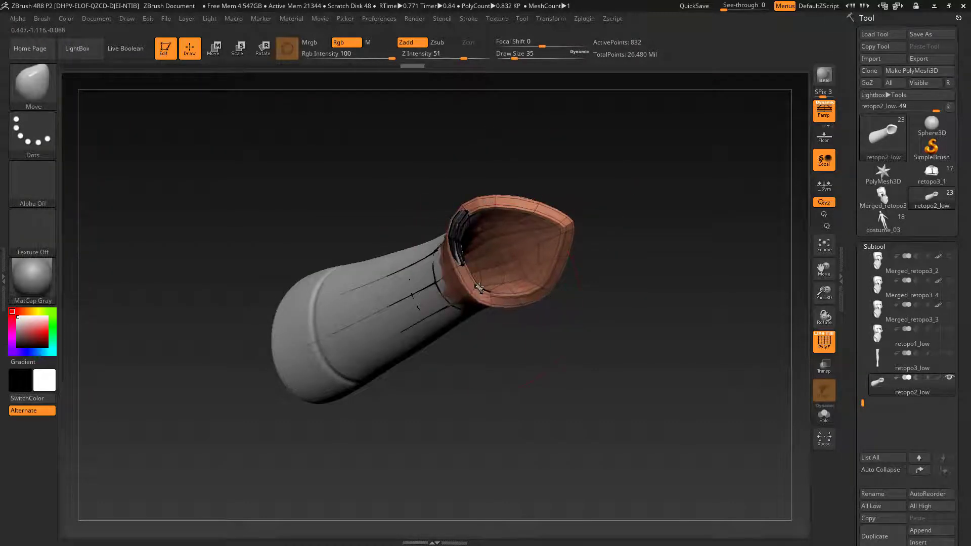
pyautogui.moveTo(572, 165); pyautogui.dragTo(584, 363)
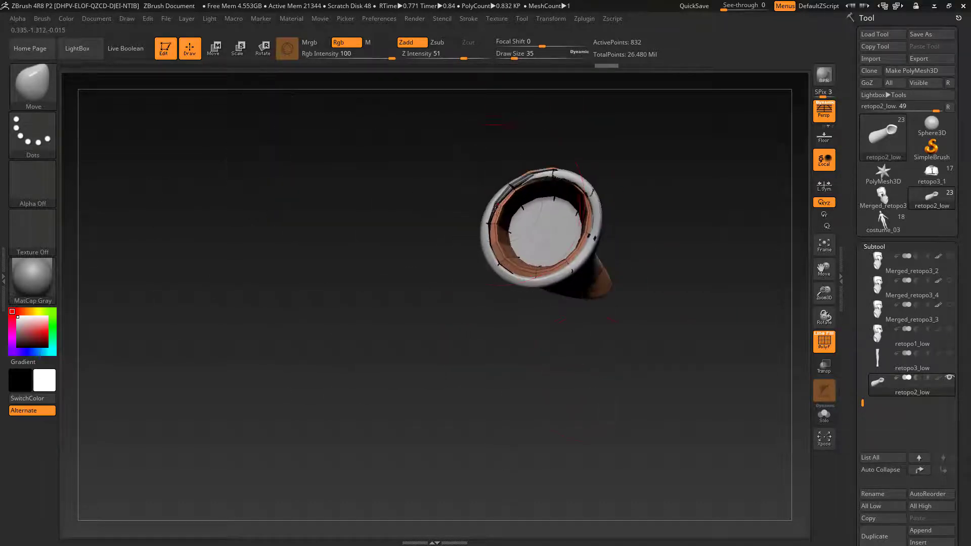
pyautogui.moveTo(604, 220); pyautogui.dragTo(541, 221)
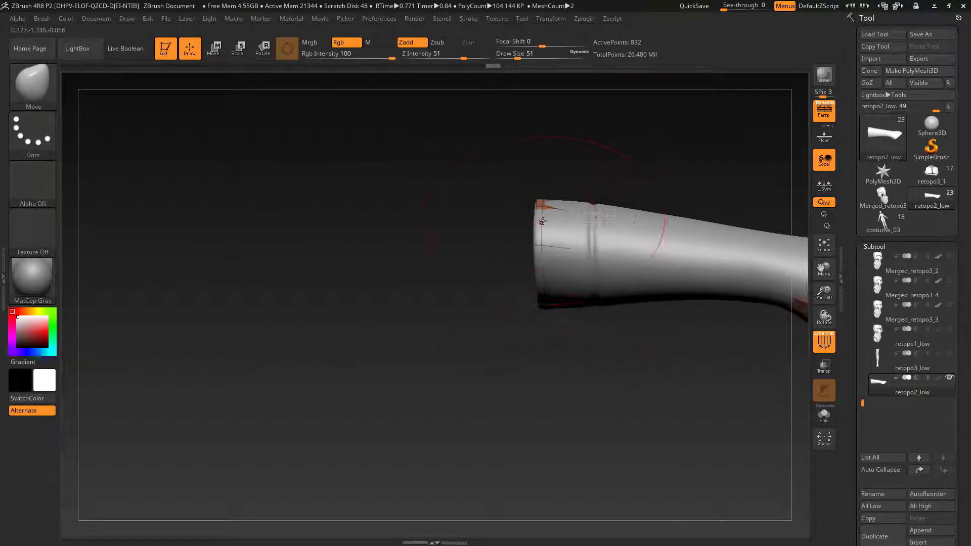
pyautogui.moveTo(538, 282); pyautogui.dragTo(692, 308)
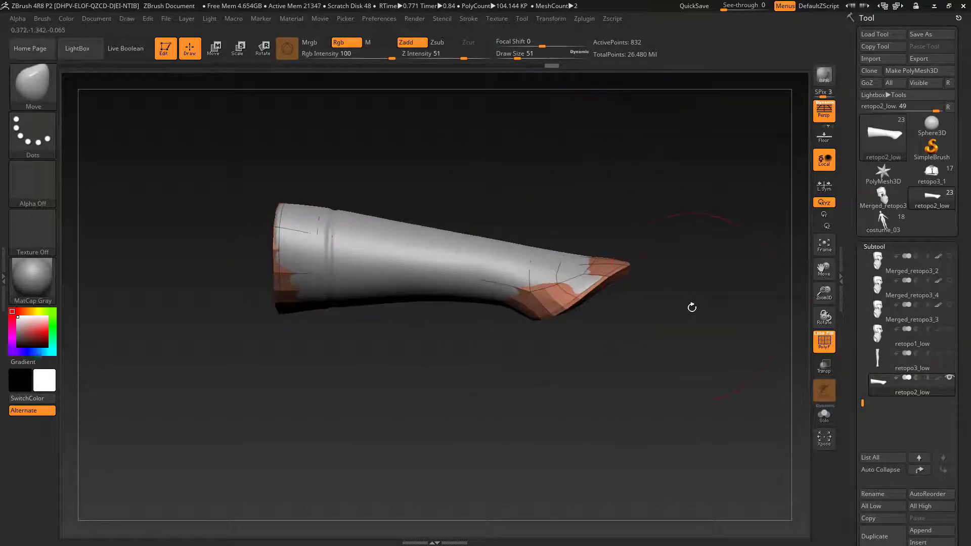
# Isolate retopo2_low and project the original forearm's detail onto it without polypaint.
pyautogui.click(825, 415)
pyautogui.moveTo(853, 450); pyautogui.dragTo(852, 303)
pyautogui.click(884, 498)
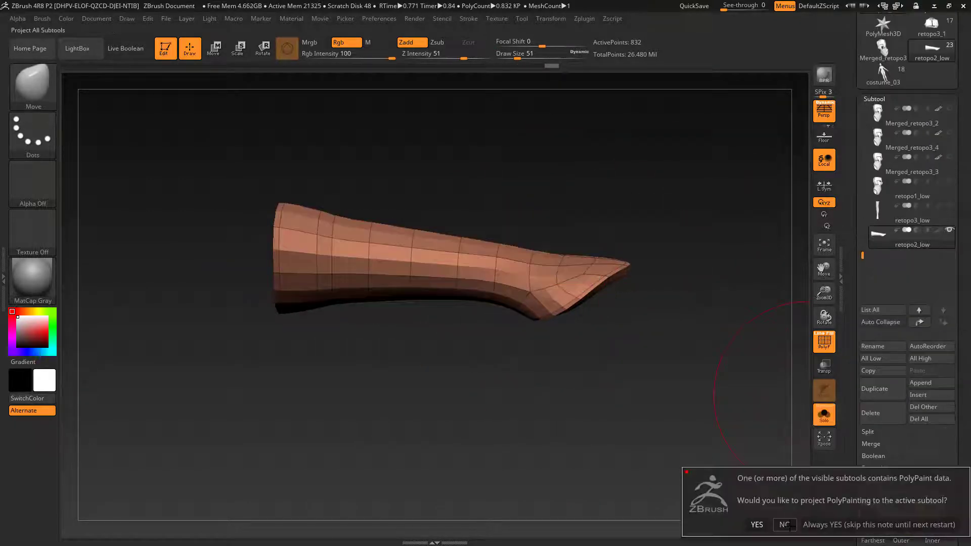
pyautogui.click(785, 524)
# Subdivide the forearm mesh once more and reproject the original shape without polypaint.
pyautogui.moveTo(723, 390)
pyautogui.mouseDown()
pyautogui.moveTo(667, 338)
pyautogui.moveTo(680, 387)
pyautogui.moveTo(748, 404)
pyautogui.moveTo(688, 400)
pyautogui.moveTo(602, 334)
pyautogui.moveTo(615, 419)
pyautogui.mouseUp()
pyautogui.hotkey('ctrl', 'd')
pyautogui.click(882, 501)
pyautogui.click(784, 533)
# Adjust the pointed hand opening's rim with the Move brush at draw size 7 and reproject the detail without polypaint.
pyautogui.press('s')
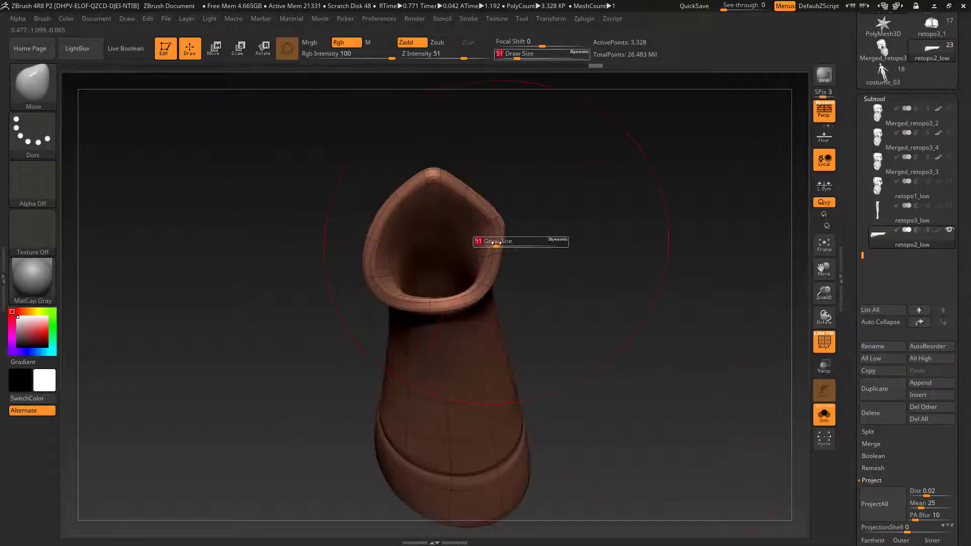
pyautogui.moveTo(496, 244); pyautogui.dragTo(486, 244)
pyautogui.keyDown('alt'); pyautogui.moveTo(564, 289); pyautogui.dragTo(567, 332); pyautogui.keyUp('alt')
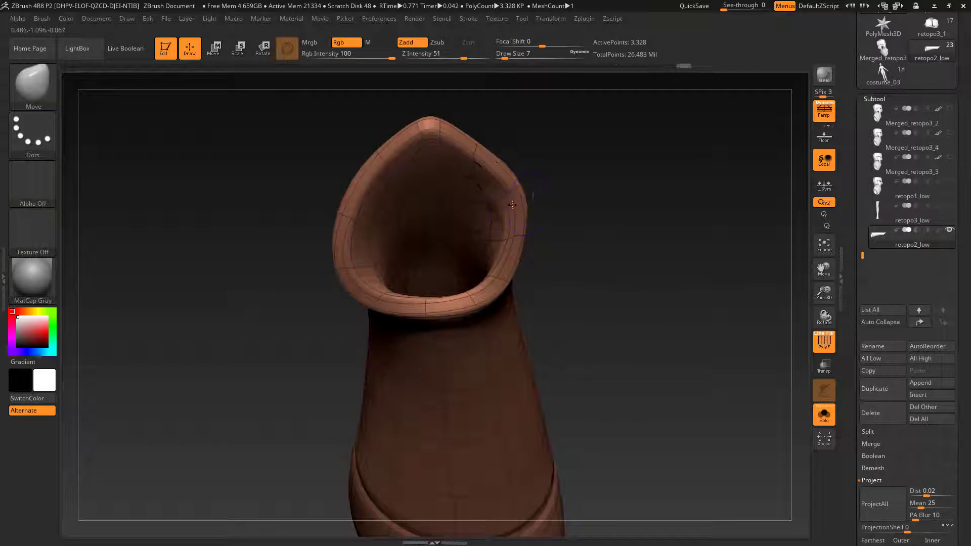
pyautogui.moveTo(571, 279); pyautogui.dragTo(358, 249)
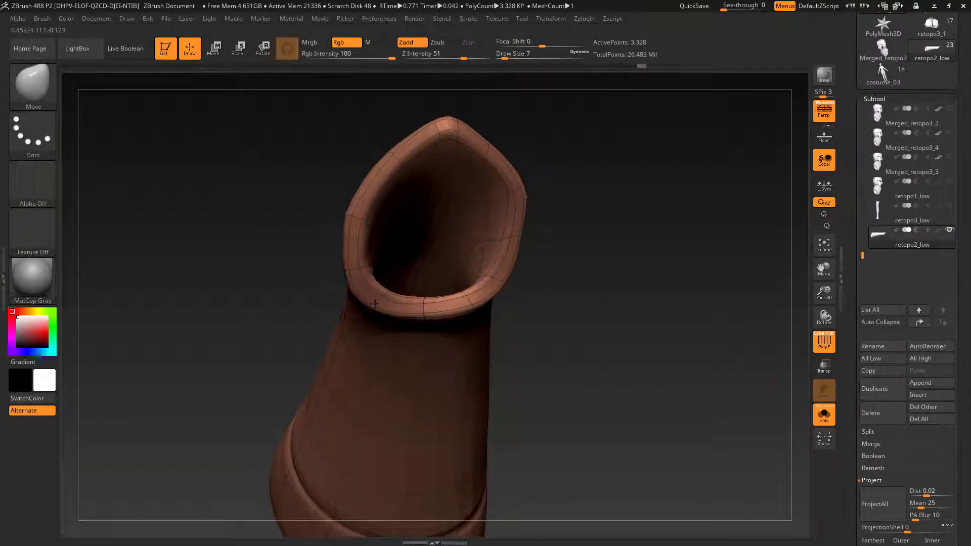
pyautogui.click(875, 510)
pyautogui.click(787, 531)
pyautogui.moveTo(728, 419); pyautogui.dragTo(611, 333)
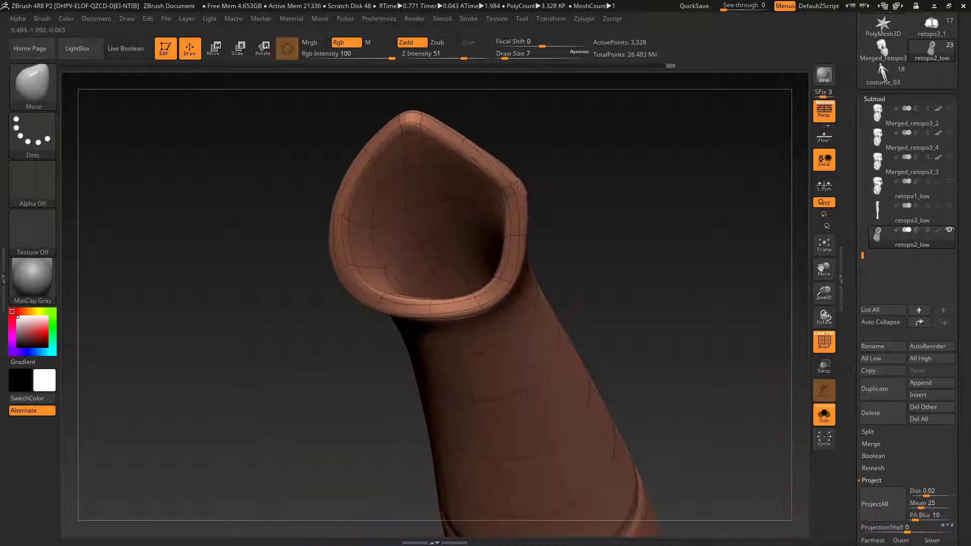
# Smooth the uneven corner on the hand opening's rim and project the original detail onto it again without polypaint.
pyautogui.click(877, 506)
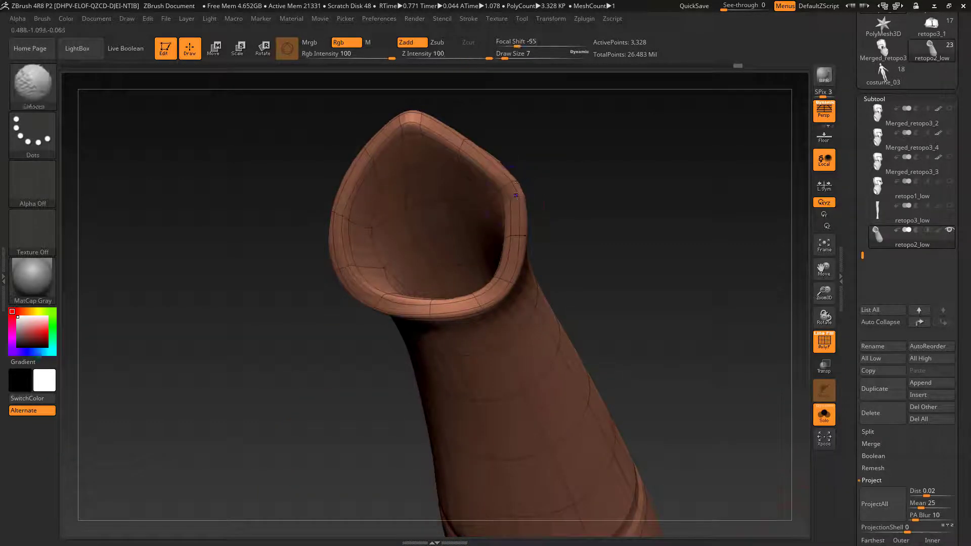
pyautogui.click(878, 507)
pyautogui.click(786, 530)
pyautogui.moveTo(708, 409)
pyautogui.mouseDown()
pyautogui.moveTo(622, 344)
pyautogui.moveTo(561, 313)
pyautogui.mouseUp()
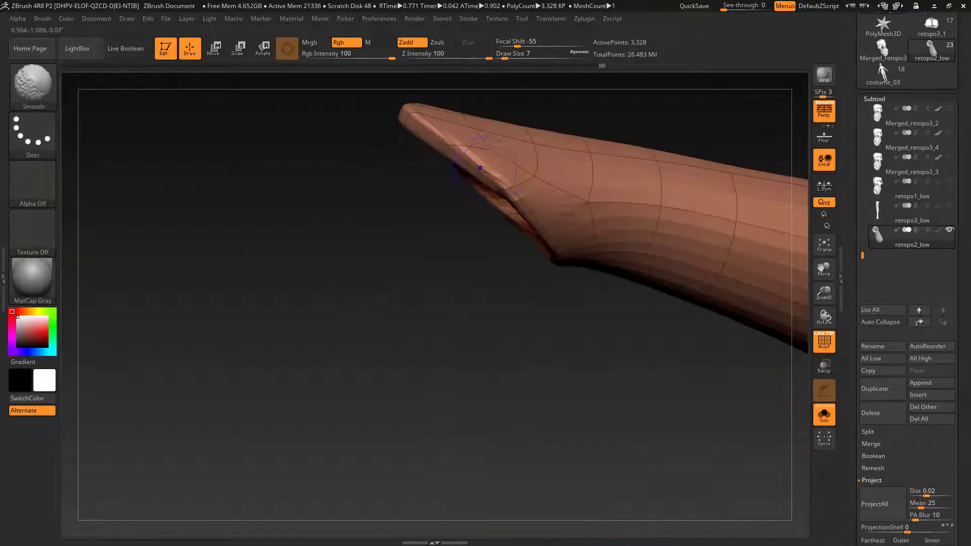
# Nudge the hand opening's rim points with the Move brush at draw size 3 and reproject the detail without polypaint.
pyautogui.moveTo(510, 186)
pyautogui.mouseDown()
pyautogui.moveTo(548, 381)
pyautogui.moveTo(459, 157)
pyautogui.mouseUp()
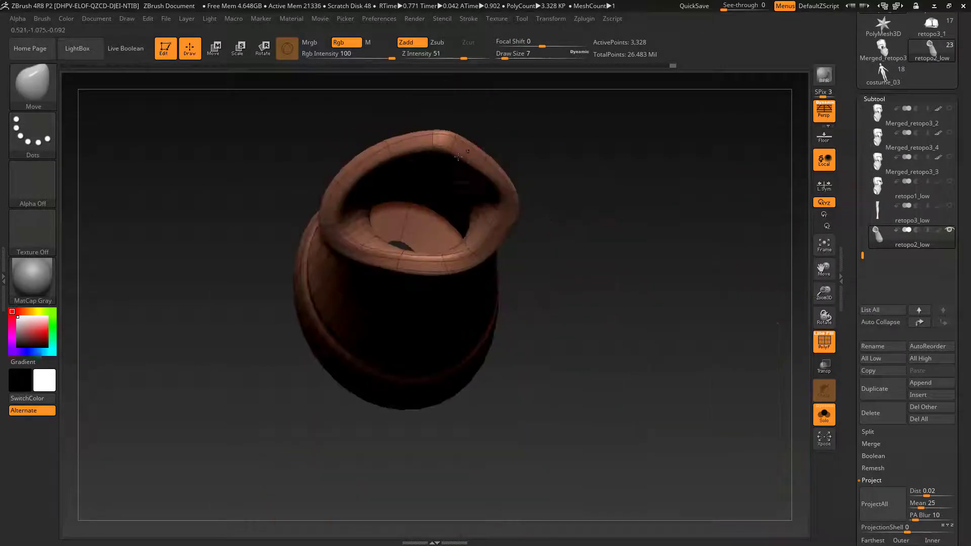
pyautogui.moveTo(329, 207); pyautogui.dragTo(701, 386)
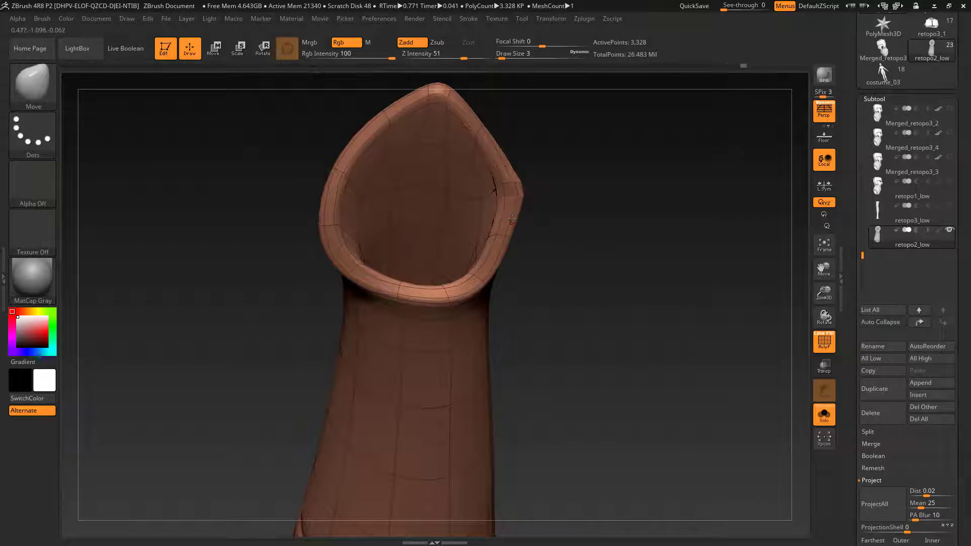
pyautogui.click(882, 504)
pyautogui.click(785, 521)
pyautogui.moveTo(721, 453); pyautogui.dragTo(695, 294)
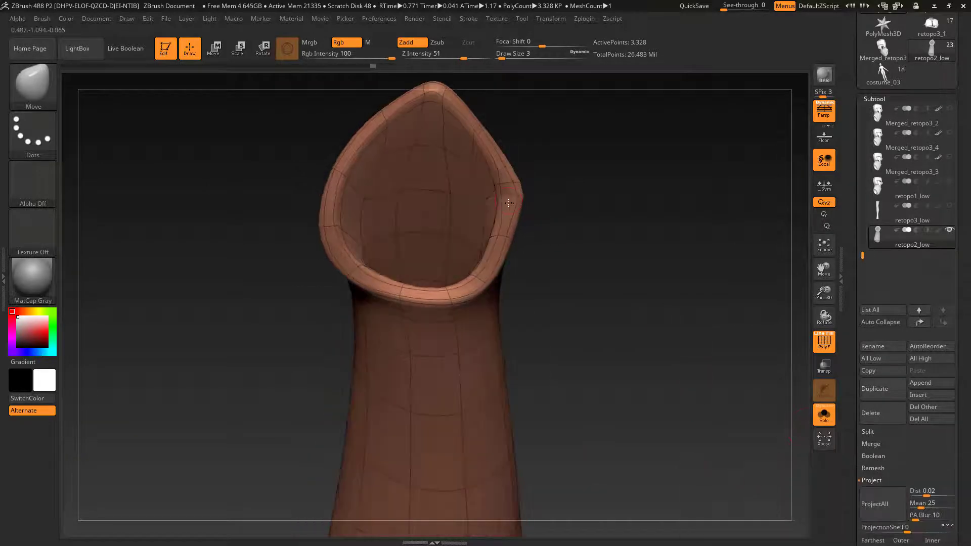
# Project the original detail onto the corrected hand opening without polypaint, then subdivide the forearm and frame it.
pyautogui.moveTo(720, 407); pyautogui.dragTo(733, 325)
pyautogui.click(882, 504)
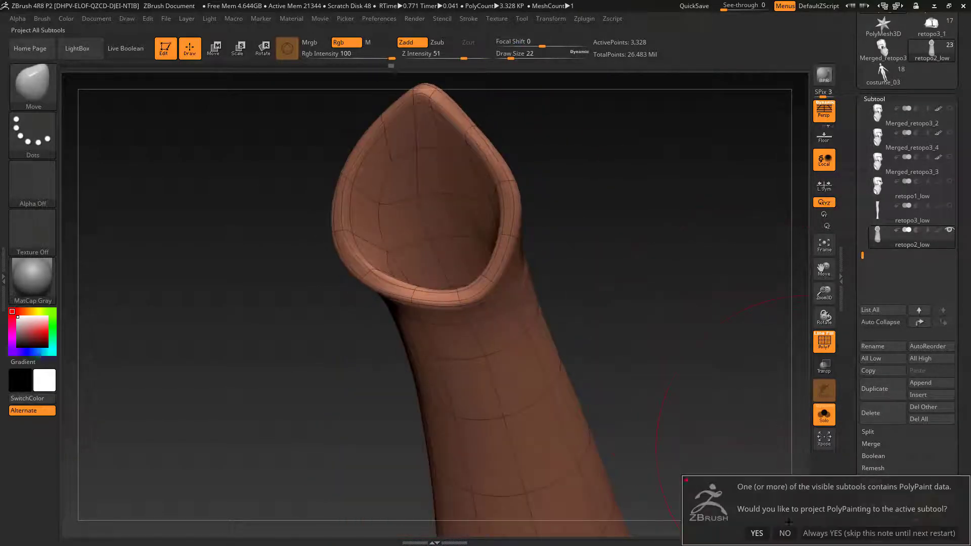
pyautogui.click(786, 529)
pyautogui.moveTo(649, 276); pyautogui.dragTo(644, 343)
pyautogui.press('f')
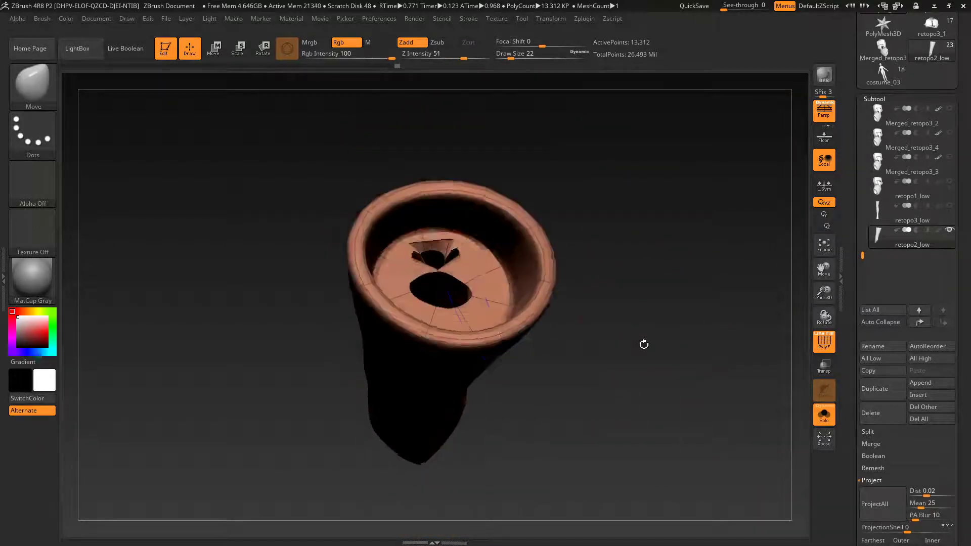
# Drop the forearm two subdivision levels, smooth the inner wall behind its wide round opening and reproject the detail without polypaint.
pyautogui.hotkey('shift', 'd')
pyautogui.hotkey('shift', 'd')
pyautogui.moveTo(412, 276)
pyautogui.keyDown('shift'); pyautogui.mouseDown()
pyautogui.moveTo(478, 294)
pyautogui.moveTo(590, 376)
pyautogui.moveTo(861, 475)
pyautogui.moveTo(784, 516)
pyautogui.moveTo(693, 389)
pyautogui.mouseUp(); pyautogui.keyUp('shift')
pyautogui.keyDown('shift'); pyautogui.moveTo(498, 298); pyautogui.dragTo(474, 322); pyautogui.keyUp('shift')
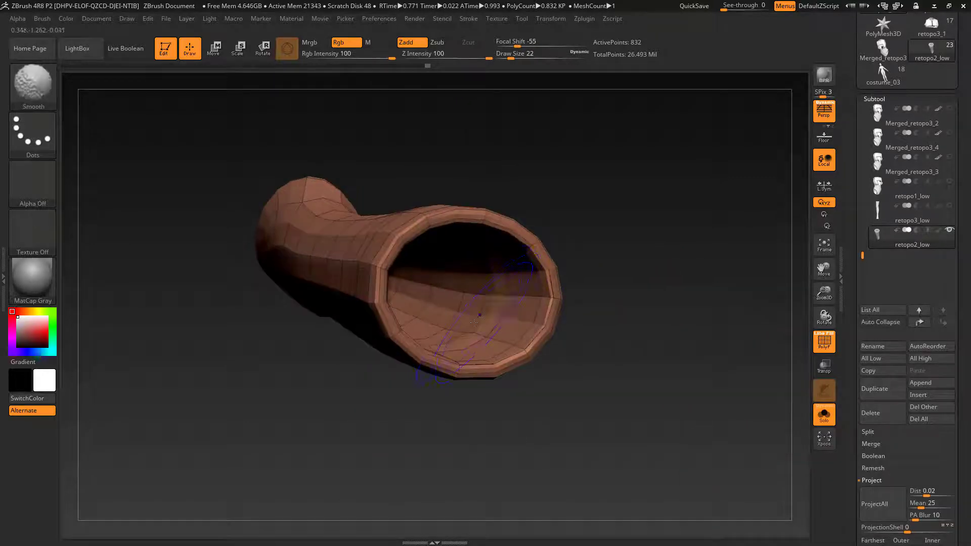
pyautogui.moveTo(622, 354); pyautogui.dragTo(536, 324)
pyautogui.keyDown('shift'); pyautogui.moveTo(422, 349); pyautogui.dragTo(373, 314); pyautogui.keyUp('shift')
pyautogui.moveTo(581, 430); pyautogui.dragTo(596, 304)
pyautogui.keyDown('shift'); pyautogui.moveTo(416, 249); pyautogui.dragTo(445, 243); pyautogui.keyUp('shift')
pyautogui.moveTo(657, 430); pyautogui.dragTo(706, 362)
pyautogui.click(877, 505)
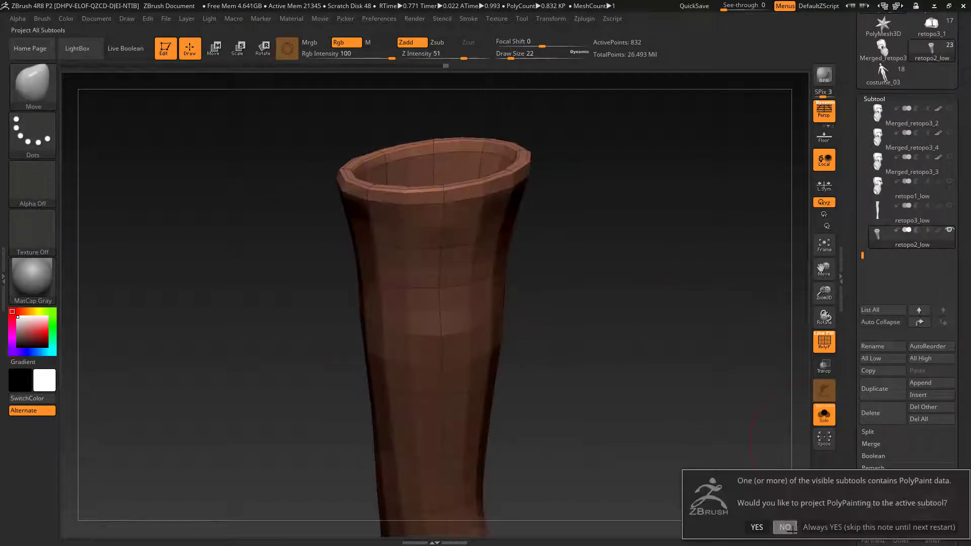
pyautogui.click(793, 530)
# Delete the forearm's higher subdivision levels and subdivide it again to level 3.
pyautogui.moveTo(668, 309); pyautogui.dragTo(653, 394)
pyautogui.hotkey('ctrl', 'd')
pyautogui.press('d')
pyautogui.hotkey('shift', 'd')
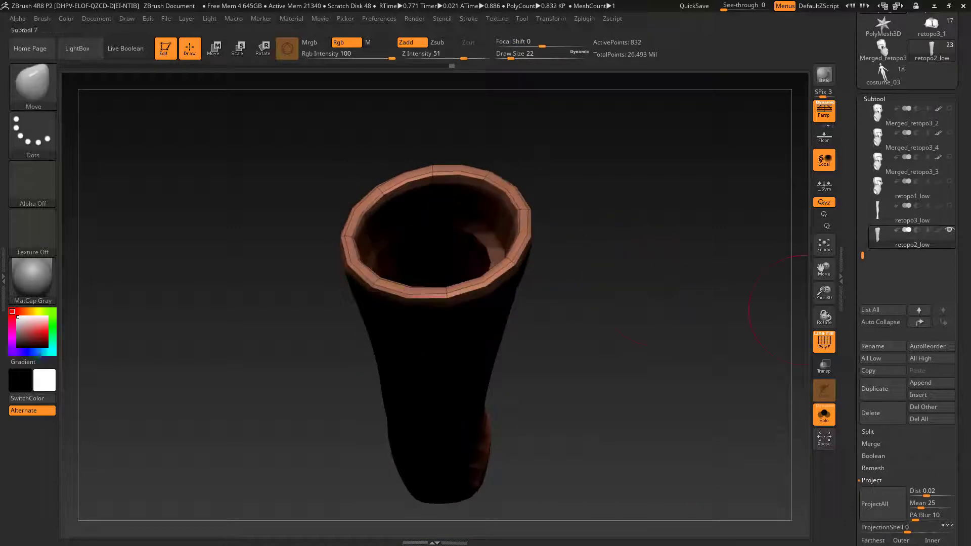
pyautogui.moveTo(960, 354); pyautogui.dragTo(960, 197)
pyautogui.click(879, 425)
pyautogui.moveTo(960, 91); pyautogui.dragTo(960, 253)
pyautogui.click(925, 150)
pyautogui.hotkey('ctrl', 'd')
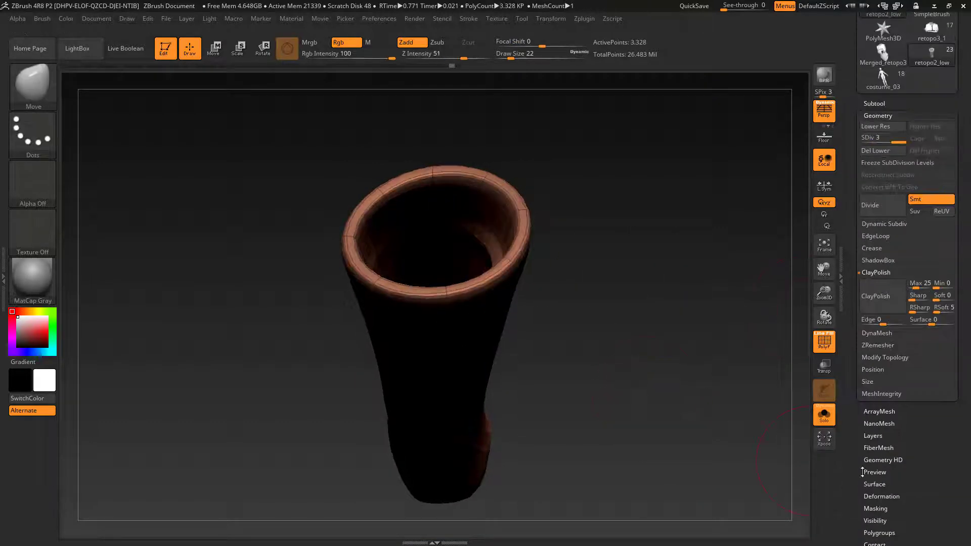
# Reproject the original detail onto the rebuilt forearm levels and subdivide the mesh further for the cuff seam.
pyautogui.moveTo(718, 385); pyautogui.dragTo(622, 344)
pyautogui.moveTo(657, 430); pyautogui.dragTo(786, 407)
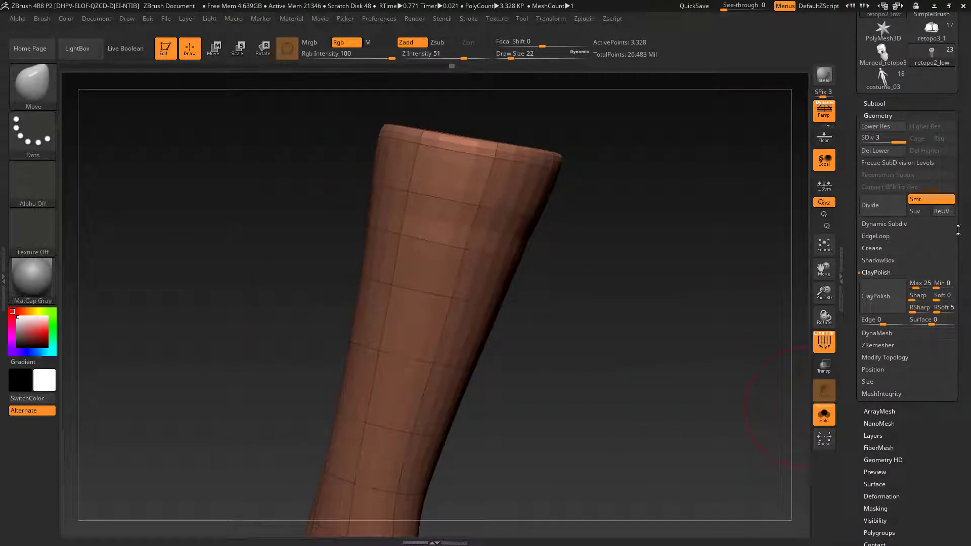
pyautogui.click(875, 104)
pyautogui.click(863, 520)
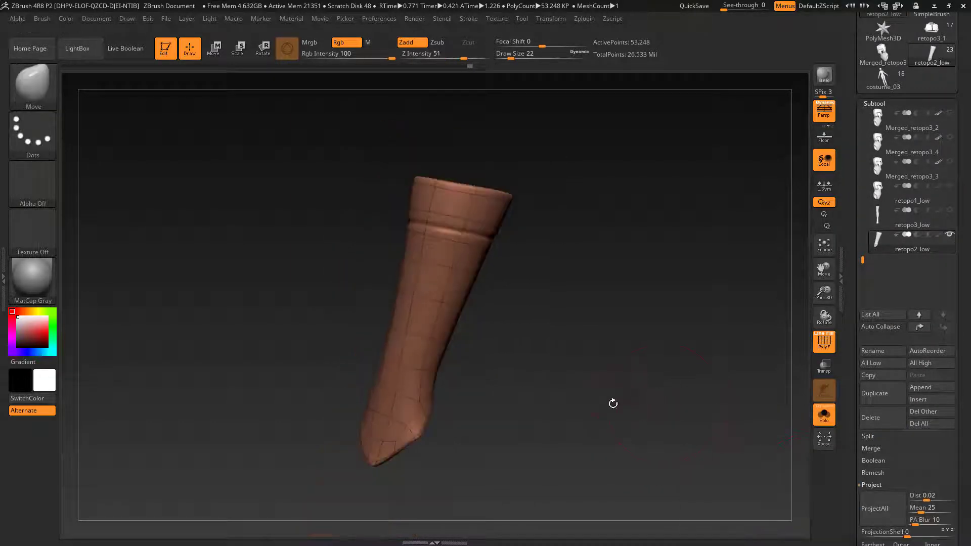
pyautogui.moveTo(613, 403); pyautogui.dragTo(604, 288)
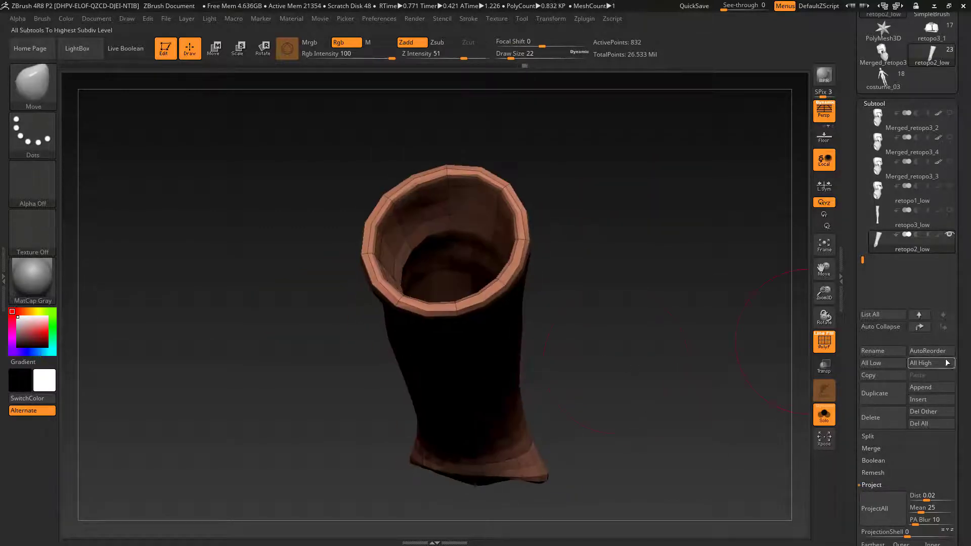
pyautogui.scroll(-4, 904, 334)
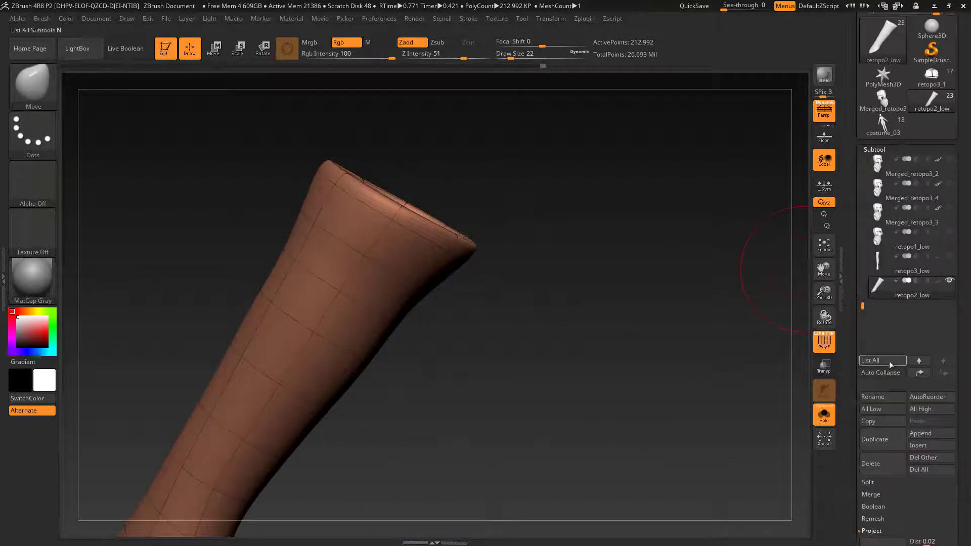
pyautogui.moveTo(620, 387)
pyautogui.mouseDown()
pyautogui.moveTo(594, 340)
pyautogui.moveTo(627, 334)
pyautogui.moveTo(681, 366)
pyautogui.moveTo(690, 307)
pyautogui.moveTo(676, 423)
pyautogui.moveTo(625, 370)
pyautogui.mouseUp()
# Select the Morph brush and open its brush modifier settings.
pyautogui.press('b')
pyautogui.click(435, 262)
pyautogui.moveTo(612, 313); pyautogui.dragTo(640, 288)
pyautogui.click(42, 18)
pyautogui.click(94, 395)
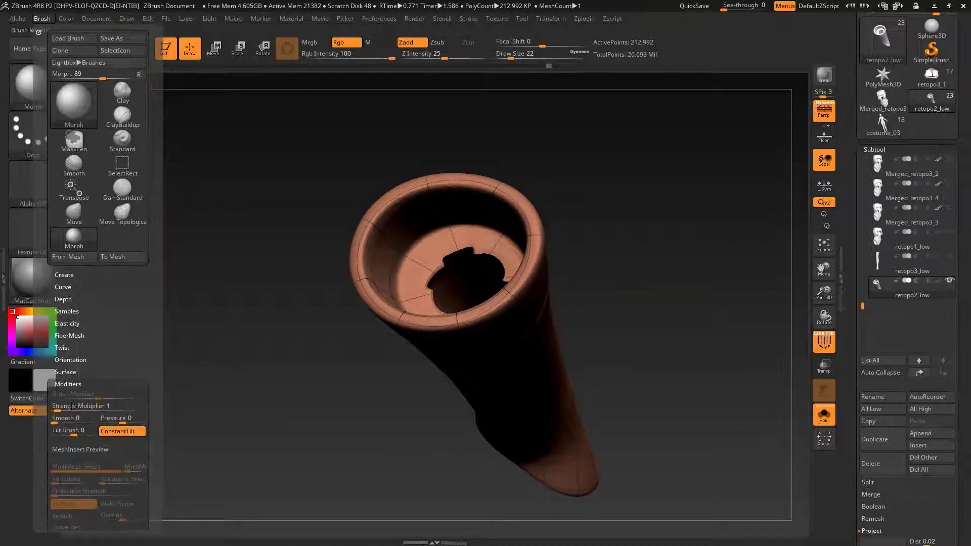
pyautogui.scroll(-4, 81, 430)
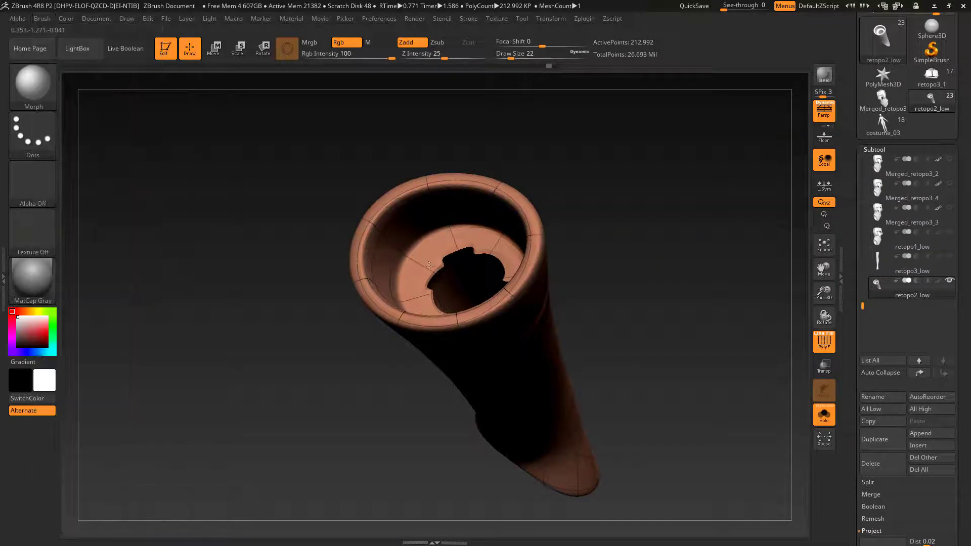
# Brush over the inner wall of the wide opening with the Morph brush to restore its clean surface.
pyautogui.moveTo(432, 264); pyautogui.dragTo(556, 271)
pyautogui.moveTo(497, 231)
pyautogui.mouseDown()
pyautogui.moveTo(543, 273)
pyautogui.moveTo(504, 433)
pyautogui.mouseUp()
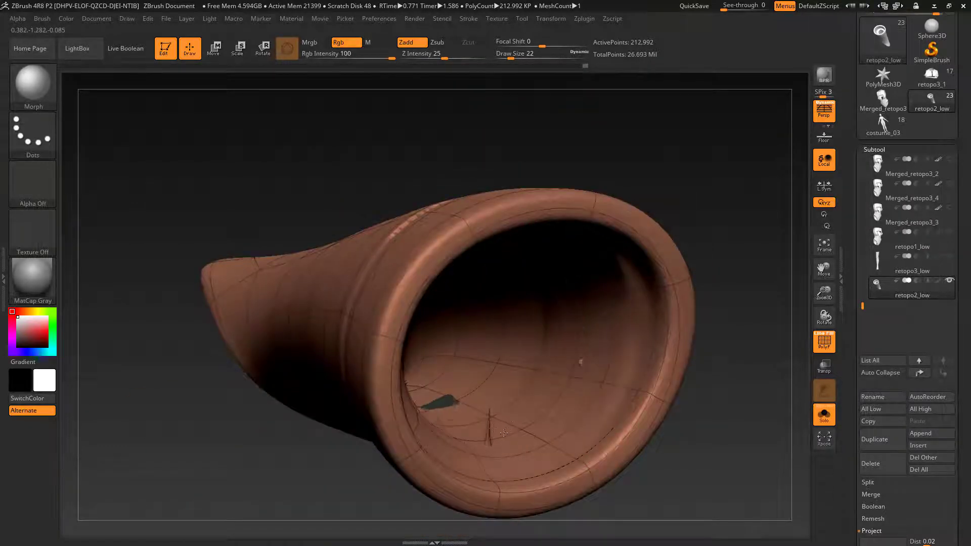
pyautogui.moveTo(597, 341); pyautogui.dragTo(558, 203, button='right')
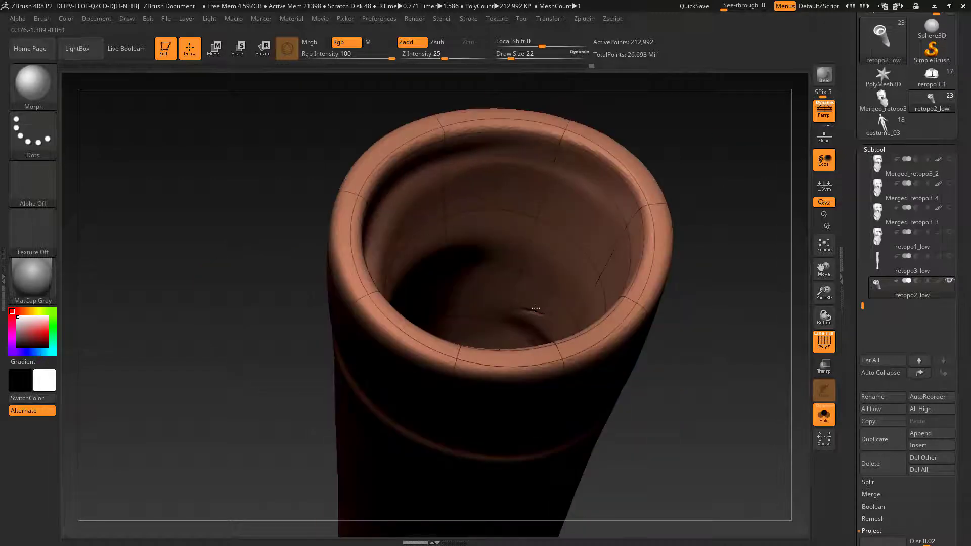
pyautogui.moveTo(446, 244); pyautogui.dragTo(661, 365, button='right')
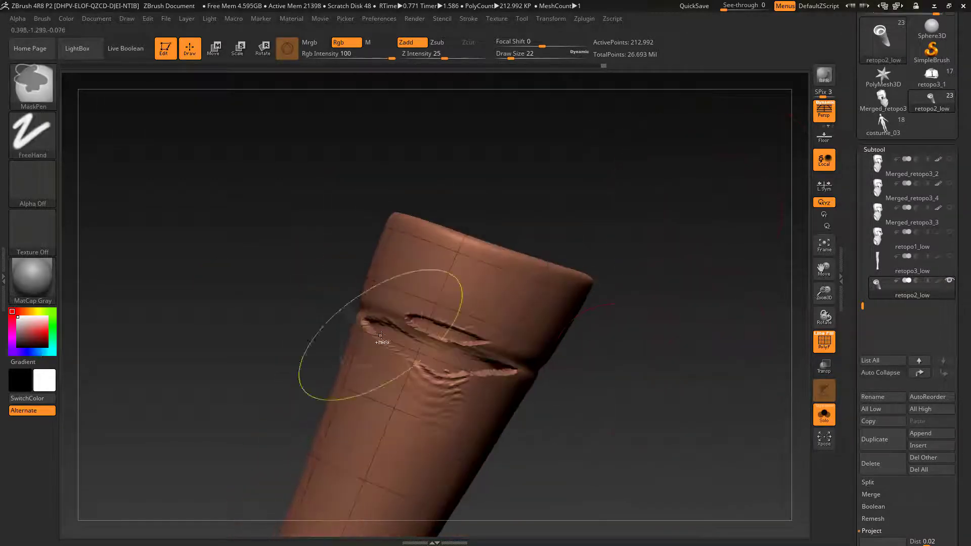
# Paint a mask over the damaged cuff seam on the forearm's outside and reselect the Morph brush.
pyautogui.moveTo(381, 335); pyautogui.dragTo(217, 260, button='right')
pyautogui.click(33, 83)
pyautogui.scroll(-3, 96, 354)
pyautogui.keyDown('ctrl'); pyautogui.click(411, 317); pyautogui.keyUp('ctrl')
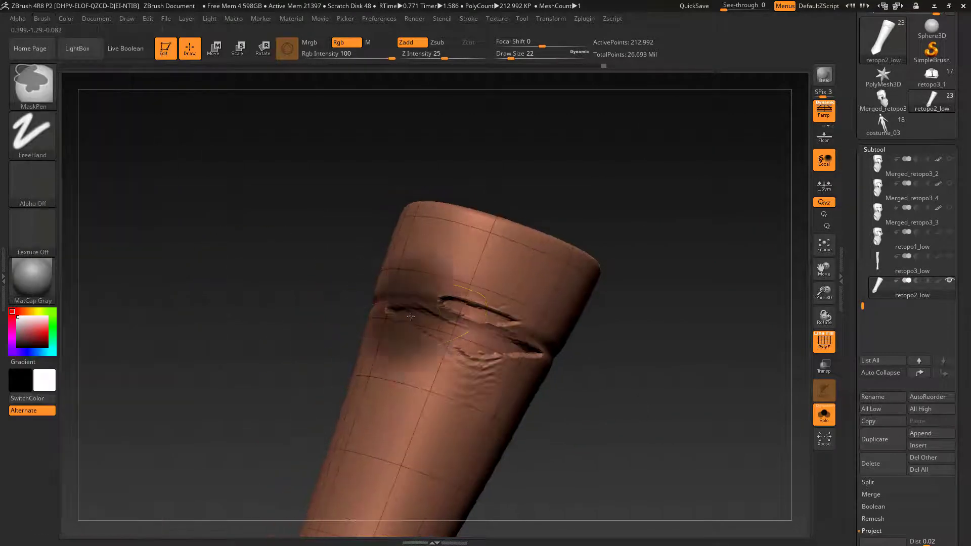
pyautogui.press('b')
pyautogui.press('m')
pyautogui.press('r')
pyautogui.scroll(-2, 905, 303)
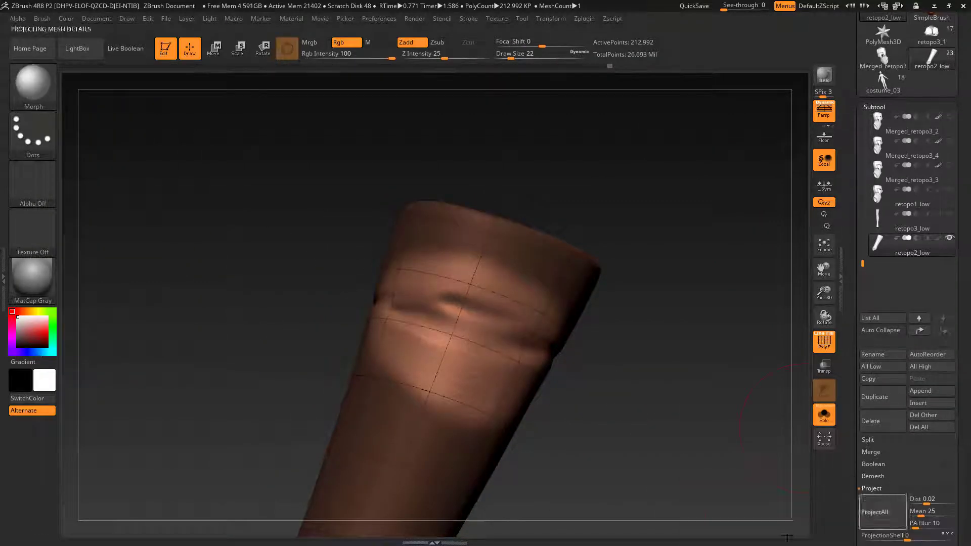
# Smooth the damaged cuff seam with the rest masked, reproject the detail there without polypaint and clear the mask.
pyautogui.moveTo(672, 384); pyautogui.dragTo(622, 375, button='right')
pyautogui.keyDown('shift'); pyautogui.moveTo(399, 312); pyautogui.dragTo(440, 305); pyautogui.keyUp('shift')
pyautogui.click(882, 512)
pyautogui.click(786, 536)
pyautogui.keyDown('ctrl'); pyautogui.moveTo(661, 356); pyautogui.dragTo(658, 388); pyautogui.keyUp('ctrl')
pyautogui.moveTo(657, 389); pyautogui.dragTo(602, 377, button='right')
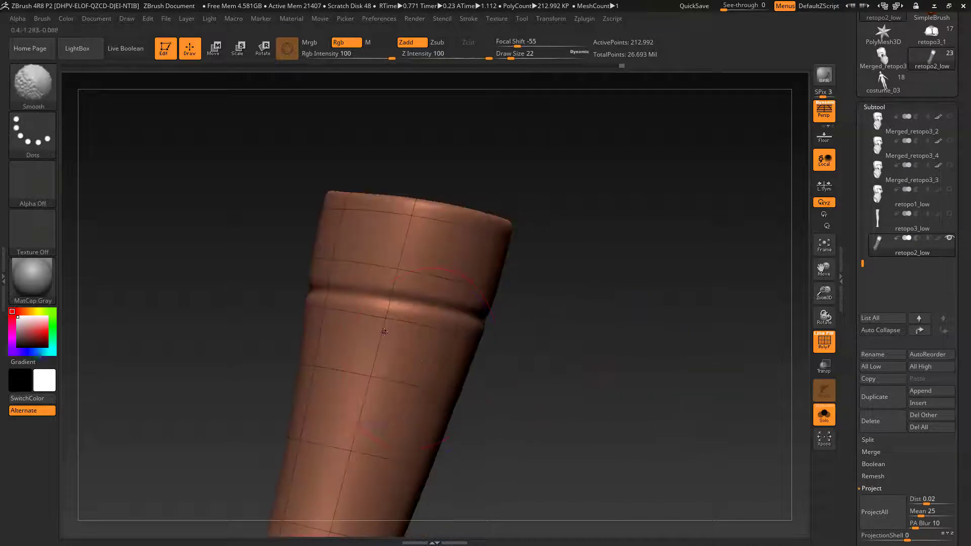
# Isolate a patch of the forearm's cuff seam with an inverted mask, clear the mask and hide the wireframe.
pyautogui.moveTo(383, 332)
pyautogui.mouseDown(button='right')
pyautogui.moveTo(661, 401)
pyautogui.moveTo(632, 384)
pyautogui.mouseUp(button='right')
pyautogui.keyDown('ctrl'); pyautogui.moveTo(374, 313); pyautogui.dragTo(424, 374); pyautogui.keyUp('ctrl')
pyautogui.keyDown('ctrl'); pyautogui.click(780, 473); pyautogui.keyUp('ctrl')
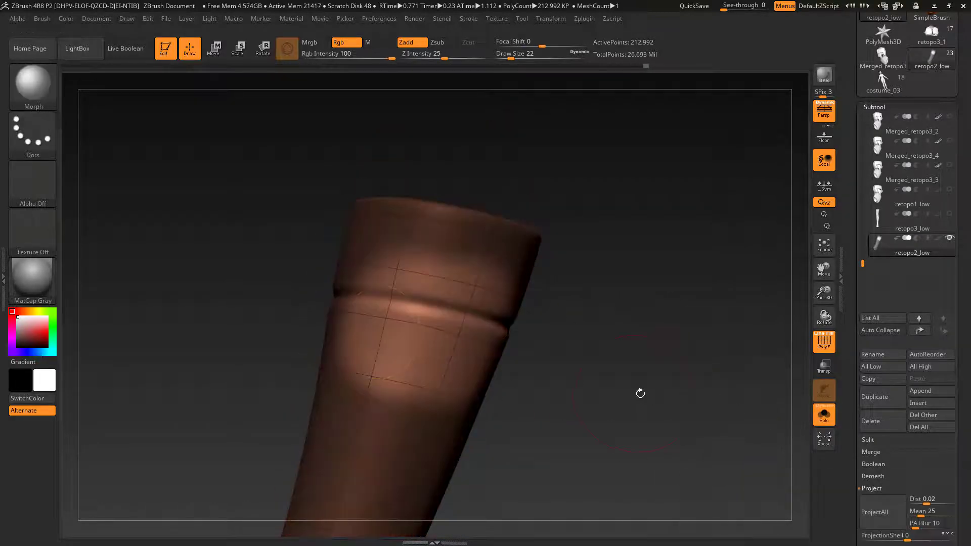
pyautogui.moveTo(640, 393); pyautogui.dragTo(666, 245, button='right')
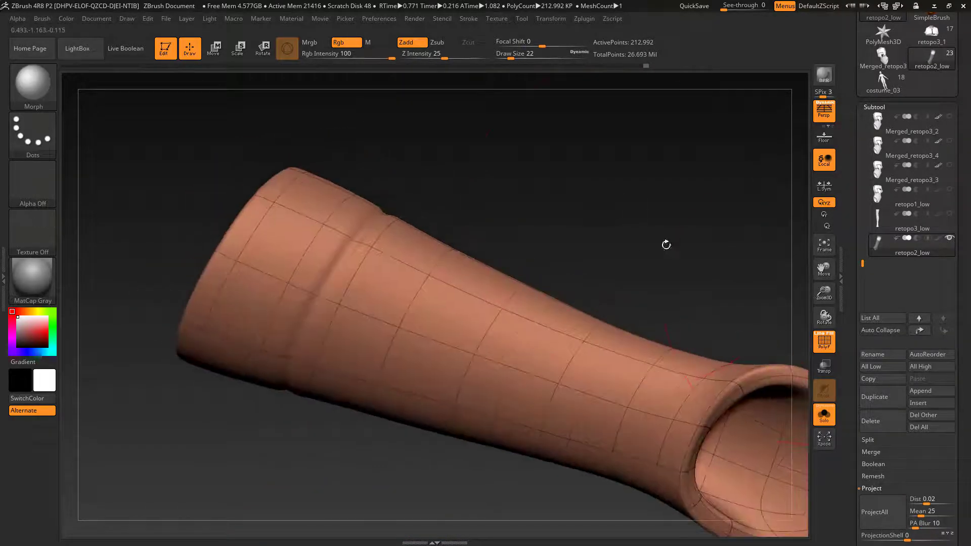
pyautogui.click(824, 342)
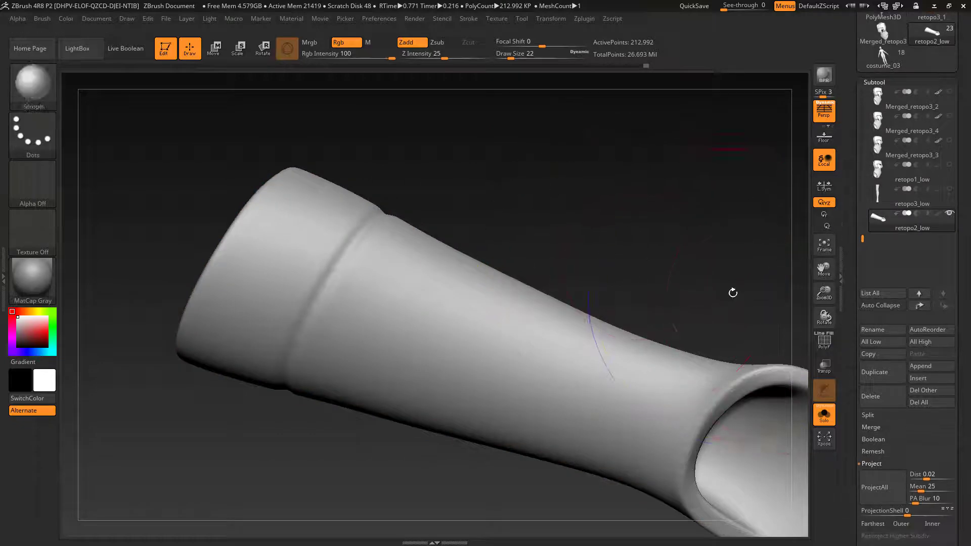
# Open the forearm's geometry settings and divide the mesh to subdivision level 7.
pyautogui.scroll(-2, 909, 330)
pyautogui.click(878, 535)
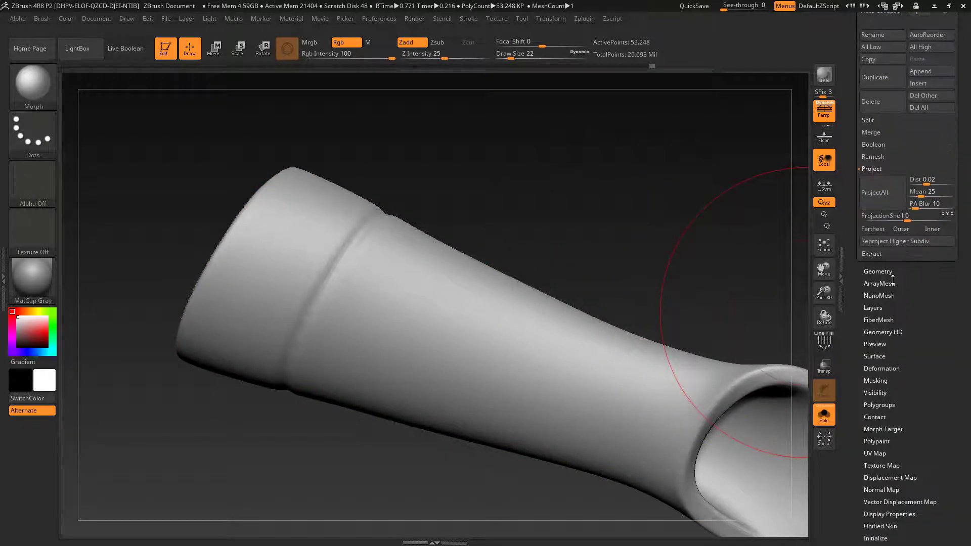
pyautogui.hotkey('ctrl', 'd')
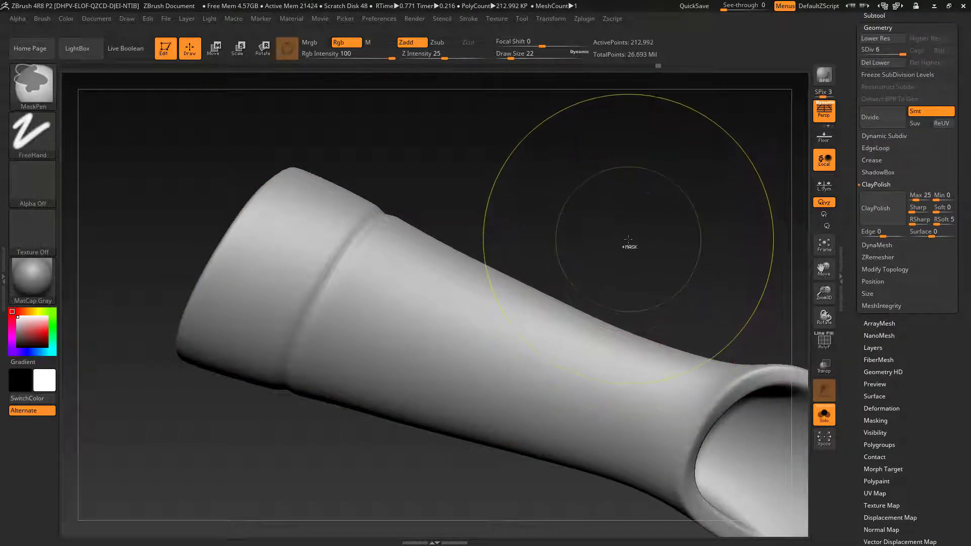
pyautogui.hotkey('ctrl', 'd')
# Select the DamStandard brush at draw size 8 and carve a sharper groove along the forearm's cuff seam.
pyautogui.click(20, 99)
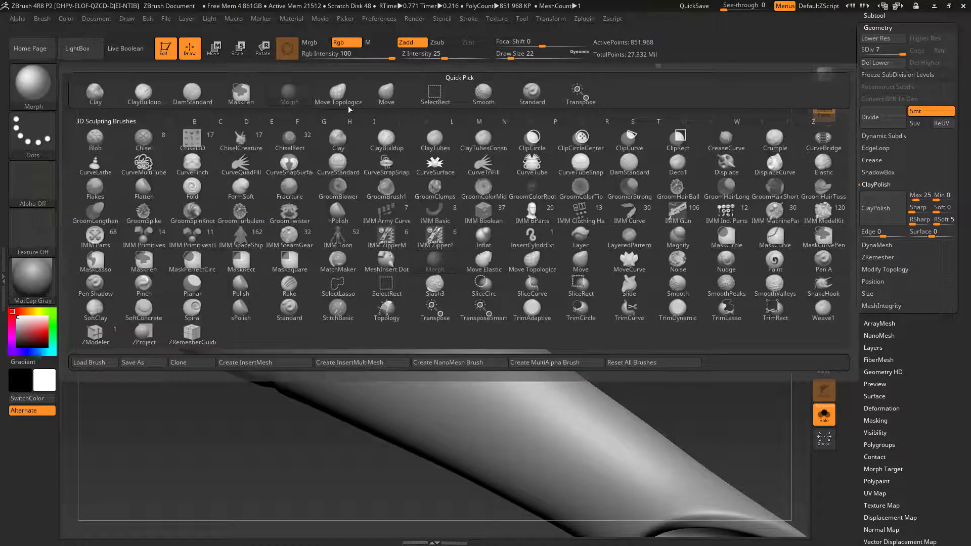
pyautogui.press('d')
pyautogui.press('s')
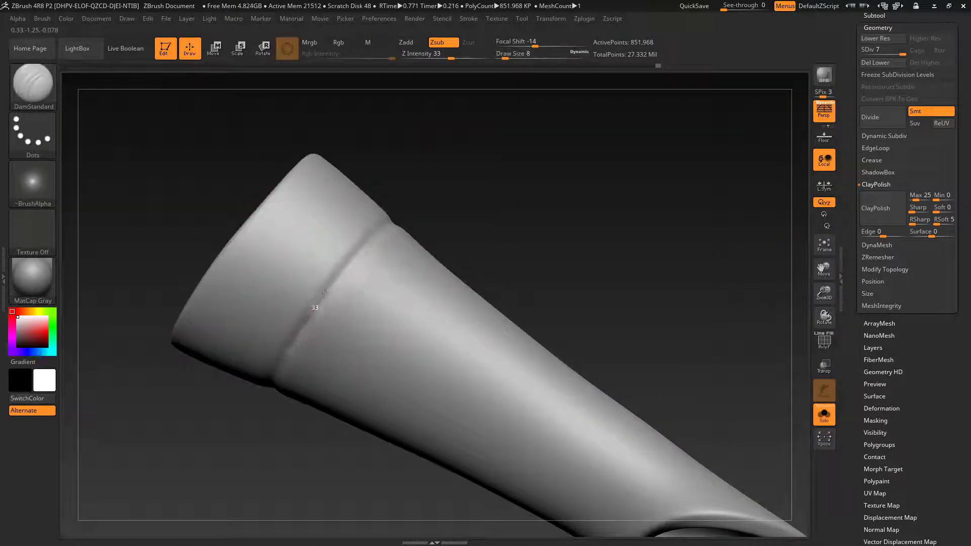
pyautogui.moveTo(364, 246); pyautogui.dragTo(340, 279, button='right')
pyautogui.moveTo(372, 244); pyautogui.dragTo(385, 234)
pyautogui.moveTo(447, 218); pyautogui.dragTo(508, 199)
pyautogui.moveTo(372, 247)
pyautogui.mouseDown()
pyautogui.moveTo(447, 189)
pyautogui.moveTo(554, 169)
pyautogui.mouseUp()
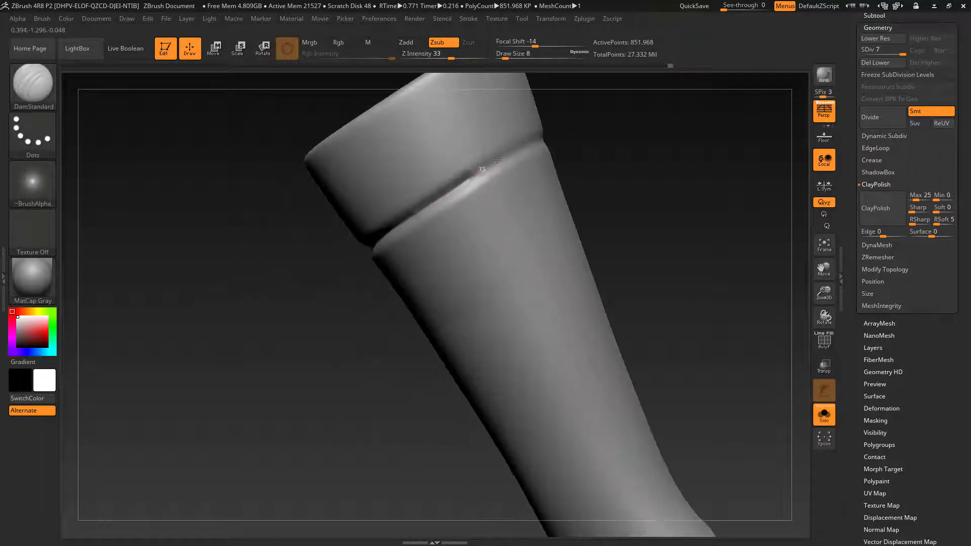
pyautogui.moveTo(497, 159); pyautogui.dragTo(512, 150)
pyautogui.moveTo(513, 151); pyautogui.dragTo(495, 177, button='right')
pyautogui.moveTo(518, 145); pyautogui.dragTo(539, 138)
pyautogui.moveTo(541, 140); pyautogui.dragTo(603, 167, button='right')
pyautogui.moveTo(528, 141); pyautogui.dragTo(635, 126)
# Step the forearm back to subdivision level 6 and delete the higher level.
pyautogui.moveTo(661, 131)
pyautogui.keyDown('ctrl'); pyautogui.mouseDown(button='right')
pyautogui.moveTo(735, 249)
pyautogui.moveTo(641, 337)
pyautogui.moveTo(556, 334)
pyautogui.mouseUp(button='right'); pyautogui.keyUp('ctrl')
pyautogui.press(']')
pyautogui.moveTo(435, 331)
pyautogui.mouseDown(button='right')
pyautogui.moveTo(448, 350)
pyautogui.moveTo(561, 342)
pyautogui.moveTo(546, 348)
pyautogui.mouseUp(button='right')
pyautogui.hotkey('shift', 'd')
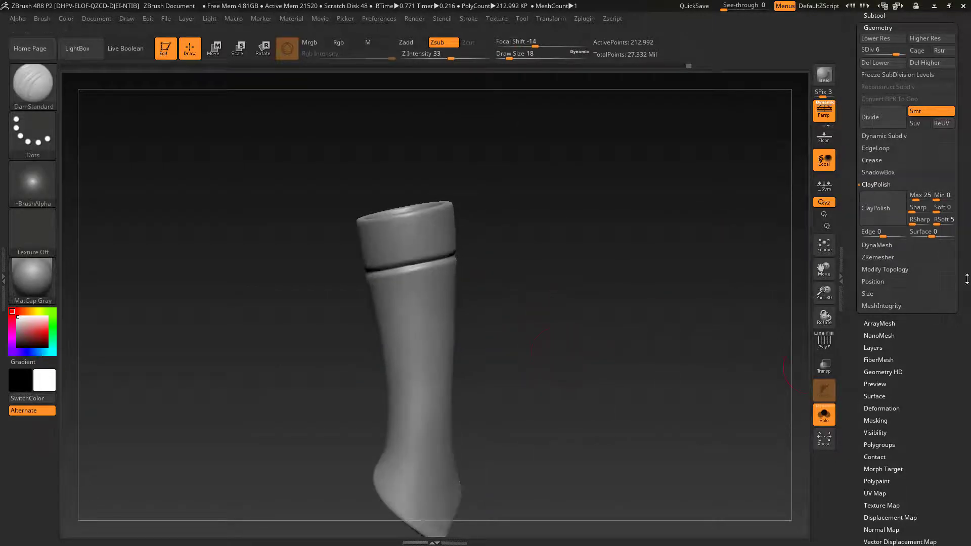
pyautogui.moveTo(967, 279); pyautogui.dragTo(967, 351)
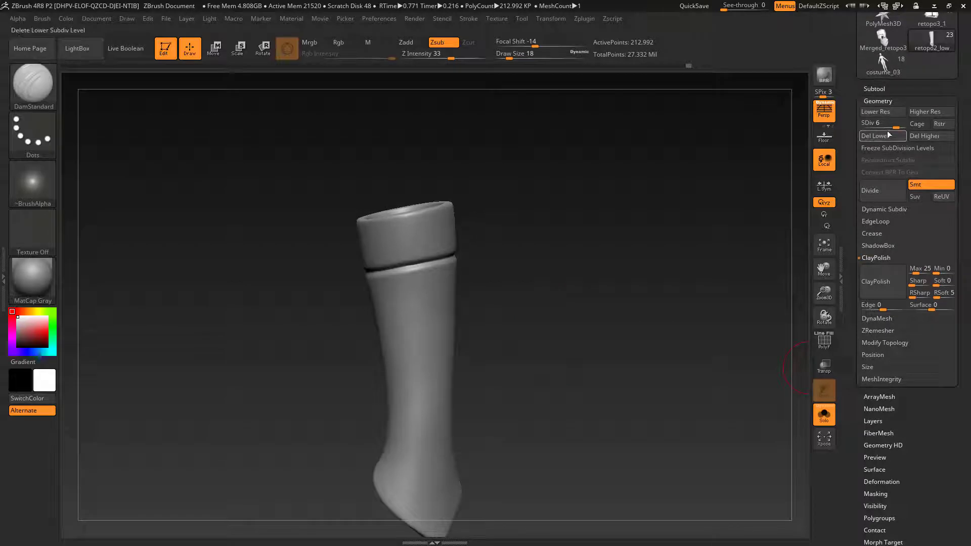
pyautogui.click(882, 284)
# Examine the forearm from several sides and compare its subdivision levels up to level 6, showing the wireframe and hiding it again.
pyautogui.press('shift')
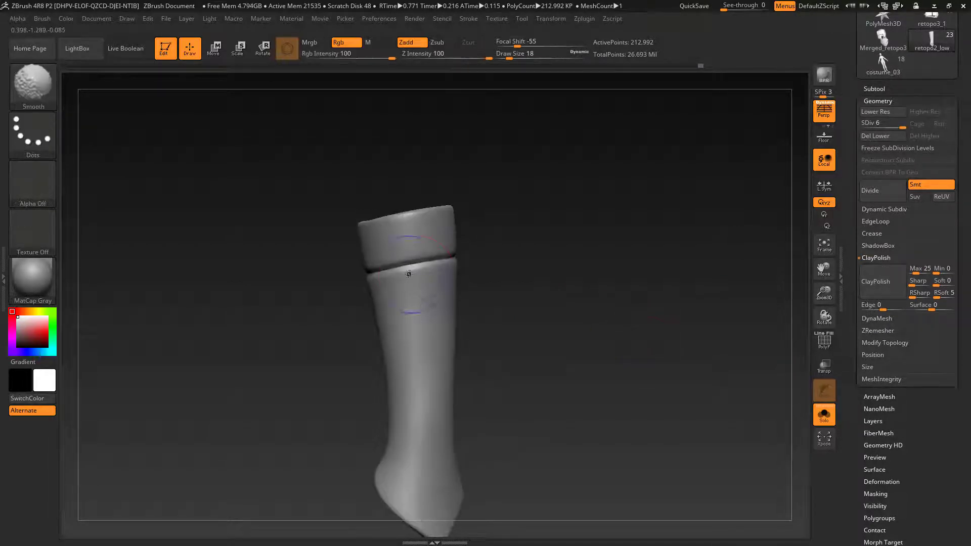
pyautogui.moveTo(408, 274)
pyautogui.mouseDown(button='right')
pyautogui.moveTo(598, 353)
pyautogui.moveTo(609, 279)
pyautogui.moveTo(667, 314)
pyautogui.moveTo(685, 338)
pyautogui.mouseUp(button='right')
pyautogui.press('shift')
pyautogui.moveTo(736, 253)
pyautogui.mouseDown(button='right')
pyautogui.moveTo(648, 265)
pyautogui.moveTo(604, 332)
pyautogui.moveTo(629, 281)
pyautogui.mouseUp(button='right')
pyautogui.press('shift')
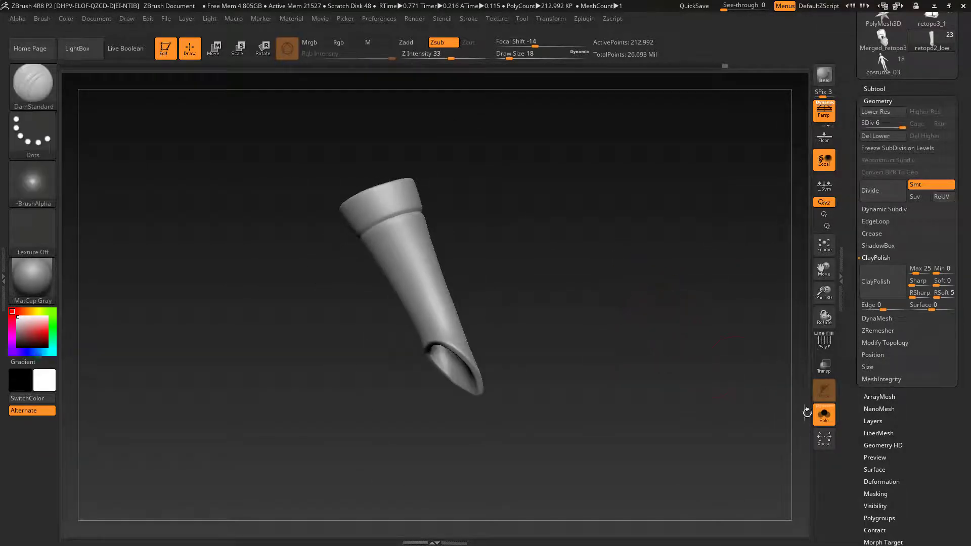
pyautogui.hotkey('shift', 'd')
pyautogui.hotkey('shift', 'd')
pyautogui.hotkey('shift', 'd')
pyautogui.hotkey('shift', 'd')
pyautogui.hotkey('shift', 'd')
pyautogui.hotkey('shift', 'f')
pyautogui.press('d')
pyautogui.press('d')
pyautogui.press('d')
pyautogui.press('d')
pyautogui.press('d')
pyautogui.moveTo(615, 266); pyautogui.dragTo(683, 392)
pyautogui.hotkey('shift', 'd')
pyautogui.hotkey('shift', 'd')
pyautogui.hotkey('shift', 'd')
pyautogui.hotkey('shift', 'd')
pyautogui.press('d')
pyautogui.press('d')
pyautogui.press('d')
pyautogui.press('d')
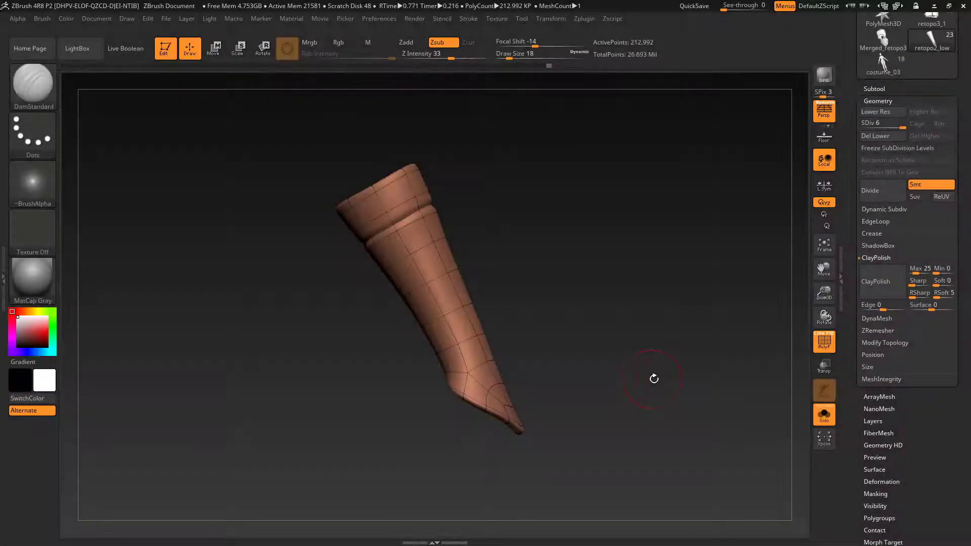
pyautogui.moveTo(654, 378); pyautogui.dragTo(682, 389)
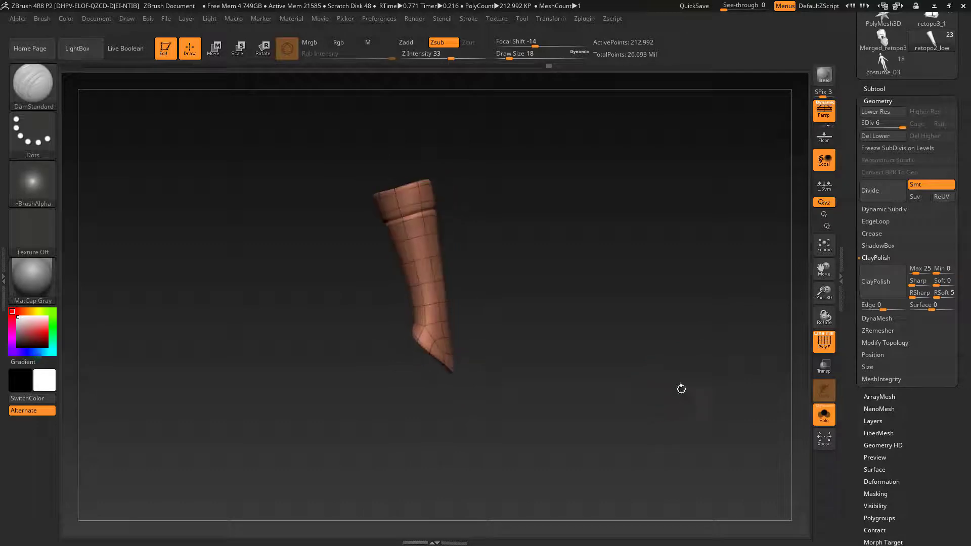
pyautogui.click(833, 344)
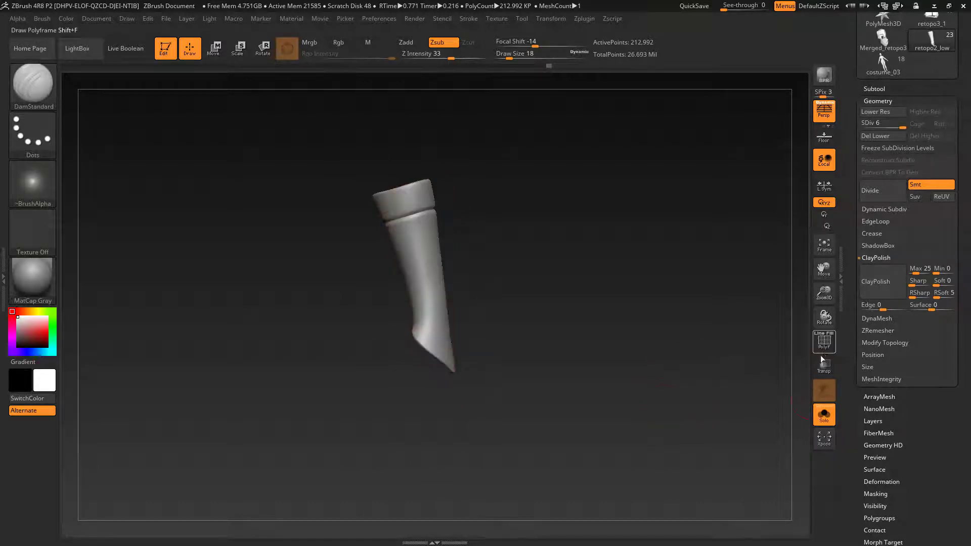
# Leave solo mode and show the retopo3_low, retopo1_low, cape_test1 and retopo3 subtools alongside the forearm.
pyautogui.click(824, 415)
pyautogui.click(876, 89)
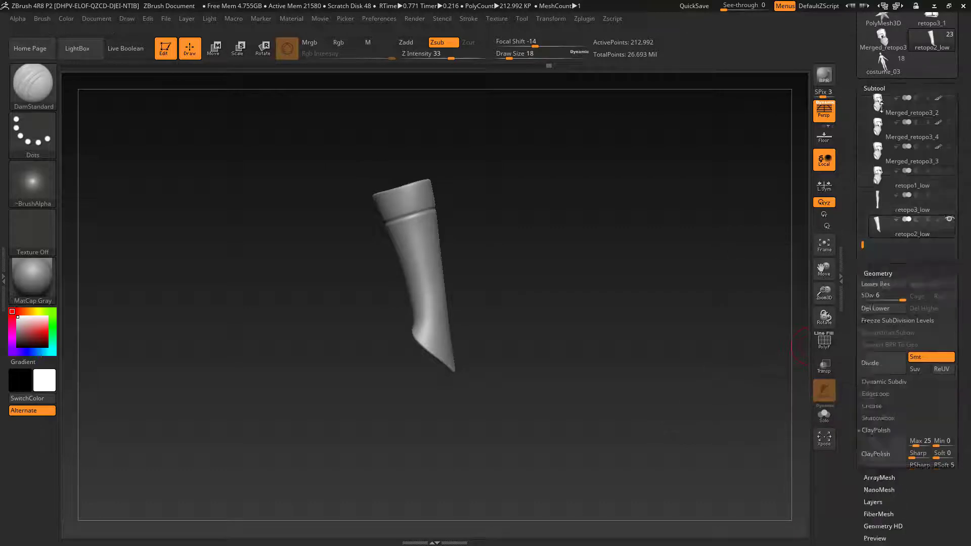
pyautogui.moveTo(863, 243); pyautogui.dragTo(863, 232)
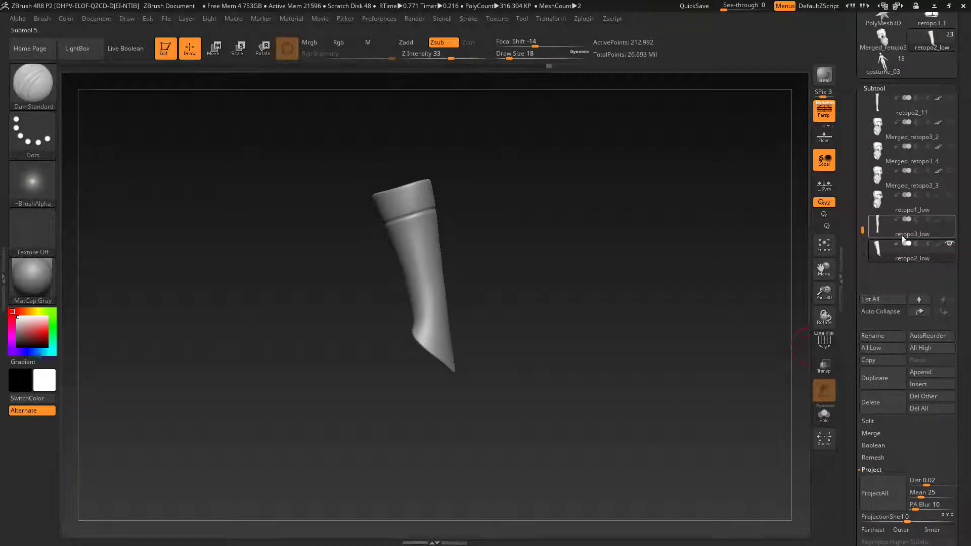
pyautogui.click(950, 220)
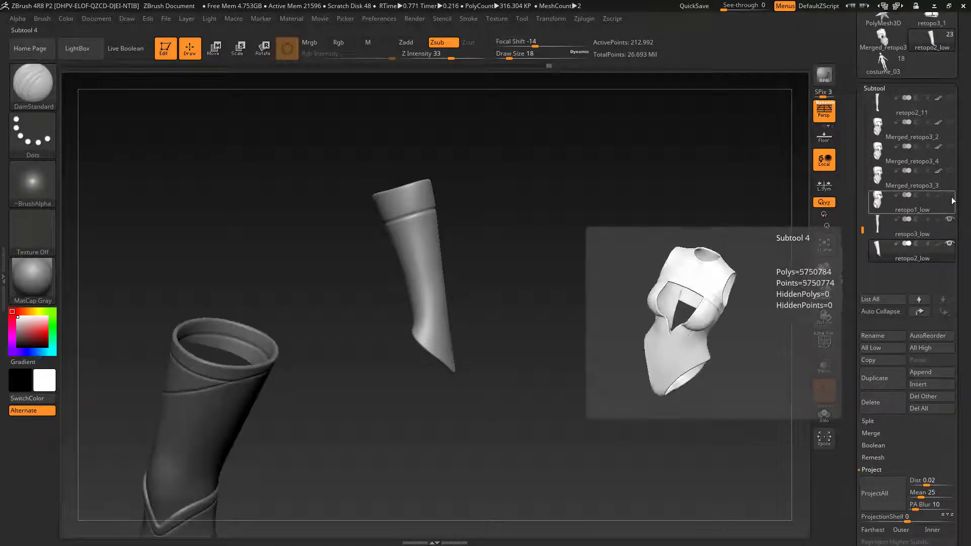
pyautogui.click(950, 195)
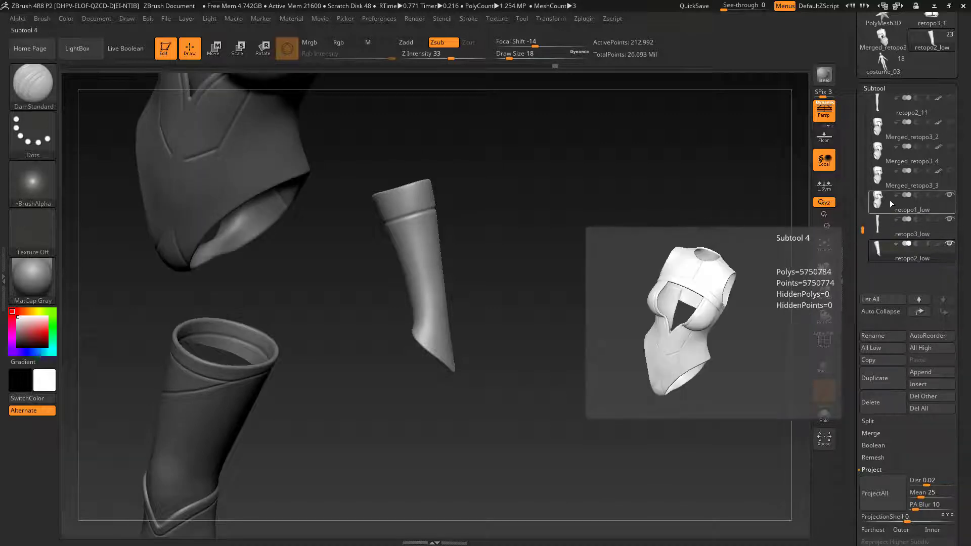
pyautogui.moveTo(863, 230); pyautogui.dragTo(863, 201)
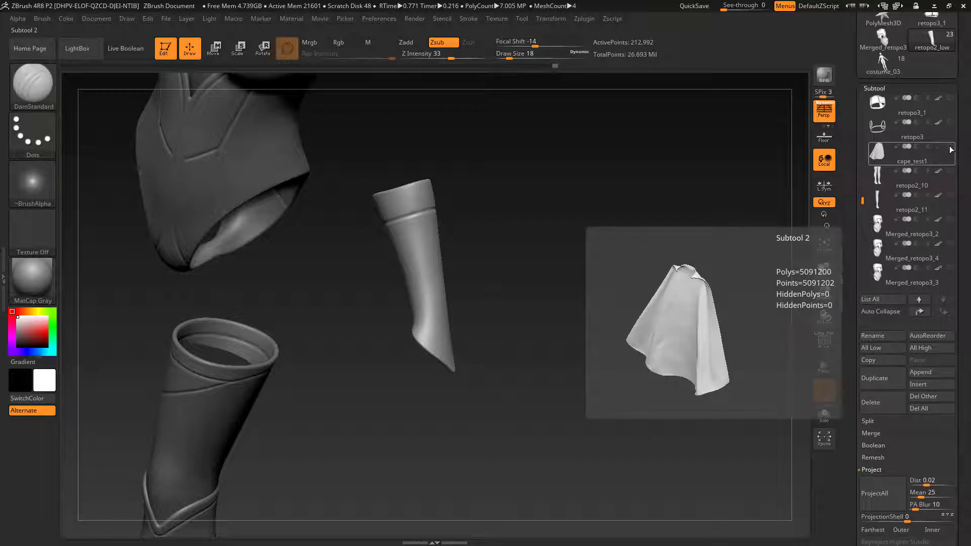
pyautogui.click(950, 147)
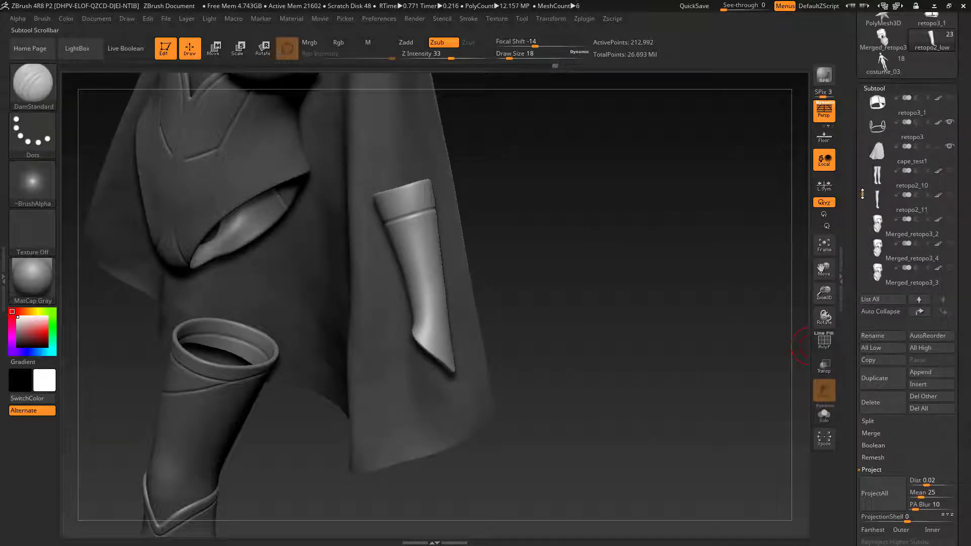
pyautogui.moveTo(863, 194); pyautogui.dragTo(861, 191)
pyautogui.click(911, 174)
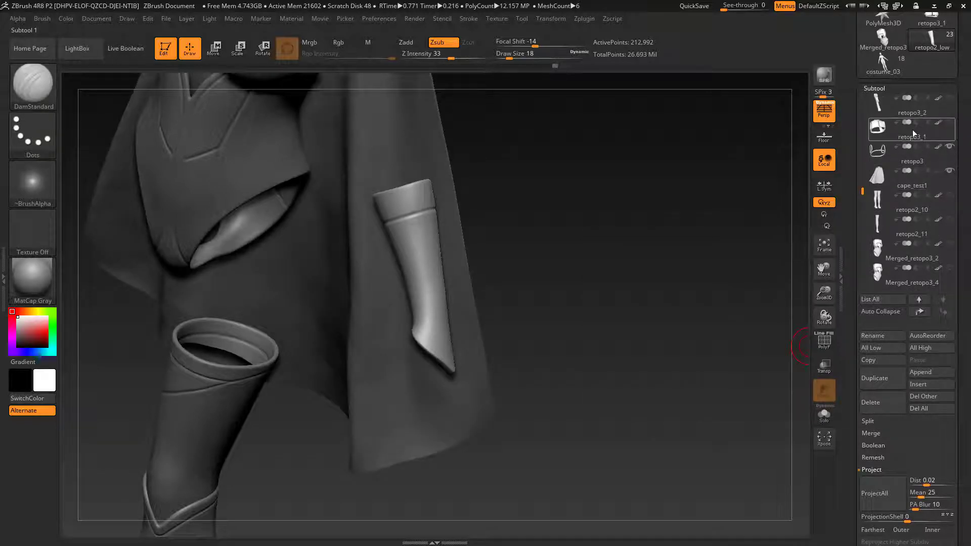
# Show the retopo3_2, retopo2, retopo2_1, retopo2_8, retopo2_12 and retopo2_4 costume subtools.
pyautogui.moveTo(863, 181); pyautogui.dragTo(863, 165)
pyautogui.moveTo(920, 172)
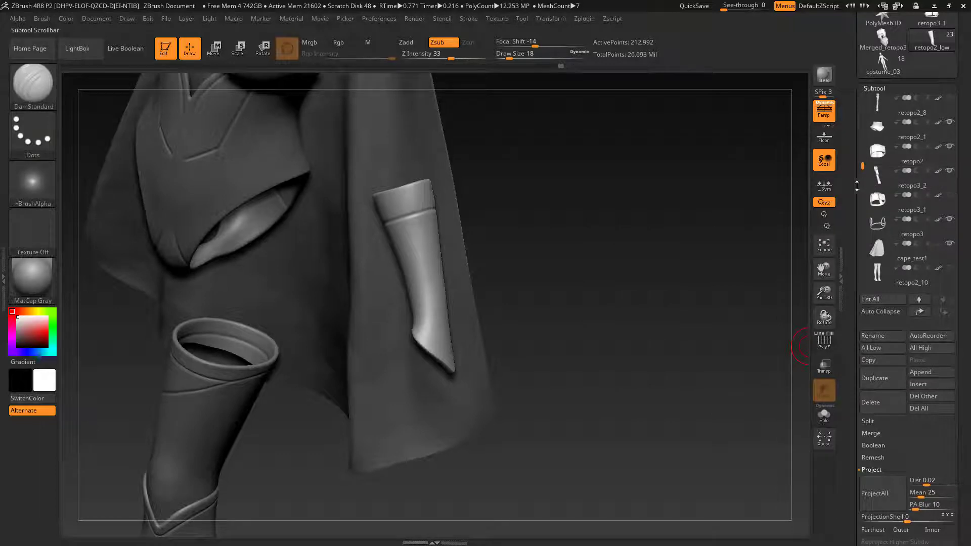
pyautogui.moveTo(863, 160); pyautogui.dragTo(863, 141)
pyautogui.click(950, 173)
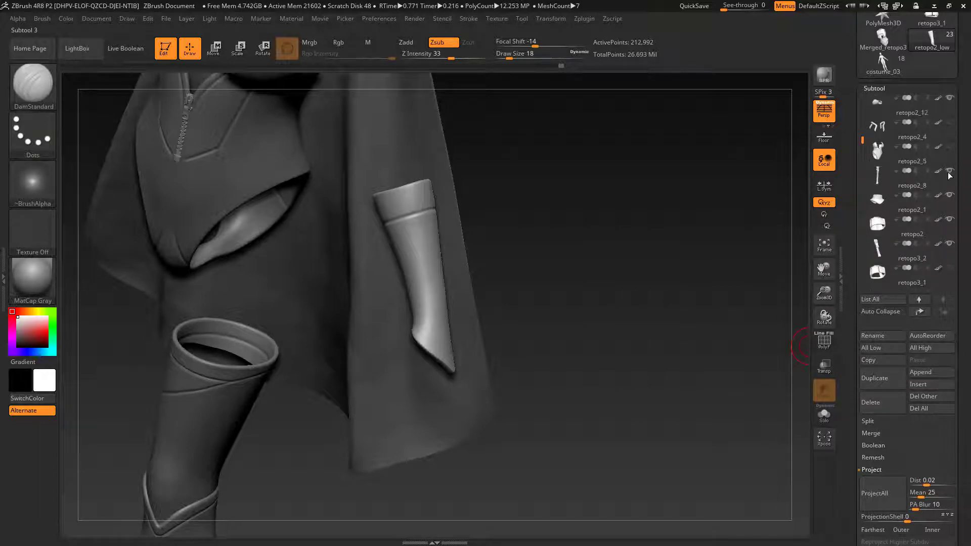
pyautogui.click(949, 123)
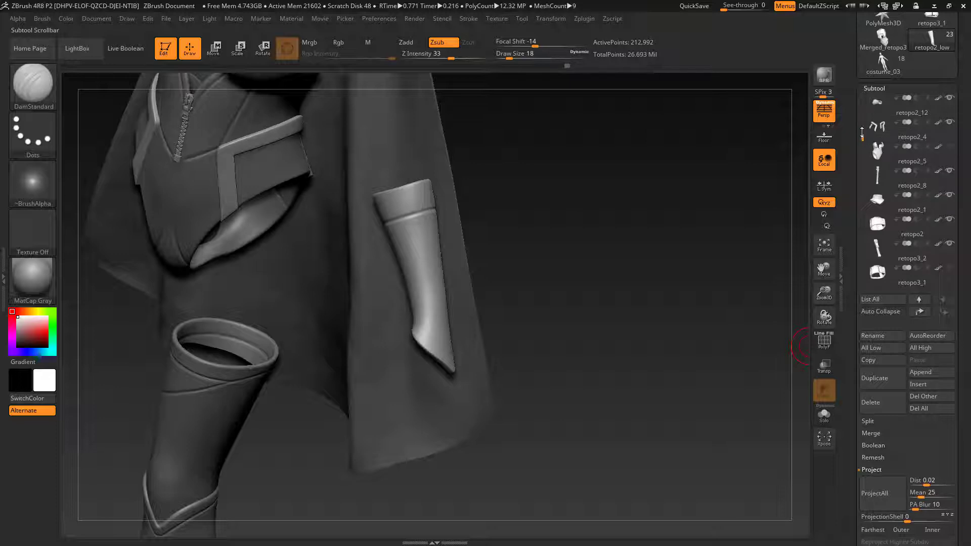
pyautogui.scroll(2, 867, 133)
pyautogui.moveTo(951, 150)
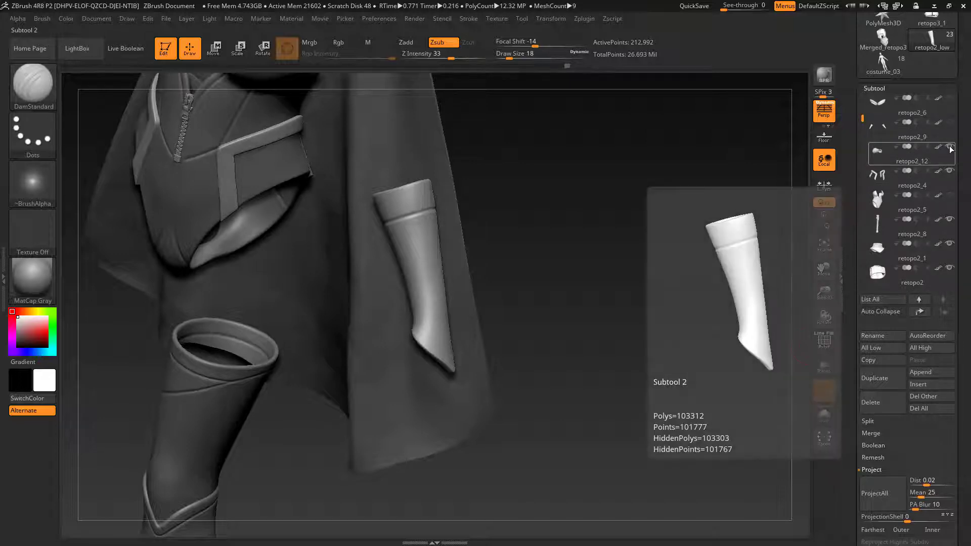
# Show the retopo2_6, mouth_retopo, eyes and costume_04 subtools to display the costume on the full body.
pyautogui.moveTo(863, 119); pyautogui.dragTo(863, 104)
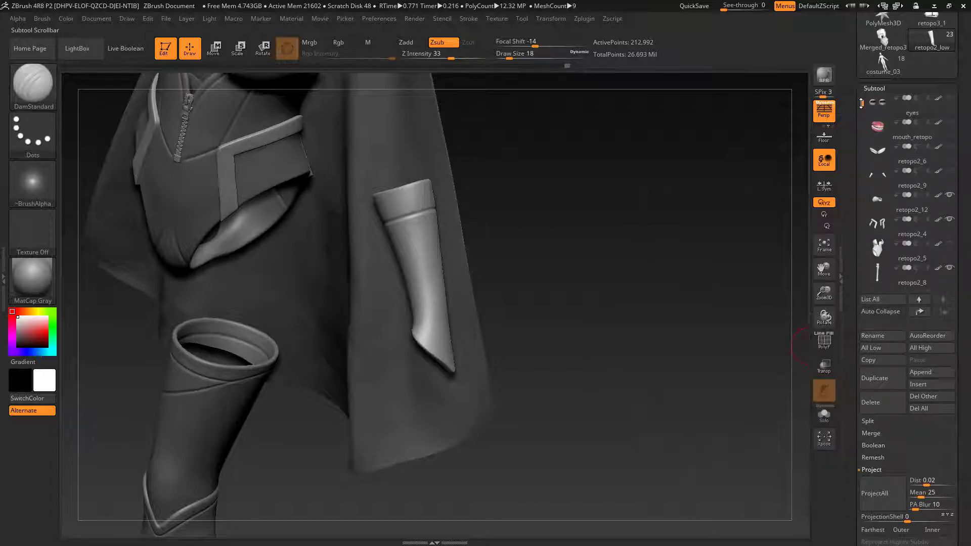
pyautogui.click(949, 148)
pyautogui.scroll(1, 945, 116)
pyautogui.click(945, 105)
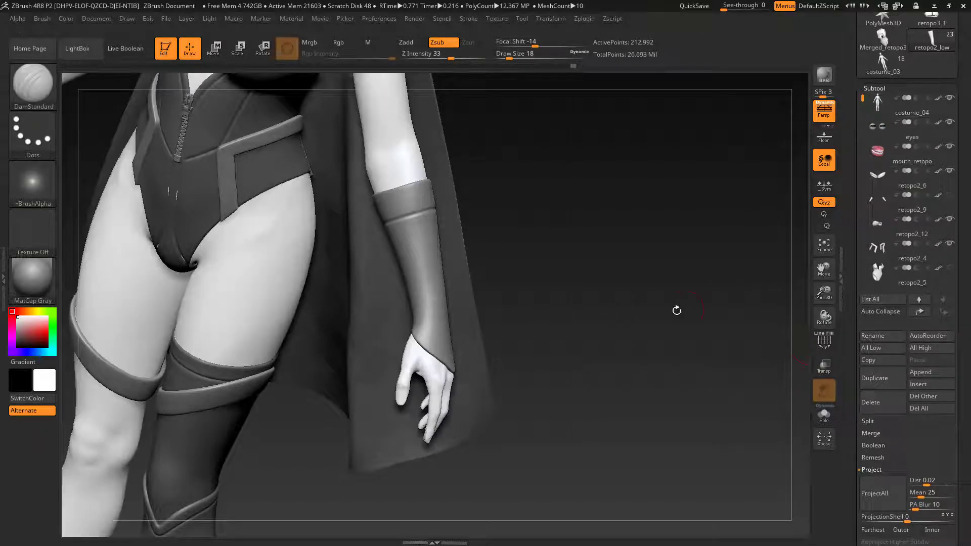
pyautogui.moveTo(678, 312); pyautogui.dragTo(687, 394)
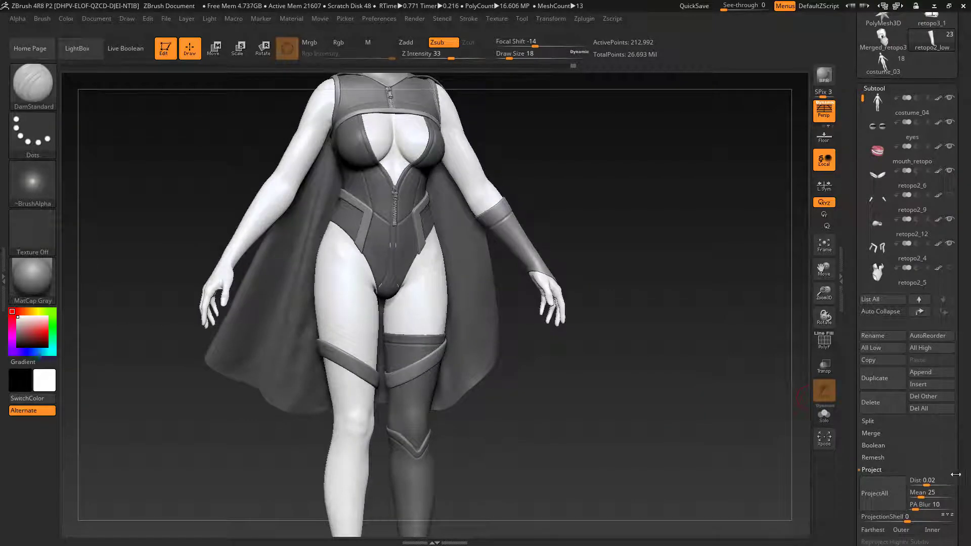
# Switch all subtools to their lowest subdivision level and hide the retopo2_12 glove subtool.
pyautogui.moveTo(955, 474); pyautogui.dragTo(945, 343)
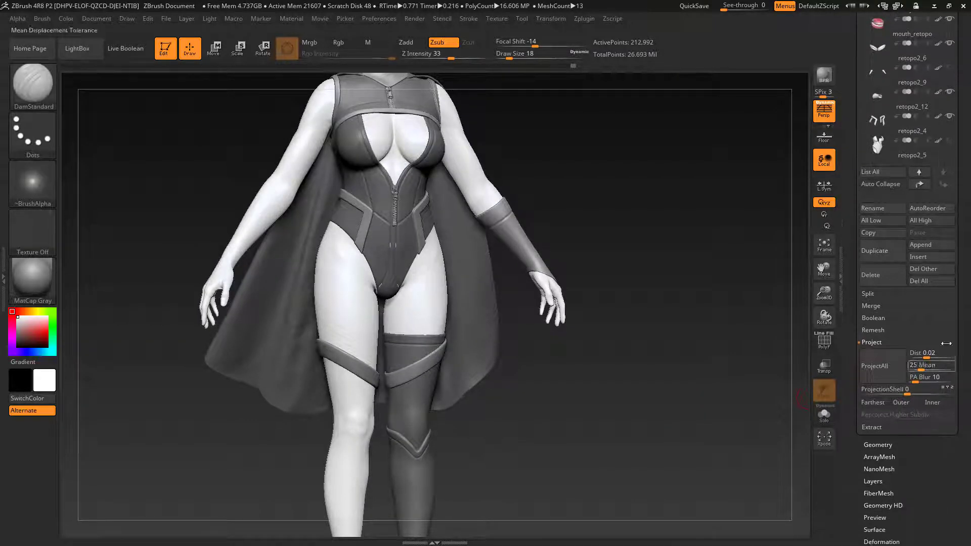
pyautogui.click(886, 221)
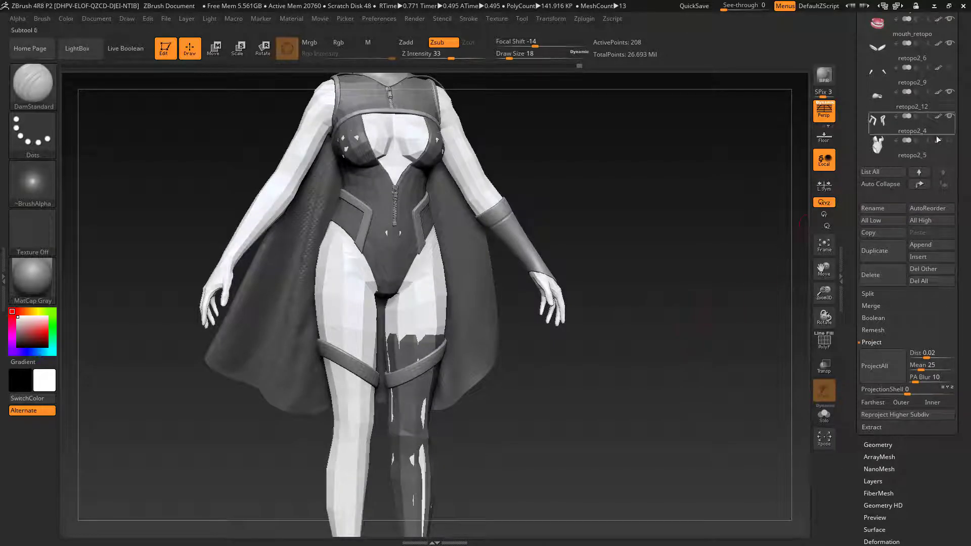
pyautogui.moveTo(881, 16); pyautogui.dragTo(881, 90)
pyautogui.moveTo(861, 49)
pyautogui.mouseDown()
pyautogui.moveTo(855, 178)
pyautogui.moveTo(846, 55)
pyautogui.moveTo(838, 183)
pyautogui.moveTo(838, 70)
pyautogui.moveTo(860, 81)
pyautogui.moveTo(851, 168)
pyautogui.moveTo(843, 44)
pyautogui.mouseUp()
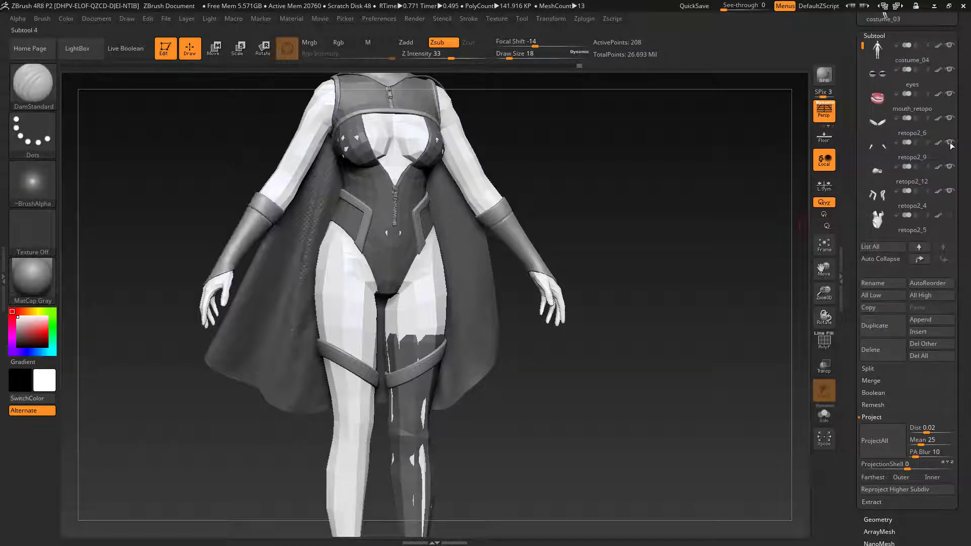
pyautogui.click(949, 168)
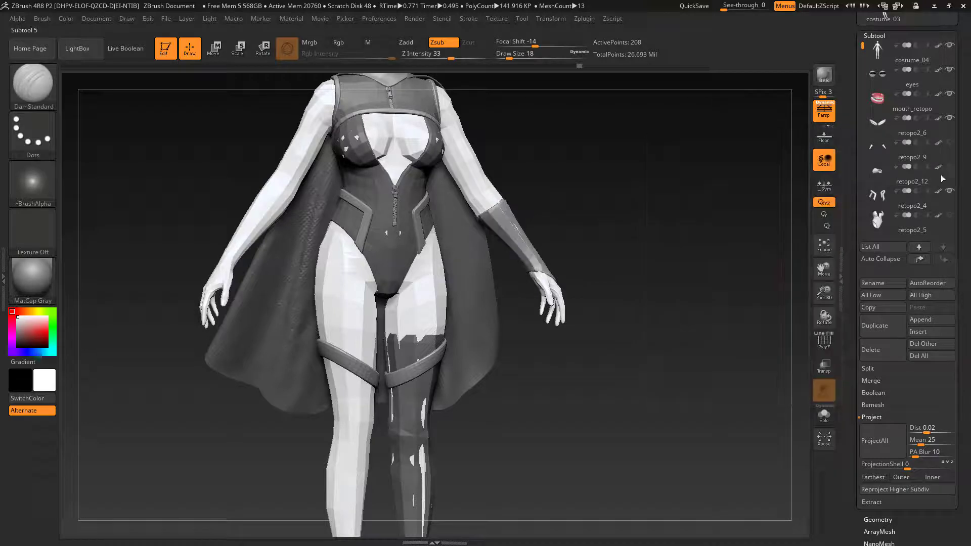
# Examine how the lowest-level costume meshes fit the body around the torso, hips, arms and legs.
pyautogui.moveTo(682, 328); pyautogui.dragTo(659, 347)
pyautogui.keyDown('alt'); pyautogui.moveTo(654, 277); pyautogui.dragTo(685, 334); pyautogui.keyUp('alt')
pyautogui.keyDown('alt'); pyautogui.moveTo(716, 374); pyautogui.dragTo(699, 240); pyautogui.keyUp('alt')
pyautogui.moveTo(718, 274); pyautogui.dragTo(737, 315)
pyautogui.keyDown('alt'); pyautogui.moveTo(726, 404); pyautogui.dragTo(724, 222); pyautogui.keyUp('alt')
pyautogui.keyDown('alt'); pyautogui.moveTo(728, 455); pyautogui.dragTo(692, 334); pyautogui.keyUp('alt')
pyautogui.keyDown('alt'); pyautogui.moveTo(691, 277); pyautogui.dragTo(683, 296); pyautogui.keyUp('alt')
pyautogui.keyDown('alt'); pyautogui.moveTo(682, 230); pyautogui.dragTo(690, 386); pyautogui.keyUp('alt')
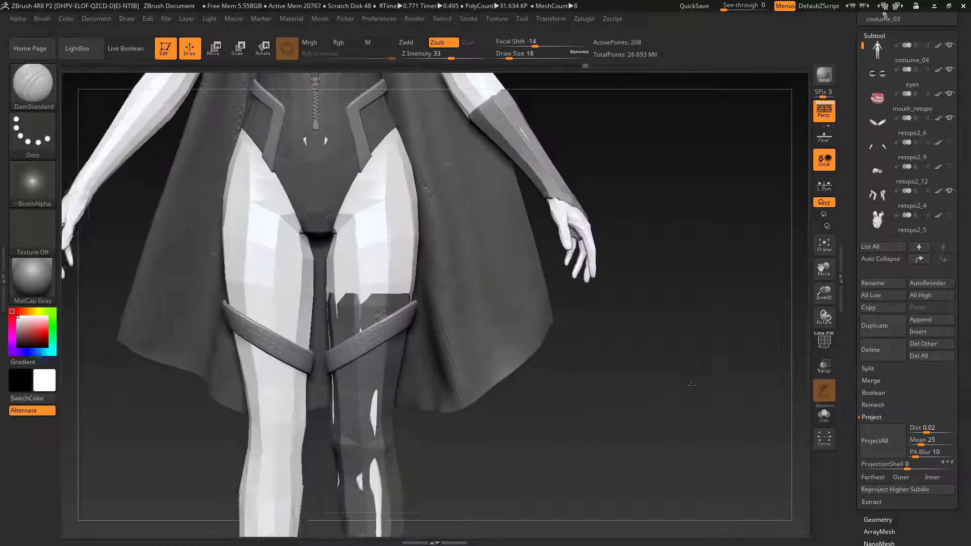
pyautogui.keyDown('alt'); pyautogui.moveTo(698, 210); pyautogui.dragTo(707, 337); pyautogui.keyUp('alt')
pyautogui.keyDown('alt'); pyautogui.moveTo(701, 279); pyautogui.dragTo(700, 244); pyautogui.keyUp('alt')
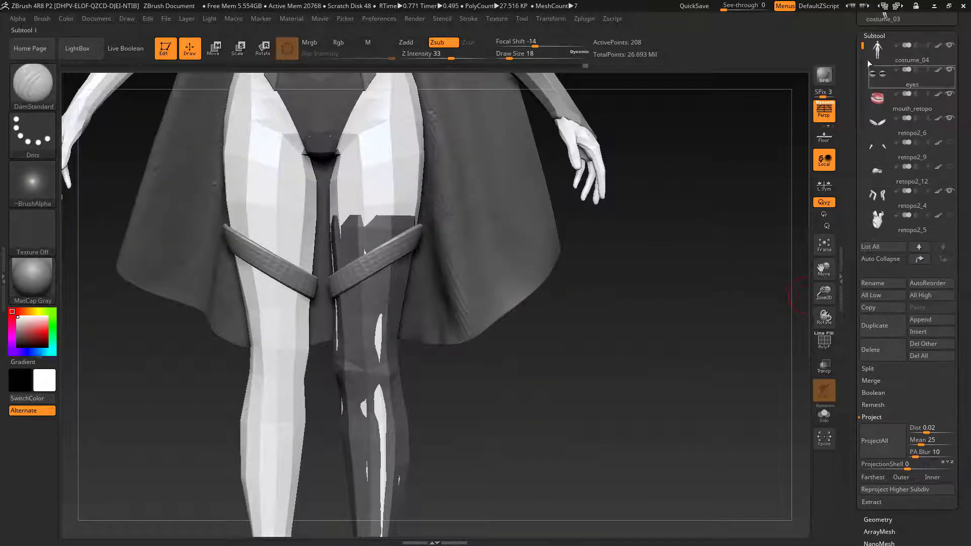
# Raise the retopo3_low boot subtool to subdivision level 2 and delete its lower level.
pyautogui.moveTo(862, 47); pyautogui.dragTo(855, 179)
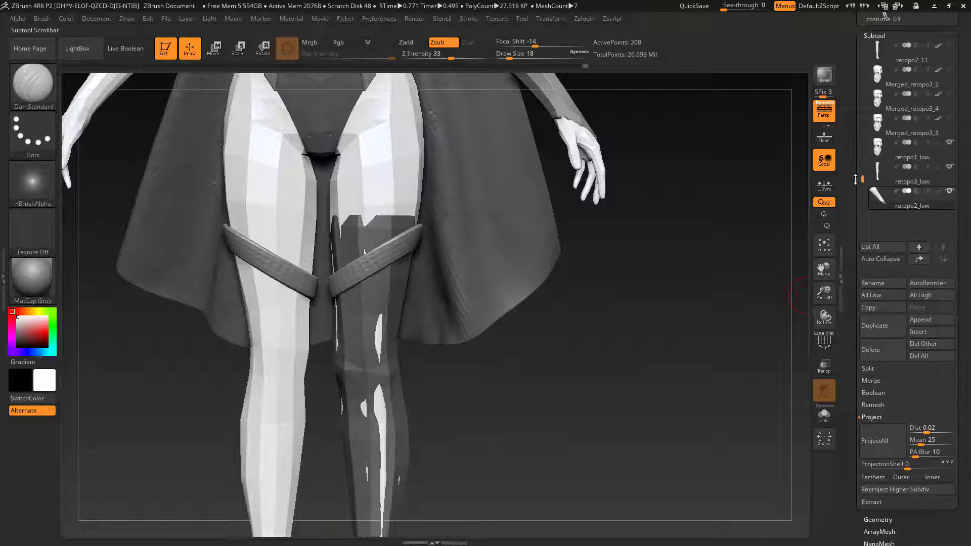
pyautogui.click(943, 180)
pyautogui.hotkey('ctrl', 'd')
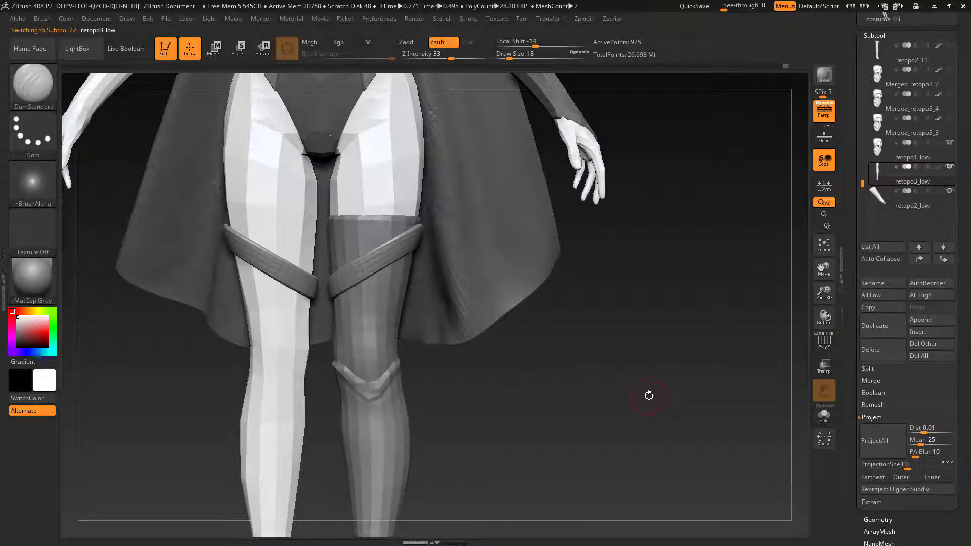
pyautogui.keyDown('alt'); pyautogui.moveTo(675, 408); pyautogui.dragTo(643, 394); pyautogui.keyUp('alt')
pyautogui.moveTo(962, 297); pyautogui.dragTo(959, 371)
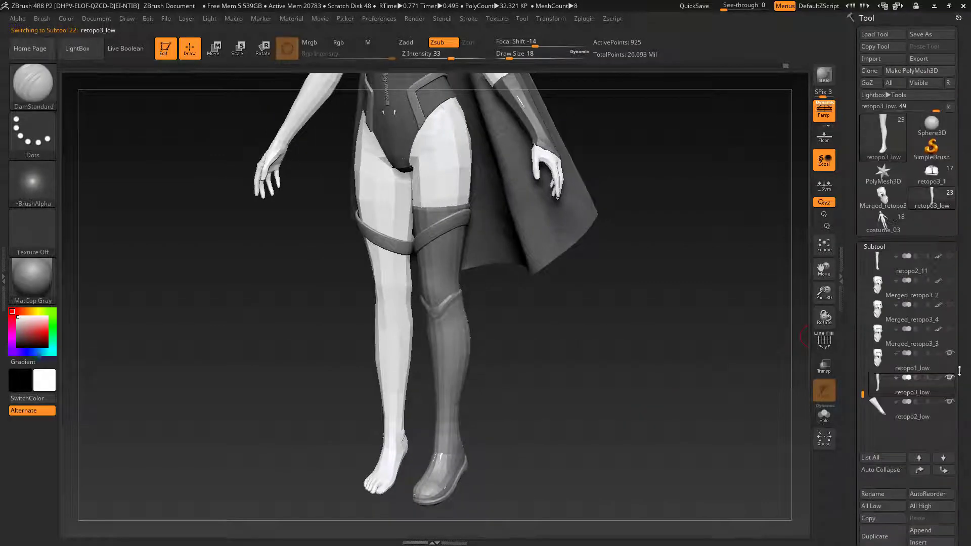
pyautogui.moveTo(965, 273); pyautogui.dragTo(962, 132)
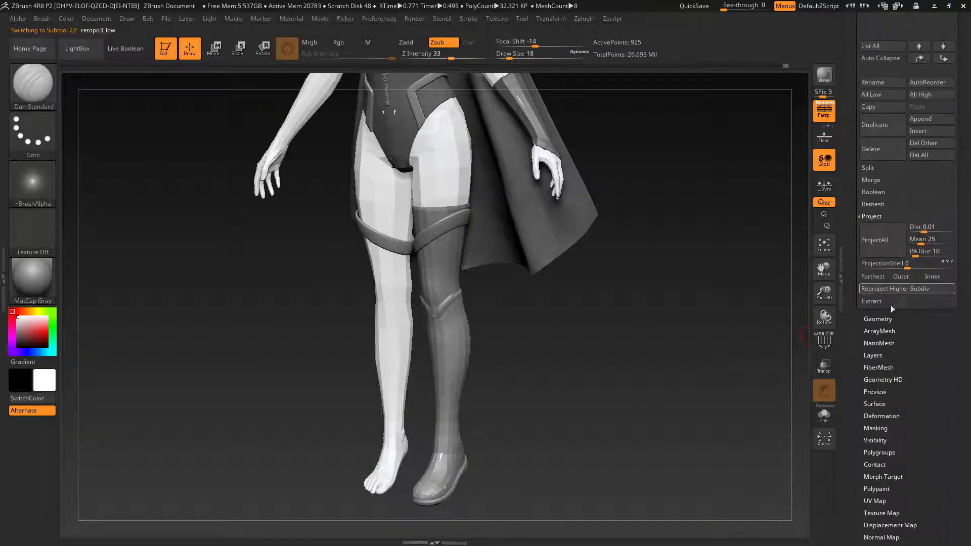
pyautogui.click(891, 318)
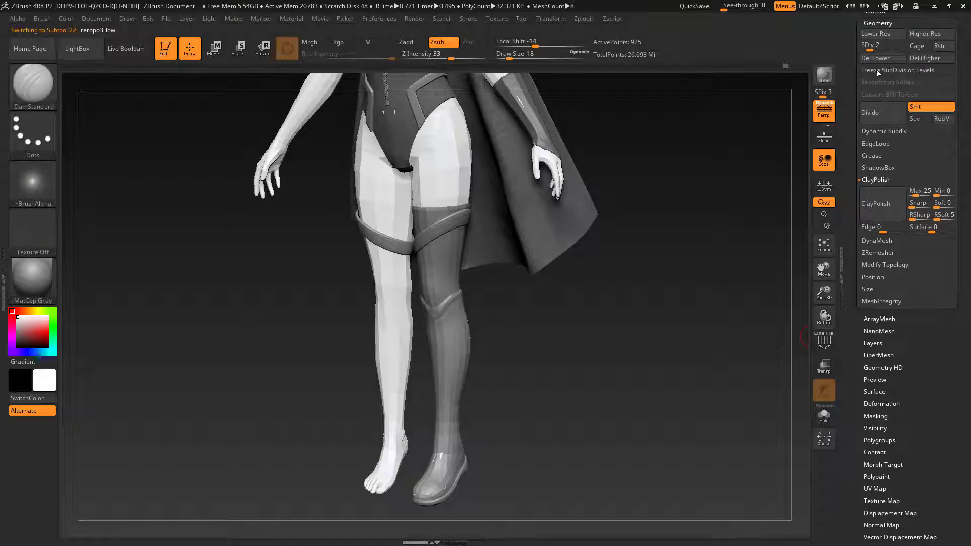
pyautogui.click(879, 64)
# Raise the retopo2_low glove subtool to subdivision level 2 and delete its lower level.
pyautogui.moveTo(961, 70); pyautogui.dragTo(960, 174)
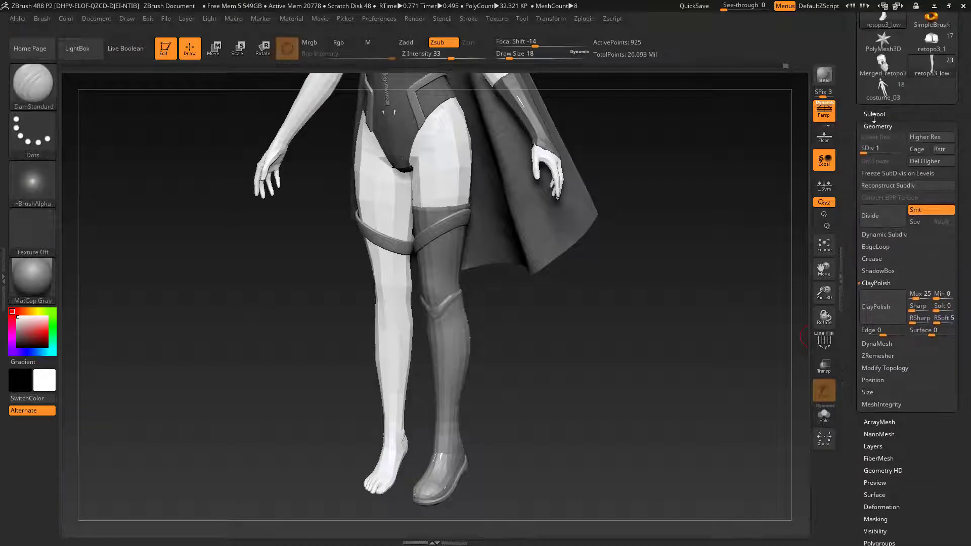
pyautogui.click(871, 114)
pyautogui.click(879, 227)
pyautogui.click(865, 254)
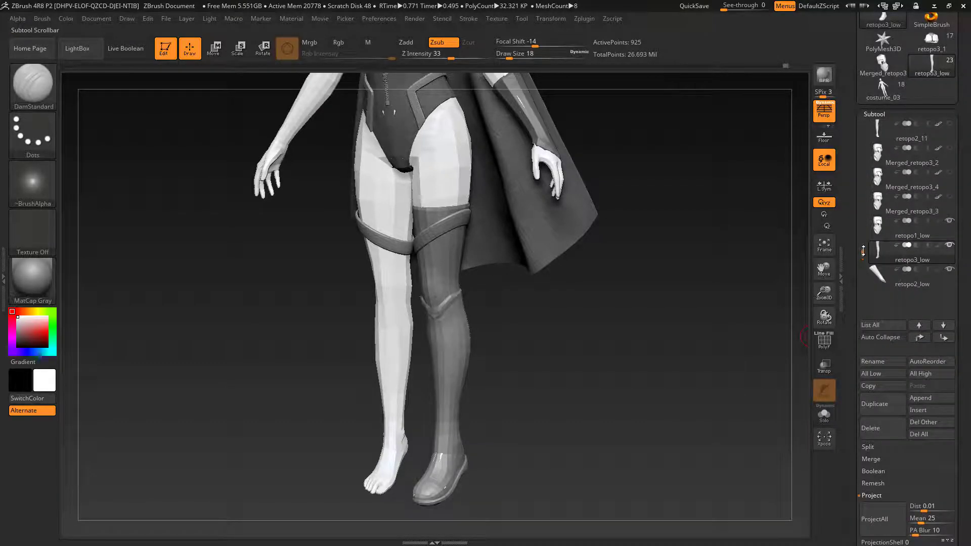
pyautogui.scroll(2, 863, 250)
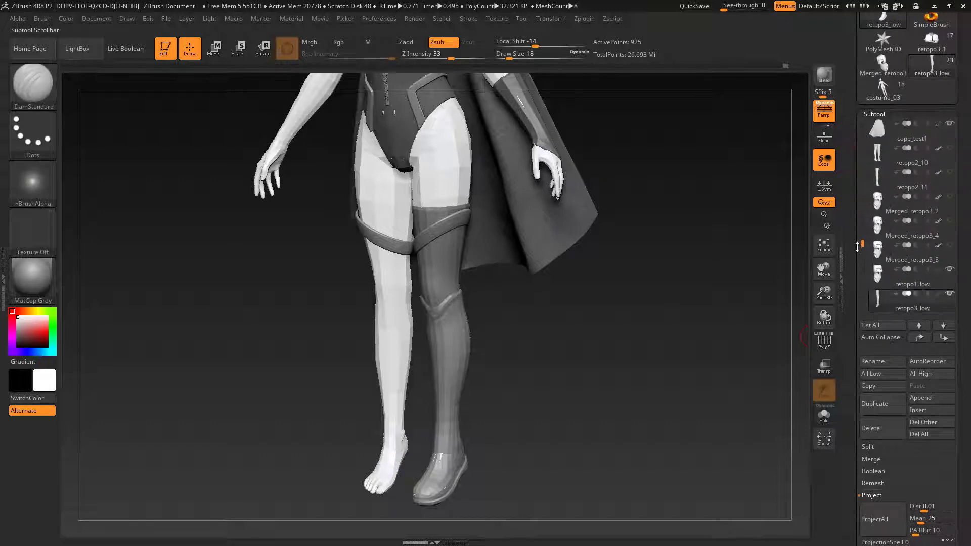
pyautogui.moveTo(857, 247); pyautogui.dragTo(872, 266)
pyautogui.click(944, 262)
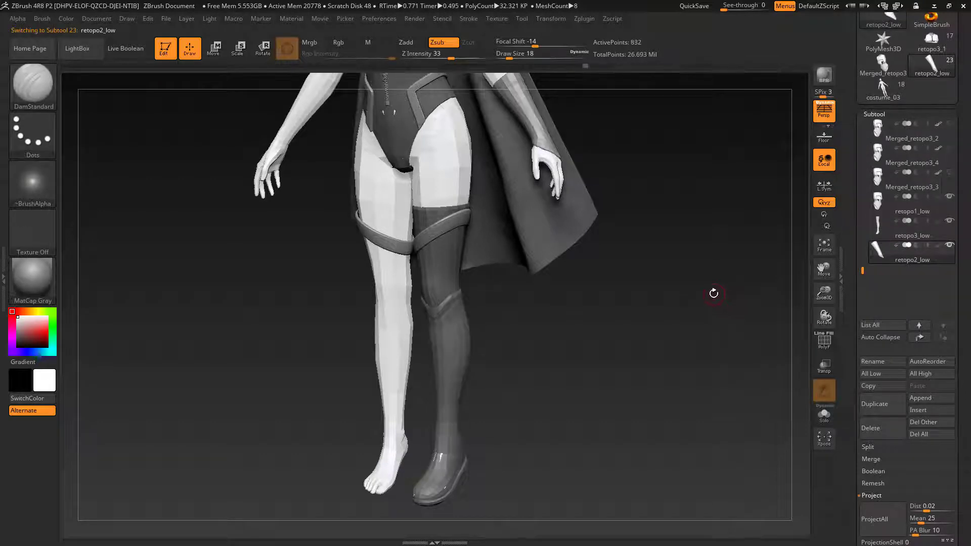
pyautogui.scroll(-5, 954, 323)
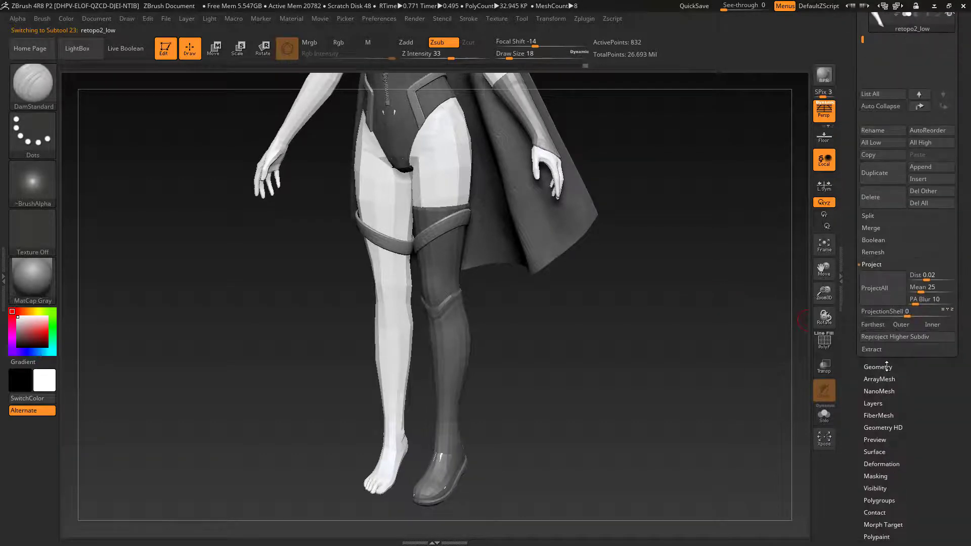
pyautogui.click(883, 366)
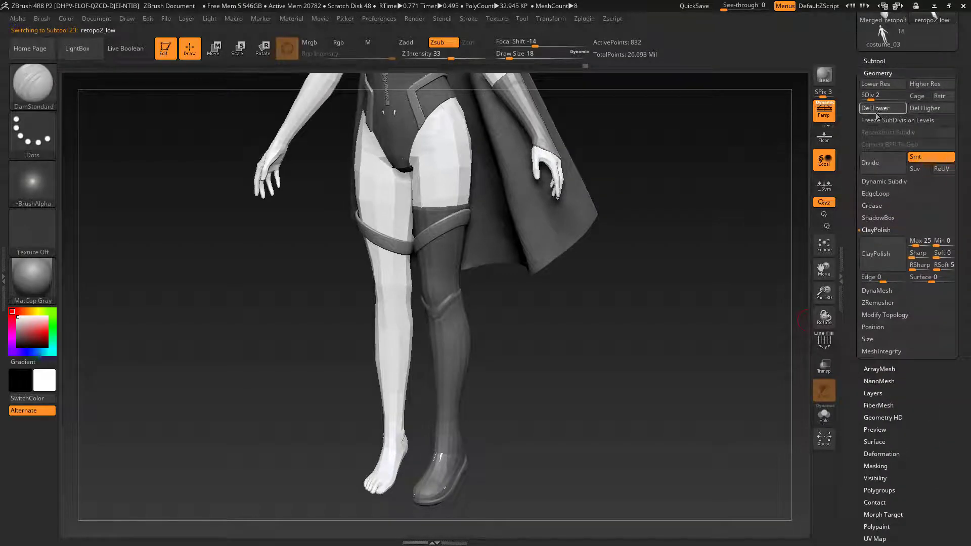
pyautogui.click(877, 109)
# Save the tool as costume_04.ZTL in the zBrush folder, replacing the existing file.
pyautogui.moveTo(711, 249); pyautogui.dragTo(661, 387)
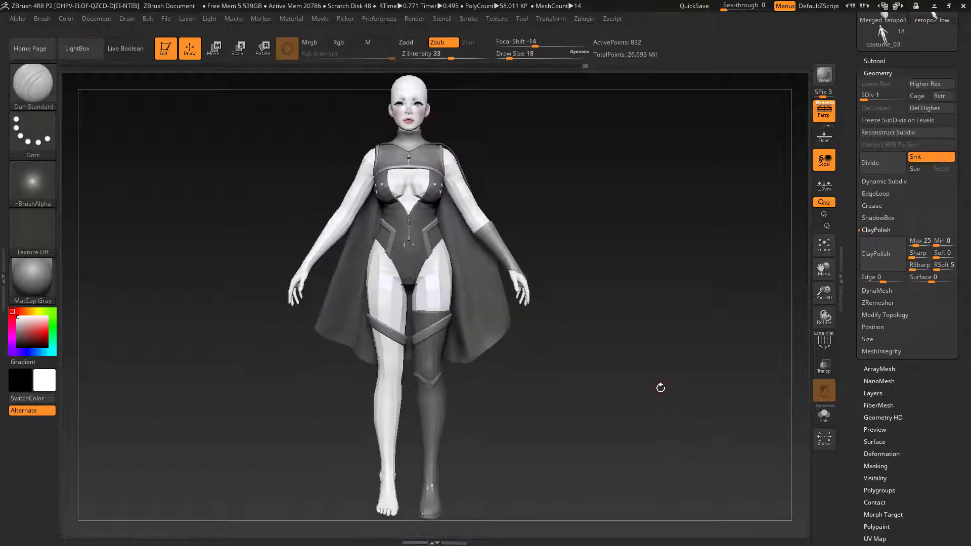
pyautogui.moveTo(966, 100); pyautogui.dragTo(966, 142)
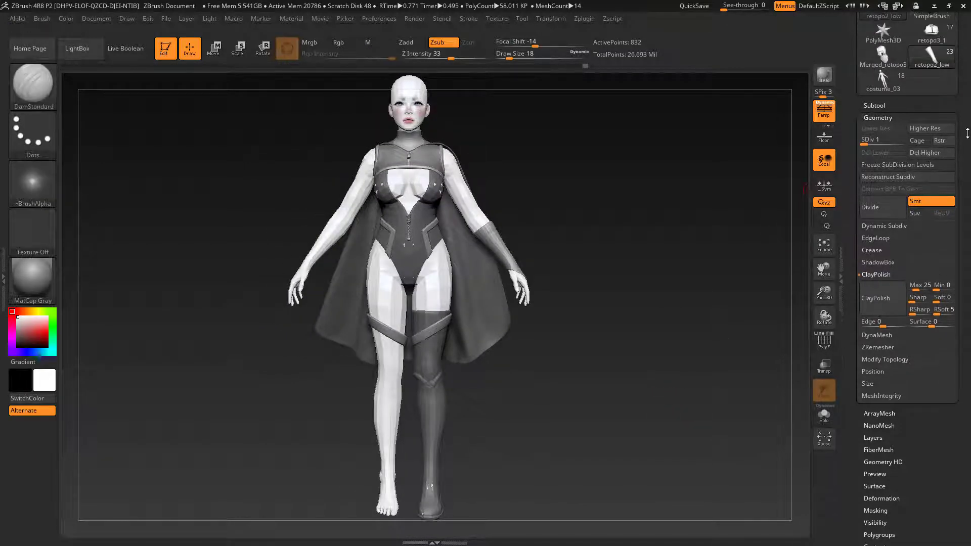
pyautogui.click(880, 104)
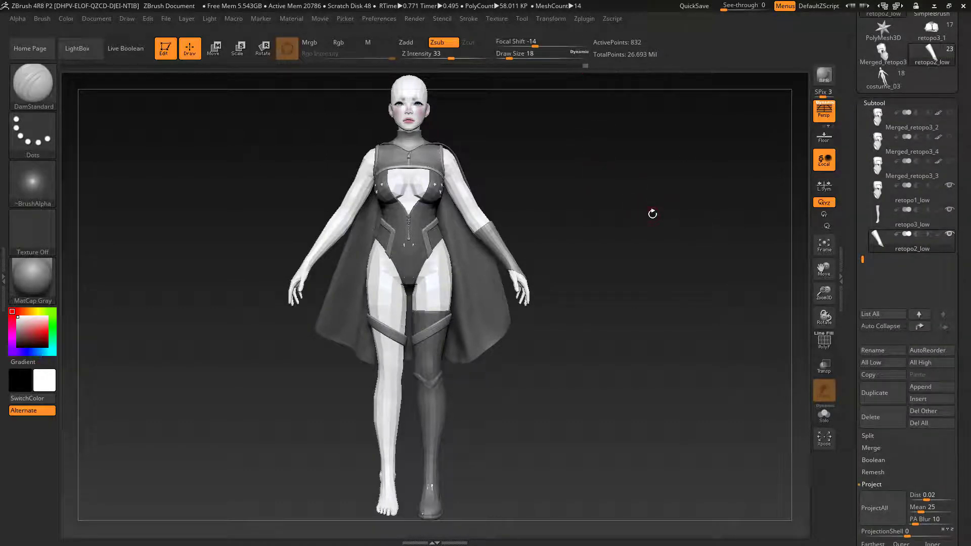
pyautogui.moveTo(651, 240)
pyautogui.mouseDown()
pyautogui.moveTo(607, 243)
pyautogui.moveTo(654, 248)
pyautogui.moveTo(657, 217)
pyautogui.moveTo(655, 252)
pyautogui.mouseUp()
pyautogui.scroll(3, 957, 96)
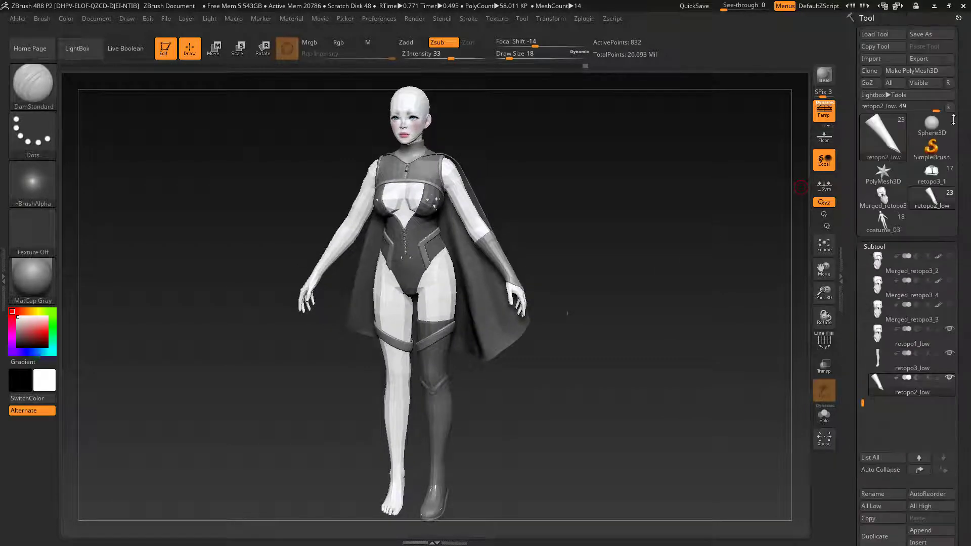
pyautogui.click(931, 35)
pyautogui.moveTo(262, 268); pyautogui.dragTo(250, 217)
pyautogui.click(226, 318)
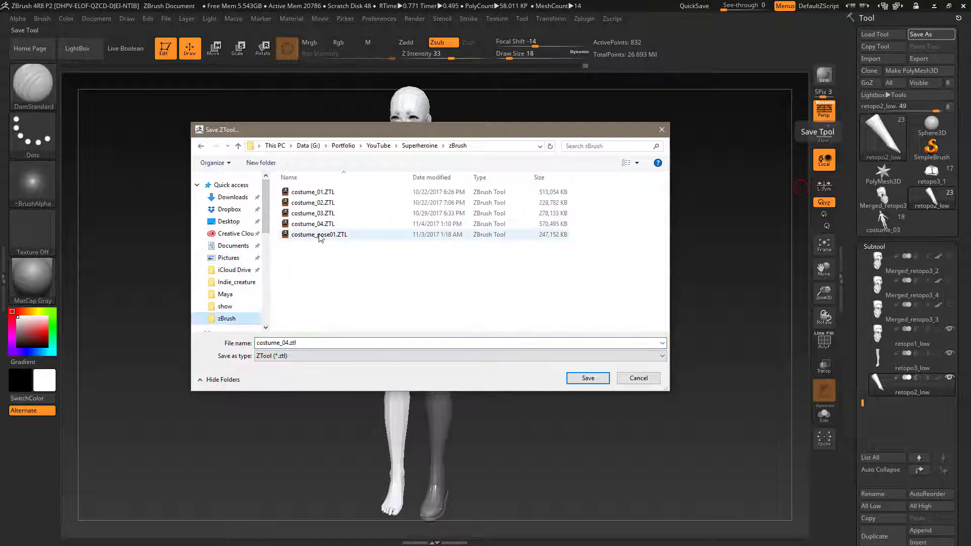
pyautogui.click(323, 223)
pyautogui.click(586, 378)
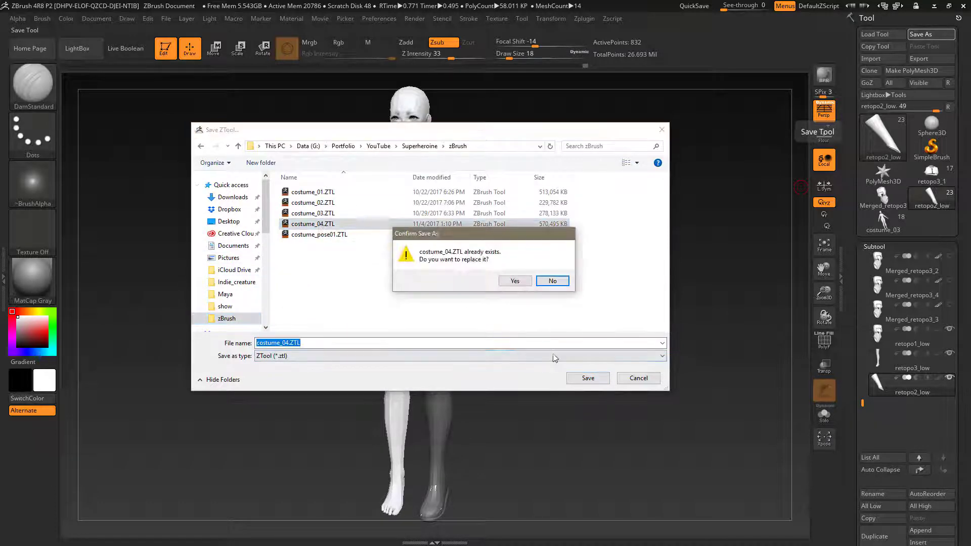
pyautogui.click(515, 282)
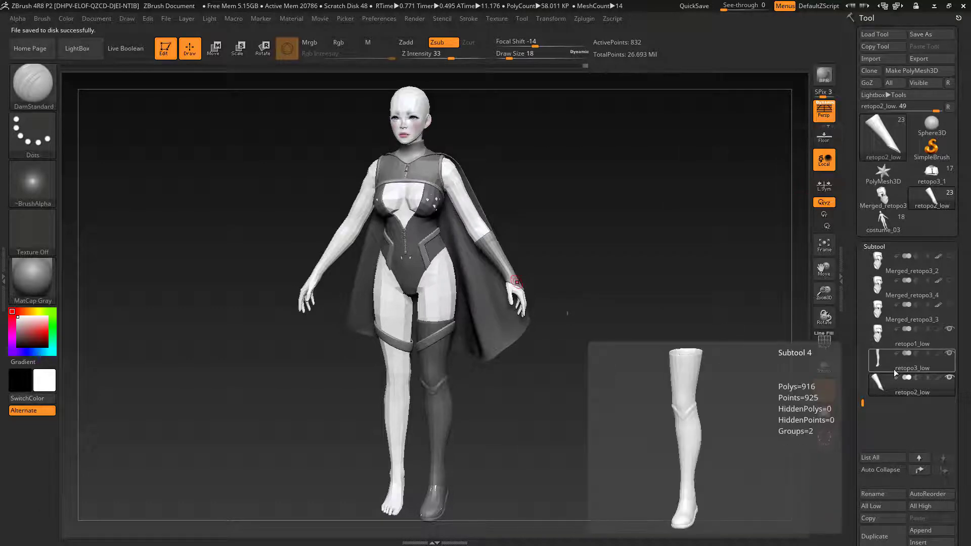
# Switch the retopo3_low boot to its highest subdivision level, 6, and delete all of its lower levels.
pyautogui.click(953, 369)
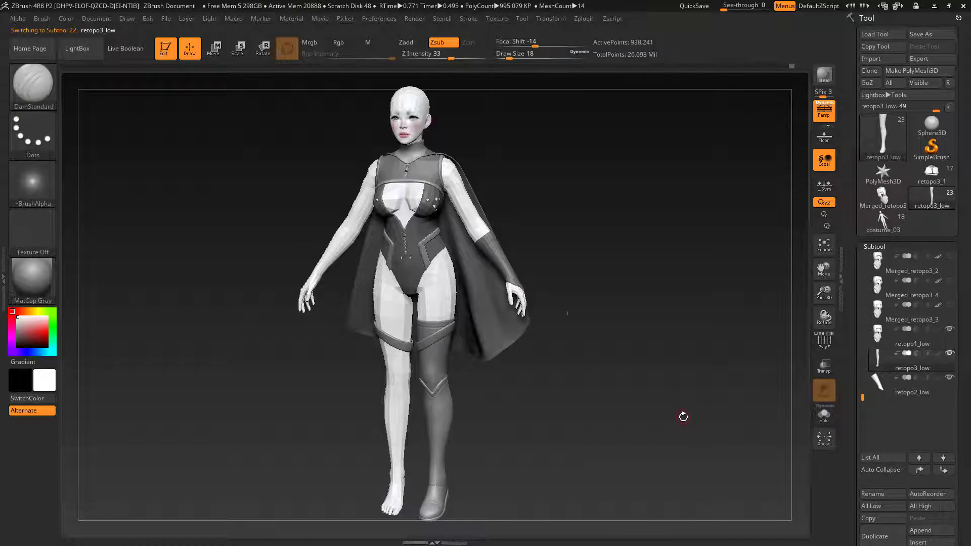
pyautogui.moveTo(966, 443); pyautogui.dragTo(968, 380)
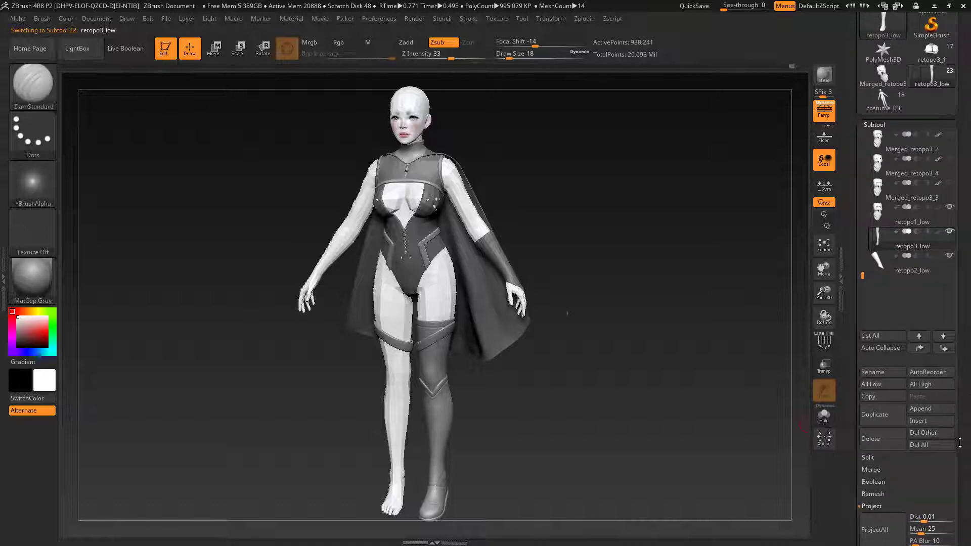
pyautogui.scroll(-3, 959, 443)
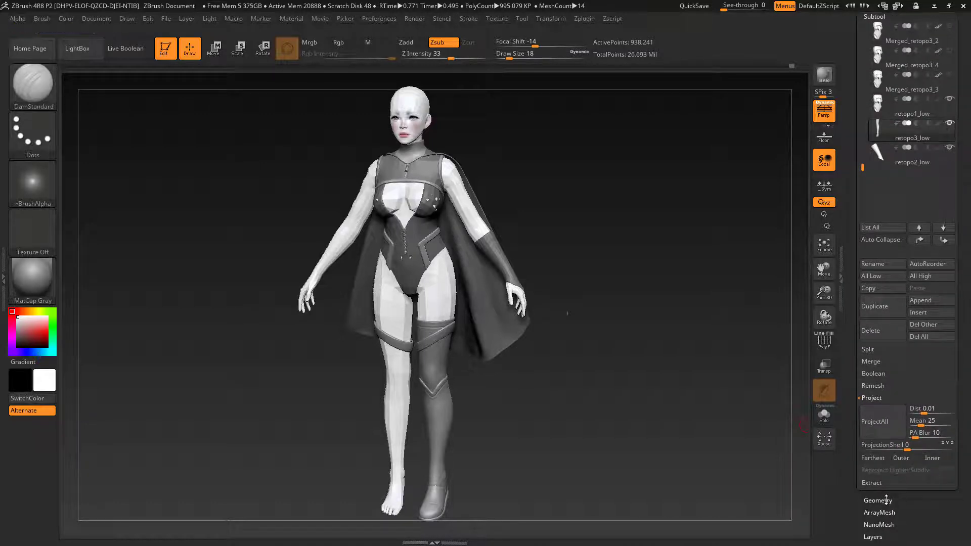
pyautogui.click(882, 501)
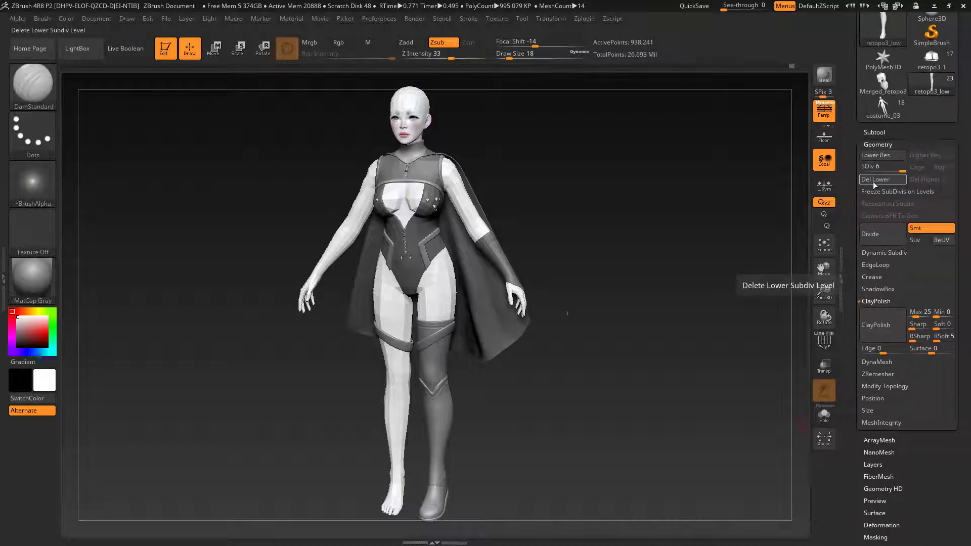
pyautogui.click(873, 181)
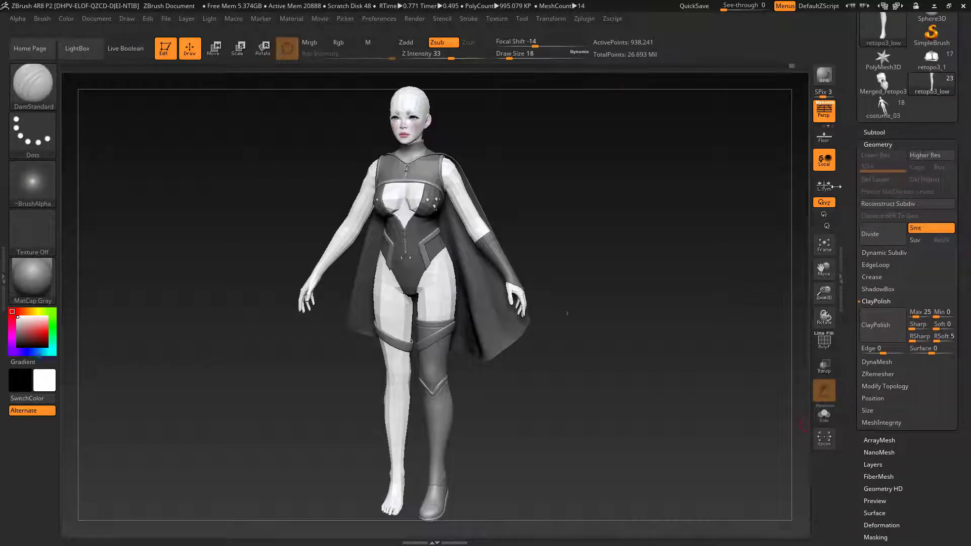
# Mirror the boot across the X axis with SubTool Master, appending the copy as a new subtool.
pyautogui.click(585, 19)
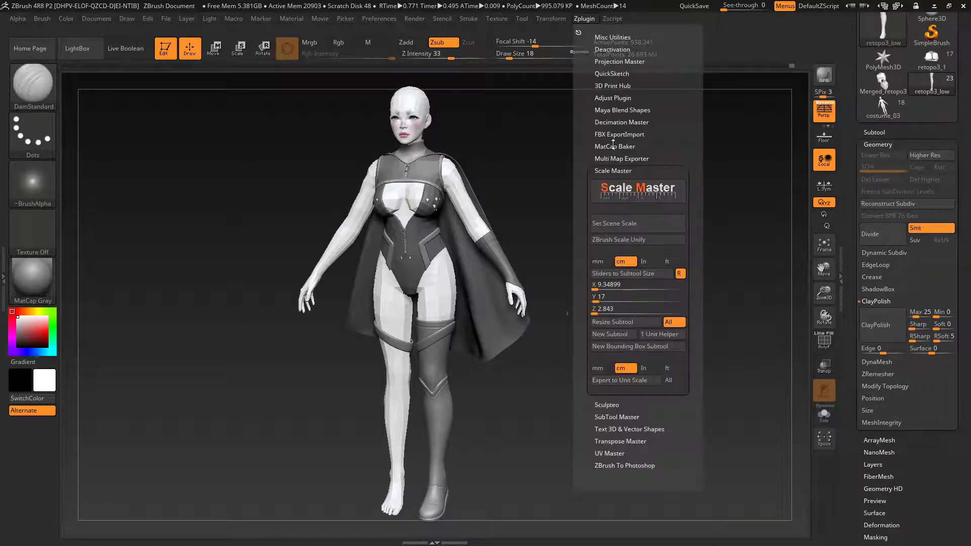
pyautogui.click(614, 171)
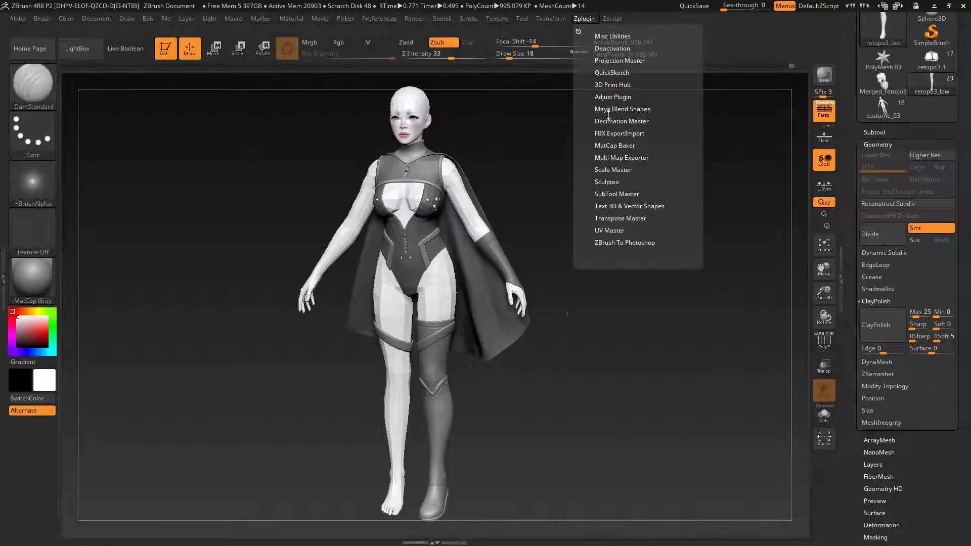
pyautogui.click(612, 193)
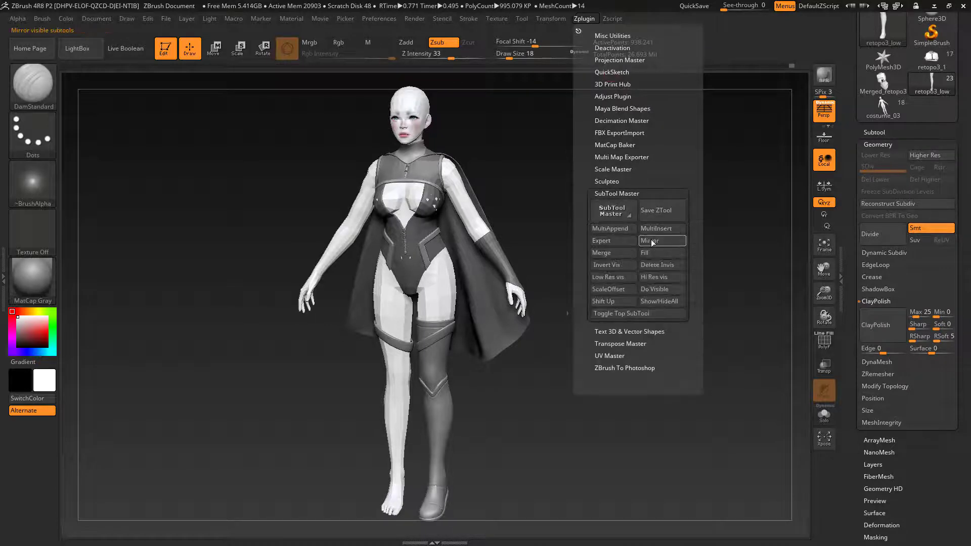
pyautogui.click(610, 241)
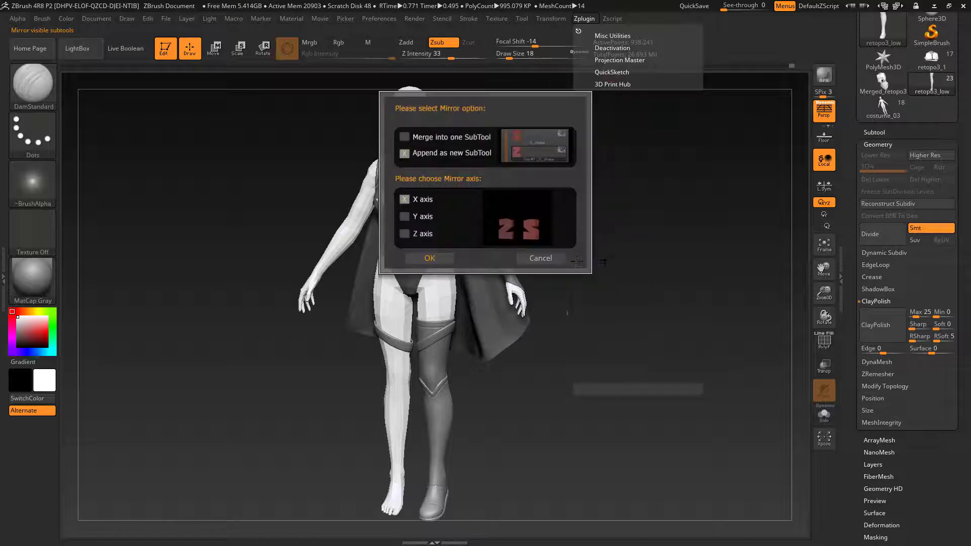
pyautogui.click(445, 258)
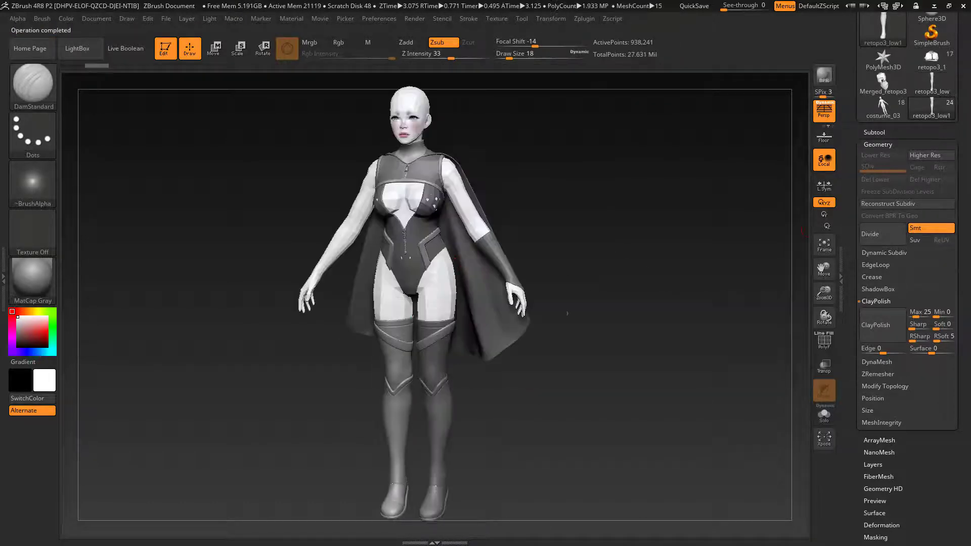
# Move the original boot subtool directly above its mirrored copy and merge the two into one subtool.
pyautogui.click(906, 131)
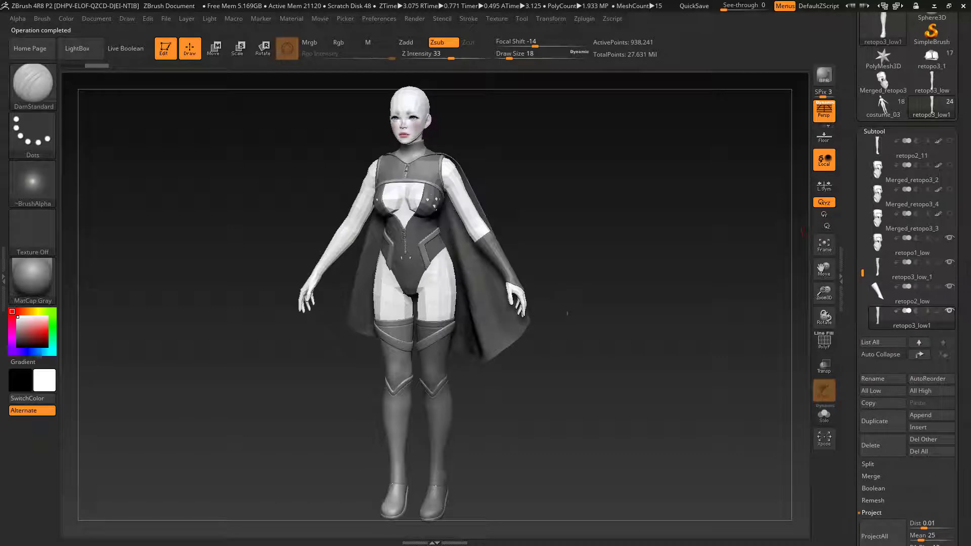
pyautogui.click(886, 276)
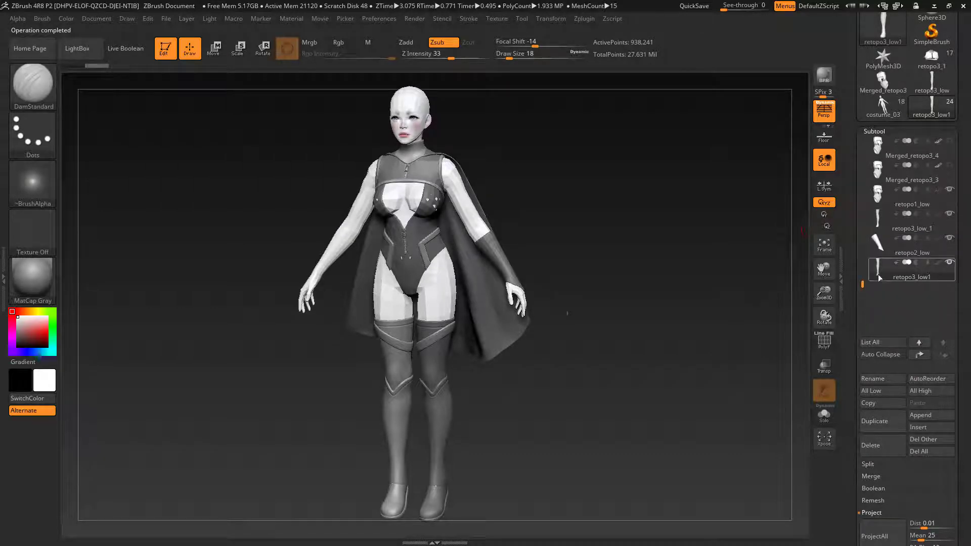
pyautogui.click(950, 239)
pyautogui.click(943, 355)
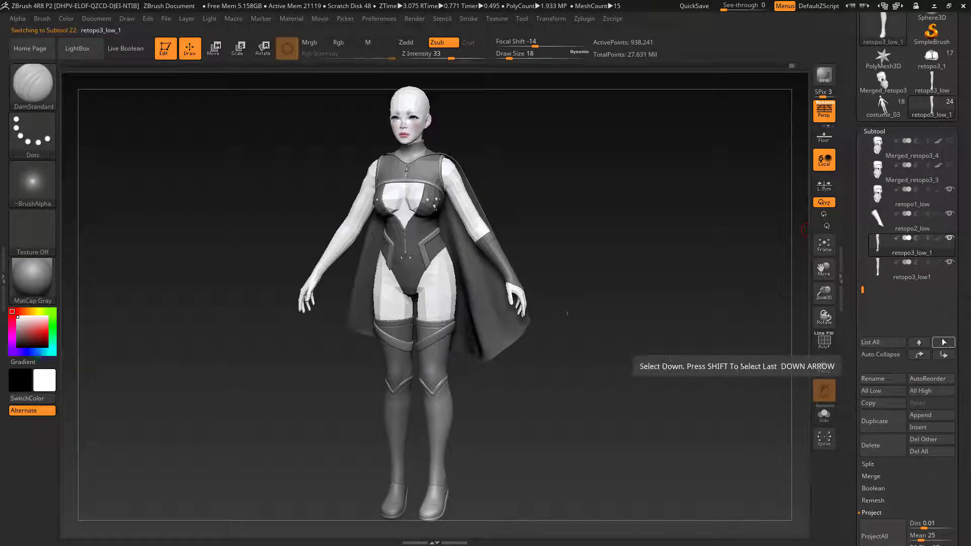
pyautogui.click(877, 481)
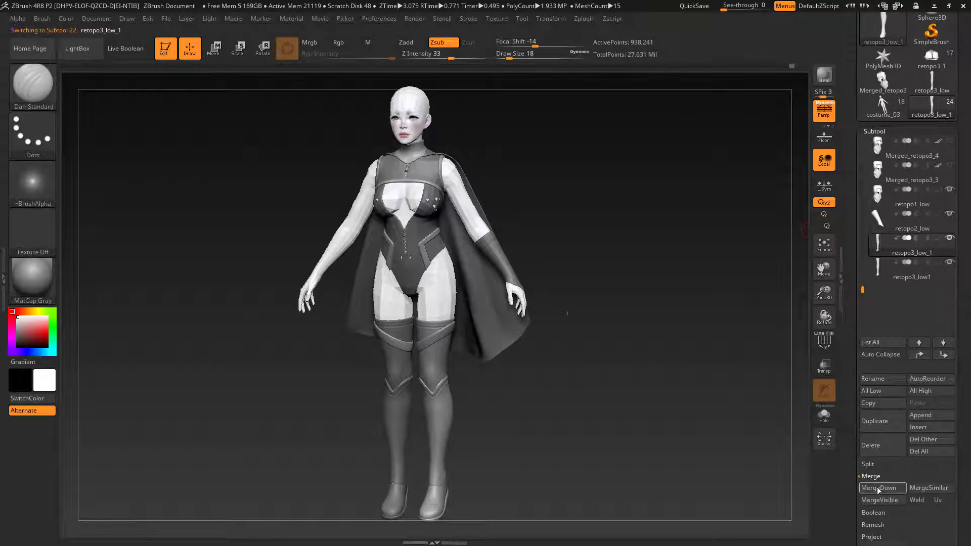
pyautogui.click(878, 487)
pyautogui.click(790, 507)
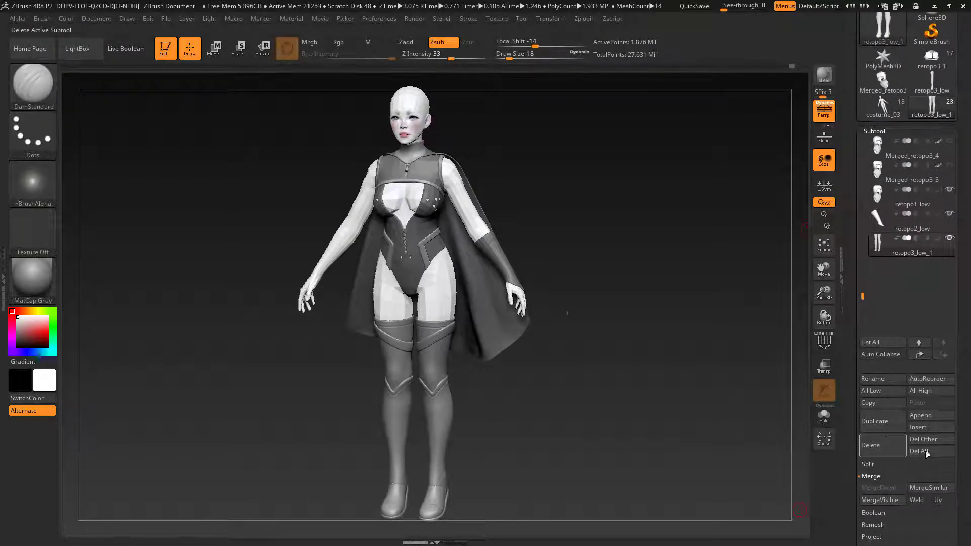
# Reconstruct a lower subdivision level on the merged pair of boots.
pyautogui.scroll(-5, 889, 450)
pyautogui.click(878, 447)
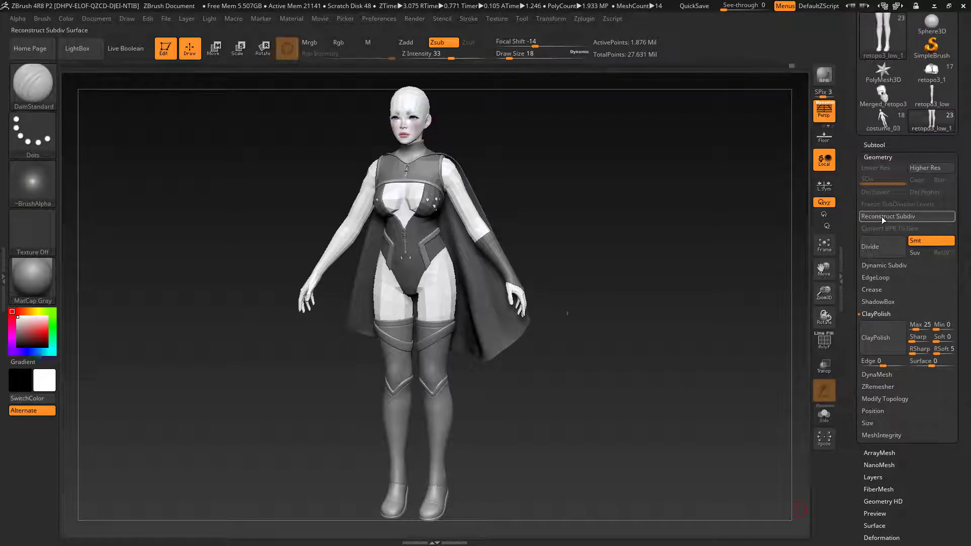
pyautogui.click(881, 216)
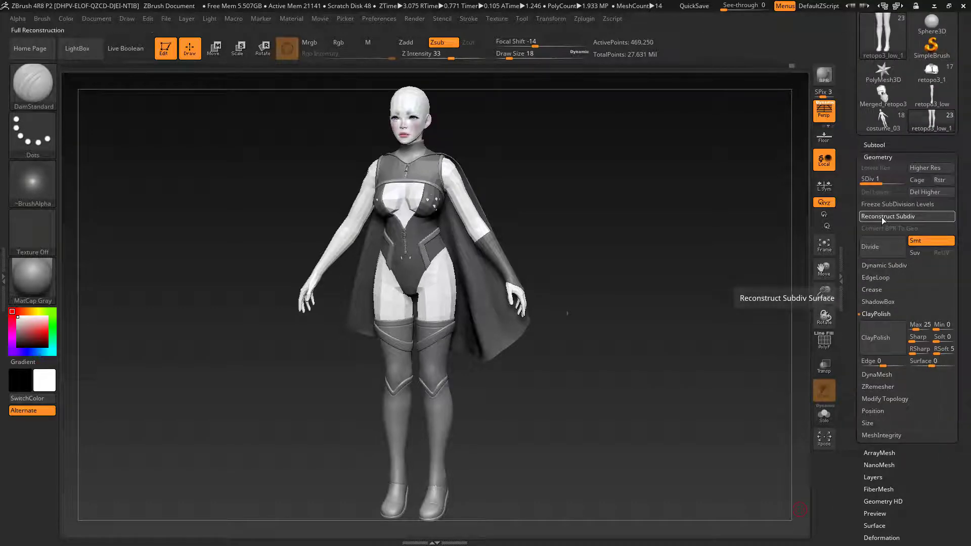
# Reconstruct the remaining lower subdivision levels of the merged boots down to the lowest possible one.
pyautogui.click(882, 217)
pyautogui.click(882, 219)
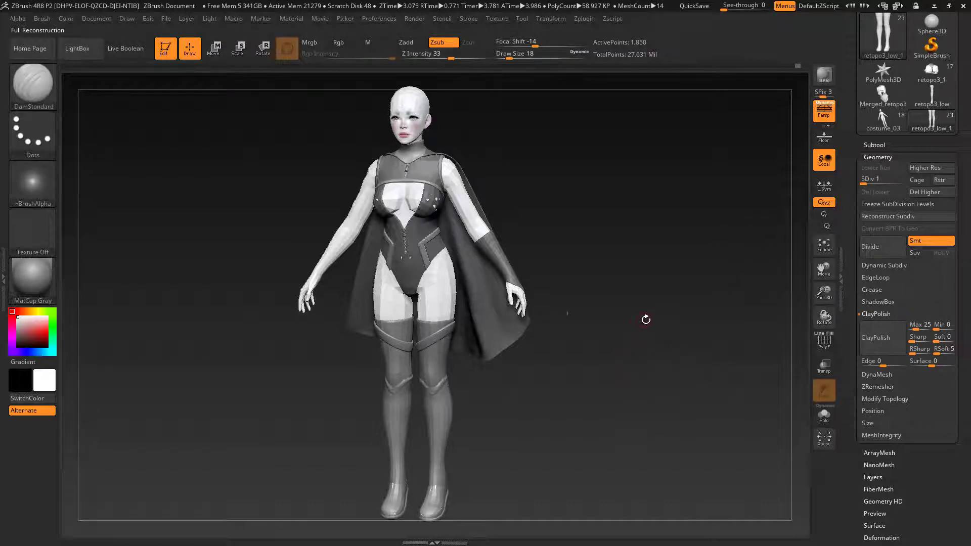
# Select the retopo2_low glove subtool and delete all subdivision levels below its highest one, 5.
pyautogui.click(896, 146)
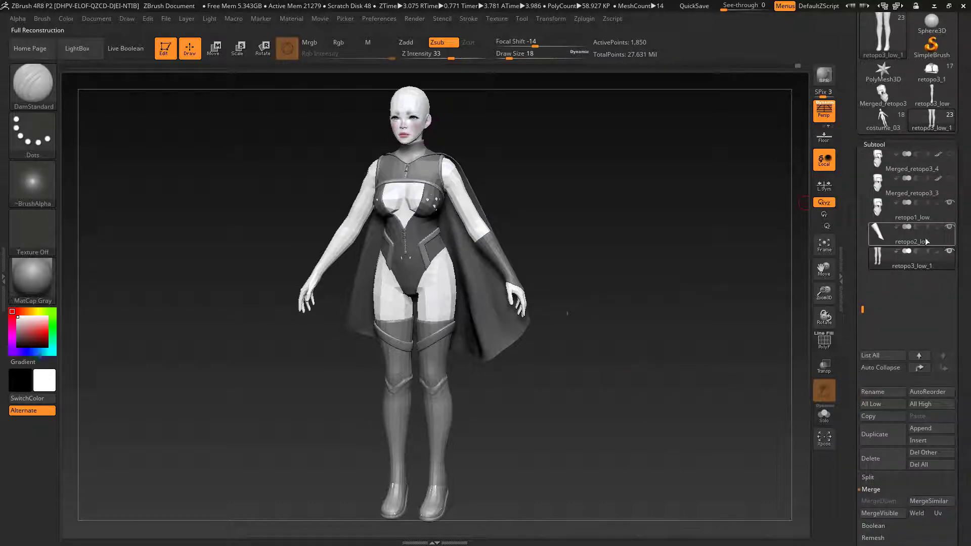
pyautogui.click(942, 241)
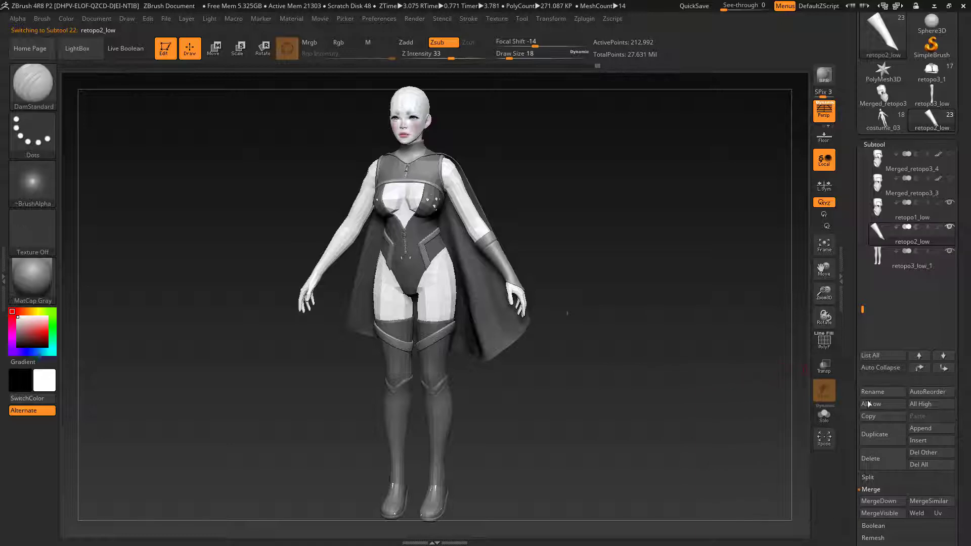
pyautogui.scroll(-5, 912, 394)
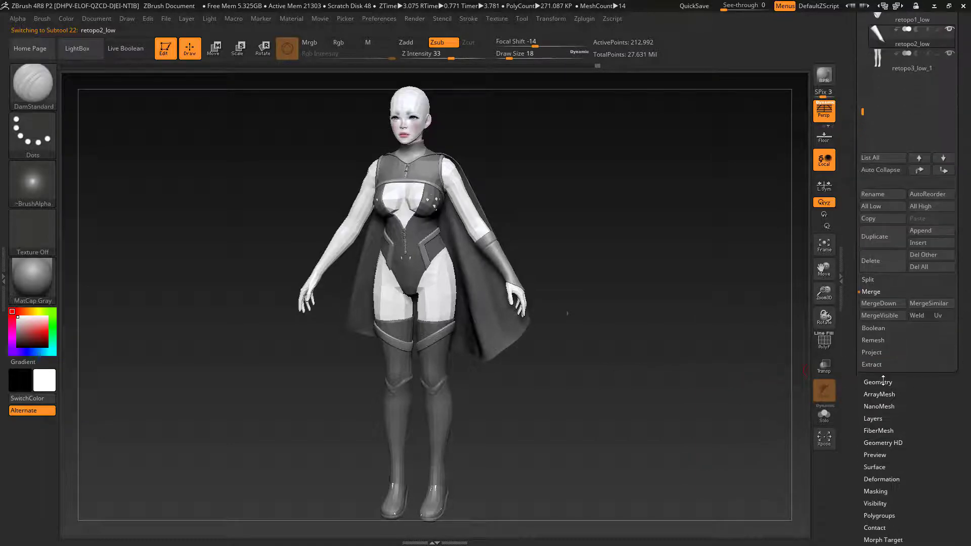
pyautogui.click(882, 381)
pyautogui.scroll(3, 944, 396)
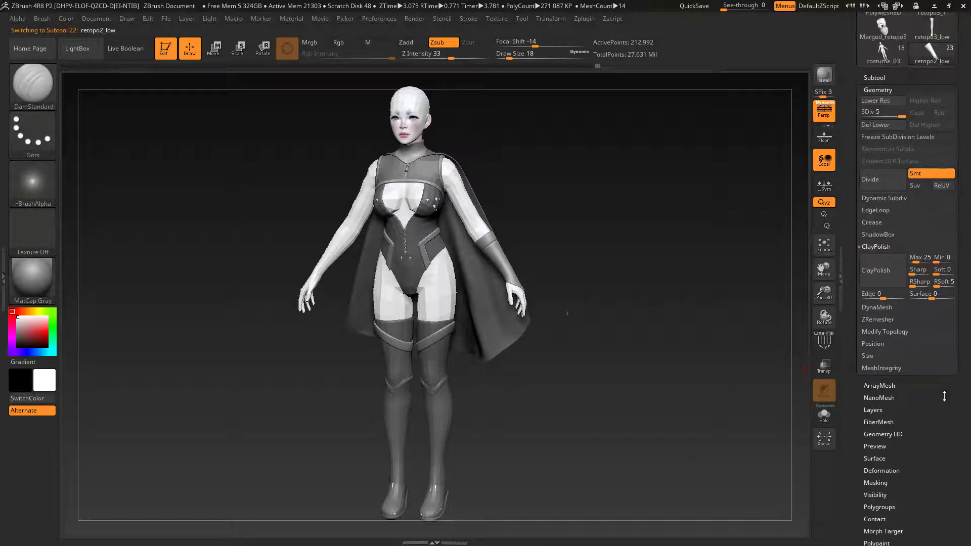
pyautogui.click(878, 128)
# Mirror the glove to the other arm with SubTool Master and merge the original and its copy into one subtool.
pyautogui.click(584, 19)
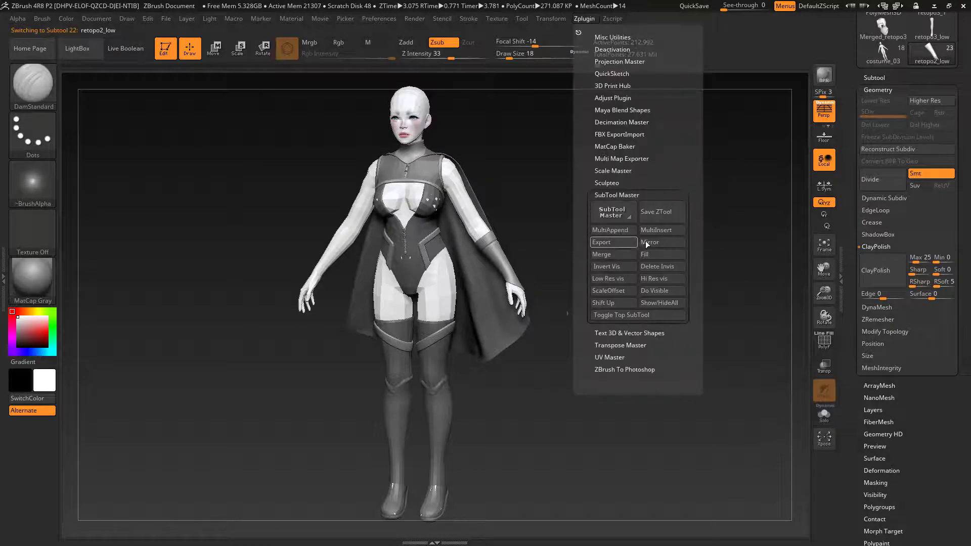
pyautogui.click(645, 243)
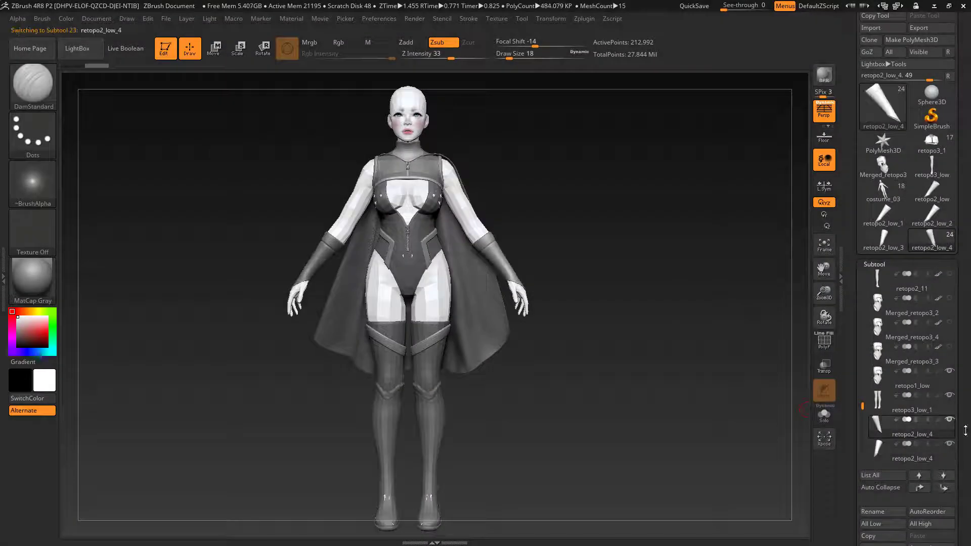
pyautogui.moveTo(966, 431); pyautogui.dragTo(966, 384)
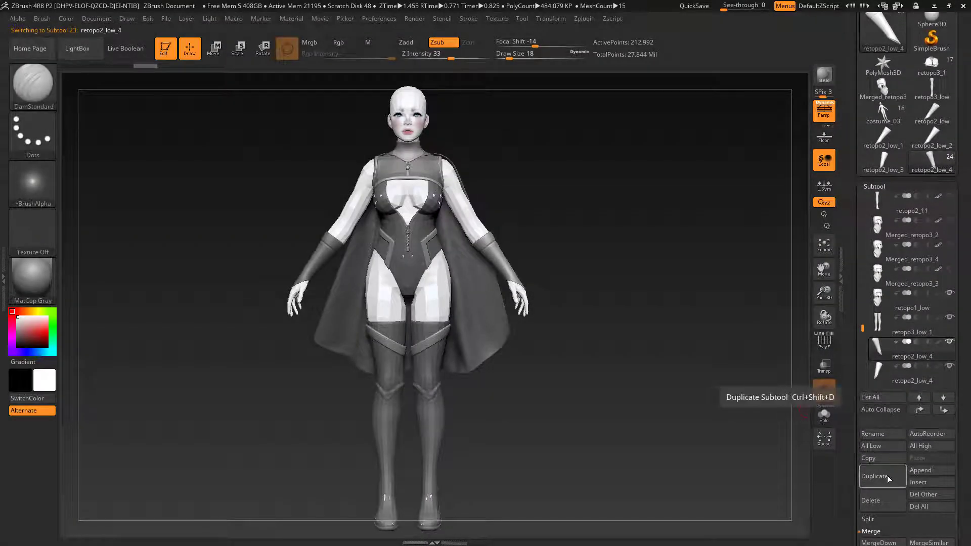
pyautogui.click(884, 501)
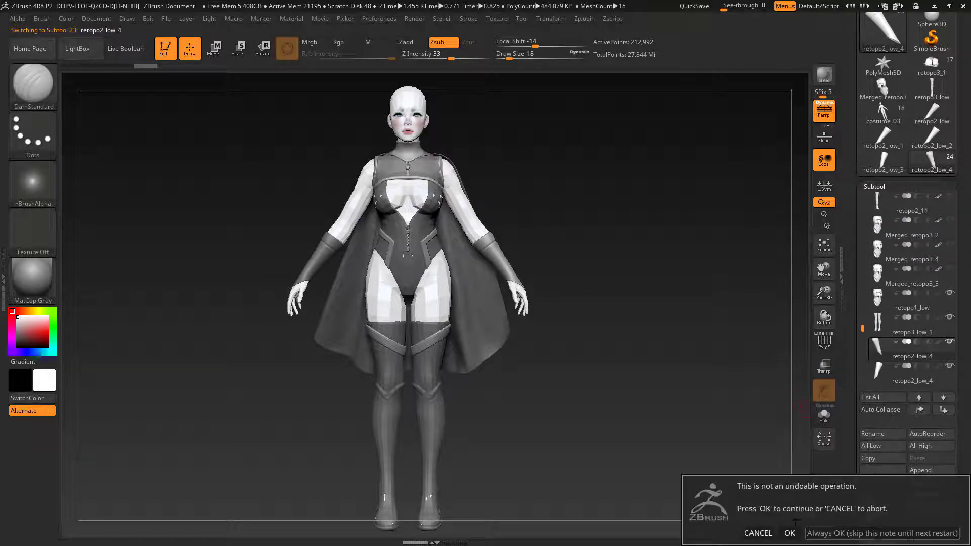
pyautogui.click(789, 533)
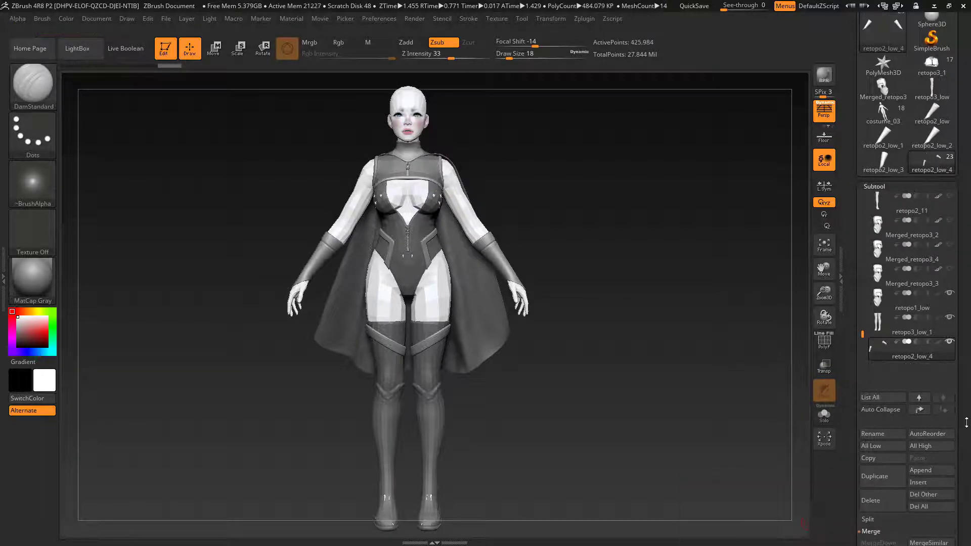
# Reconstruct the lower subdivision levels of the merged pair of gloves.
pyautogui.moveTo(967, 491); pyautogui.dragTo(968, 374)
pyautogui.click(886, 502)
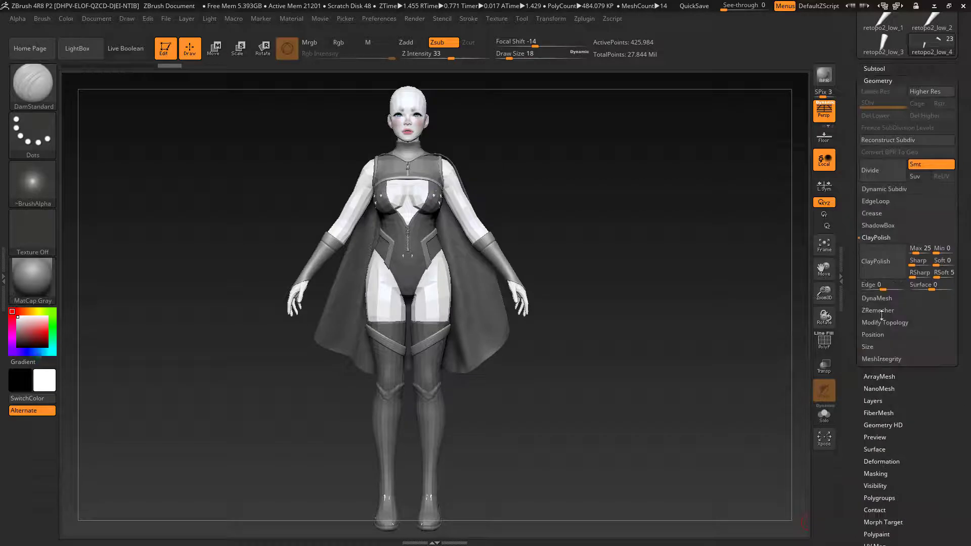
pyautogui.click(880, 141)
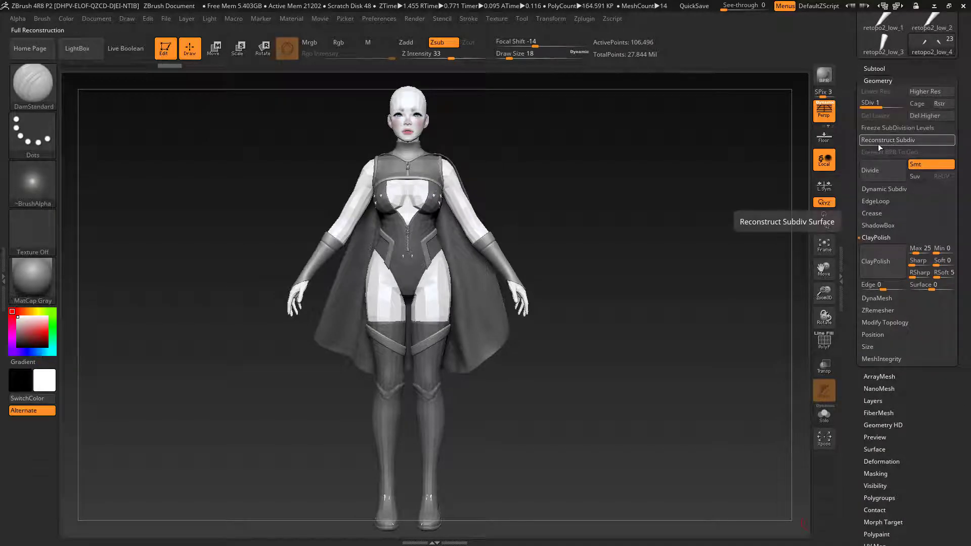
pyautogui.click(878, 141)
pyautogui.click(878, 142)
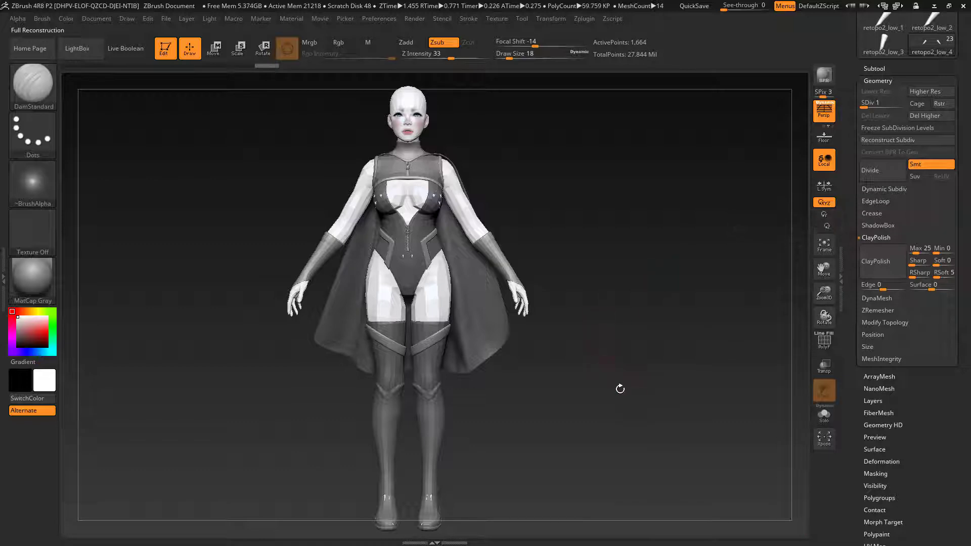
# Check the costume from the front and back, and hide the cape_test1 subtool.
pyautogui.moveTo(620, 388)
pyautogui.mouseDown()
pyautogui.moveTo(615, 407)
pyautogui.moveTo(629, 410)
pyautogui.mouseUp()
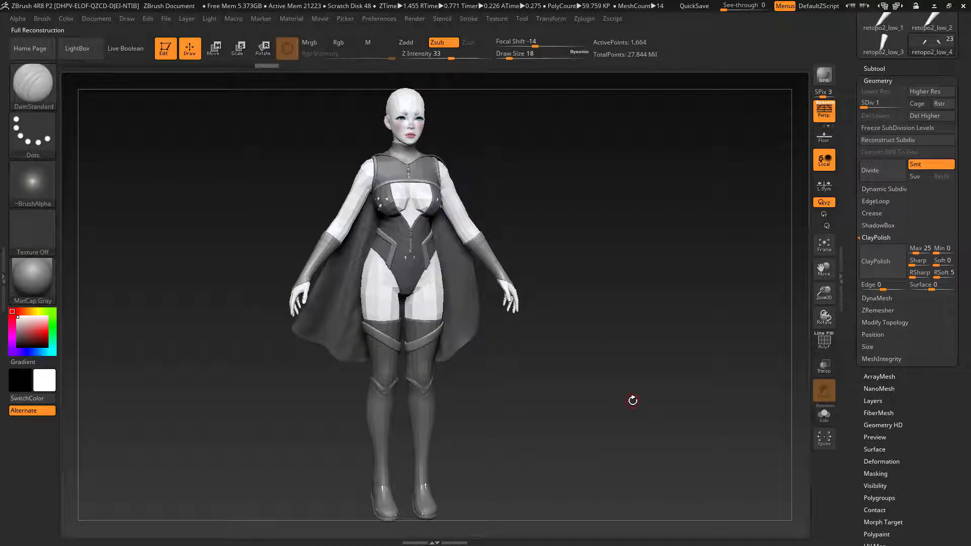
pyautogui.scroll(5, 967, 86)
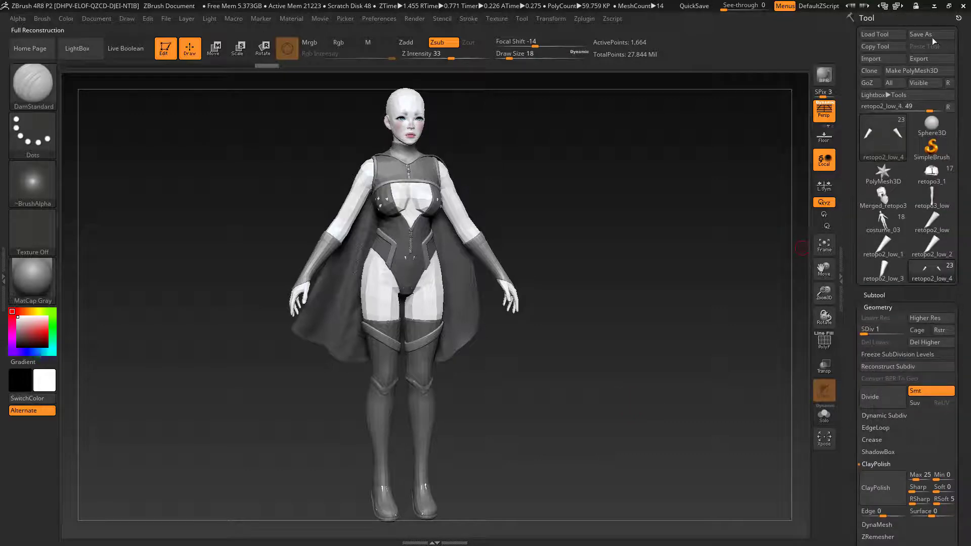
pyautogui.moveTo(672, 294); pyautogui.dragTo(664, 321)
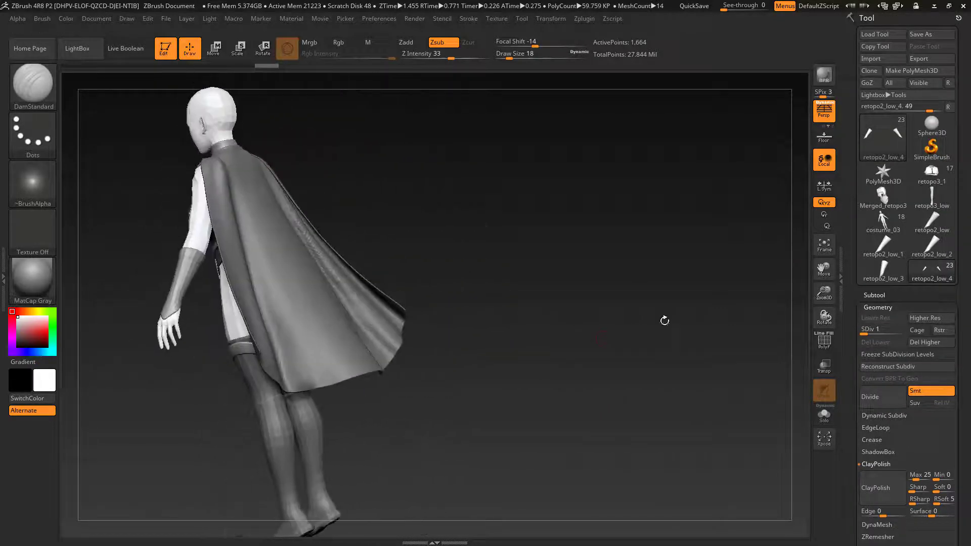
pyautogui.moveTo(690, 251); pyautogui.dragTo(678, 339)
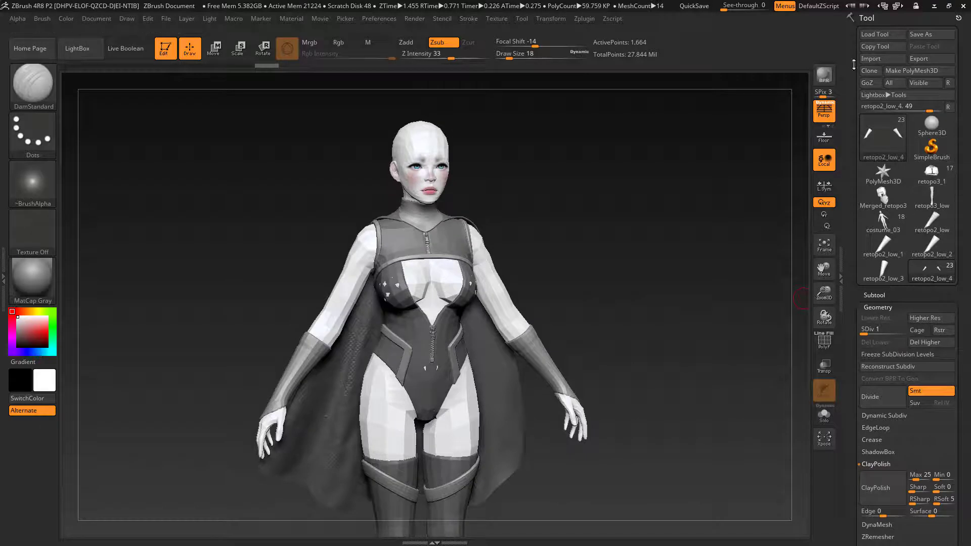
pyautogui.click(876, 296)
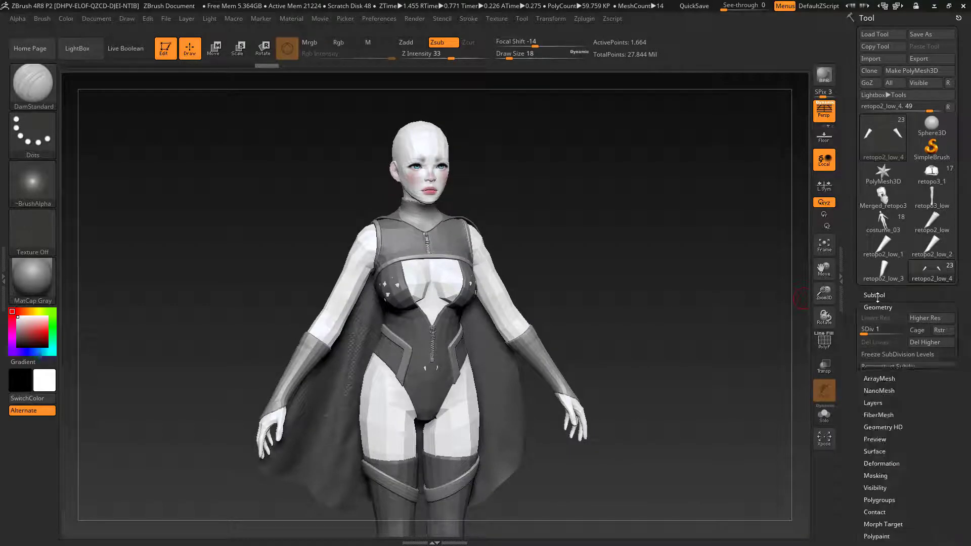
pyautogui.moveTo(935, 427); pyautogui.dragTo(935, 334)
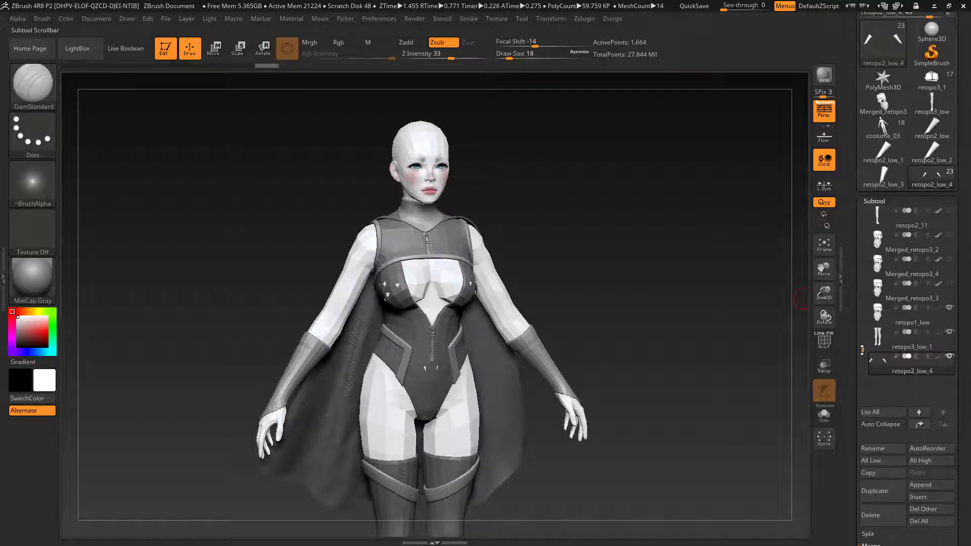
pyautogui.moveTo(863, 349); pyautogui.dragTo(863, 312)
pyautogui.click(950, 261)
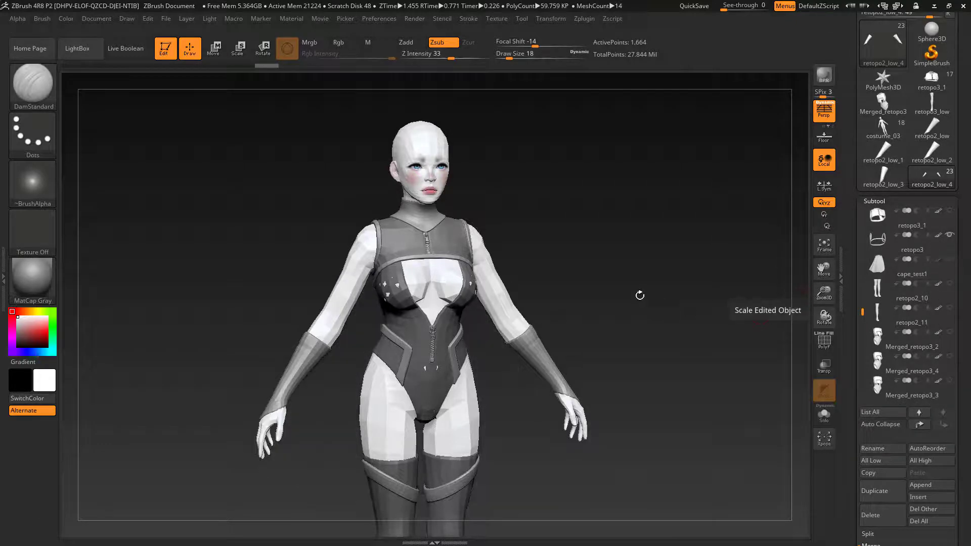
# Hide the old retopo2 subtool that pokes through the back of the bodysuit's upper part.
pyautogui.moveTo(635, 298); pyautogui.dragTo(668, 347)
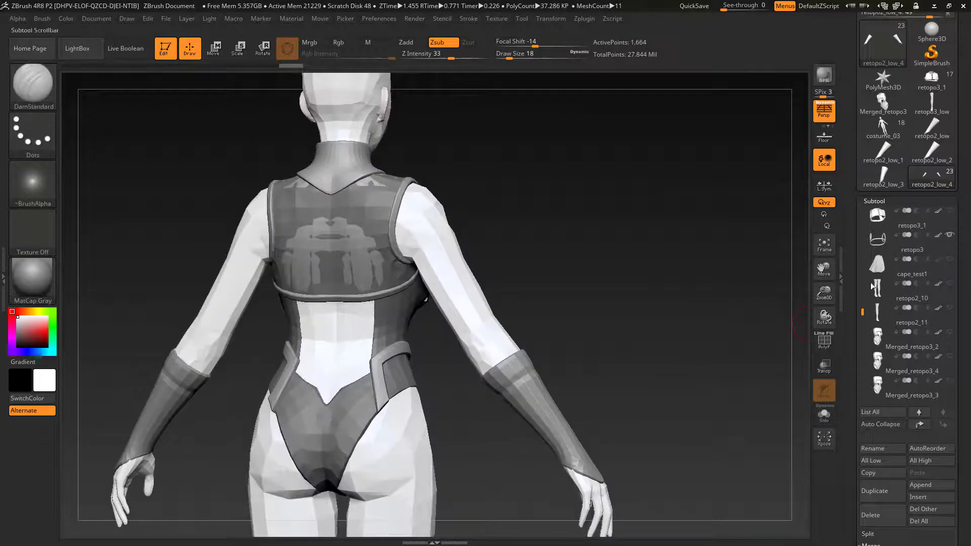
pyautogui.moveTo(863, 306); pyautogui.dragTo(863, 278)
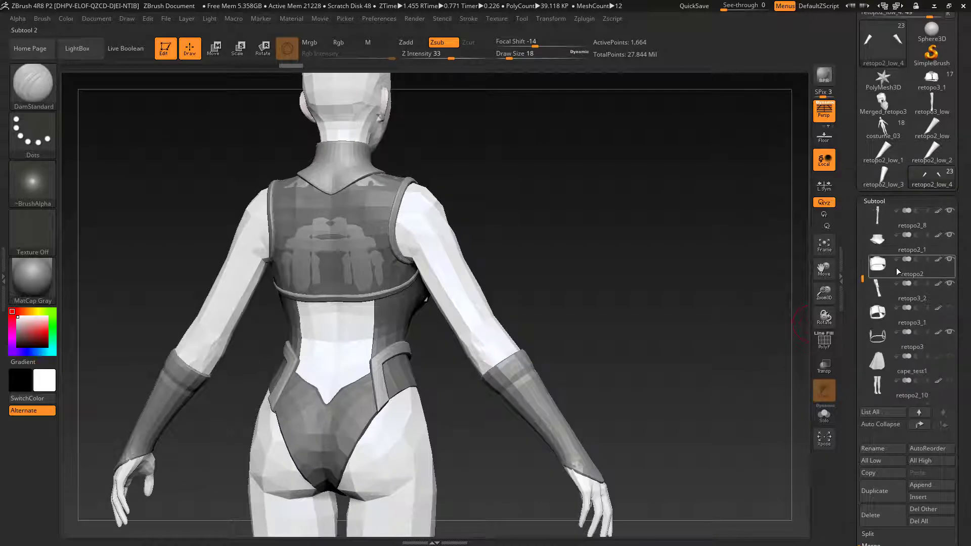
pyautogui.click(950, 261)
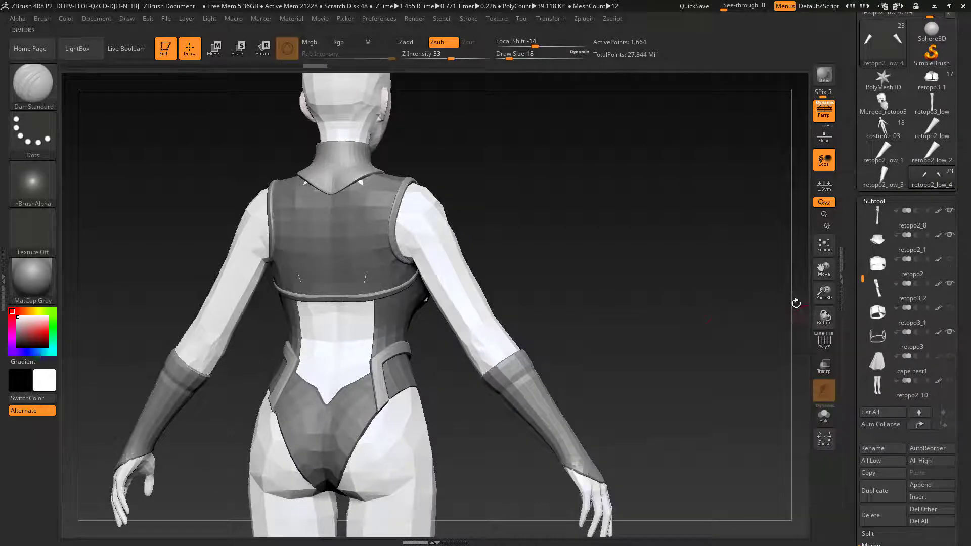
# Select the retopo1_low bodysuit subtool and delete the subdivision level below its current level 2.
pyautogui.moveTo(715, 335); pyautogui.dragTo(700, 302)
pyautogui.moveTo(758, 331)
pyautogui.keyDown('alt'); pyautogui.mouseDown()
pyautogui.moveTo(665, 308)
pyautogui.moveTo(666, 320)
pyautogui.moveTo(663, 306)
pyautogui.moveTo(657, 364)
pyautogui.moveTo(668, 290)
pyautogui.moveTo(715, 313)
pyautogui.moveTo(617, 344)
pyautogui.moveTo(642, 366)
pyautogui.moveTo(765, 362)
pyautogui.moveTo(579, 371)
pyautogui.mouseUp(); pyautogui.keyUp('alt')
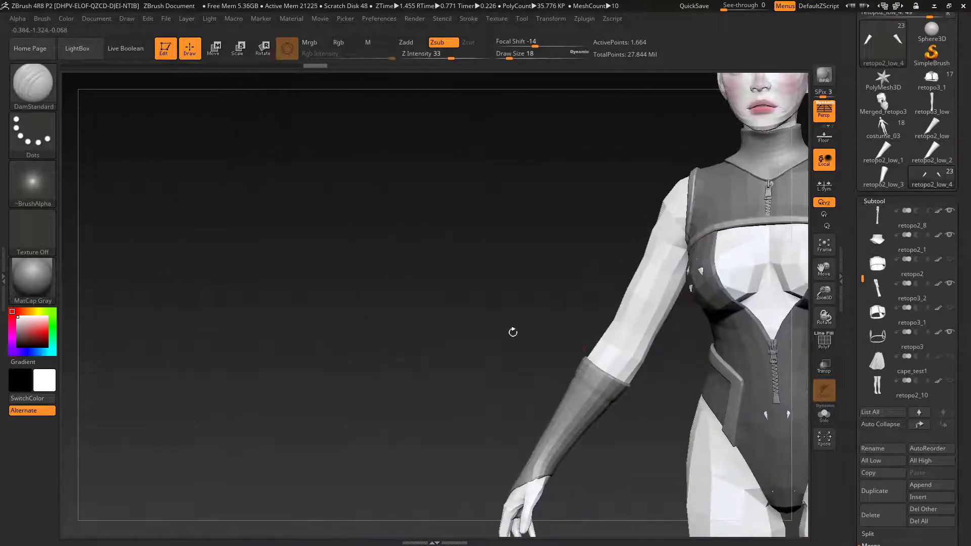
pyautogui.keyDown('alt'); pyautogui.moveTo(514, 332); pyautogui.dragTo(200, 298); pyautogui.keyUp('alt')
pyautogui.keyDown('shift'); pyautogui.moveTo(672, 231); pyautogui.dragTo(711, 273); pyautogui.keyUp('shift')
pyautogui.click(893, 338)
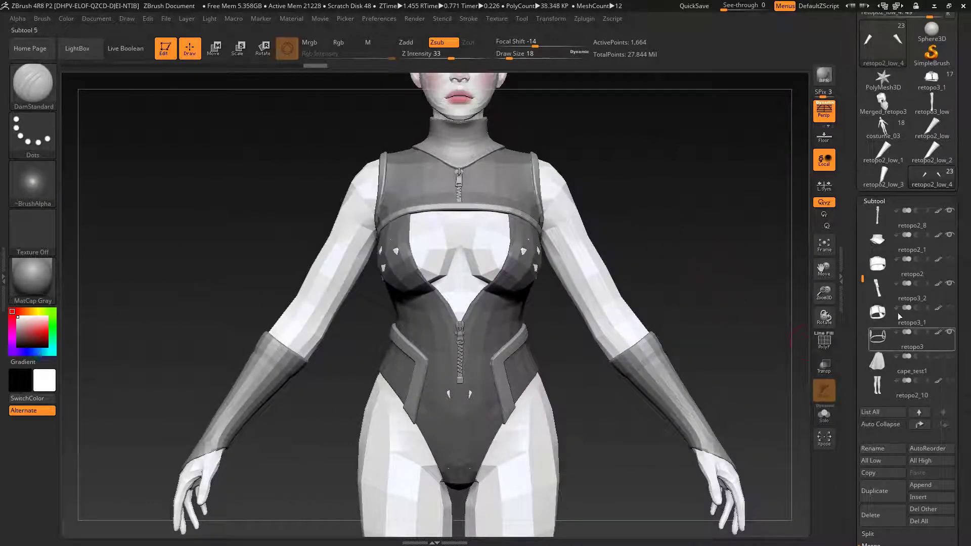
pyautogui.moveTo(863, 279); pyautogui.dragTo(862, 335)
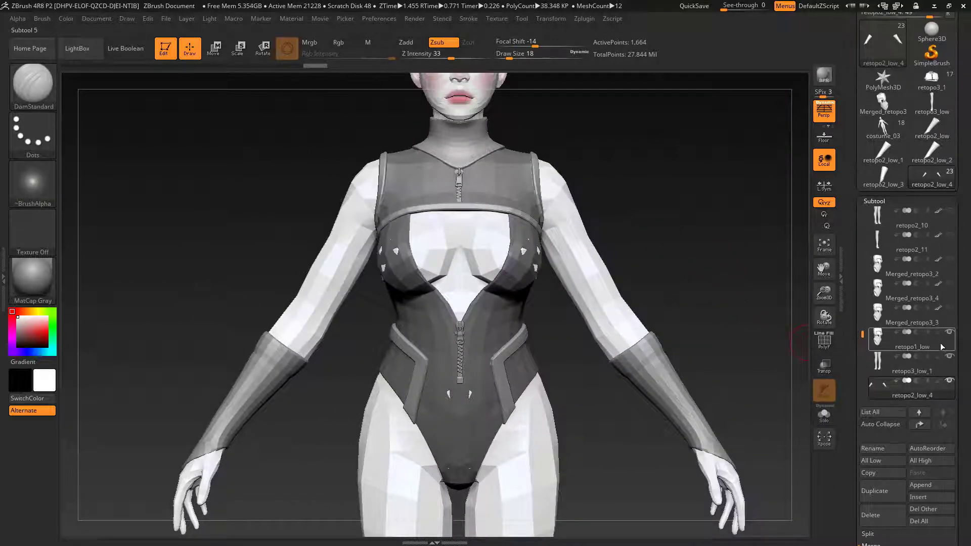
pyautogui.click(943, 346)
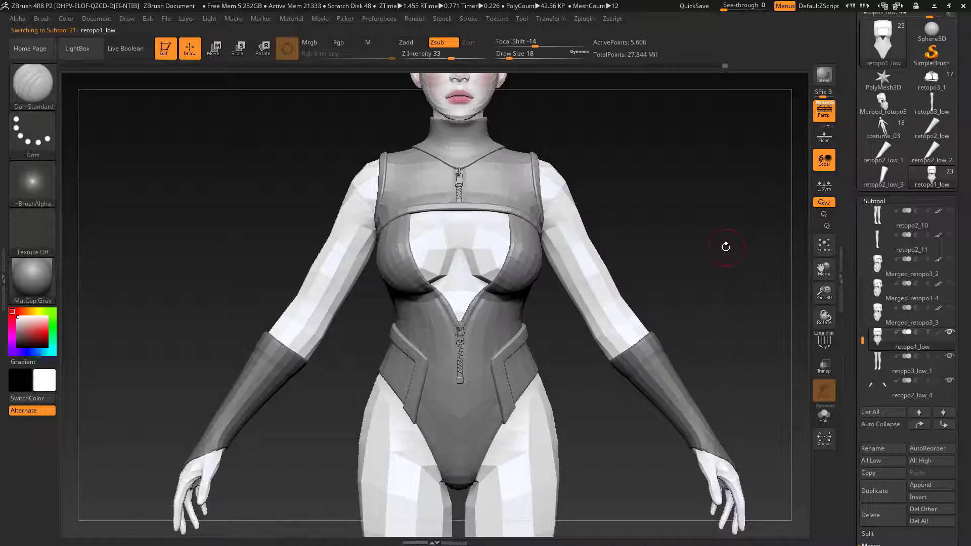
pyautogui.moveTo(726, 244); pyautogui.dragTo(602, 354)
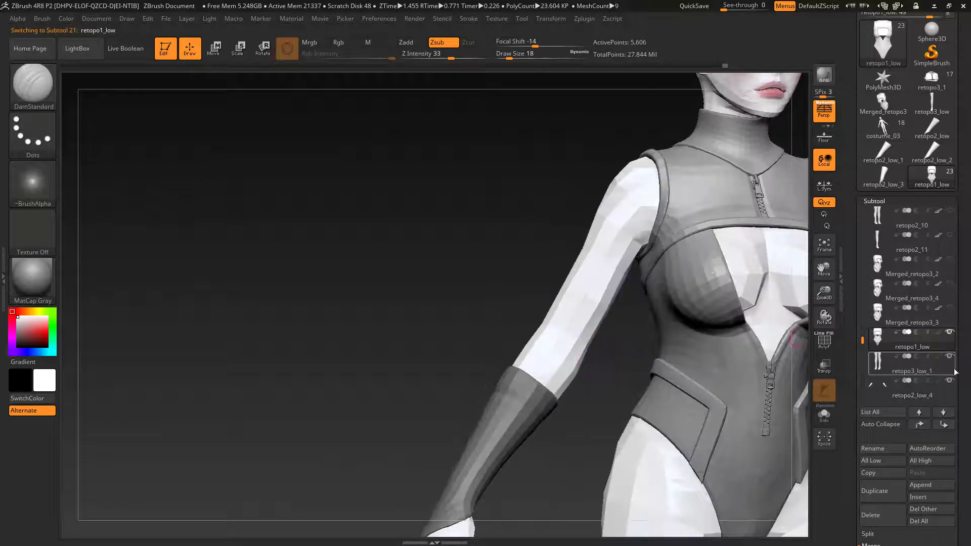
pyautogui.scroll(-5, 920, 389)
pyautogui.click(884, 421)
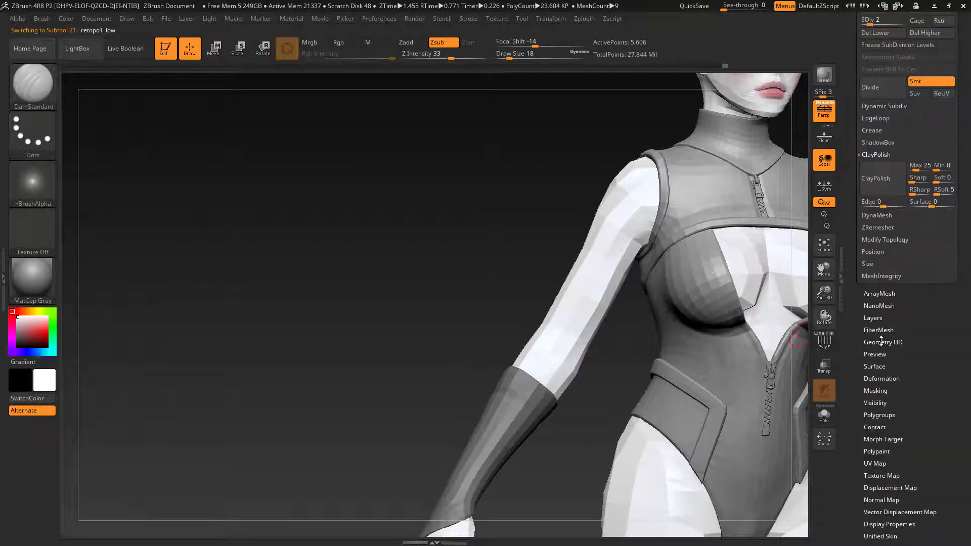
pyautogui.click(875, 32)
# Show the cape_test1 subtool again with the full figure in view.
pyautogui.moveTo(632, 284); pyautogui.dragTo(635, 389)
pyautogui.scroll(10, 900, 213)
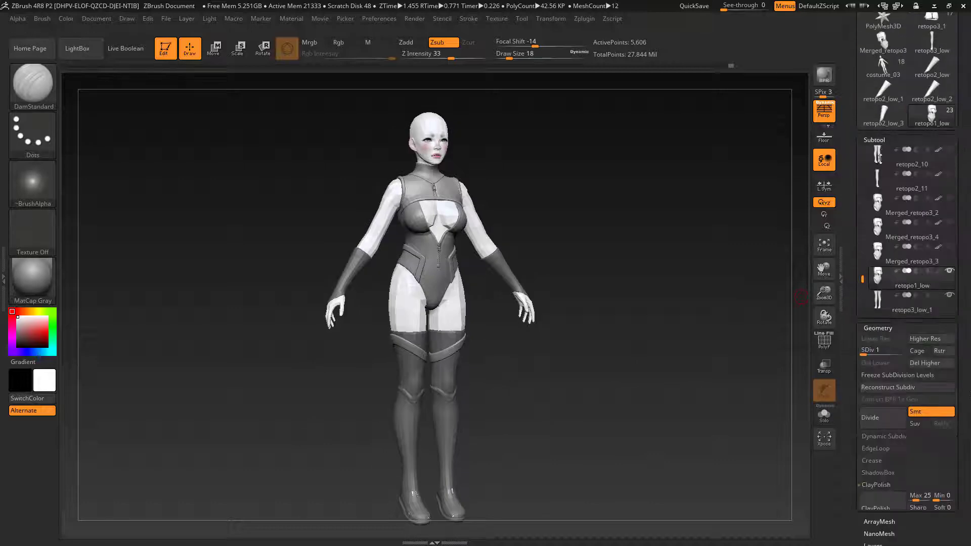
pyautogui.scroll(5, 905, 258)
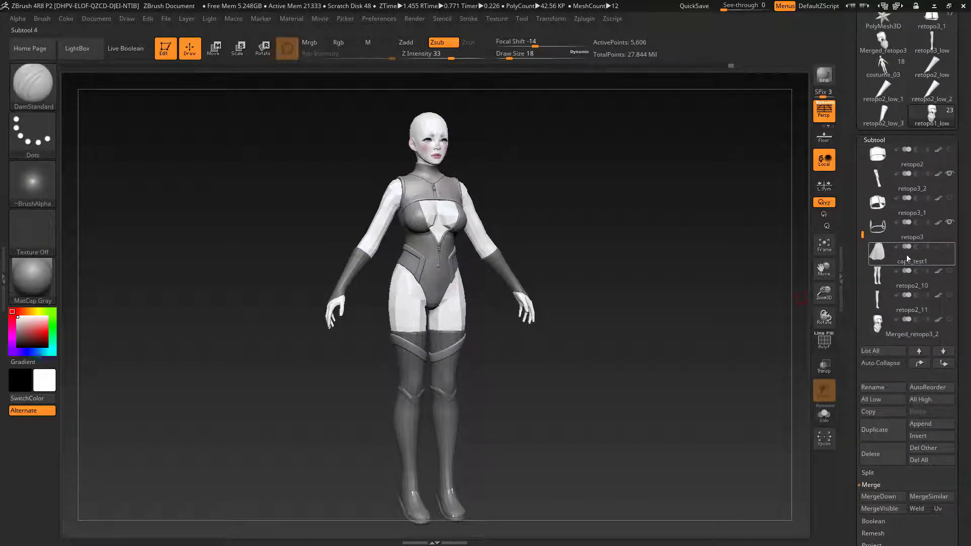
pyautogui.click(950, 247)
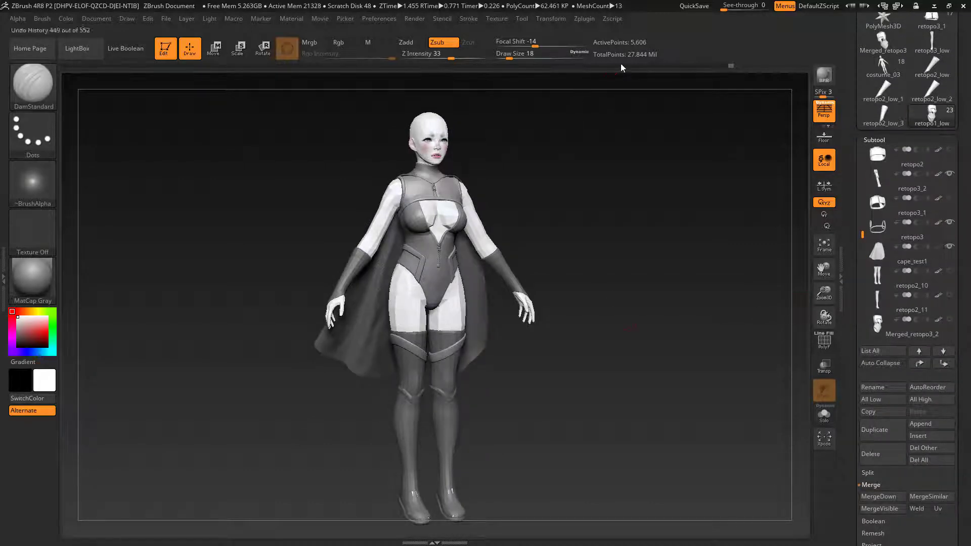
# Save the costume tool into the zBrush project folder, overwriting the existing costume_04.ZTL.
pyautogui.scroll(5, 934, 55)
pyautogui.click(930, 35)
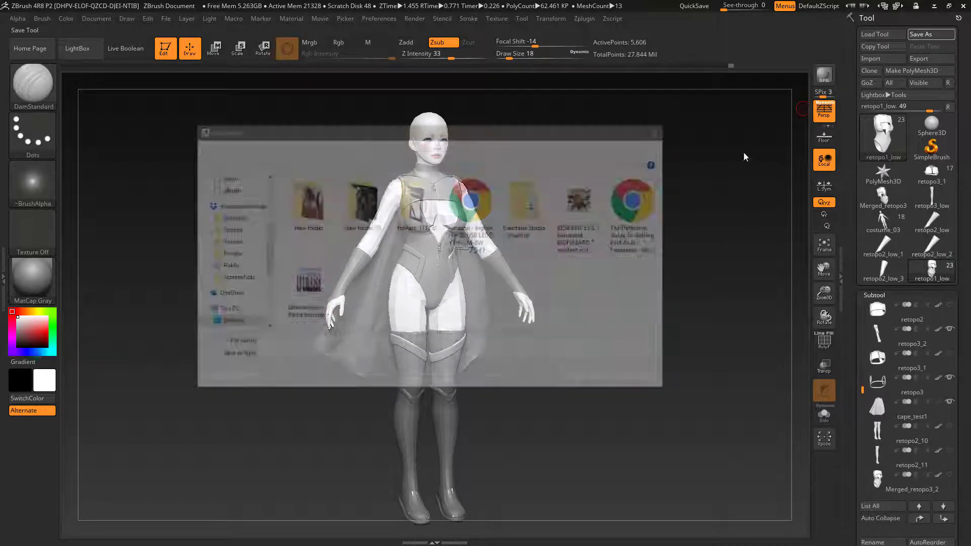
pyautogui.click(227, 189)
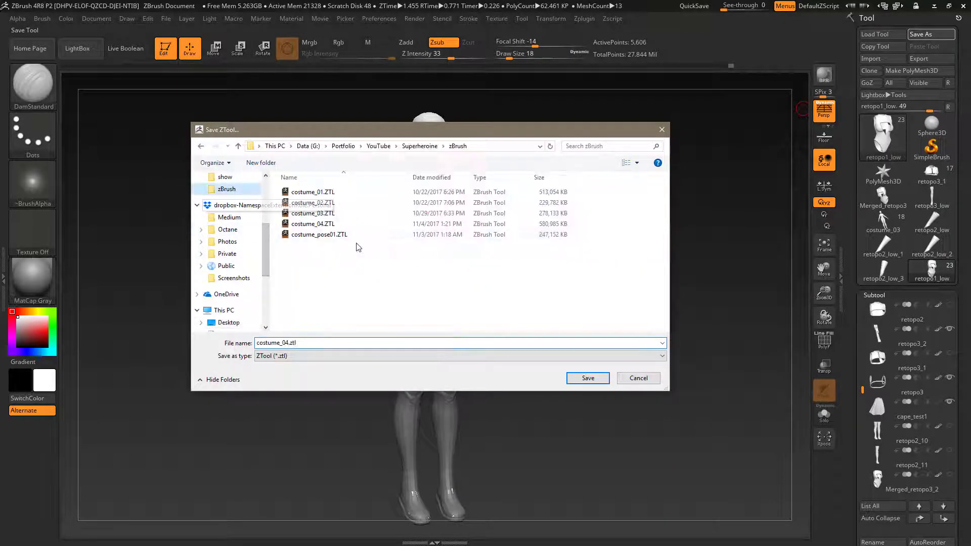
pyautogui.click(323, 224)
pyautogui.click(587, 378)
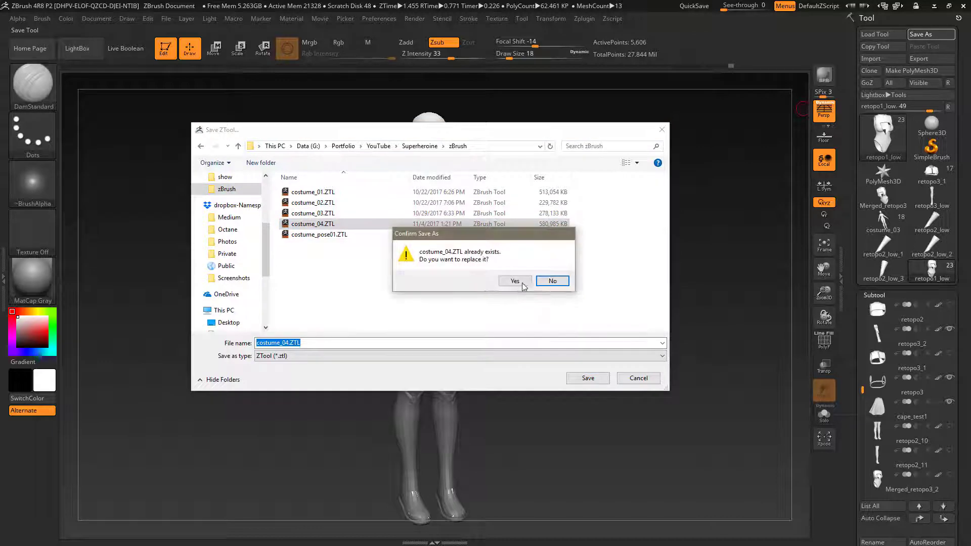
pyautogui.click(513, 280)
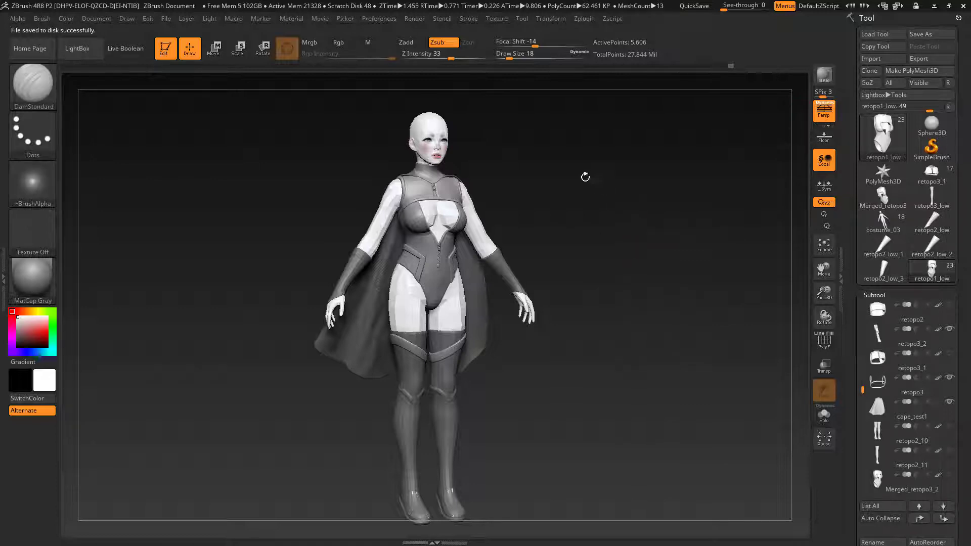
# Delete all hidden subtools with SubTool Master, accepting the non-undoable operation and skipping its note until the next restart.
pyautogui.click(587, 20)
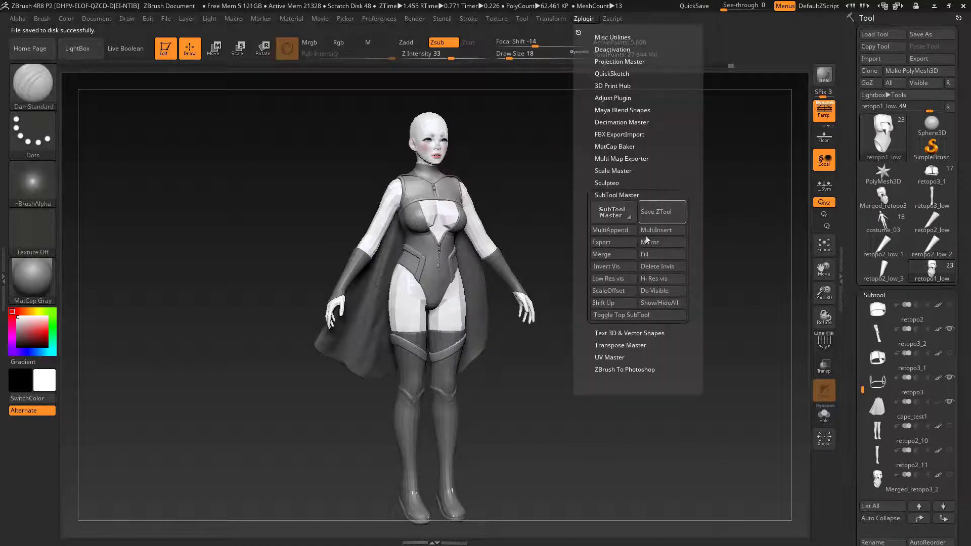
pyautogui.click(657, 267)
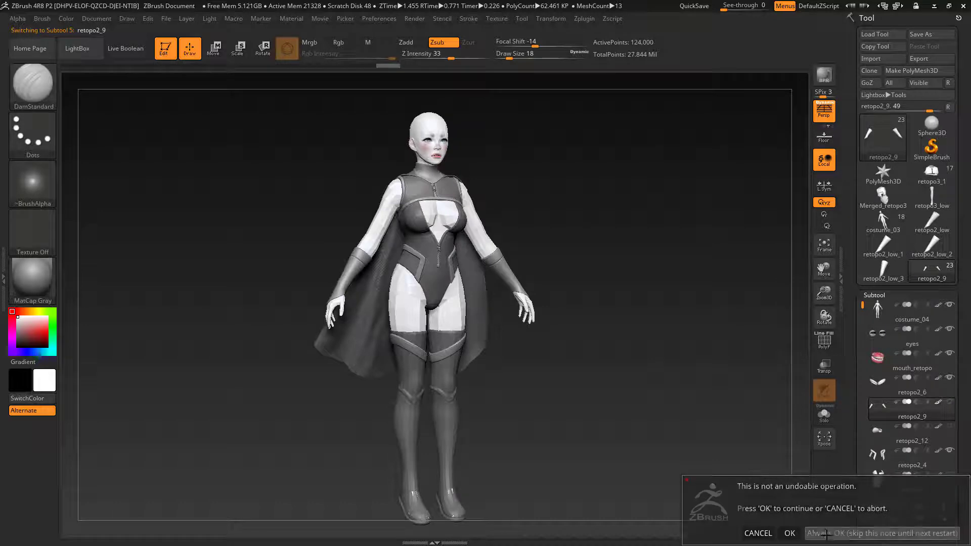
pyautogui.click(824, 535)
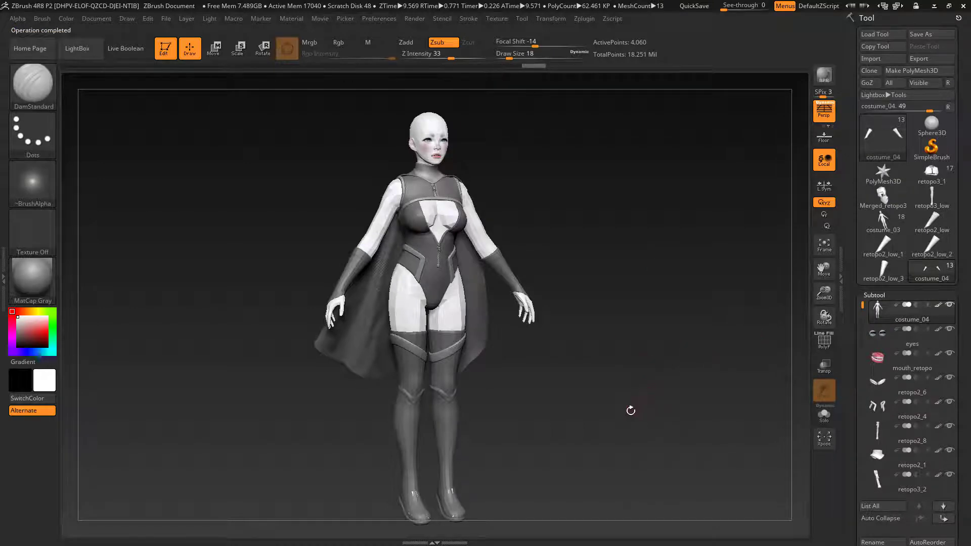
pyautogui.moveTo(630, 411); pyautogui.dragTo(634, 412)
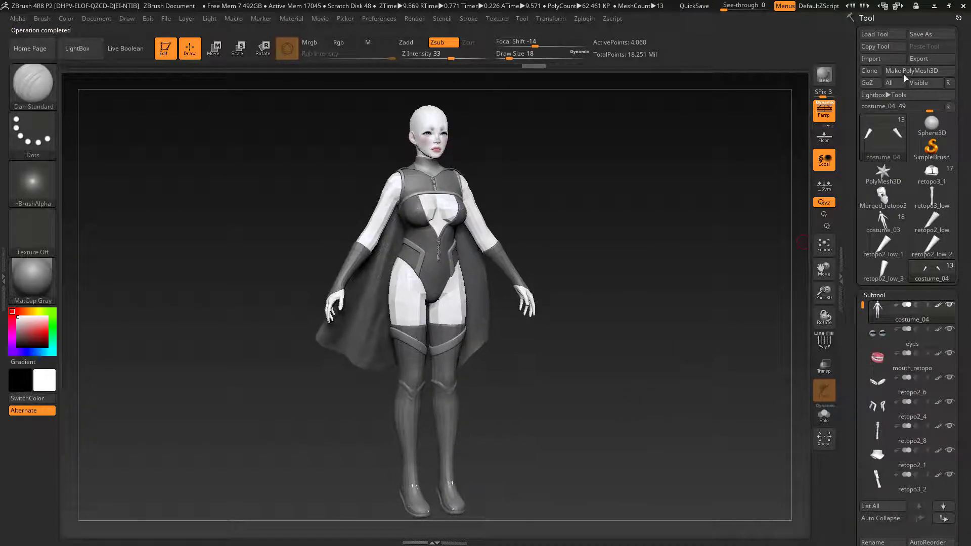
# Save the cleaned-up tool as a new file named costume_05 in the zBrush folder.
pyautogui.click(920, 34)
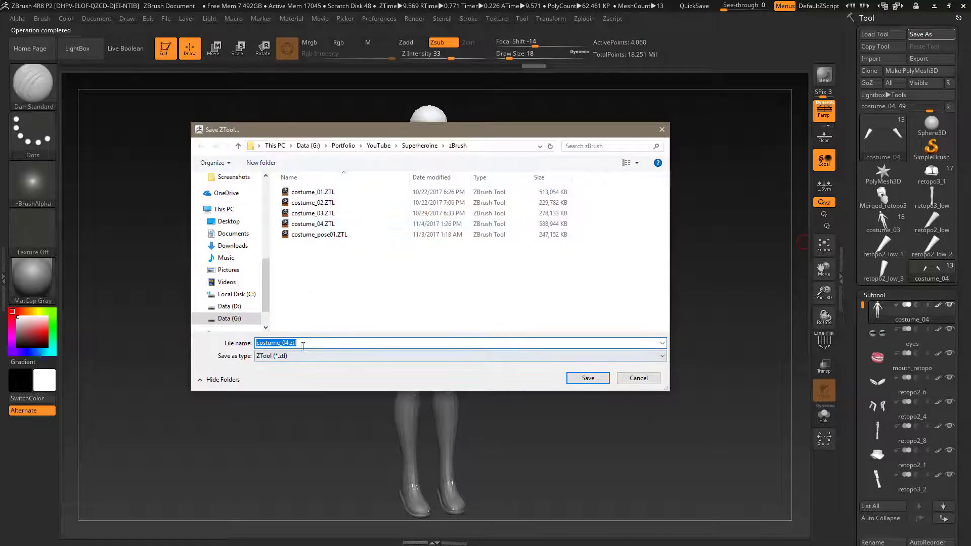
pyautogui.press('BackSpace')
pyautogui.press('BackSpace')
pyautogui.write('5')
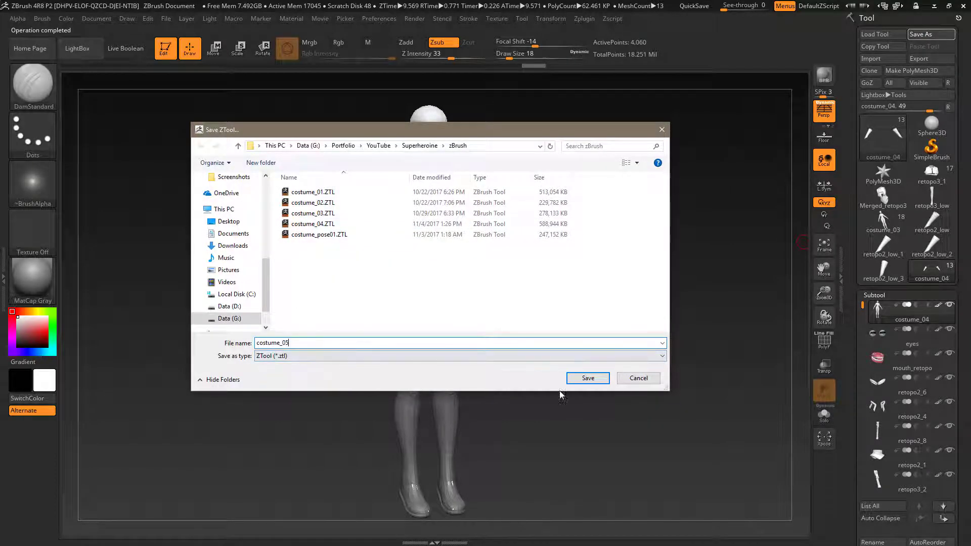
pyautogui.click(583, 384)
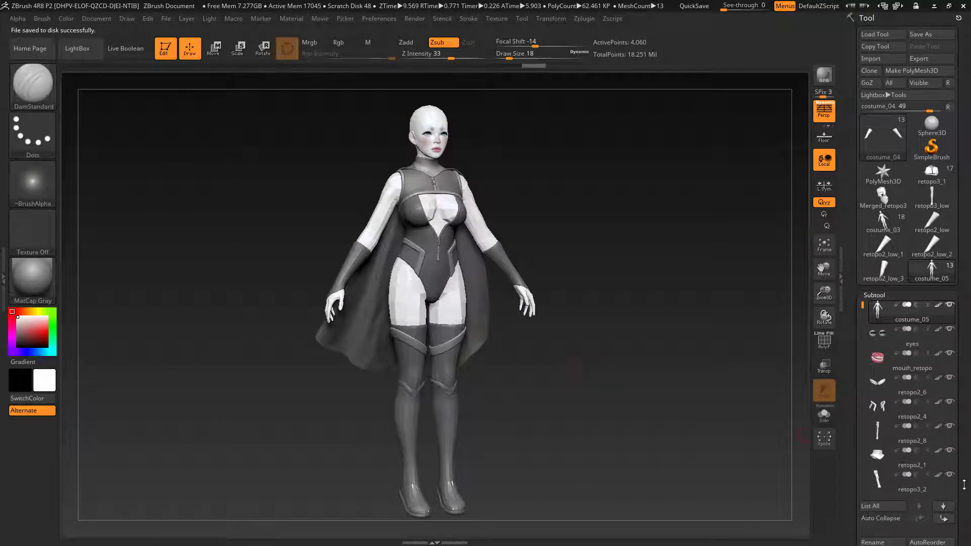
# Look through the remaining subtools and switch all of them to their highest subdivision level.
pyautogui.scroll(-5, 964, 484)
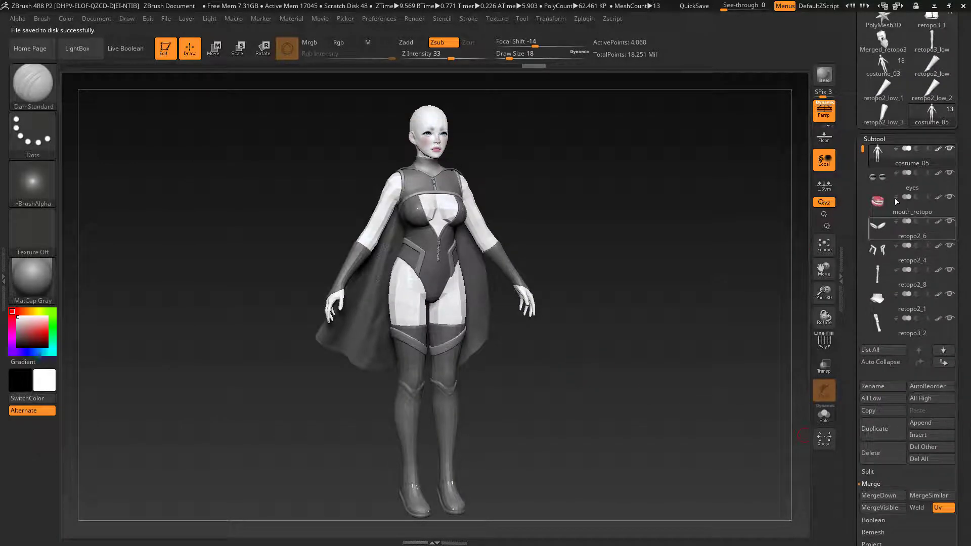
pyautogui.scroll(-5, 910, 228)
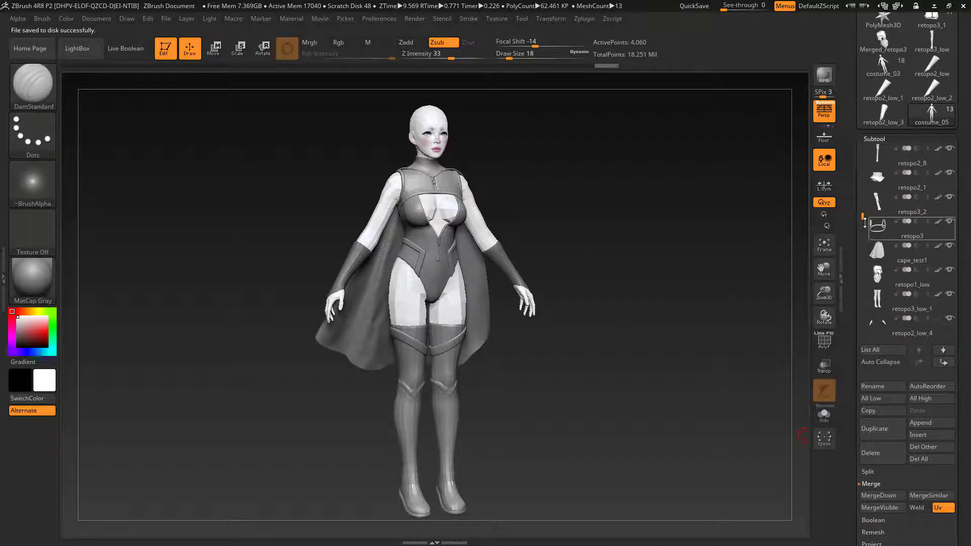
pyautogui.moveTo(862, 217); pyautogui.dragTo(860, 241)
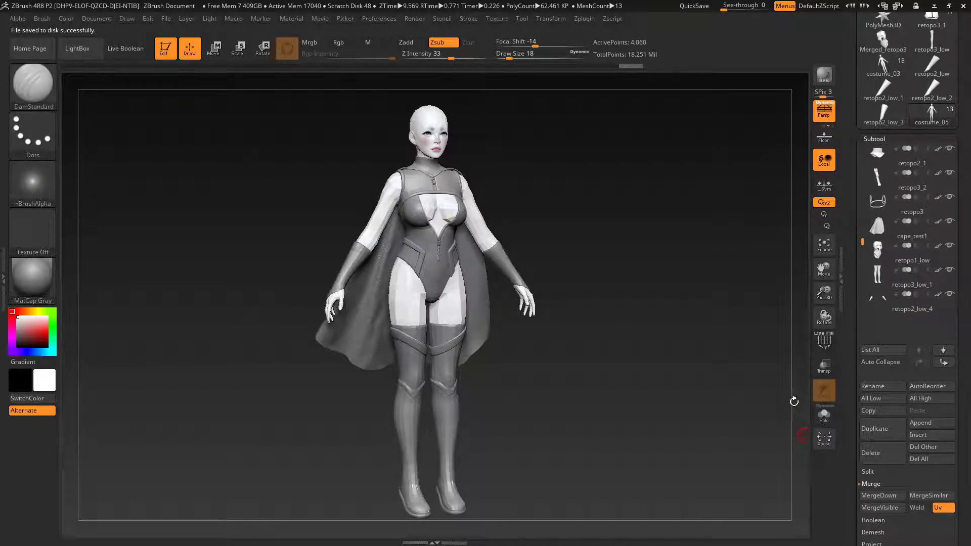
pyautogui.click(929, 399)
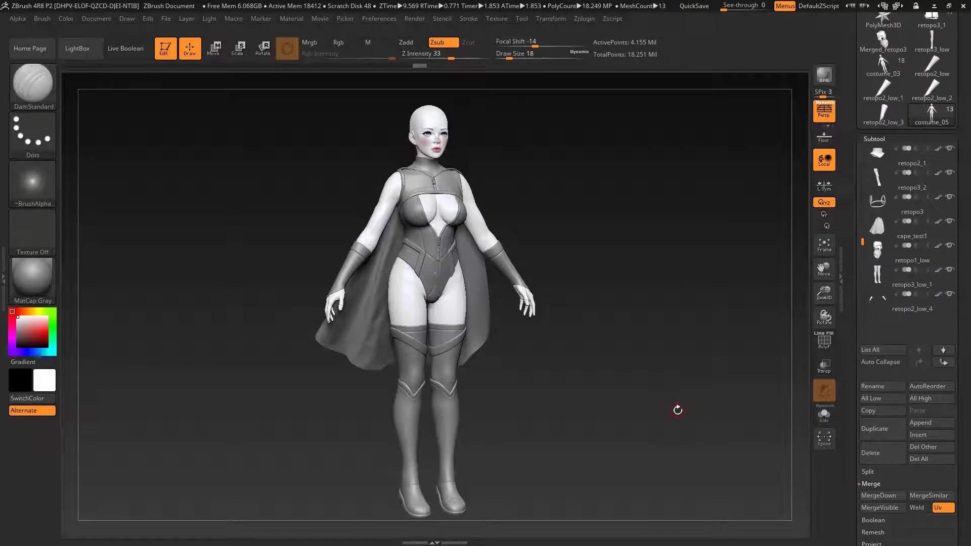
# Save the tool with its high subdivision levels active, overwriting the existing costume_05.ZTL.
pyautogui.scroll(5, 948, 135)
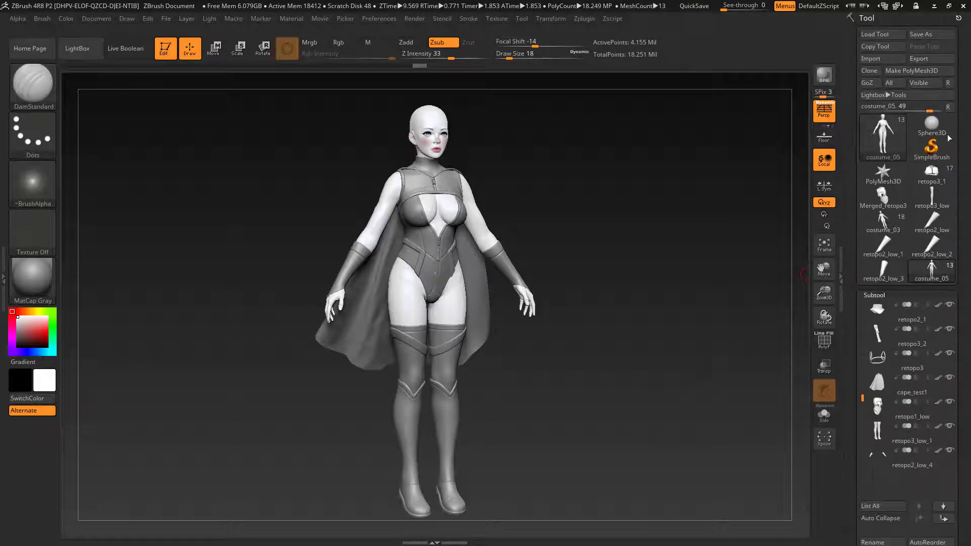
pyautogui.click(923, 35)
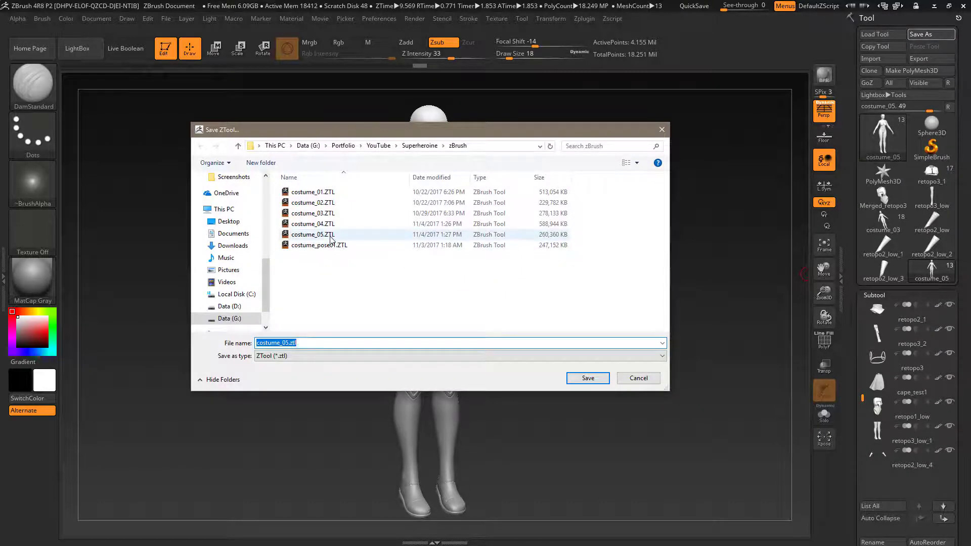
pyautogui.click(330, 236)
pyautogui.click(584, 378)
pyautogui.click(553, 279)
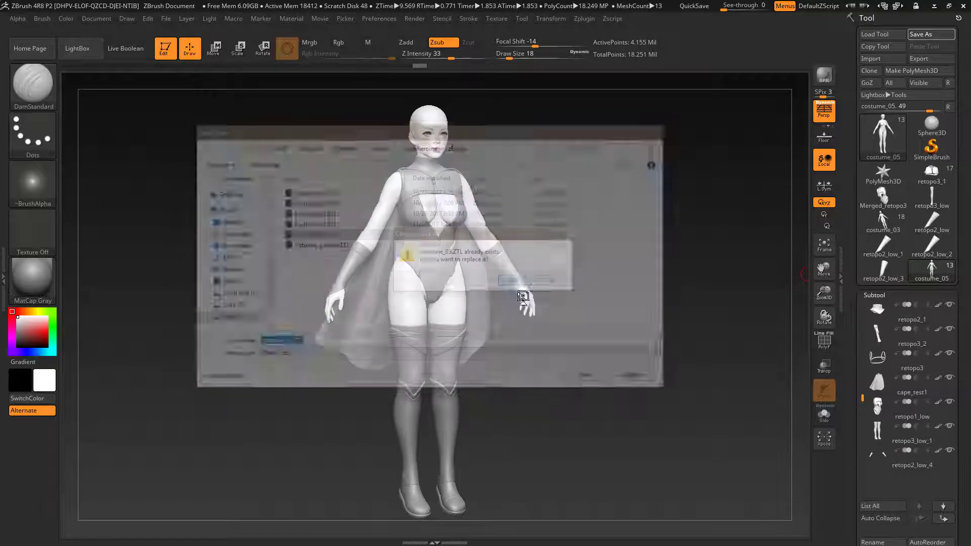